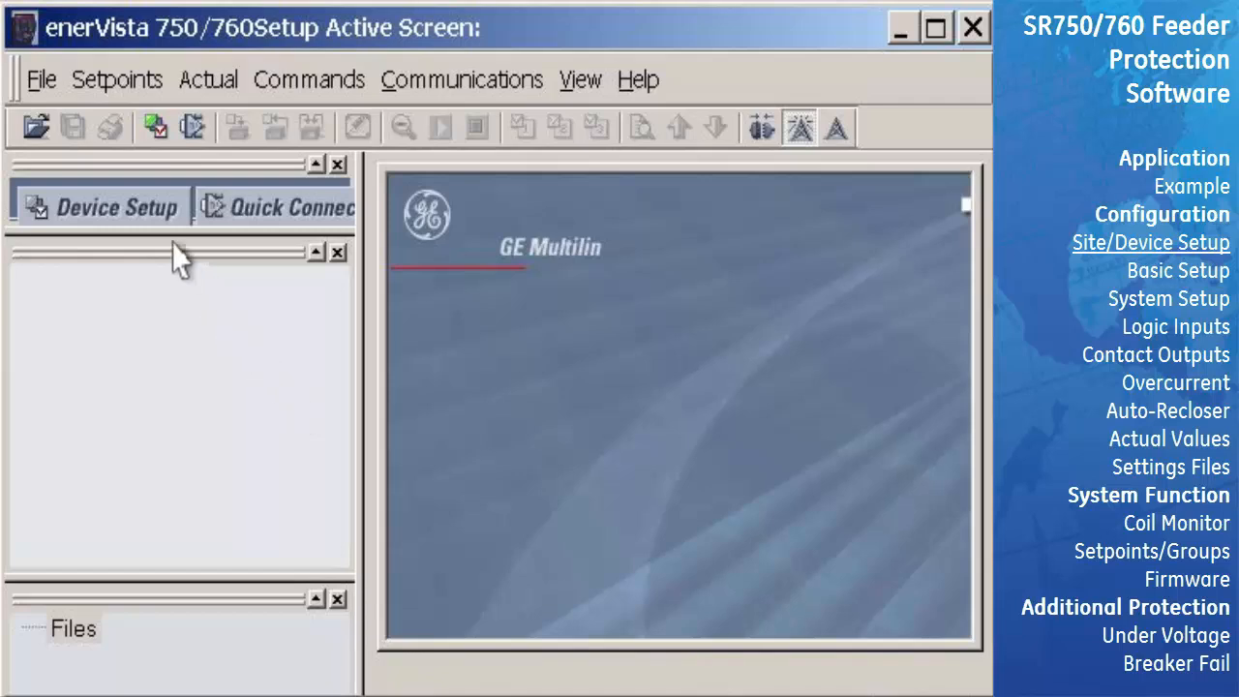
Step: Add a new site named Feeder 123 in the device setup
{"action": "left_click", "coordinate": [143, 211]}
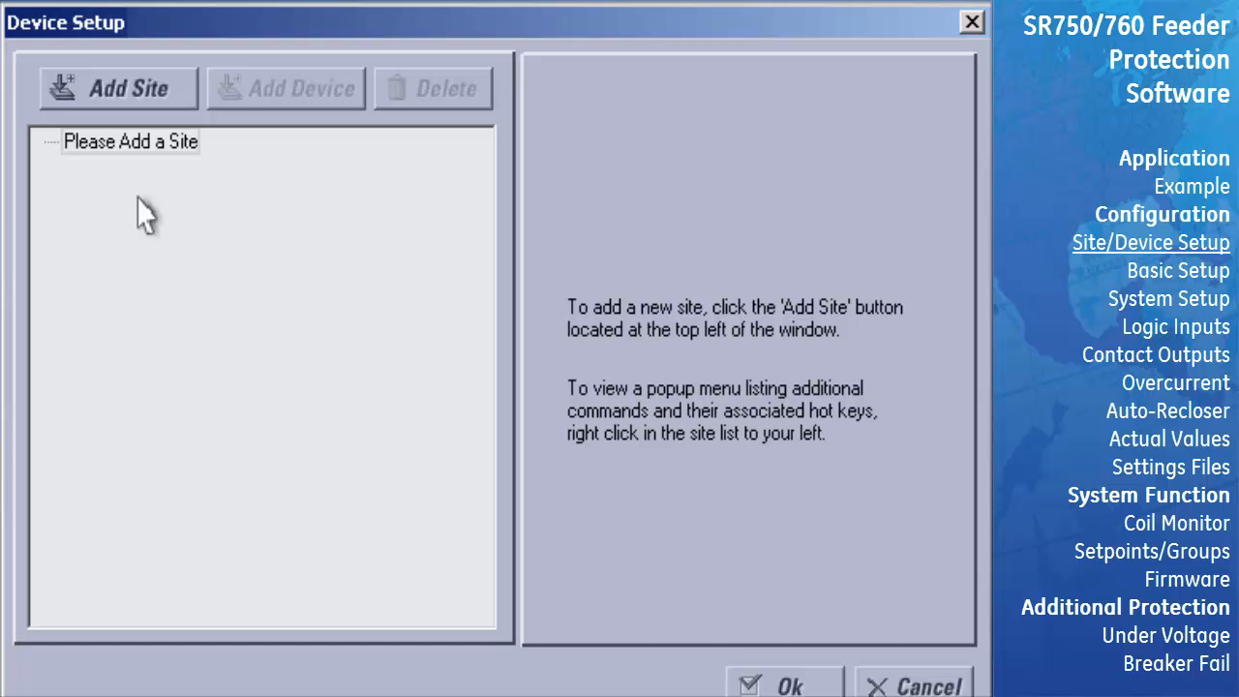
{"action": "left_click", "coordinate": [136, 85]}
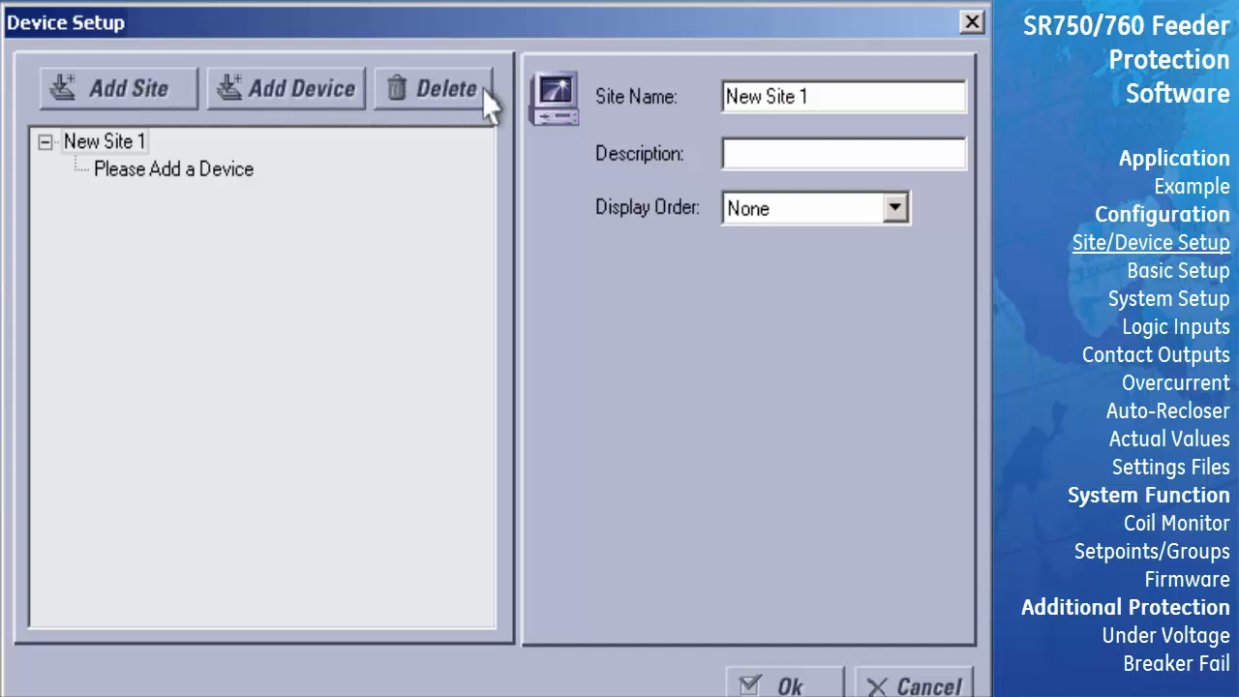
{"action": "left_click", "coordinate": [804, 95]}
{"action": "type", "text": "Feeder 123"}
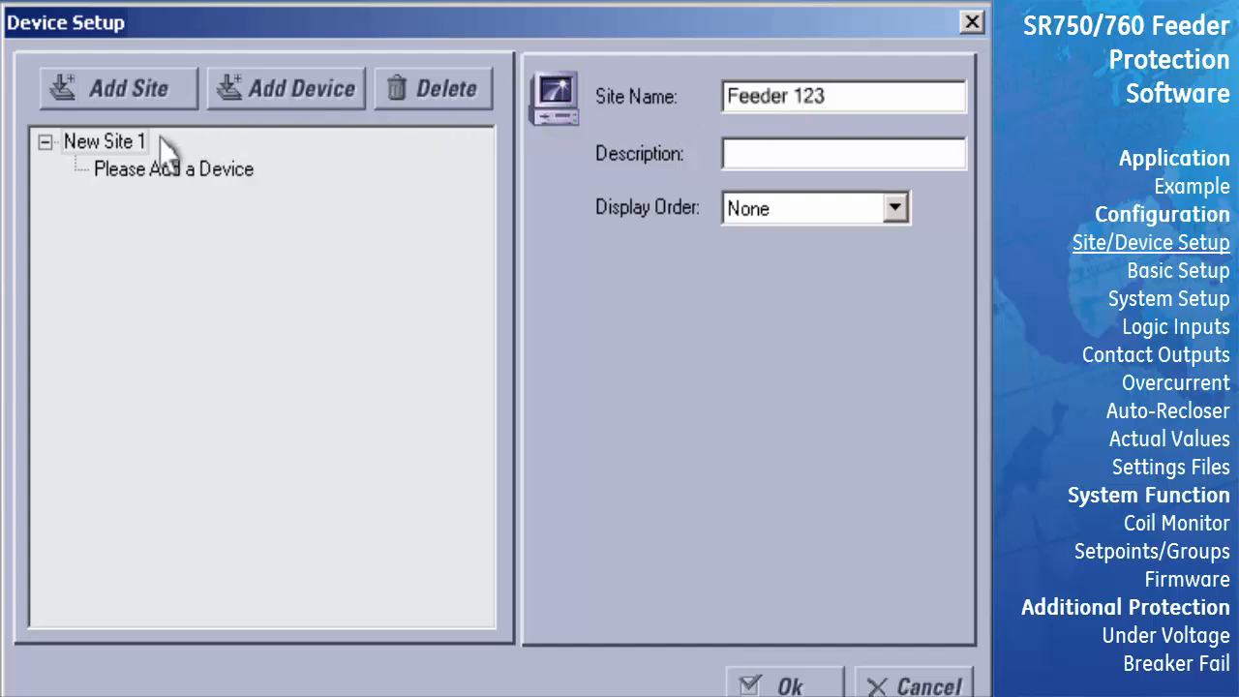
{"action": "left_click", "coordinate": [115, 152]}
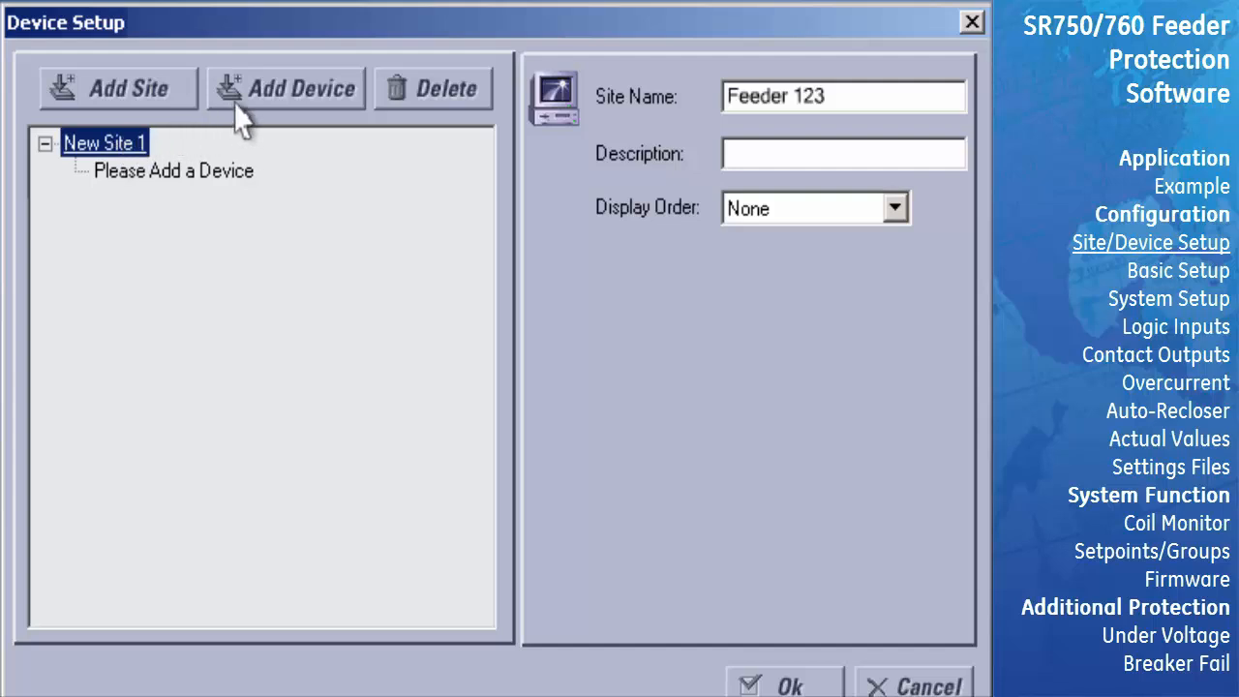
Step: Add a device named Breaker 51 to the Feeder 123 site
{"action": "left_click", "coordinate": [291, 101]}
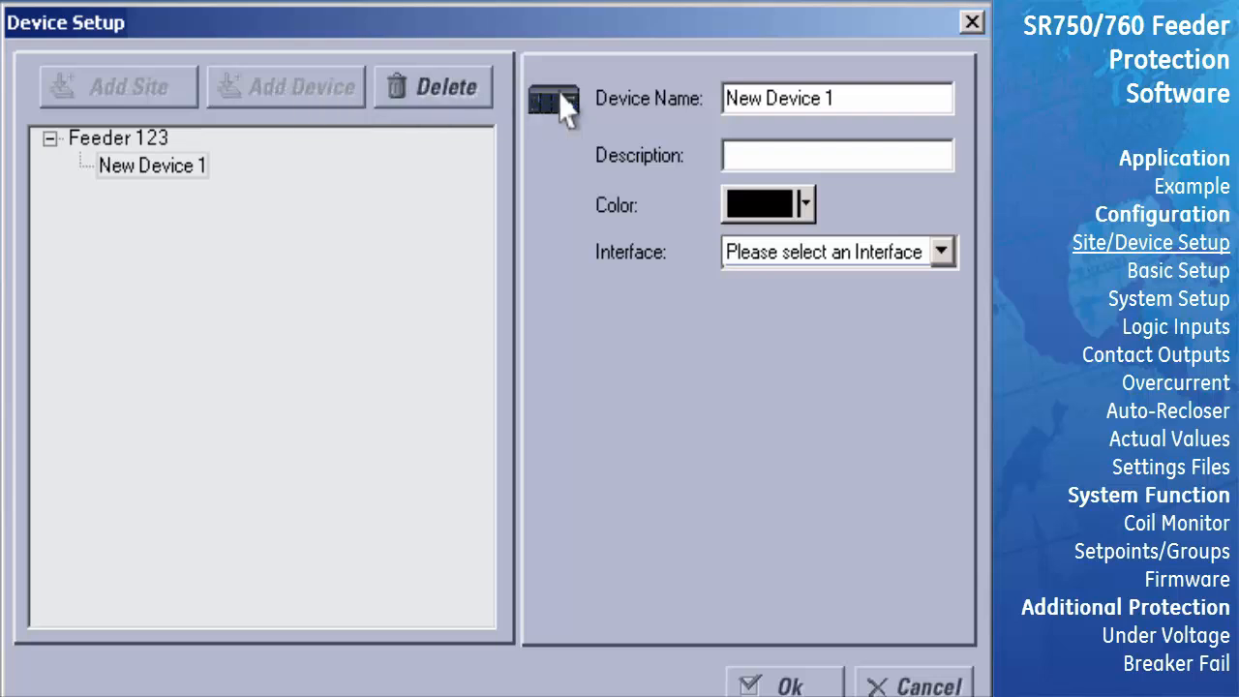
{"action": "triple_click", "coordinate": [790, 99]}
{"action": "type", "text": "Breaker 51"}
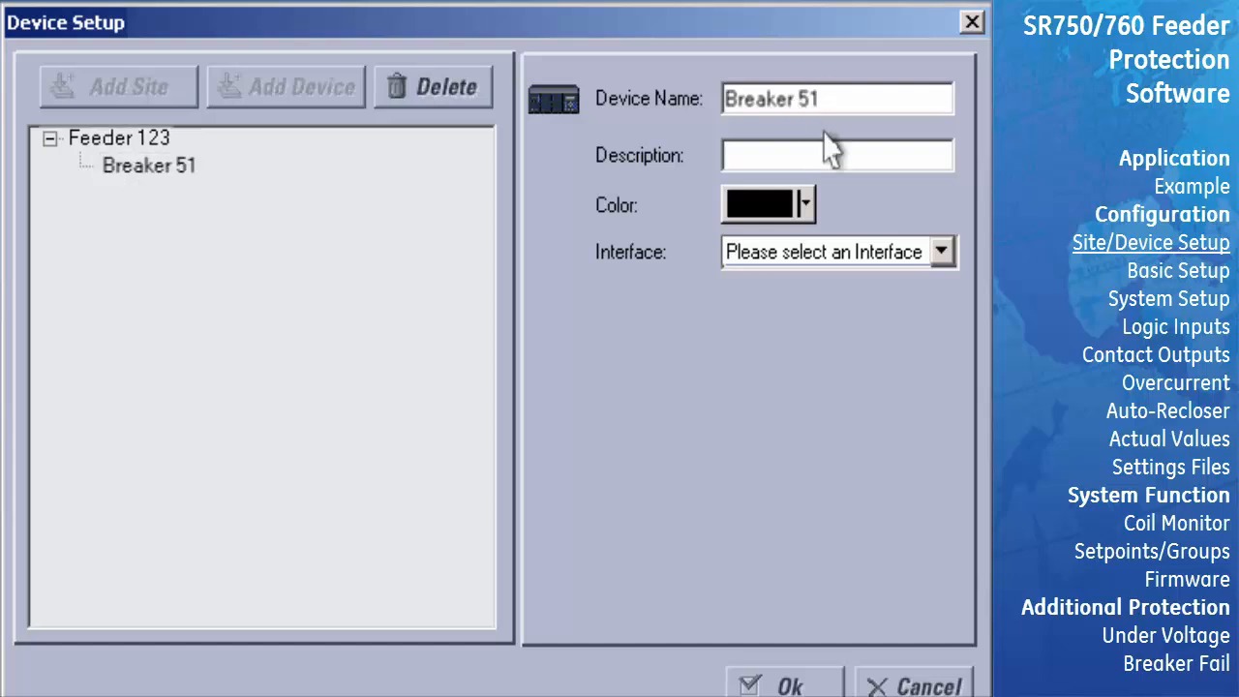
Step: Set Breaker 51's interface to Serial, read its order code and accept the device setup
{"action": "left_click", "coordinate": [940, 252]}
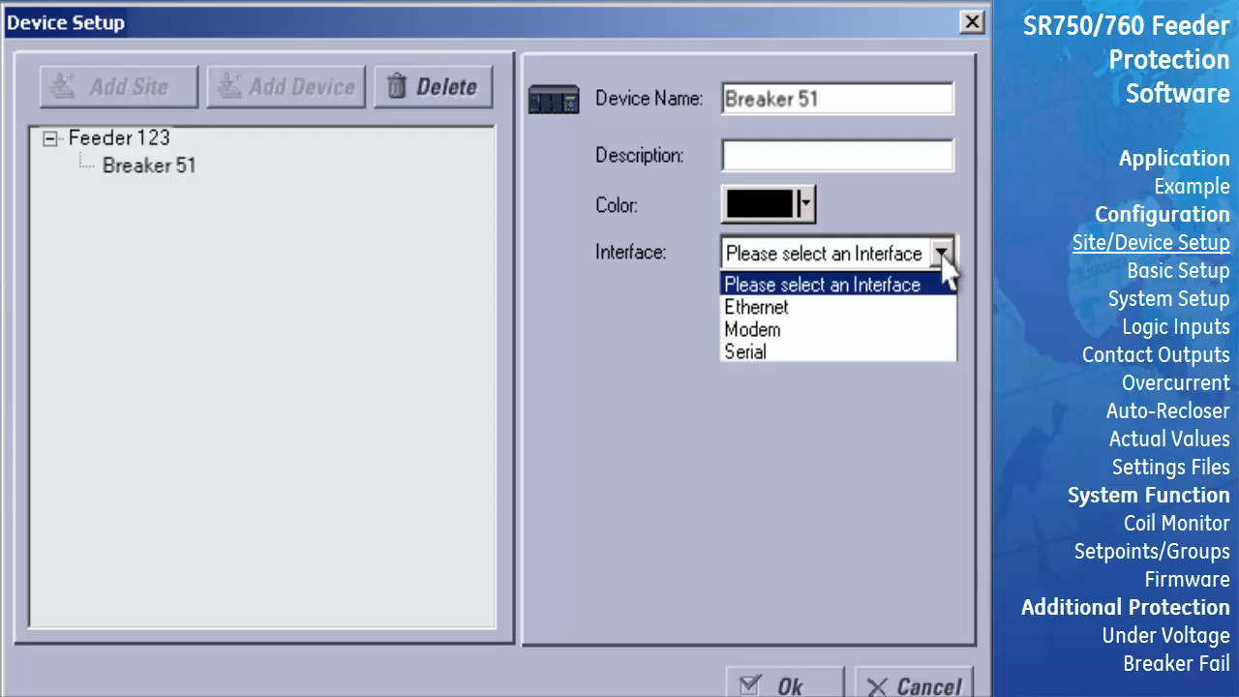
{"action": "left_click", "coordinate": [786, 352]}
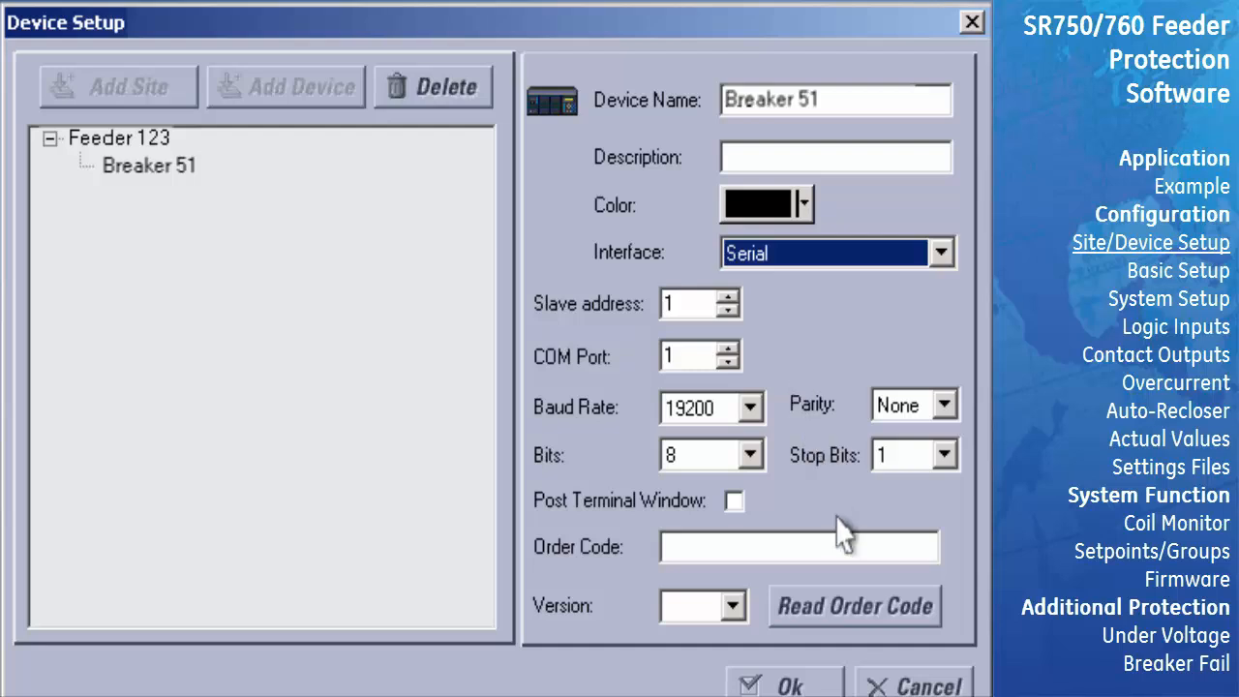
{"action": "left_click", "coordinate": [863, 605]}
{"action": "left_click", "coordinate": [790, 683]}
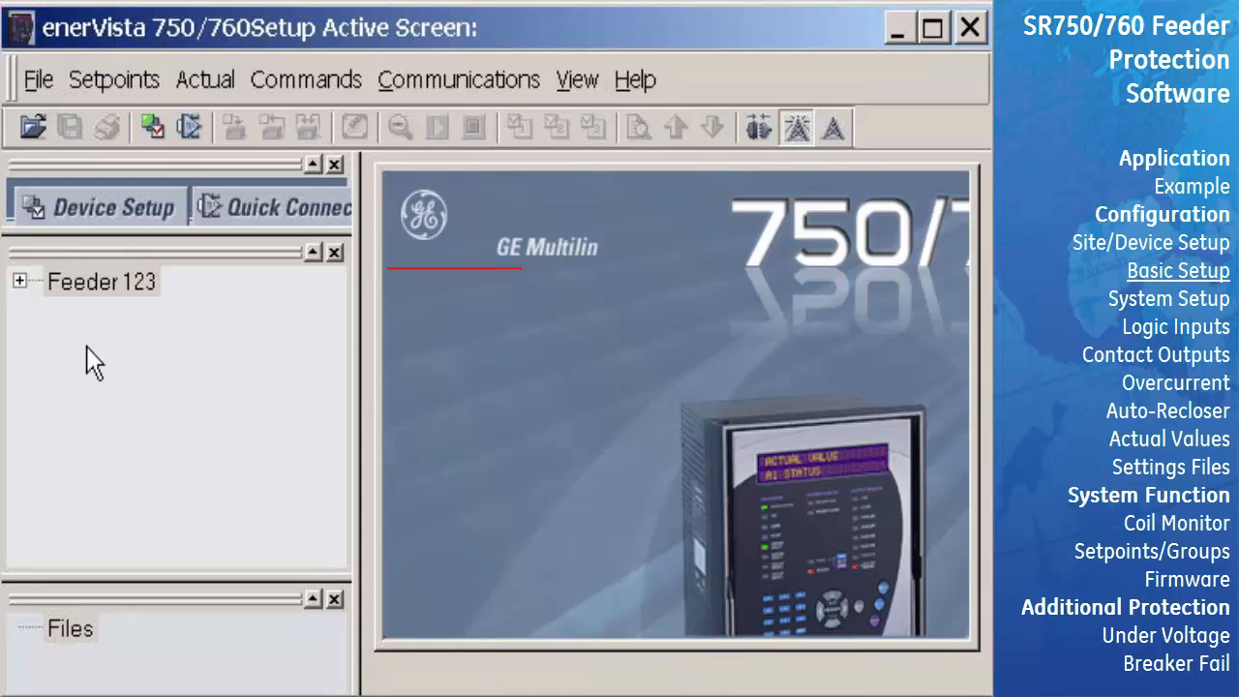
Step: Open the Passcode settings from Breaker 51's Relay Setup in the device tree and maximise their window
{"action": "left_click", "coordinate": [20, 282]}
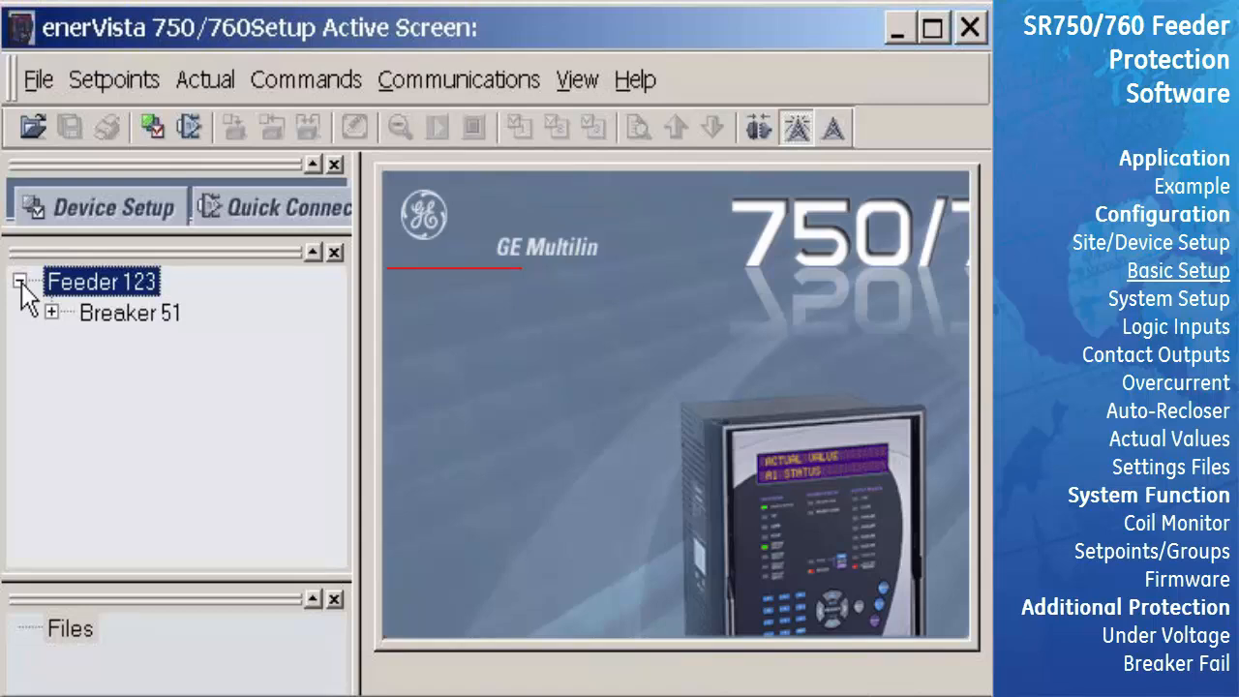
{"action": "left_click", "coordinate": [52, 312]}
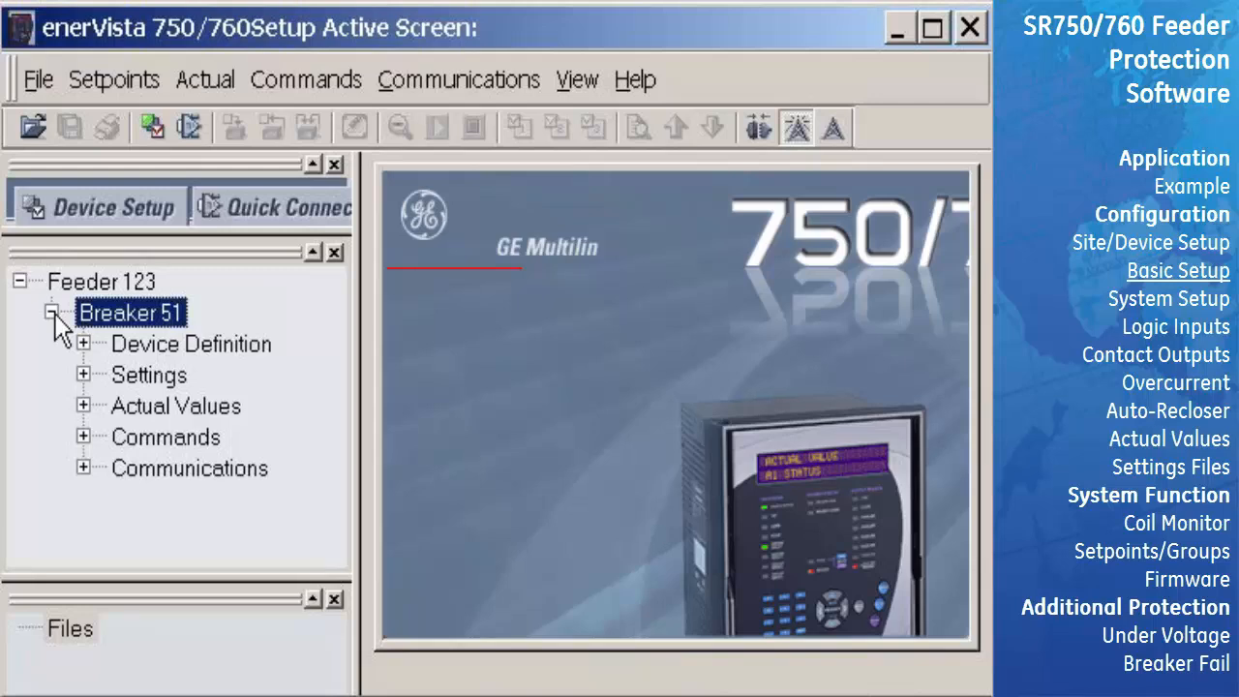
{"action": "double_click", "coordinate": [146, 377]}
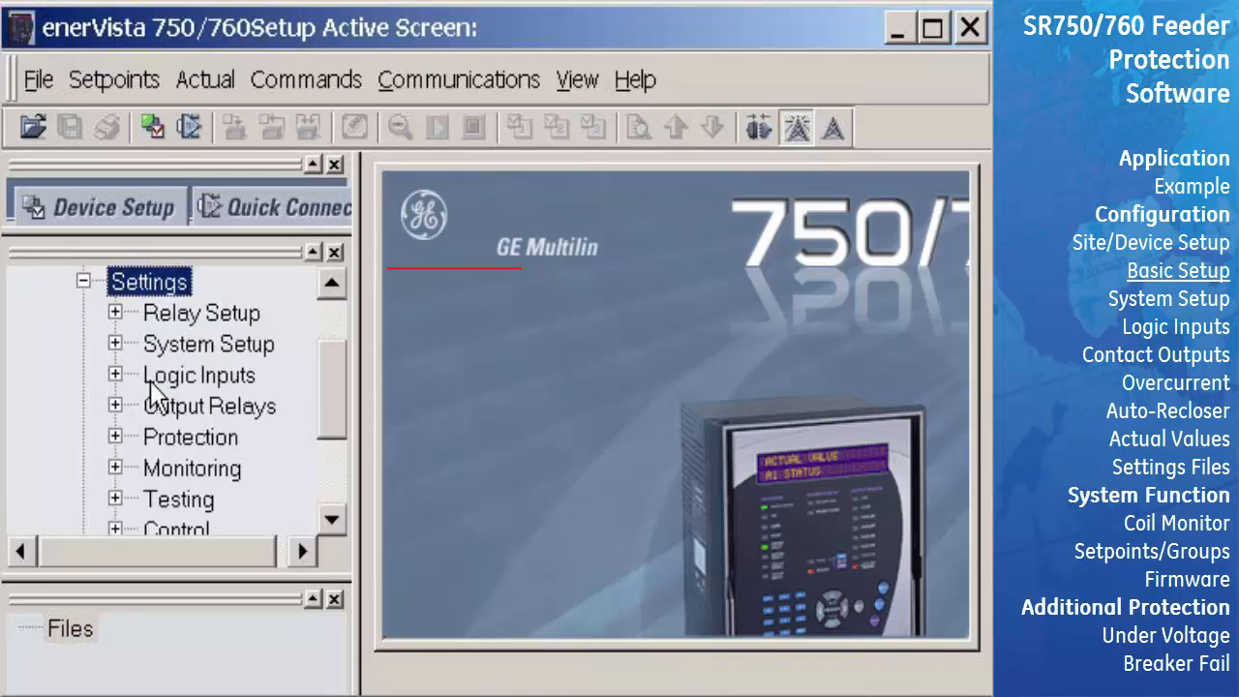
{"action": "double_click", "coordinate": [193, 314]}
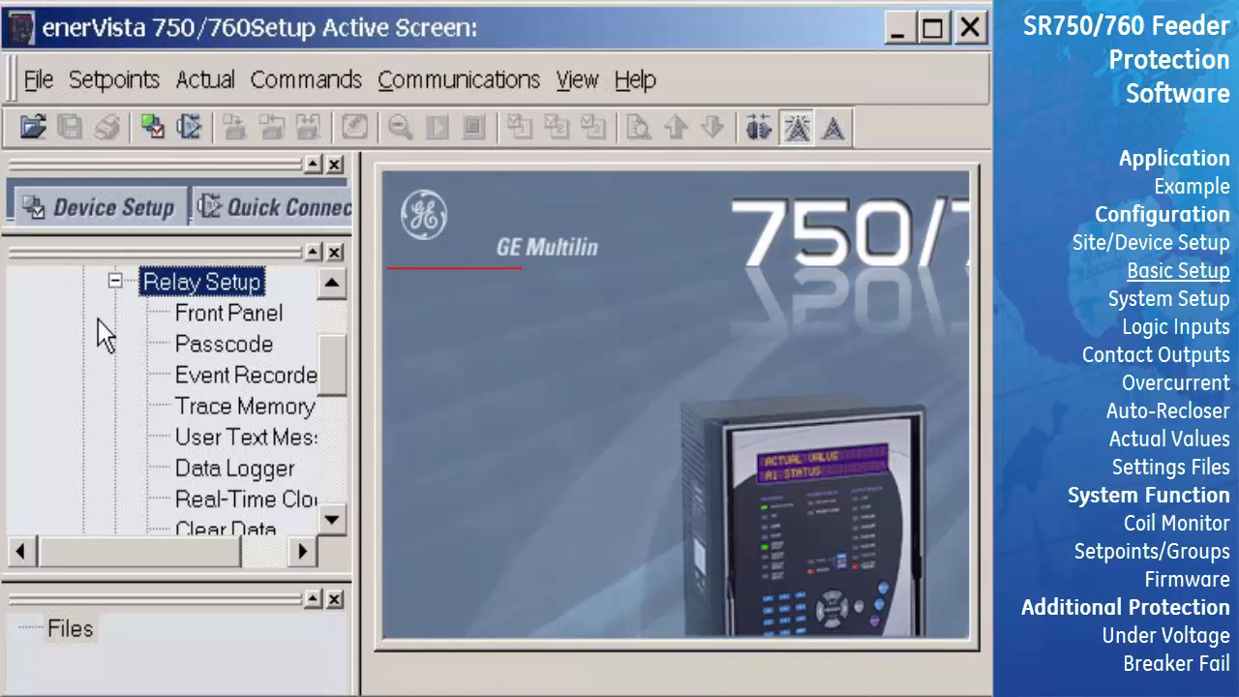
{"action": "double_click", "coordinate": [258, 349]}
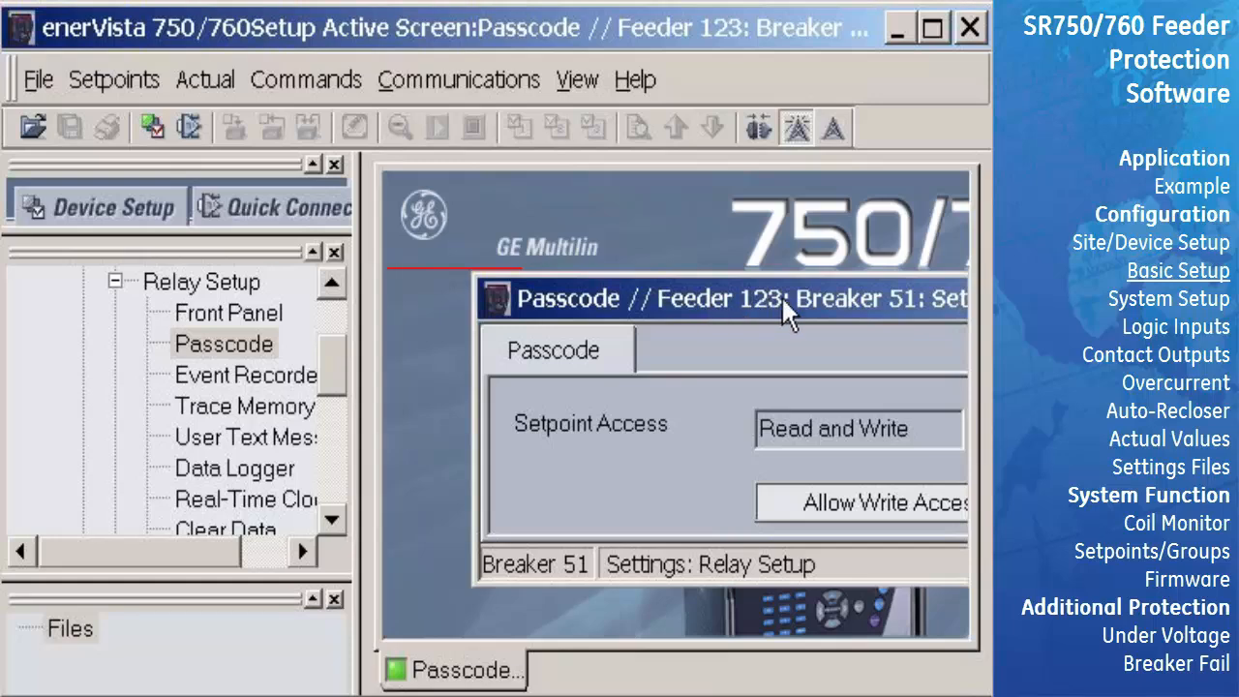
{"action": "left_click_drag", "start_coordinate": [781, 295], "coordinate": [553, 239]}
{"action": "double_click", "coordinate": [555, 236]}
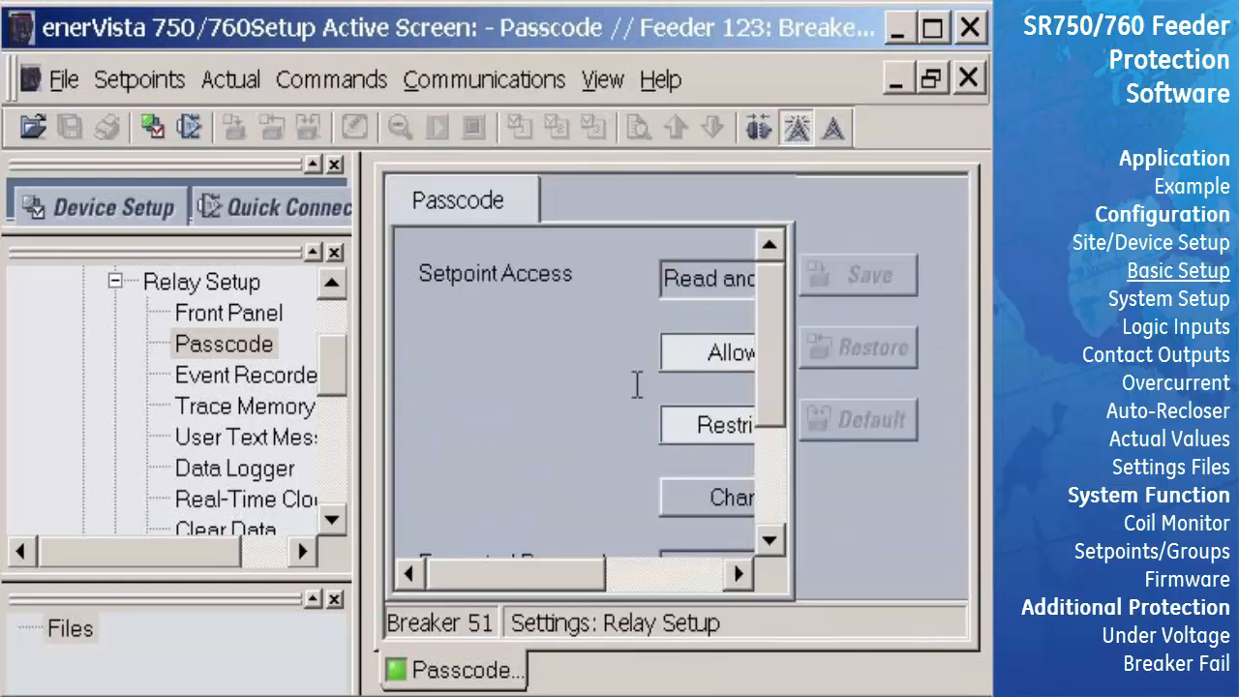
Step: Examine the setpoint access options in the Passcode window and close it
{"action": "left_click", "coordinate": [677, 574]}
{"action": "left_click", "coordinate": [677, 574]}
{"action": "left_click", "coordinate": [676, 574]}
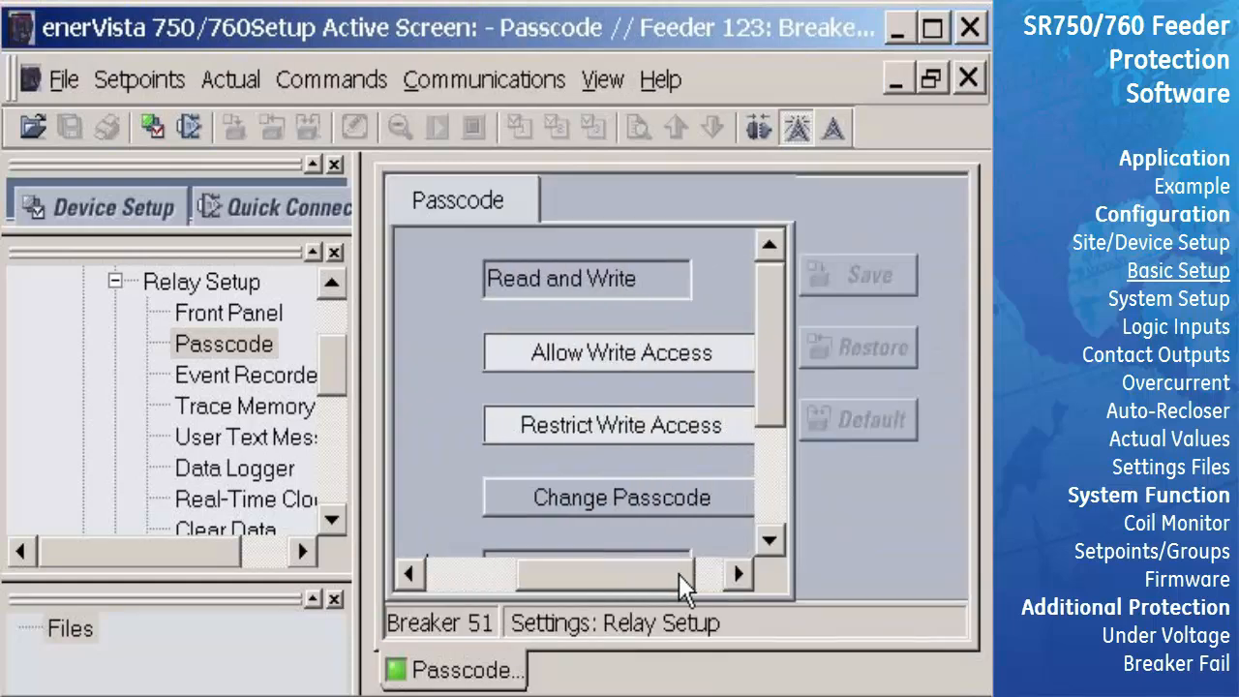
{"action": "left_click", "coordinate": [970, 79]}
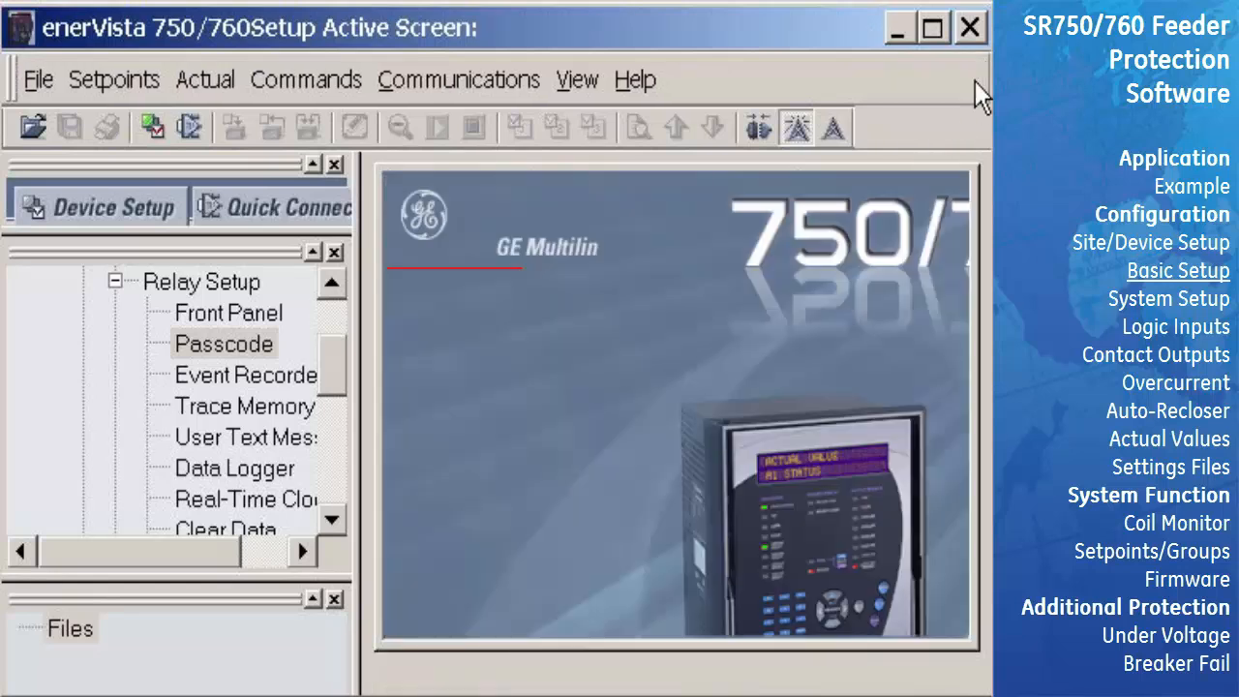
Step: Look through the setpoint categories, then open S1 Relay Setup at its Passcode page
{"action": "left_click", "coordinate": [137, 77]}
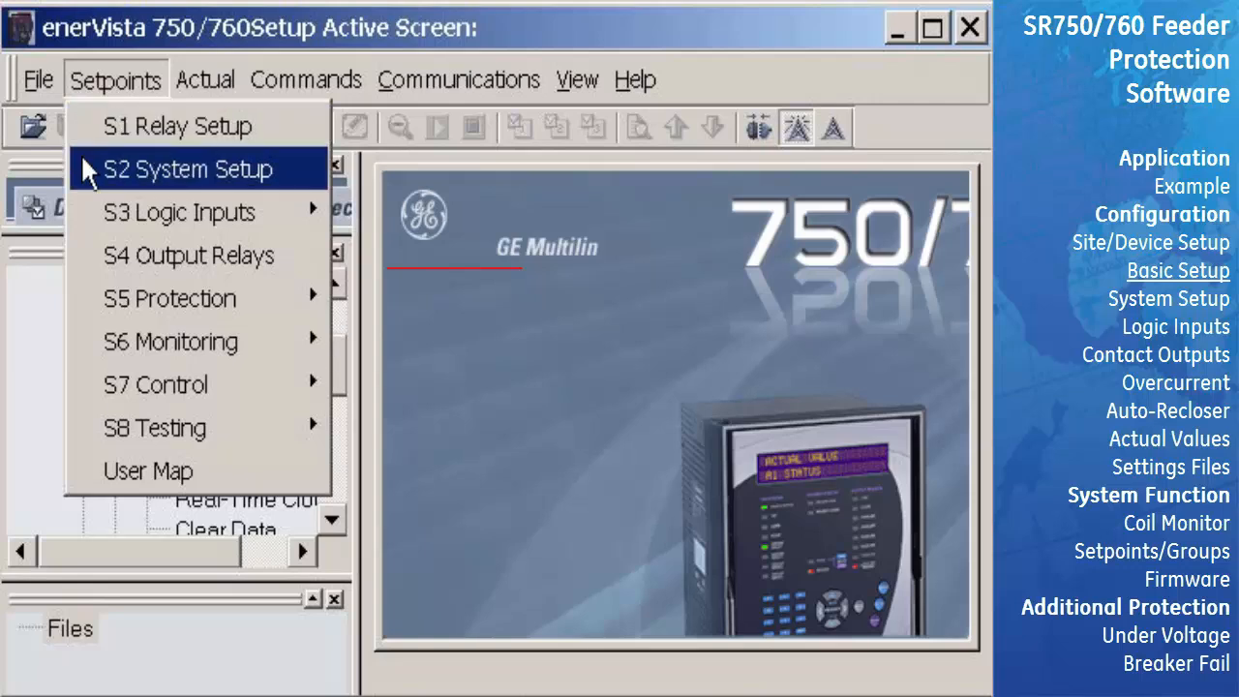
{"action": "mouse_move", "coordinate": [77, 208]}
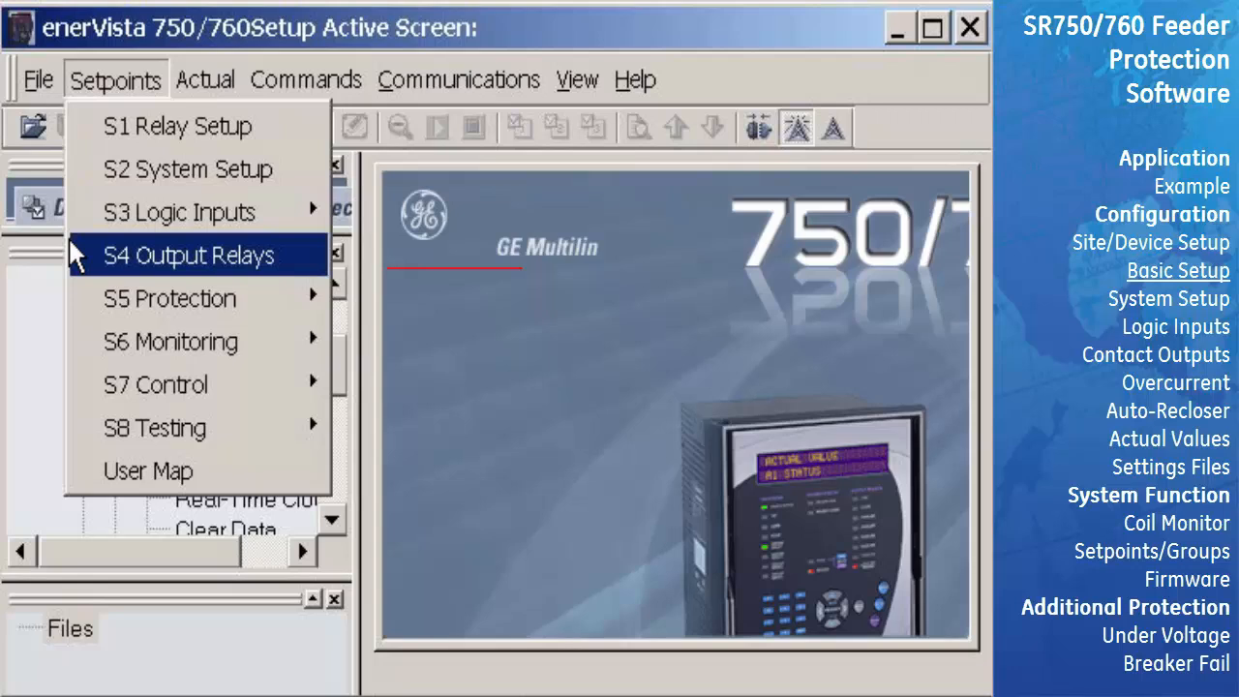
{"action": "mouse_move", "coordinate": [74, 291]}
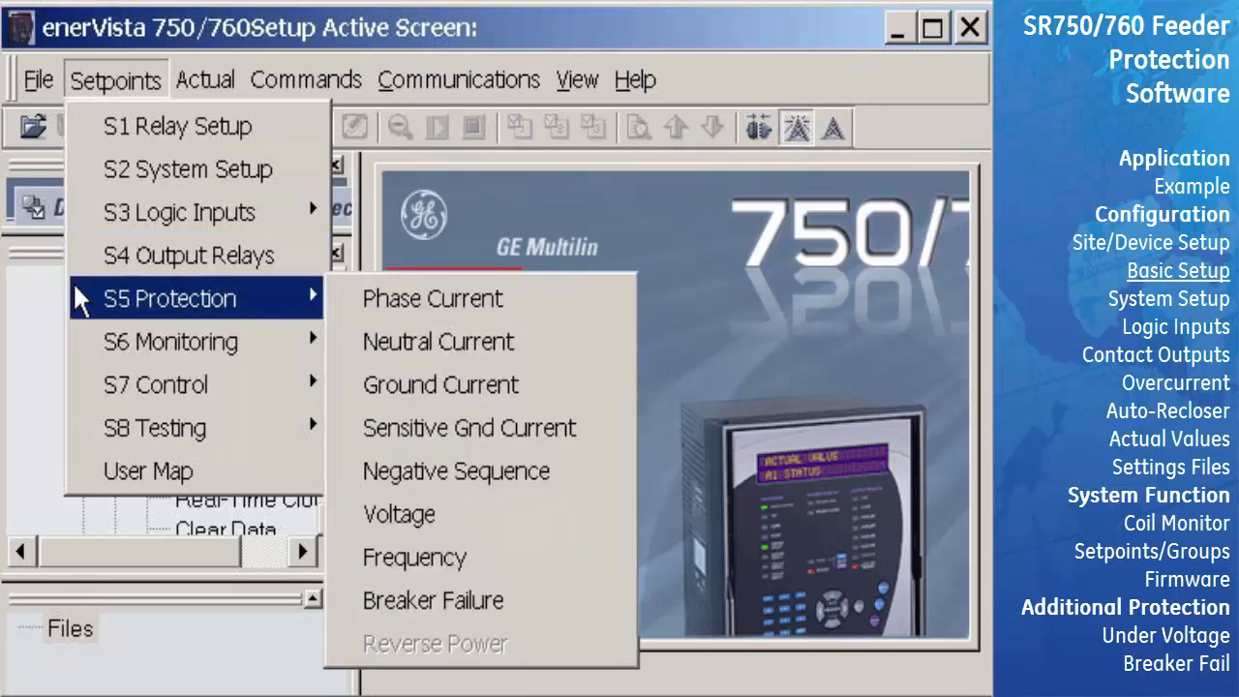
{"action": "mouse_move", "coordinate": [81, 340]}
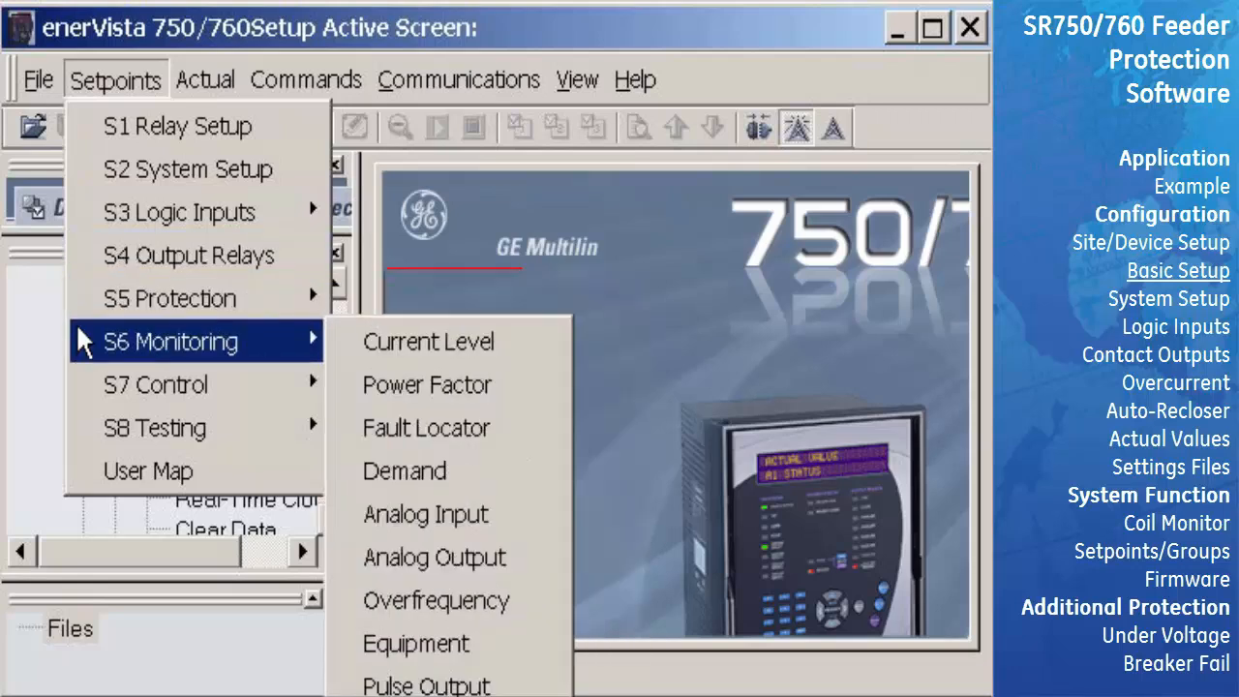
{"action": "mouse_move", "coordinate": [80, 378]}
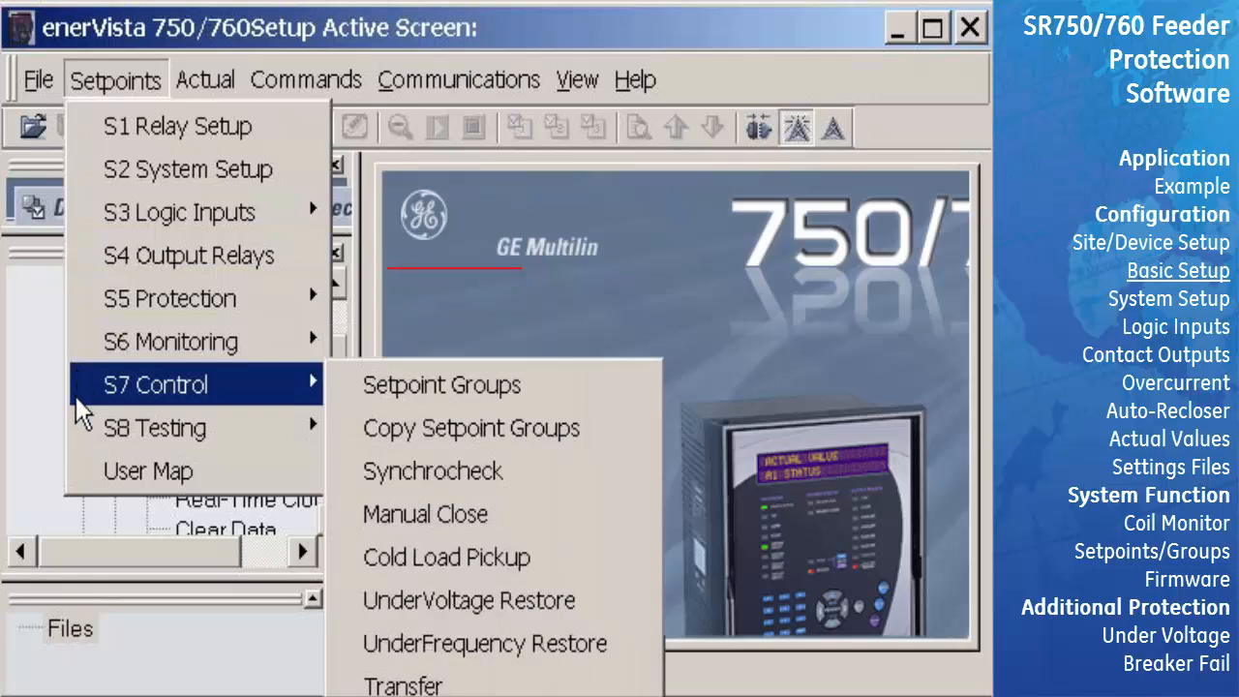
{"action": "mouse_move", "coordinate": [71, 420]}
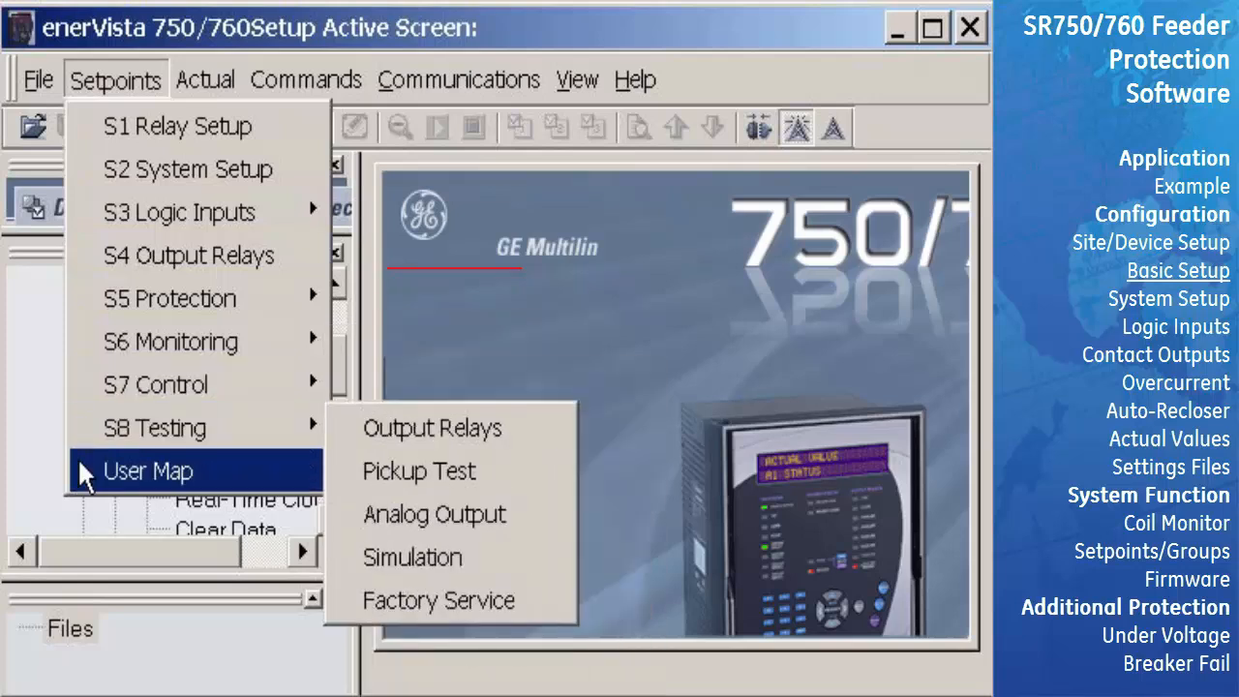
{"action": "left_click", "coordinate": [93, 145]}
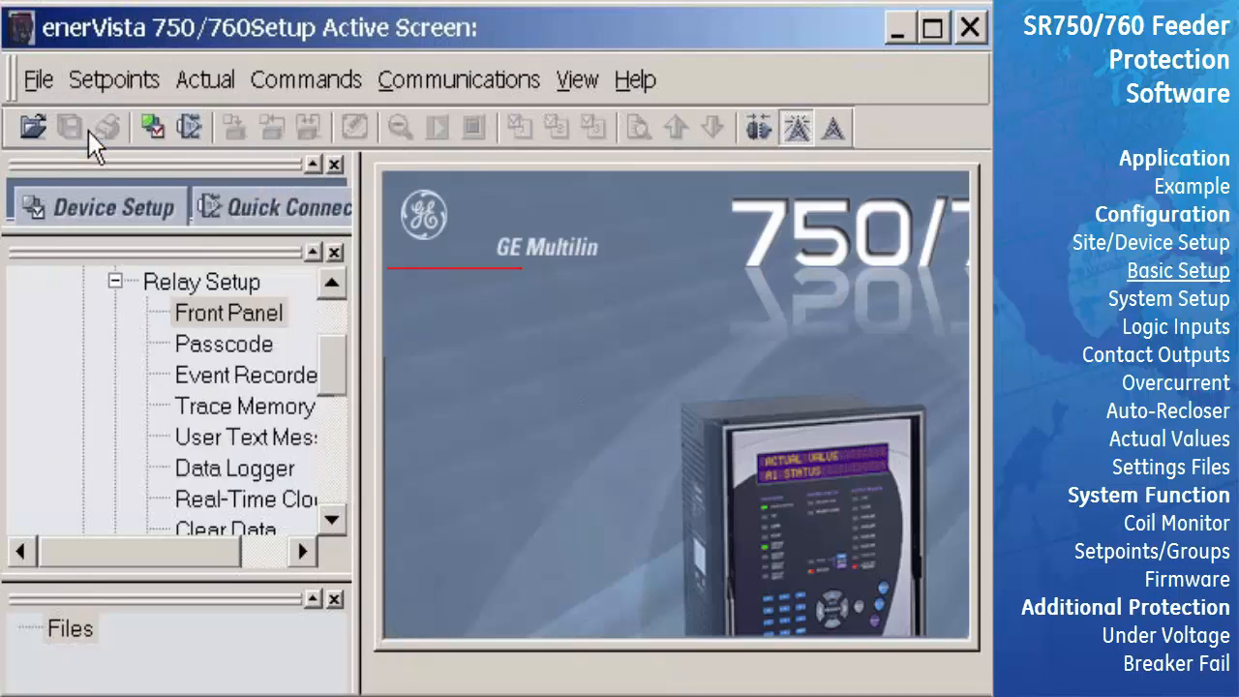
{"action": "left_click_drag", "start_coordinate": [857, 338], "coordinate": [379, 221]}
{"action": "left_click", "coordinate": [627, 372]}
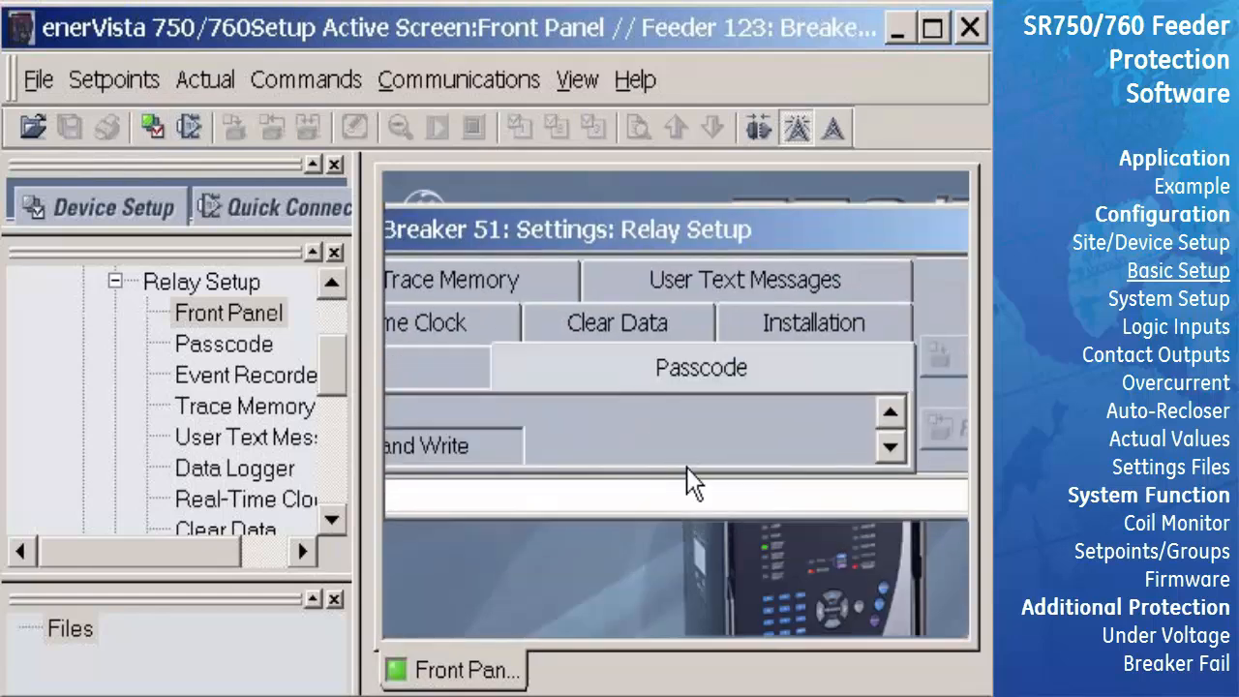
Step: Narrow the device tree pane to give the Relay Setup window more room, maximise the window and close it
{"action": "left_click_drag", "start_coordinate": [687, 512], "coordinate": [666, 636]}
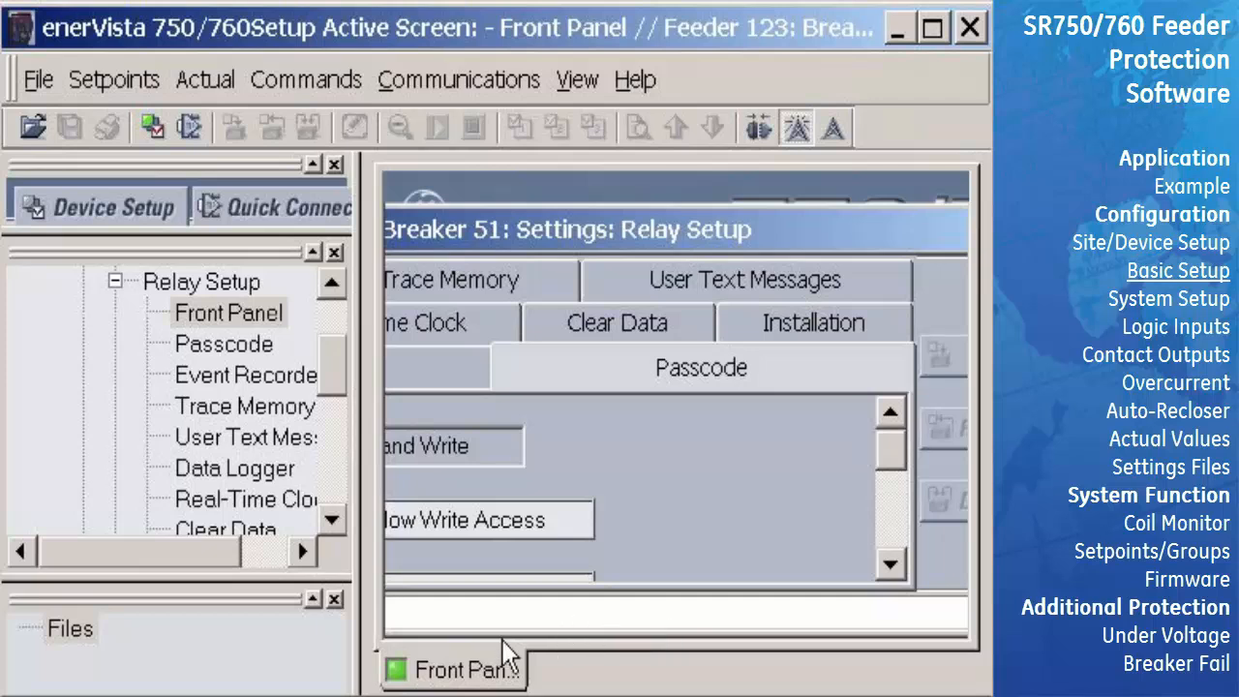
{"action": "left_click_drag", "start_coordinate": [478, 224], "coordinate": [615, 214]}
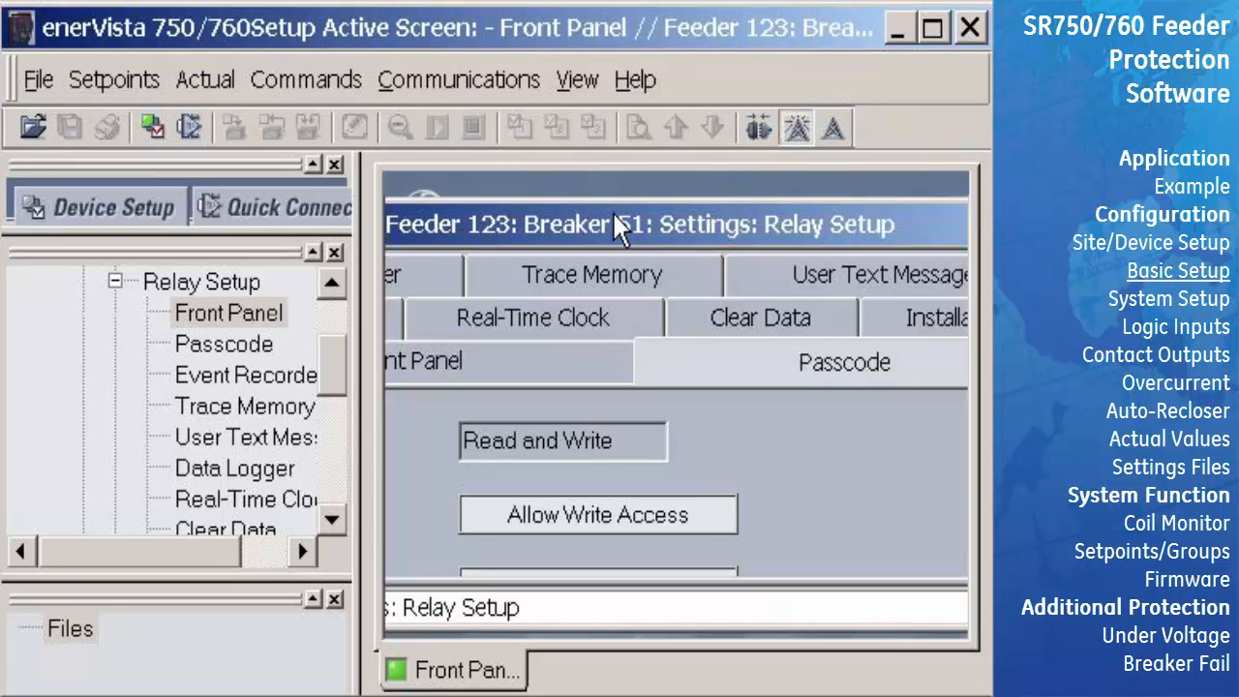
{"action": "left_click_drag", "start_coordinate": [611, 196], "coordinate": [596, 174]}
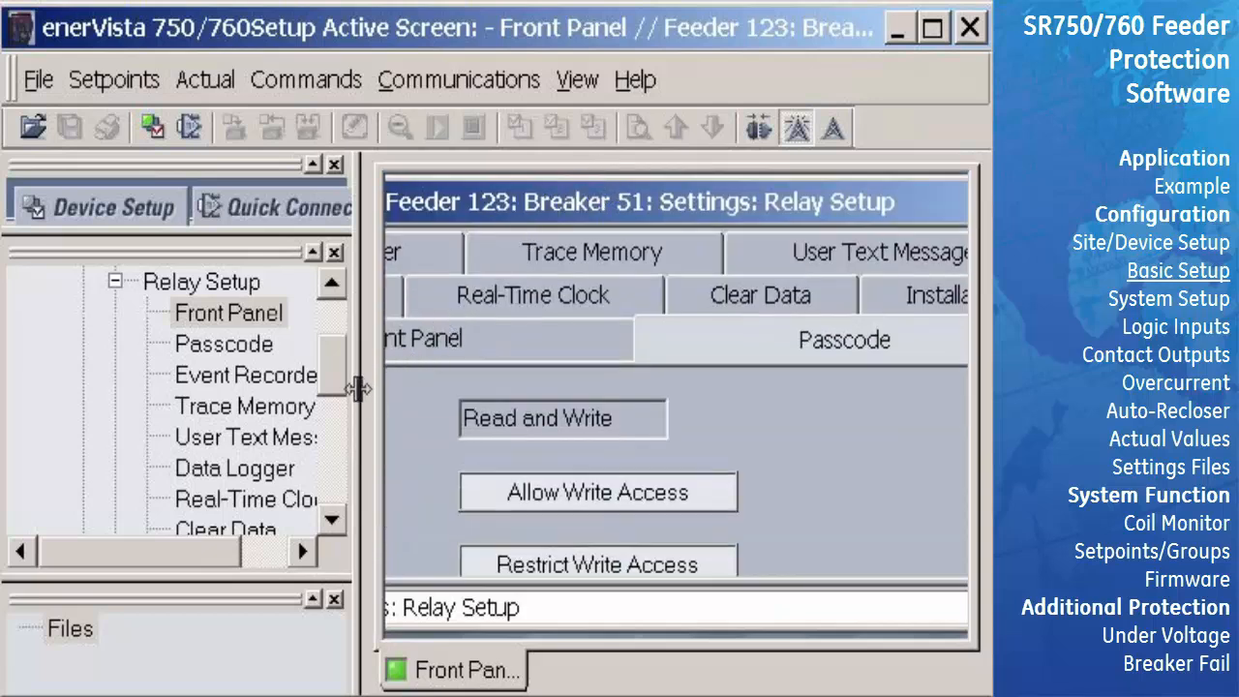
{"action": "left_click_drag", "start_coordinate": [358, 387], "coordinate": [43, 416]}
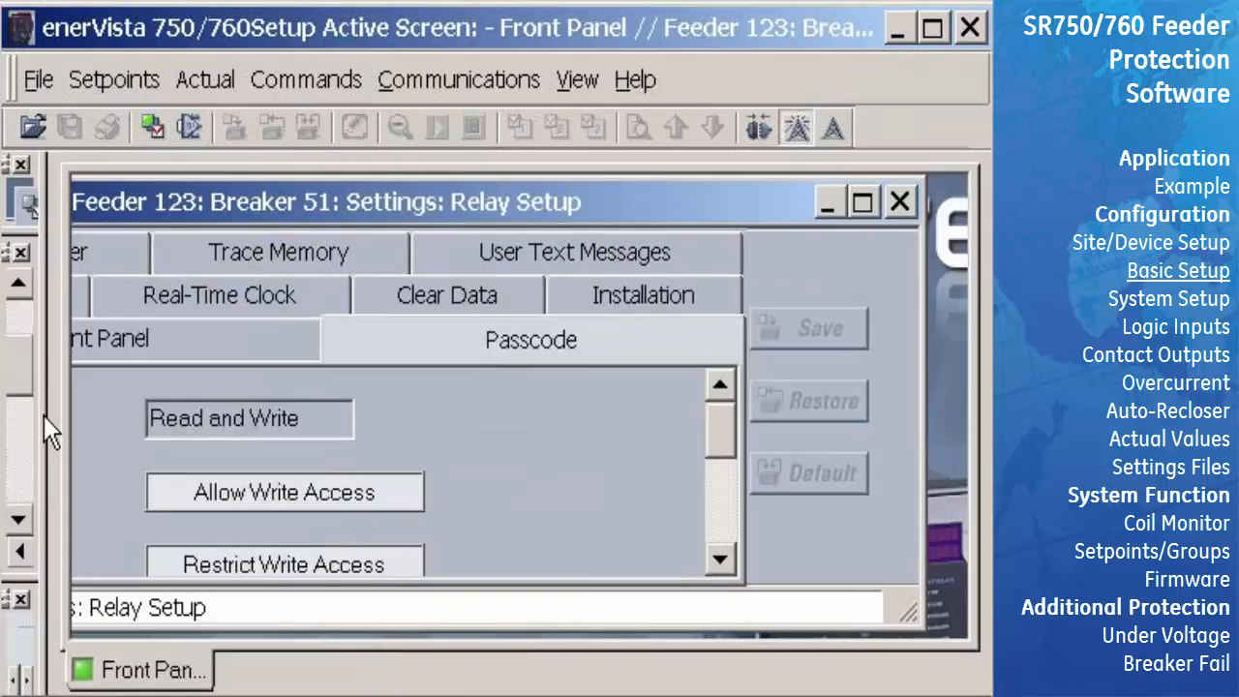
{"action": "double_click", "coordinate": [639, 203]}
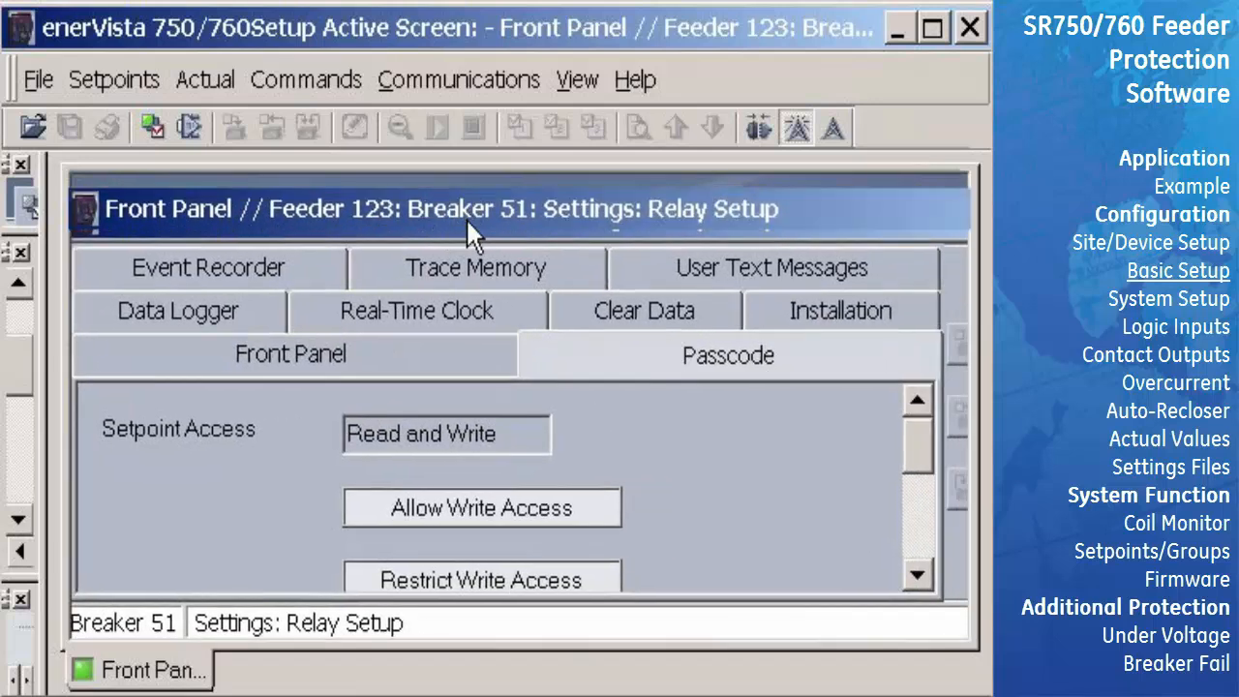
{"action": "double_click", "coordinate": [467, 220]}
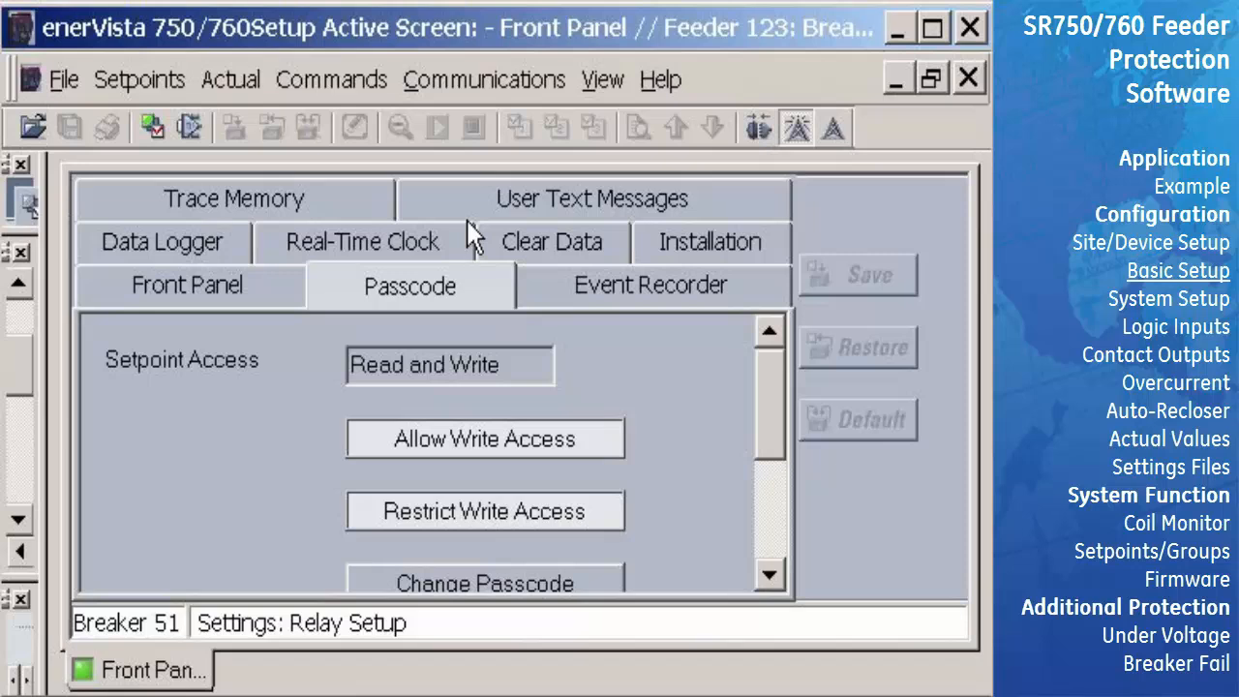
{"action": "left_click", "coordinate": [967, 79]}
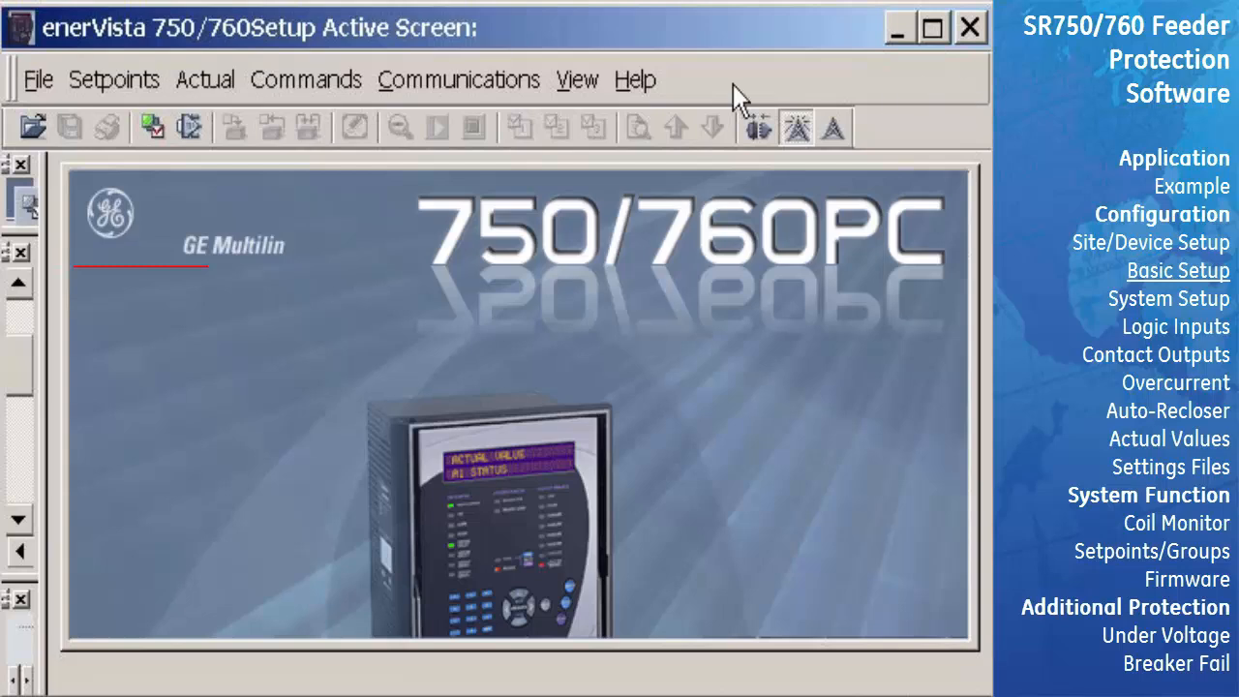
Step: Reopen S1 Relay Setup at the Passcode page and maximise its window
{"action": "left_click", "coordinate": [155, 86]}
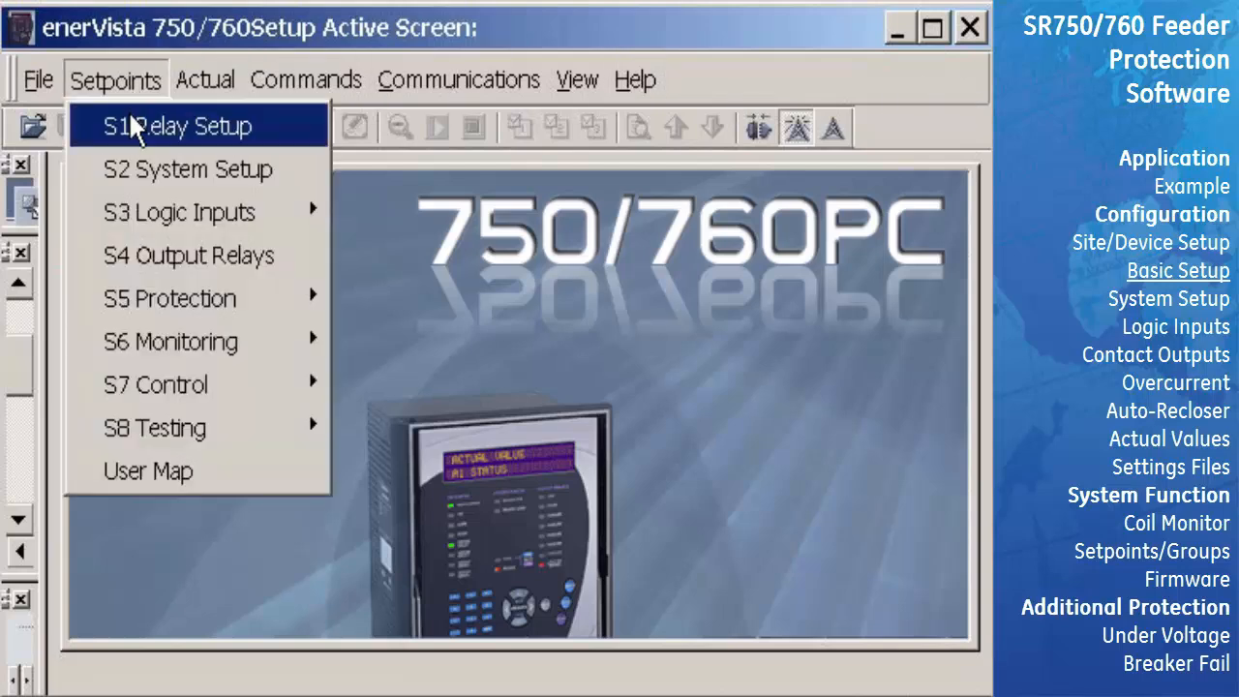
{"action": "left_click", "coordinate": [130, 113]}
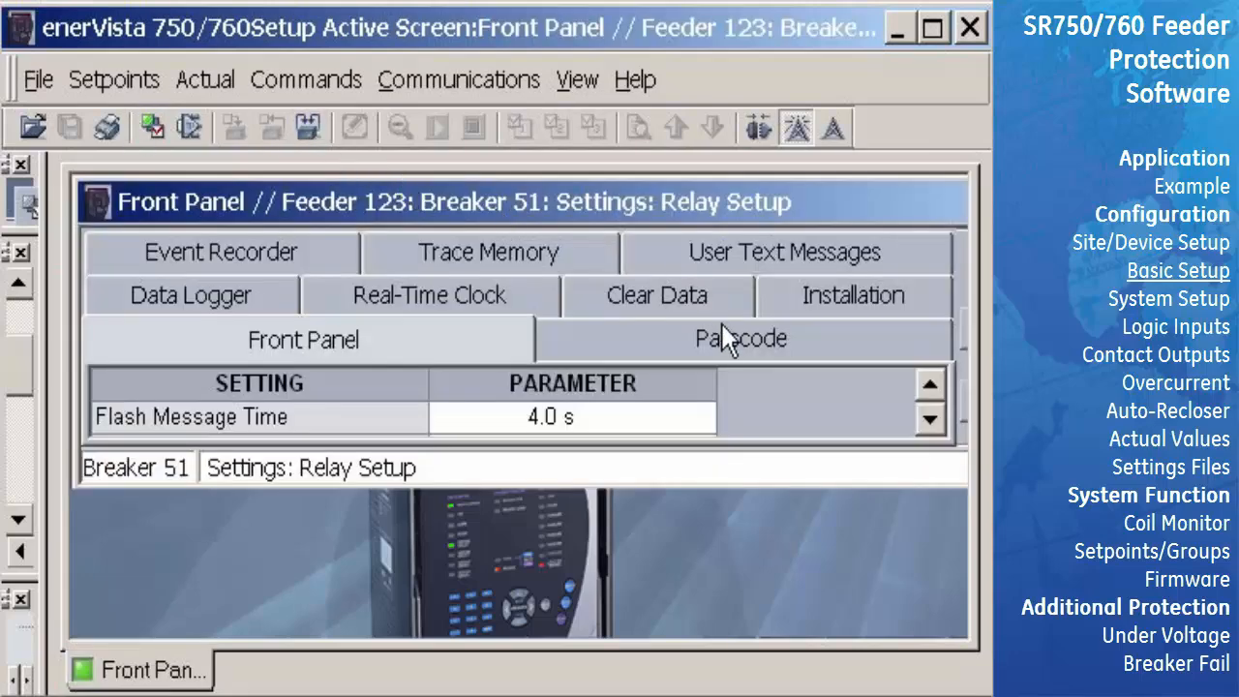
{"action": "left_click", "coordinate": [728, 338]}
{"action": "double_click", "coordinate": [669, 200]}
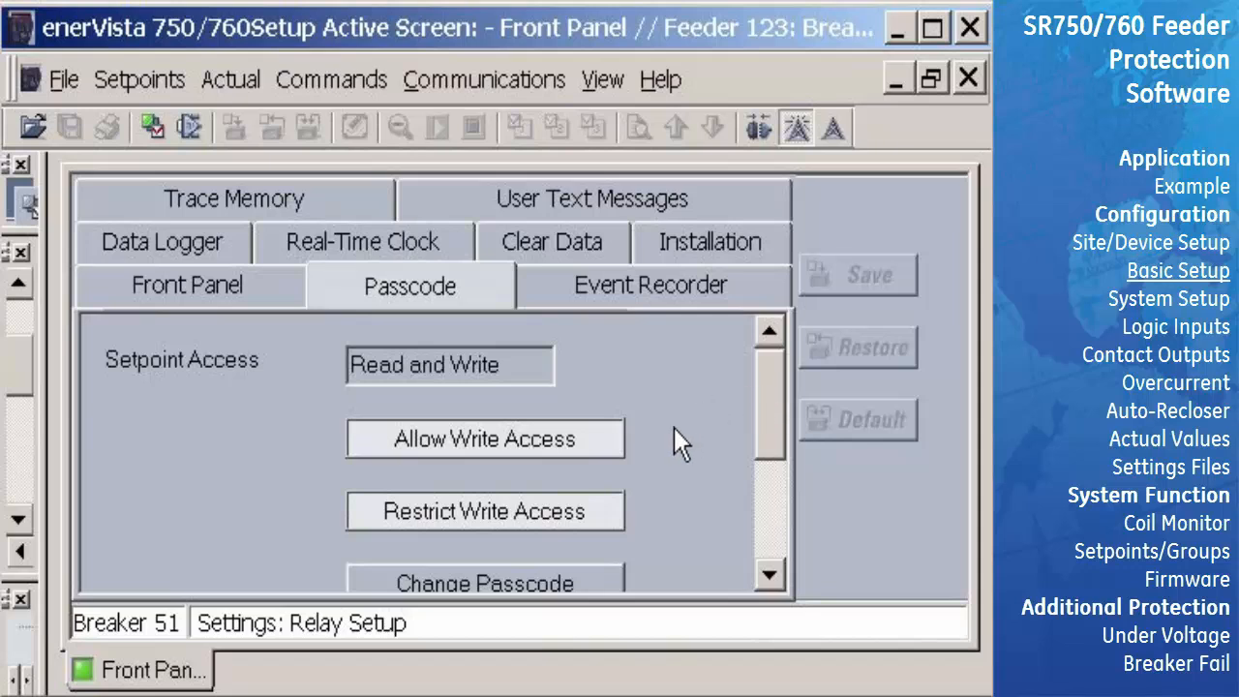
Step: Change the relay's passcode by entering and verifying a new passcode
{"action": "left_click", "coordinate": [576, 581]}
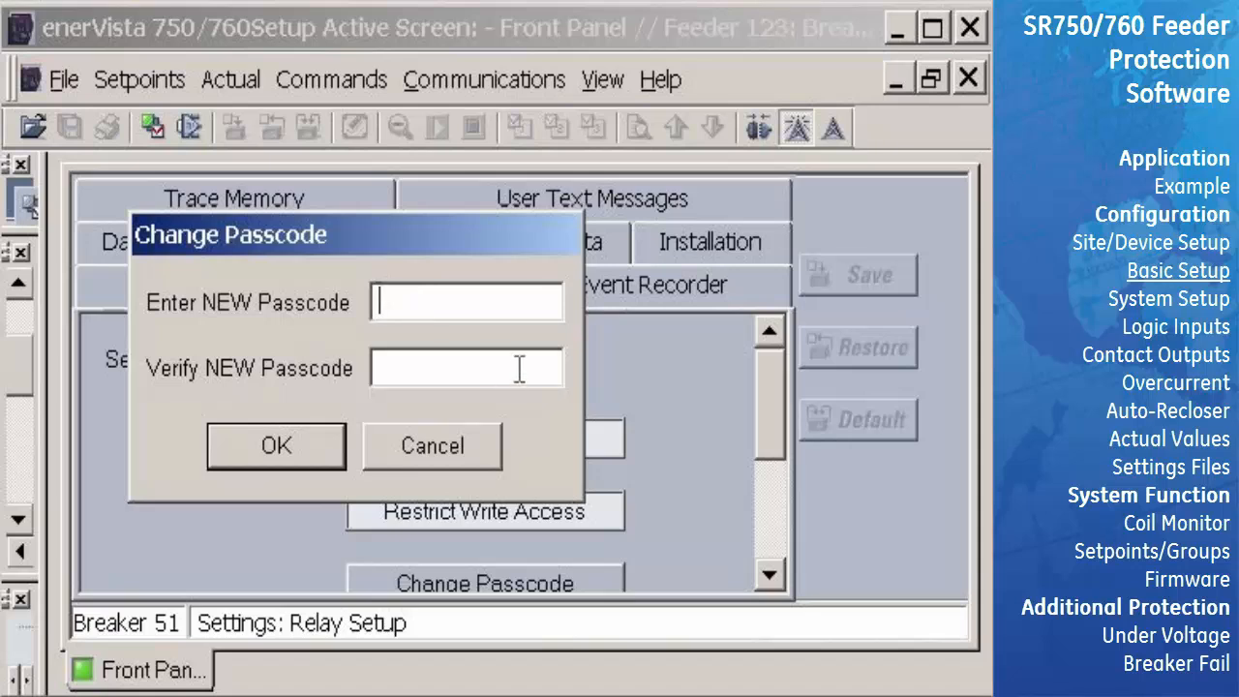
{"action": "type", "text": "*****"}
{"action": "left_click", "coordinate": [448, 371]}
{"action": "type", "text": "*****"}
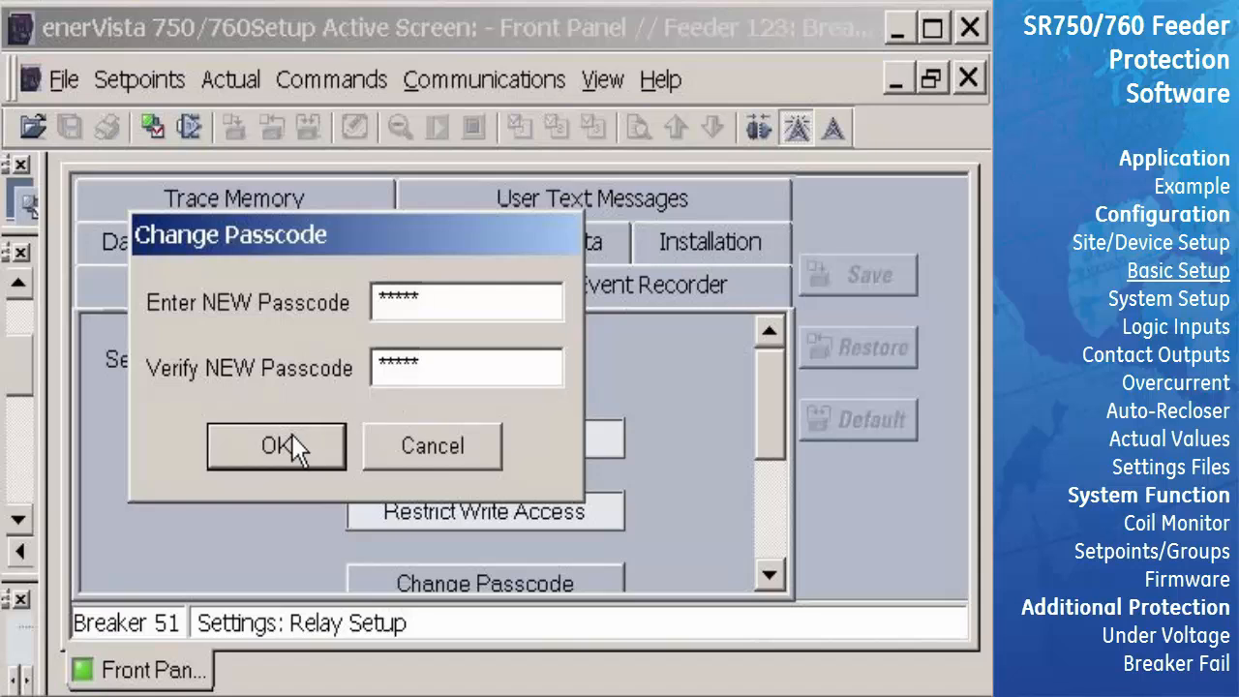
{"action": "left_click", "coordinate": [292, 448]}
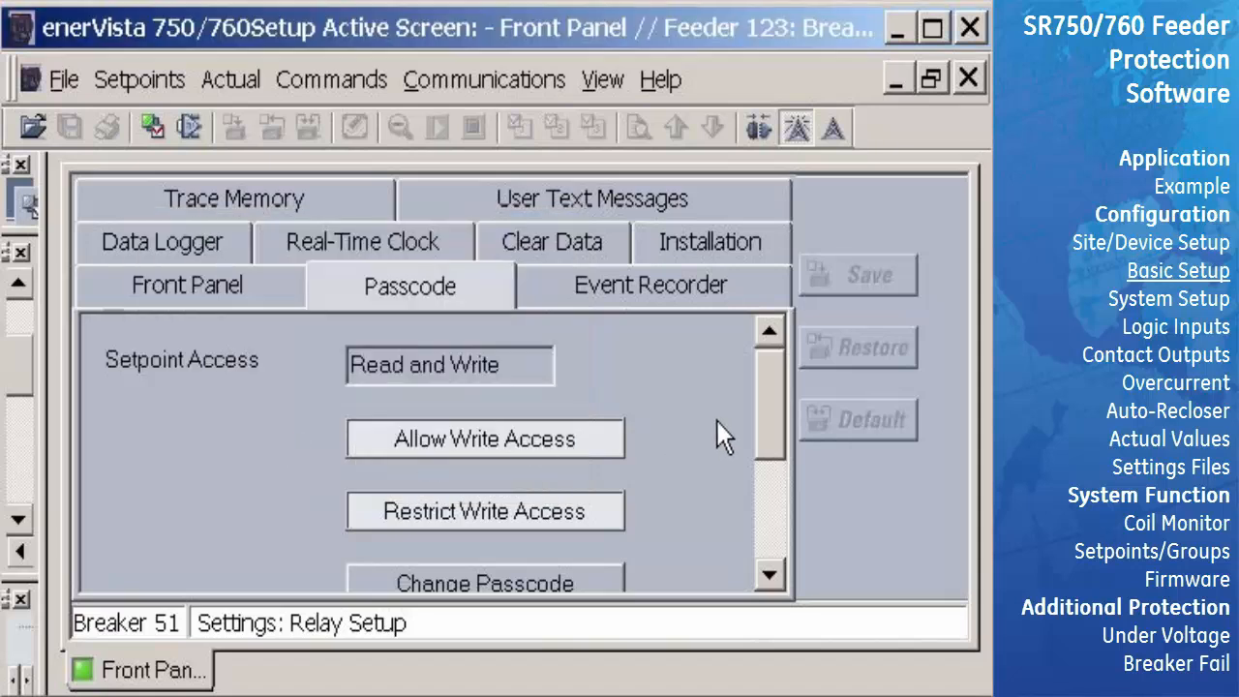
Step: Restrict write access to the setpoints and check the Encrypted Passcode field
{"action": "left_click", "coordinate": [531, 508]}
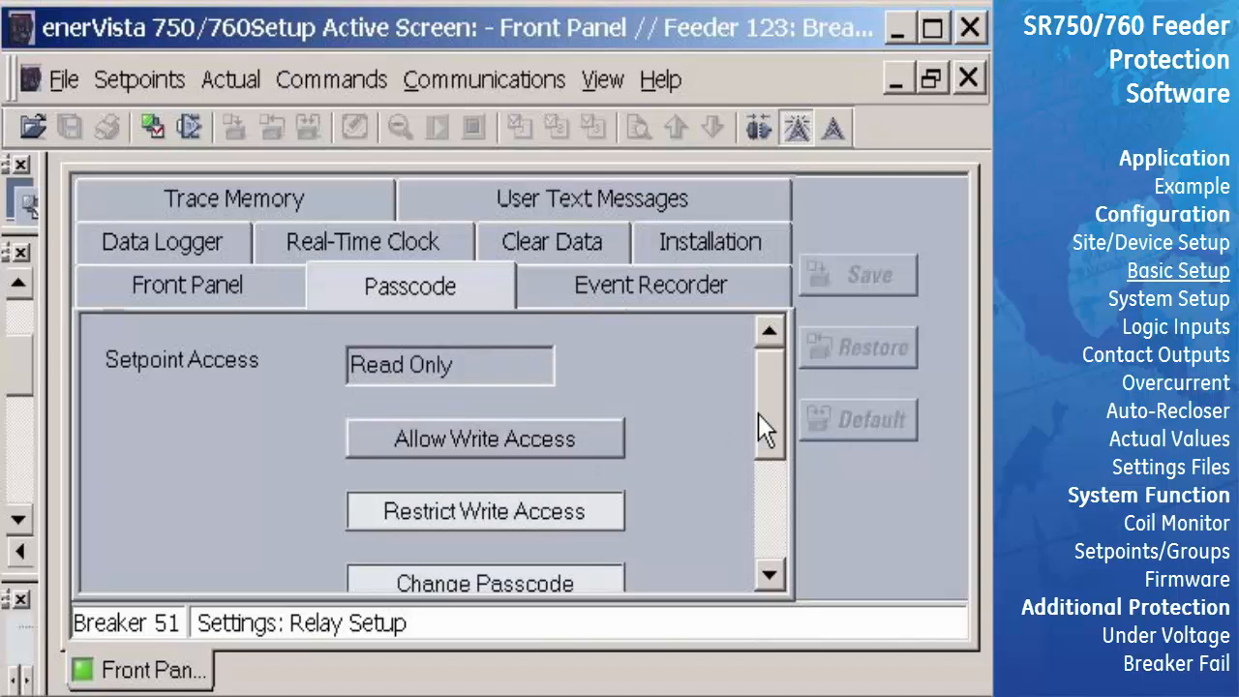
{"action": "left_click_drag", "start_coordinate": [765, 396], "coordinate": [765, 486]}
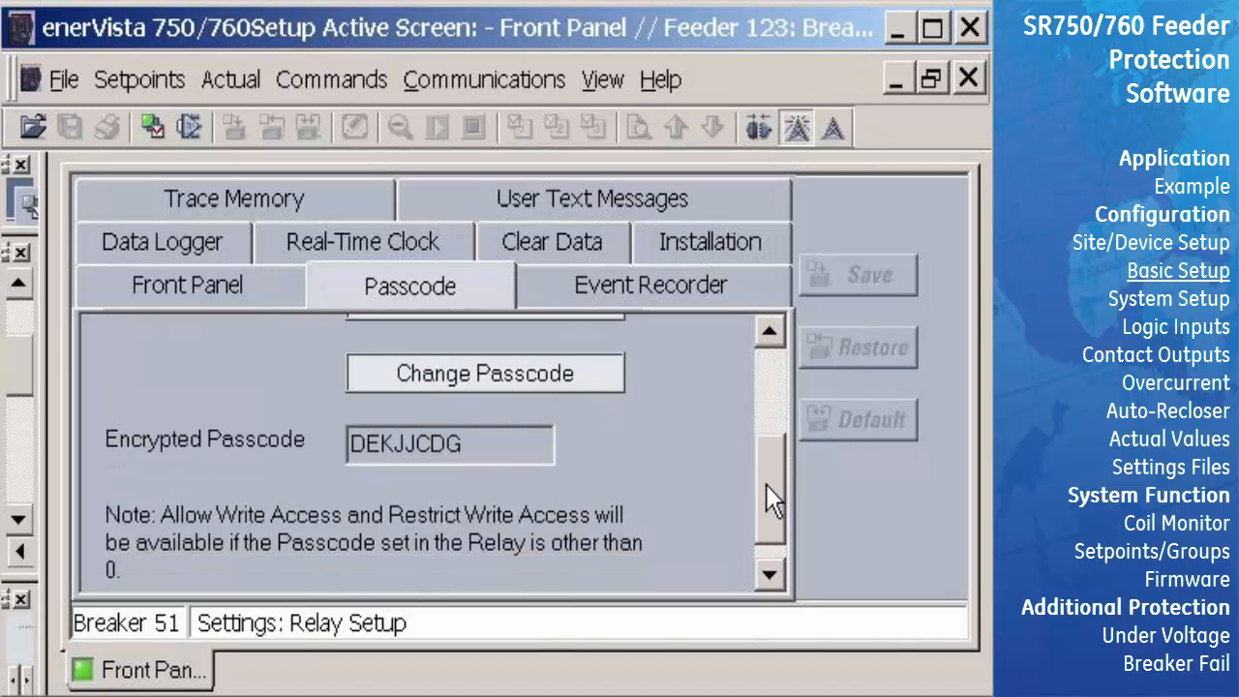
{"action": "left_click", "coordinate": [497, 445]}
Step: Allow write access to the setpoints again by entering the settings password and sending it to the device
{"action": "left_click_drag", "start_coordinate": [766, 484], "coordinate": [761, 391]}
{"action": "left_click", "coordinate": [527, 447]}
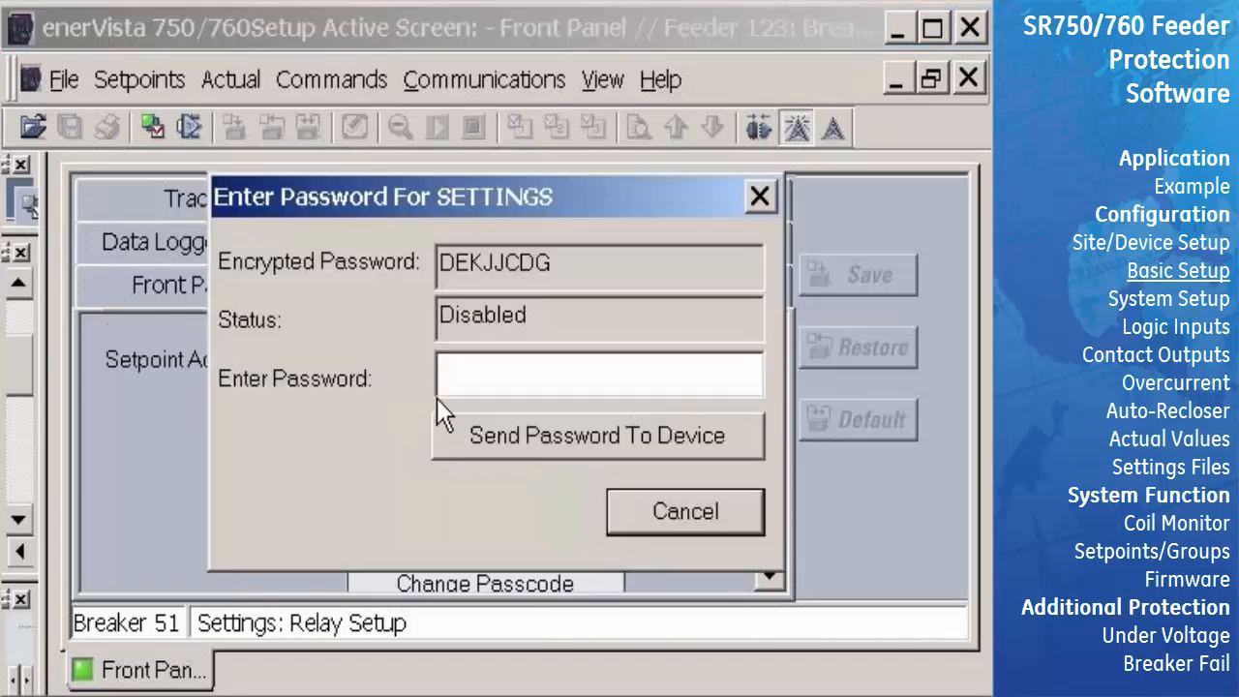
{"action": "type", "text": "*****"}
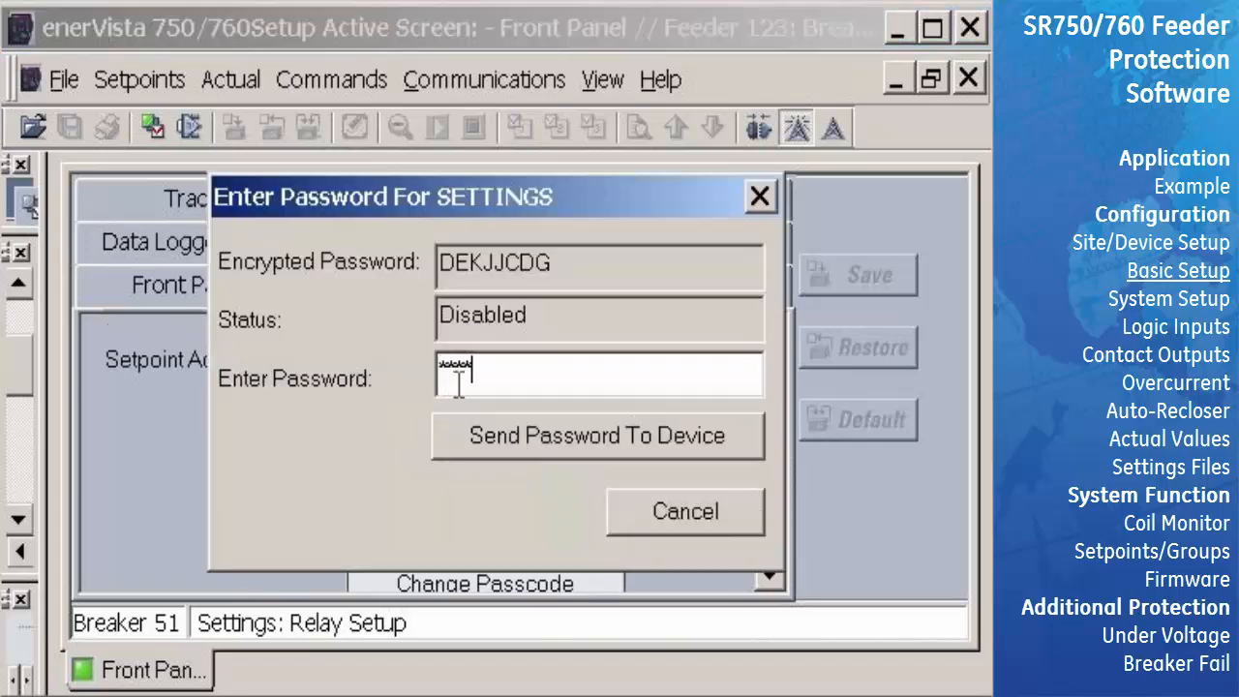
{"action": "left_click", "coordinate": [612, 454]}
Step: Replace the passcode with a new single-character one, verify it and check the Setpoint Access status
{"action": "left_click_drag", "start_coordinate": [768, 421], "coordinate": [632, 471]}
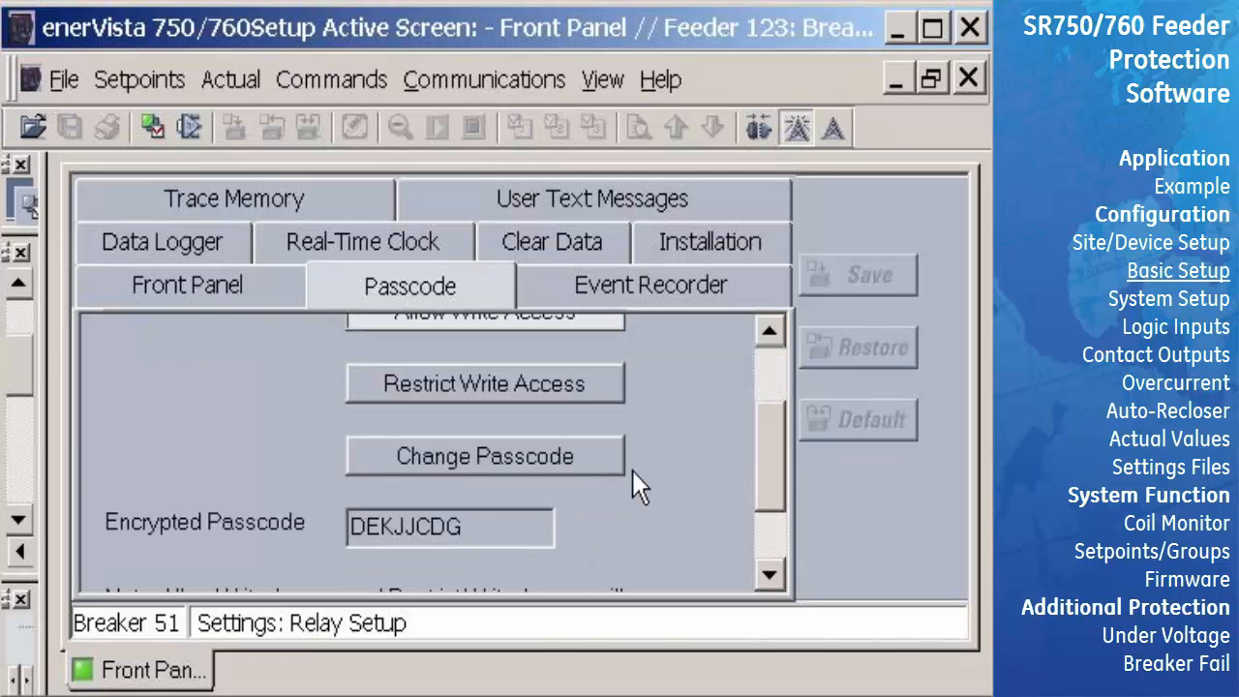
{"action": "left_click", "coordinate": [552, 459]}
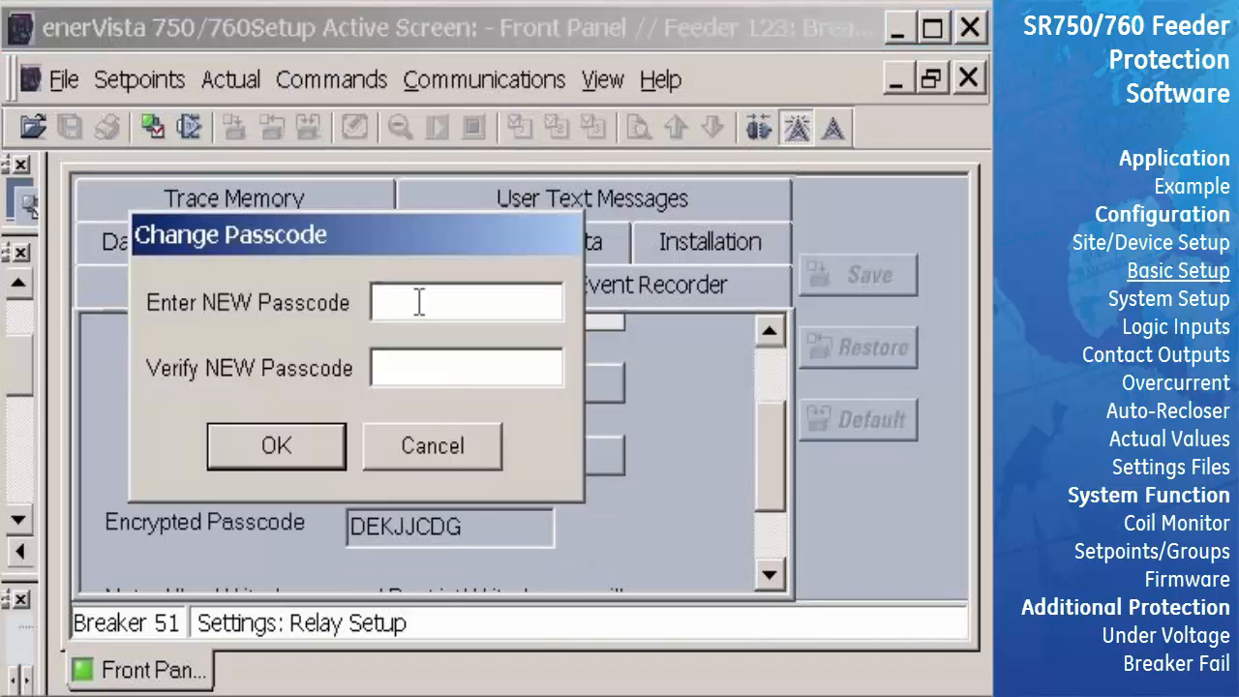
{"action": "type", "text": "*"}
{"action": "left_click", "coordinate": [420, 365]}
{"action": "type", "text": "*"}
{"action": "left_click", "coordinate": [300, 451]}
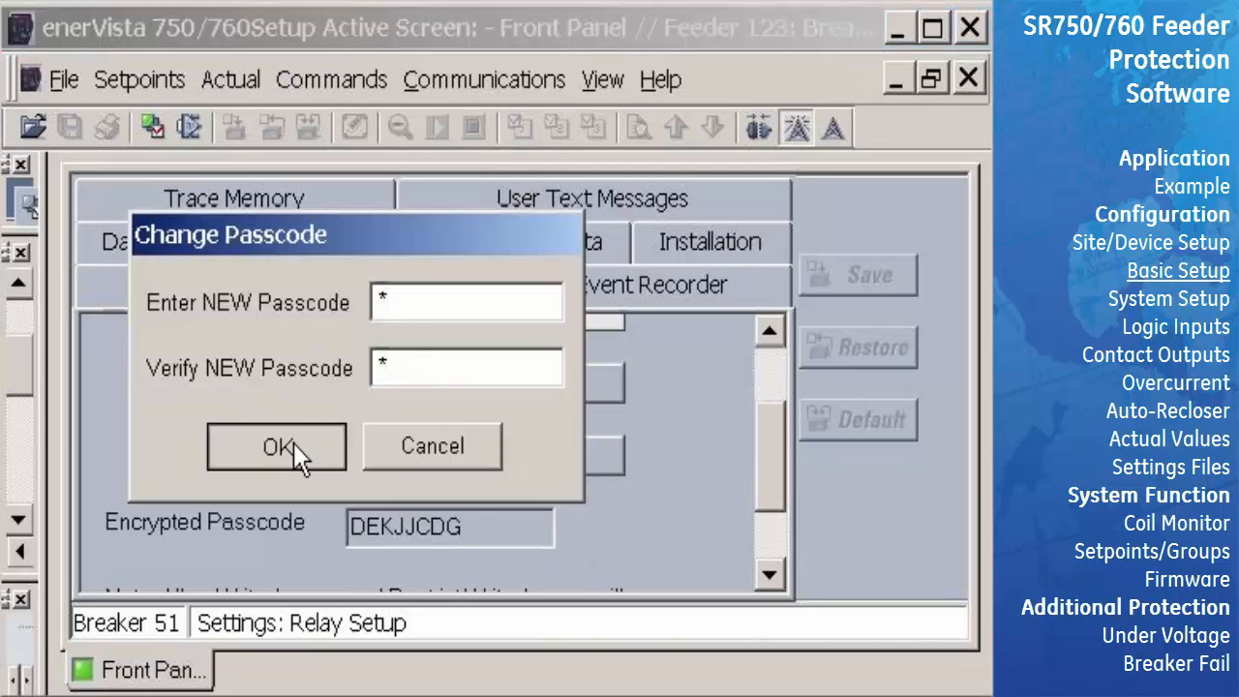
{"action": "left_click_drag", "start_coordinate": [764, 448], "coordinate": [770, 393]}
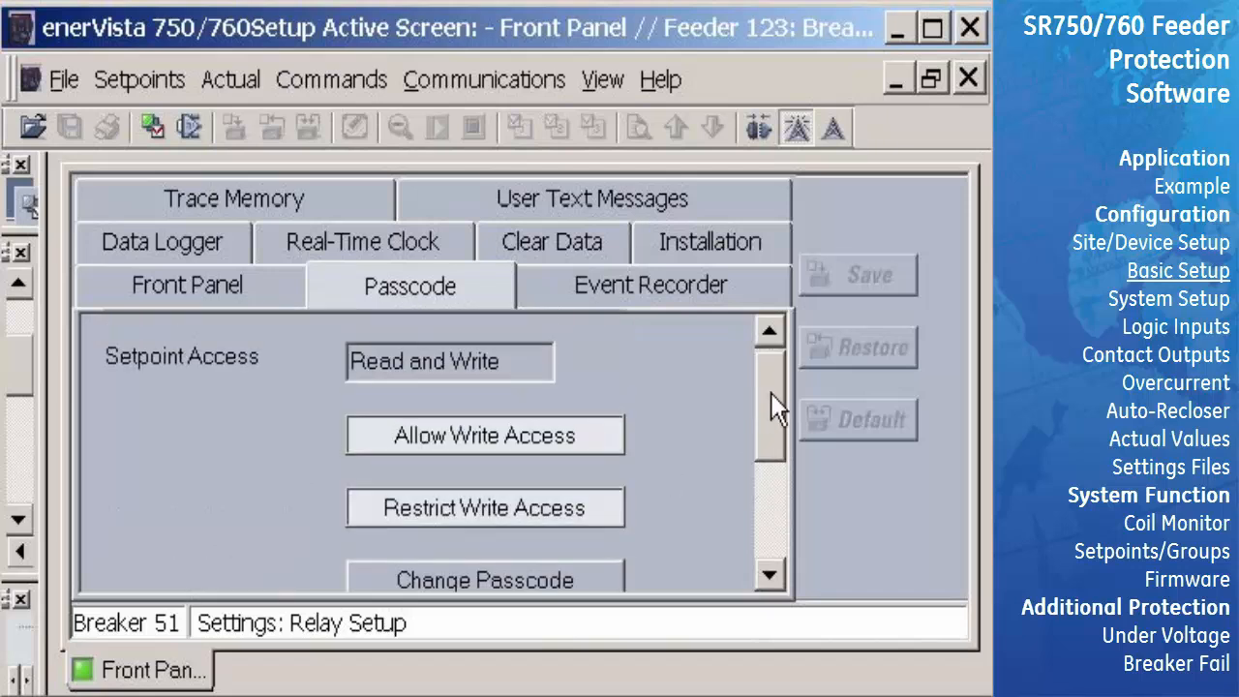
Step: Set Record Set Time/Date Events to Disabled in the Event Recorder settings and save the settings
{"action": "left_click", "coordinate": [745, 293]}
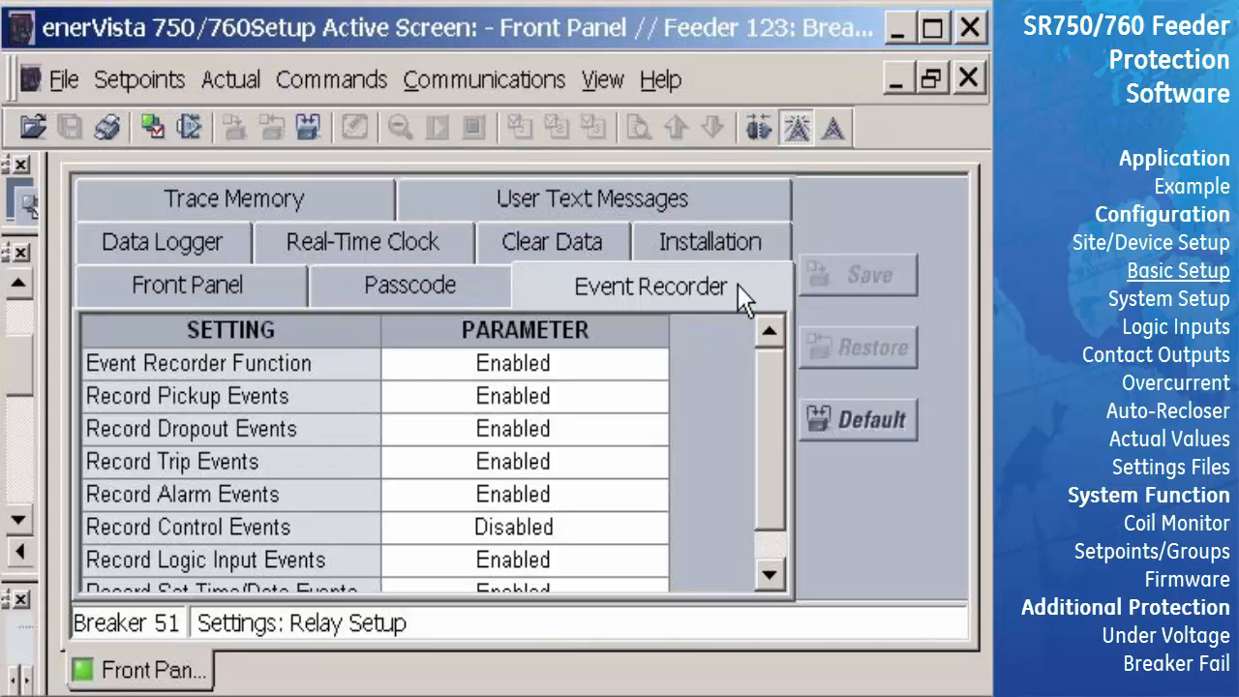
{"action": "left_click_drag", "start_coordinate": [761, 371], "coordinate": [769, 424]}
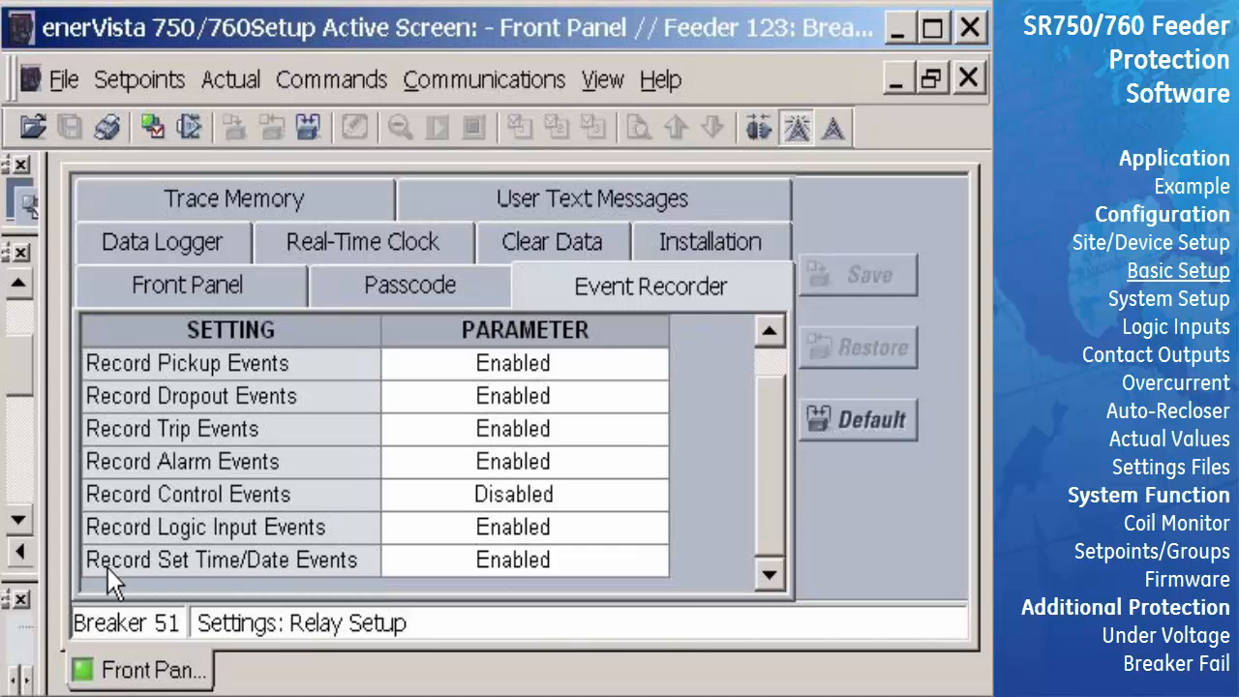
{"action": "left_click", "coordinate": [641, 569]}
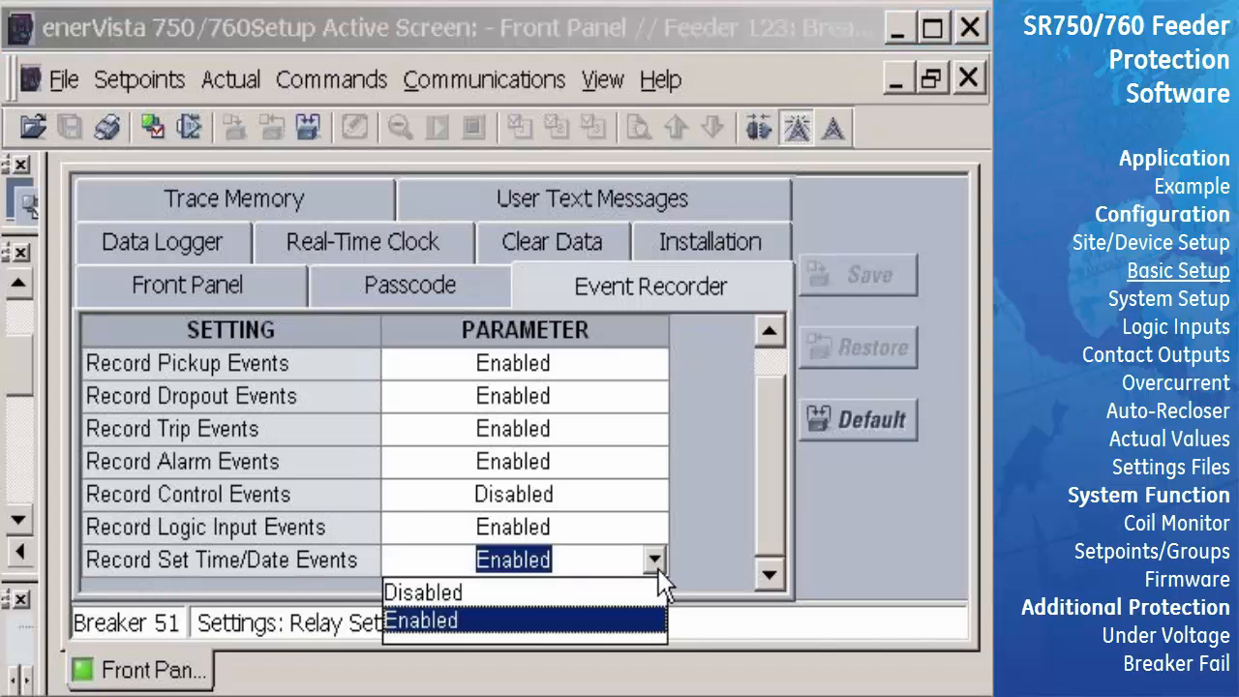
{"action": "left_click", "coordinate": [434, 591]}
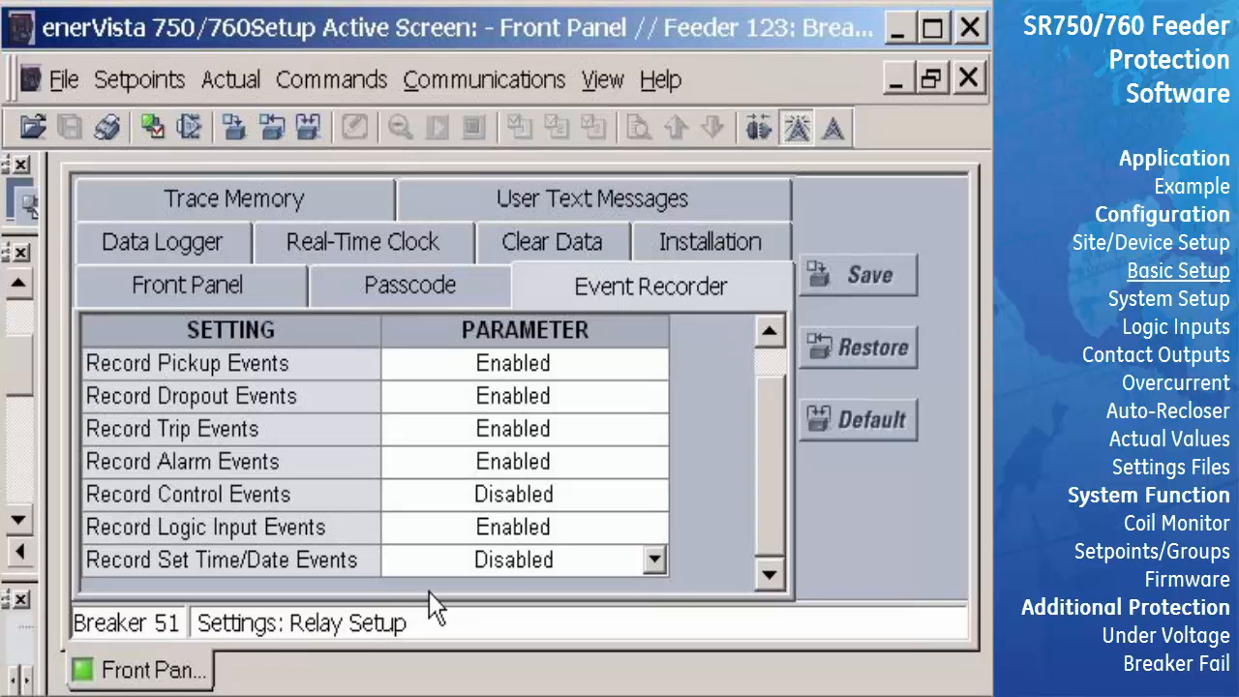
{"action": "left_click", "coordinate": [818, 291]}
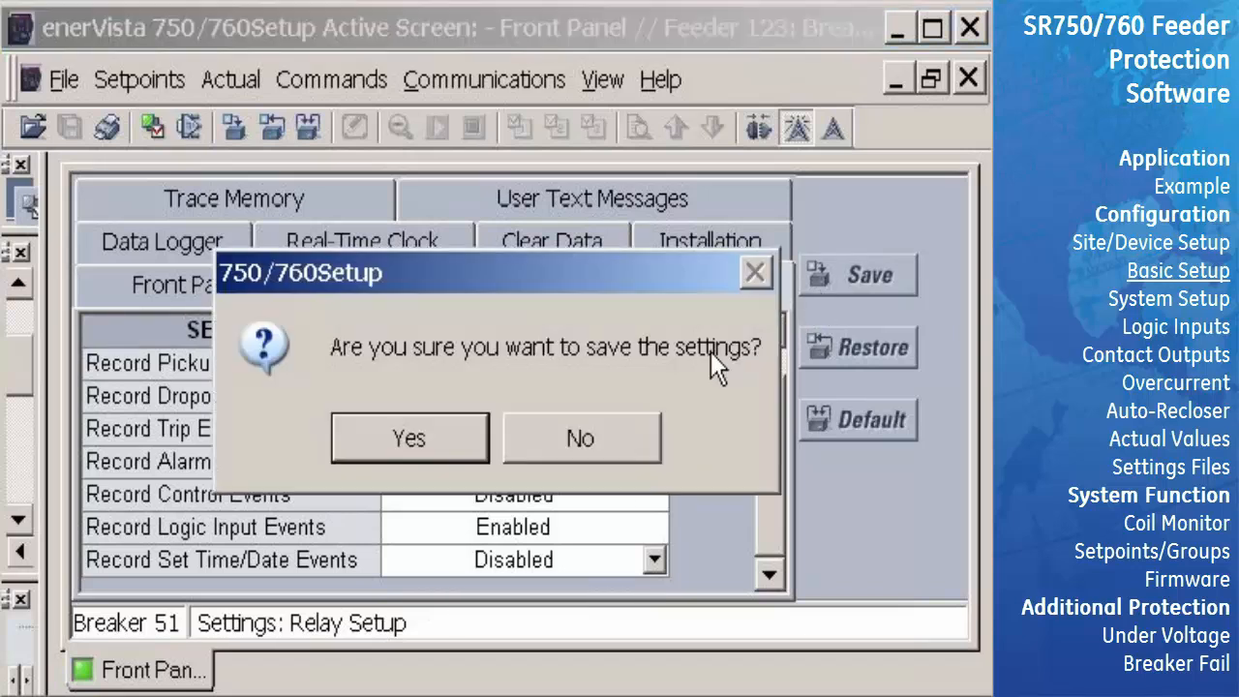
{"action": "left_click", "coordinate": [459, 442]}
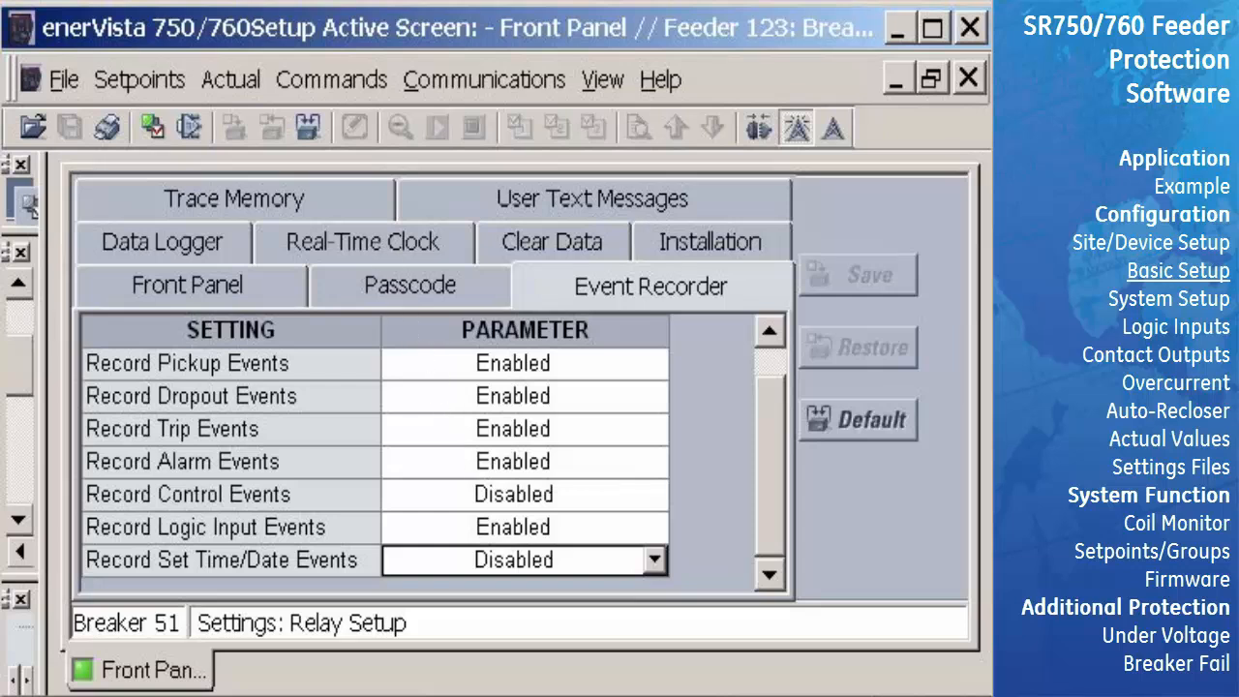
Step: Examine the Real-Time Clock options for syncing the relay and setting a manual date and time, picking 08/11/2004 in the calendar
{"action": "left_click", "coordinate": [380, 290]}
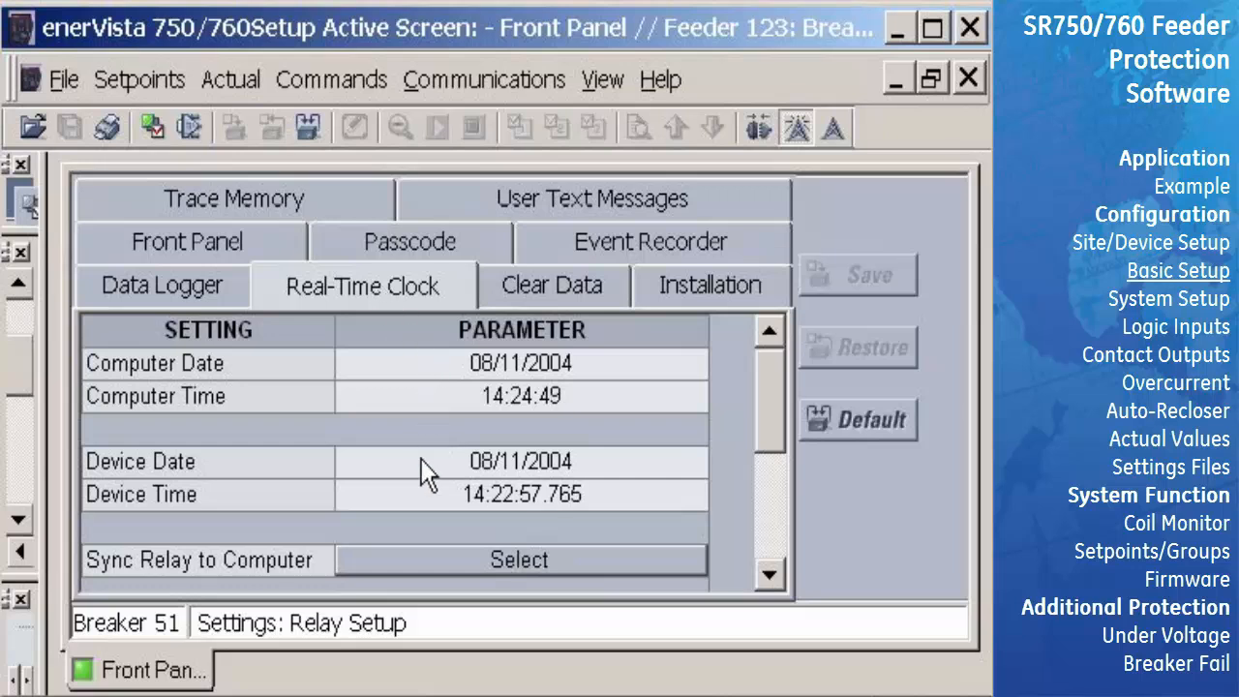
{"action": "left_click", "coordinate": [442, 555]}
{"action": "left_click", "coordinate": [768, 575]}
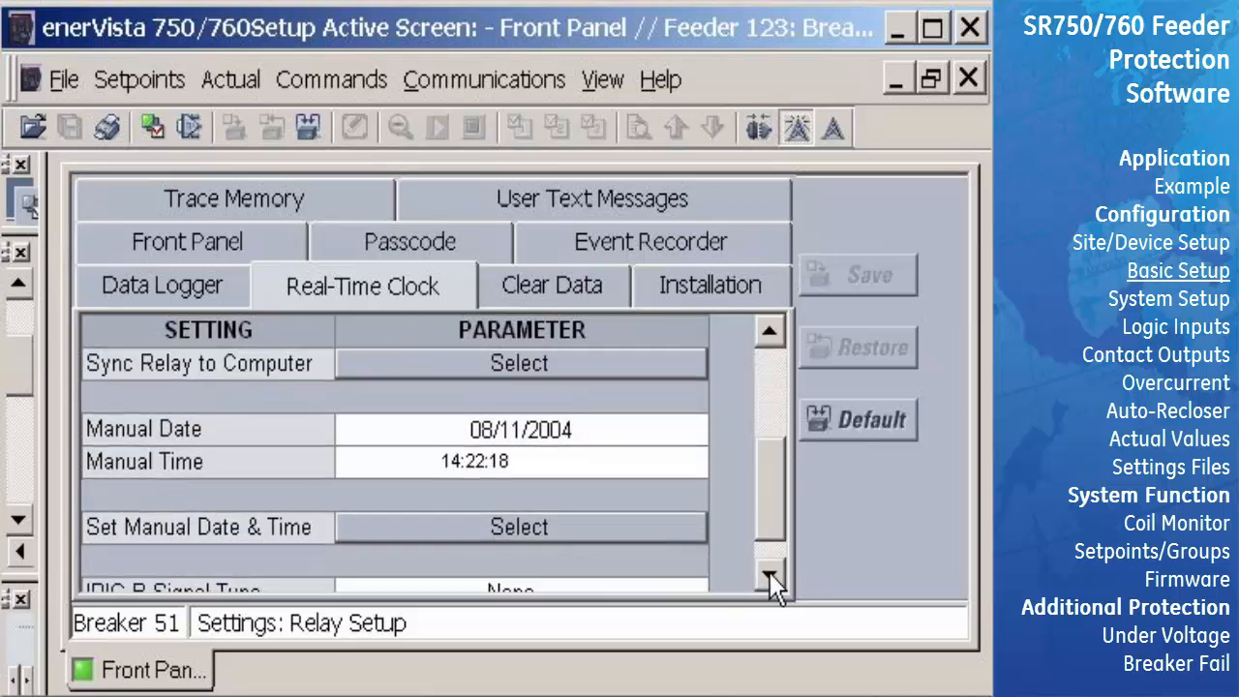
{"action": "left_click", "coordinate": [663, 433]}
{"action": "left_click", "coordinate": [693, 430]}
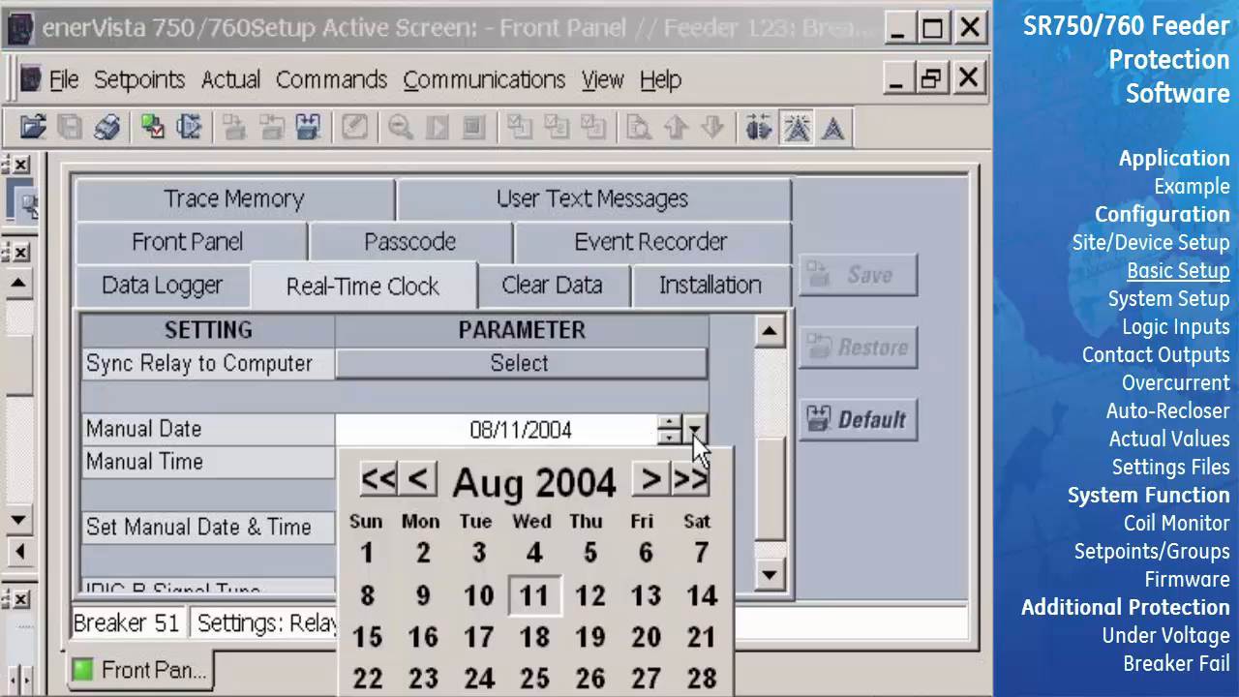
{"action": "left_click", "coordinate": [544, 596]}
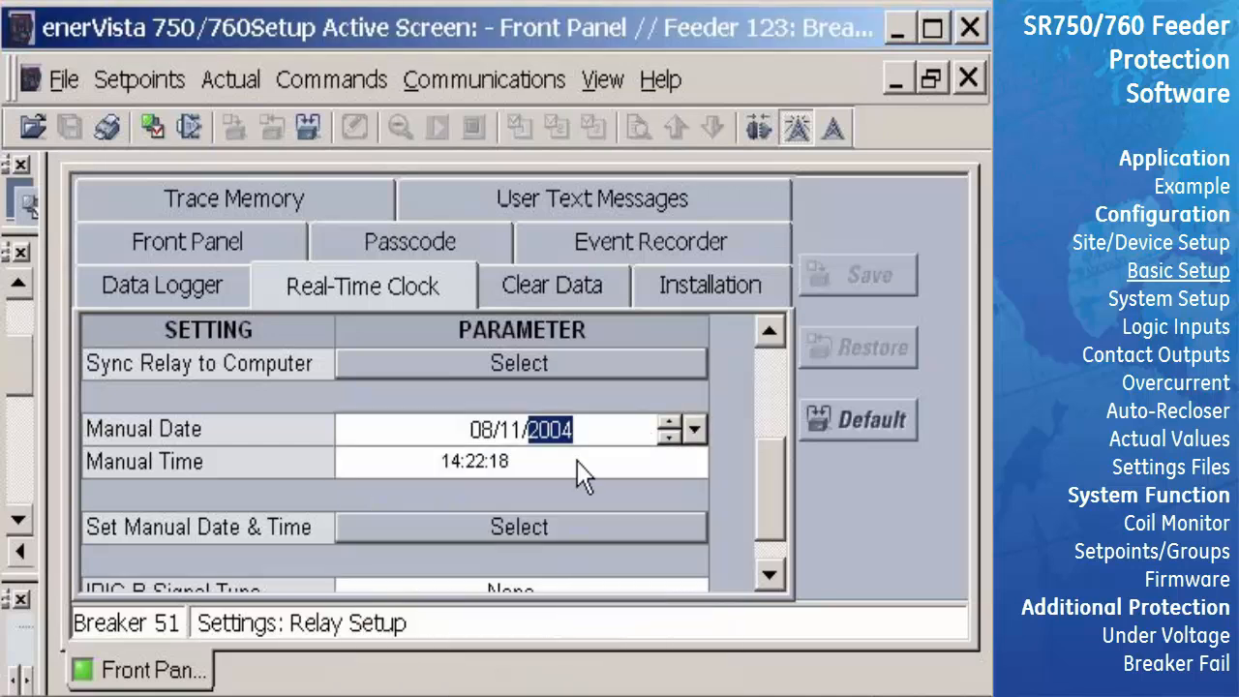
{"action": "left_click", "coordinate": [666, 468]}
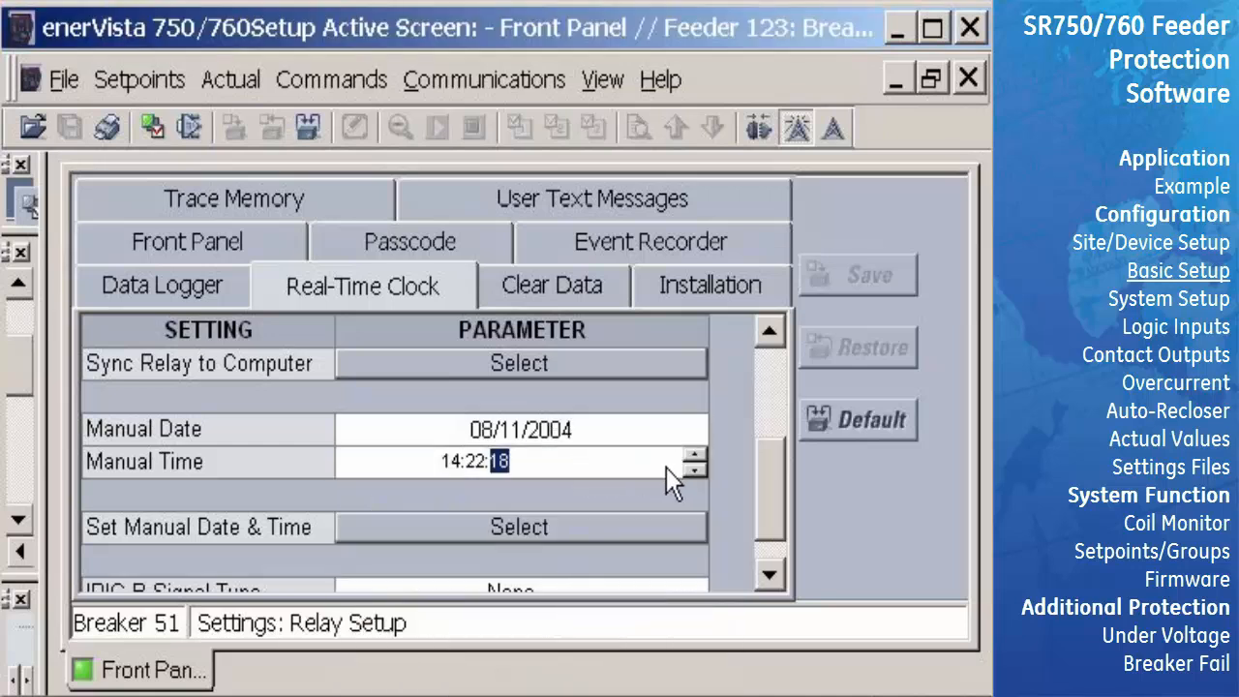
{"action": "left_click", "coordinate": [478, 529]}
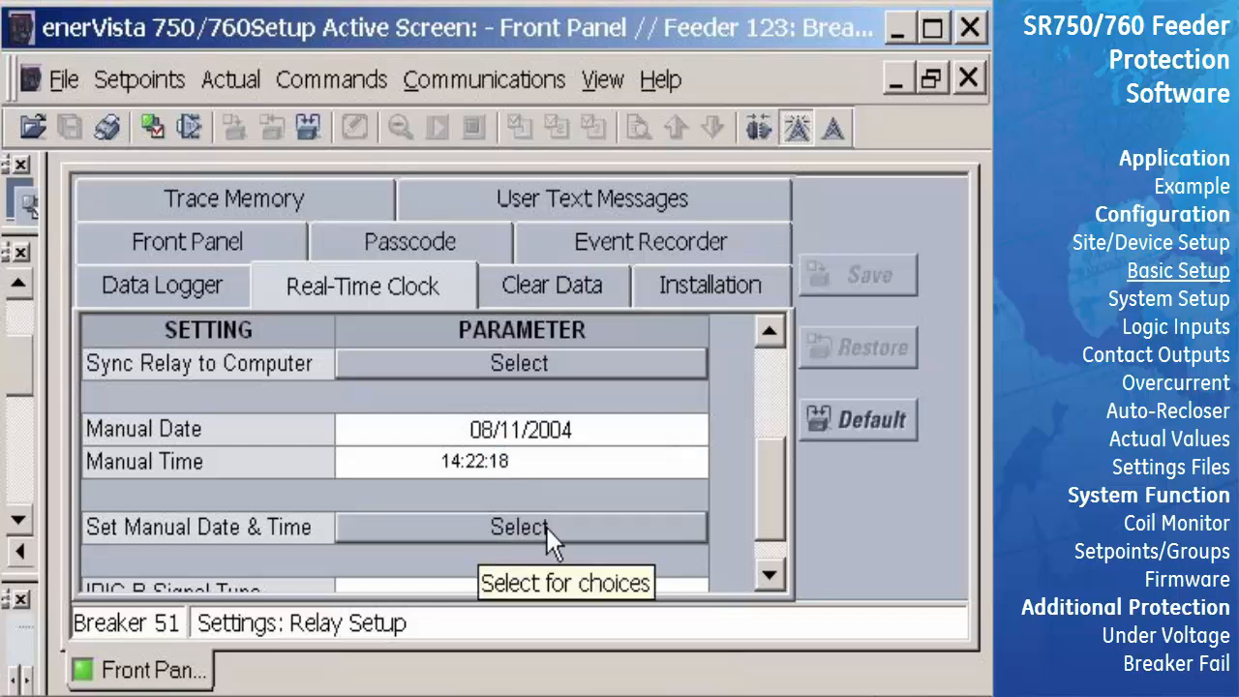
Step: Try DC Shift and Amplitude Modulated as the IRIG-B Signal Type, and set it back to None
{"action": "scroll", "coordinate": [774, 523], "scroll_direction": "down", "scroll_amount": 1}
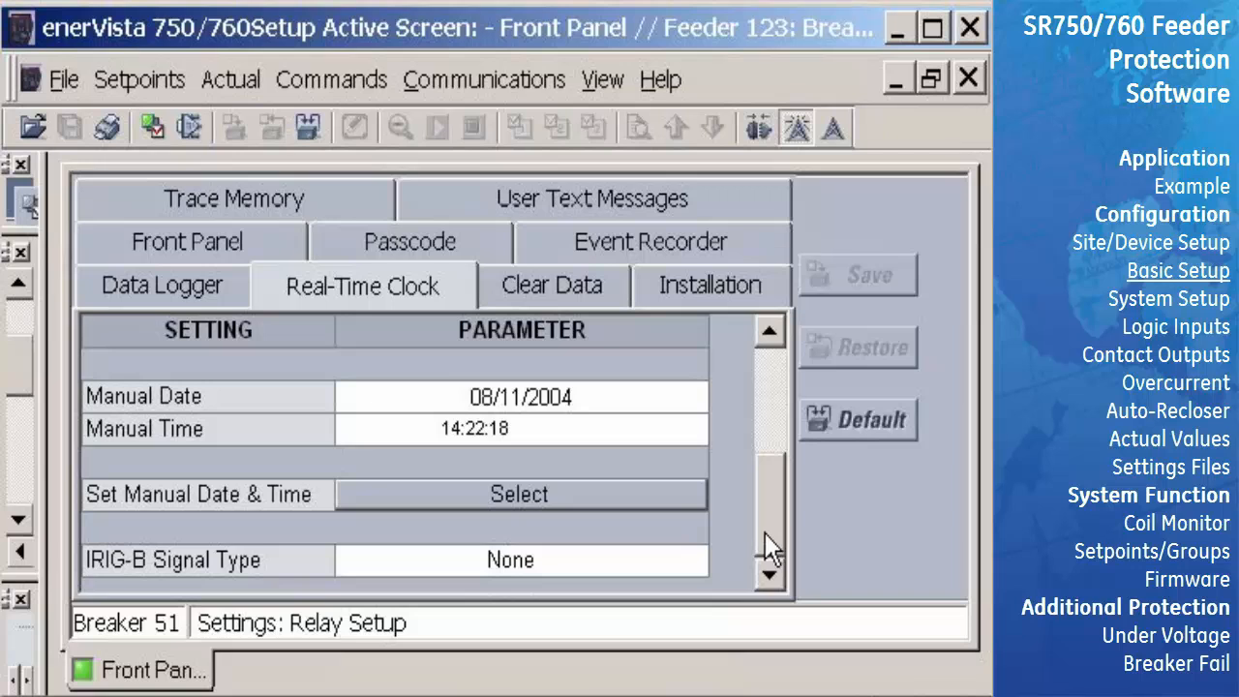
{"action": "left_click", "coordinate": [702, 566]}
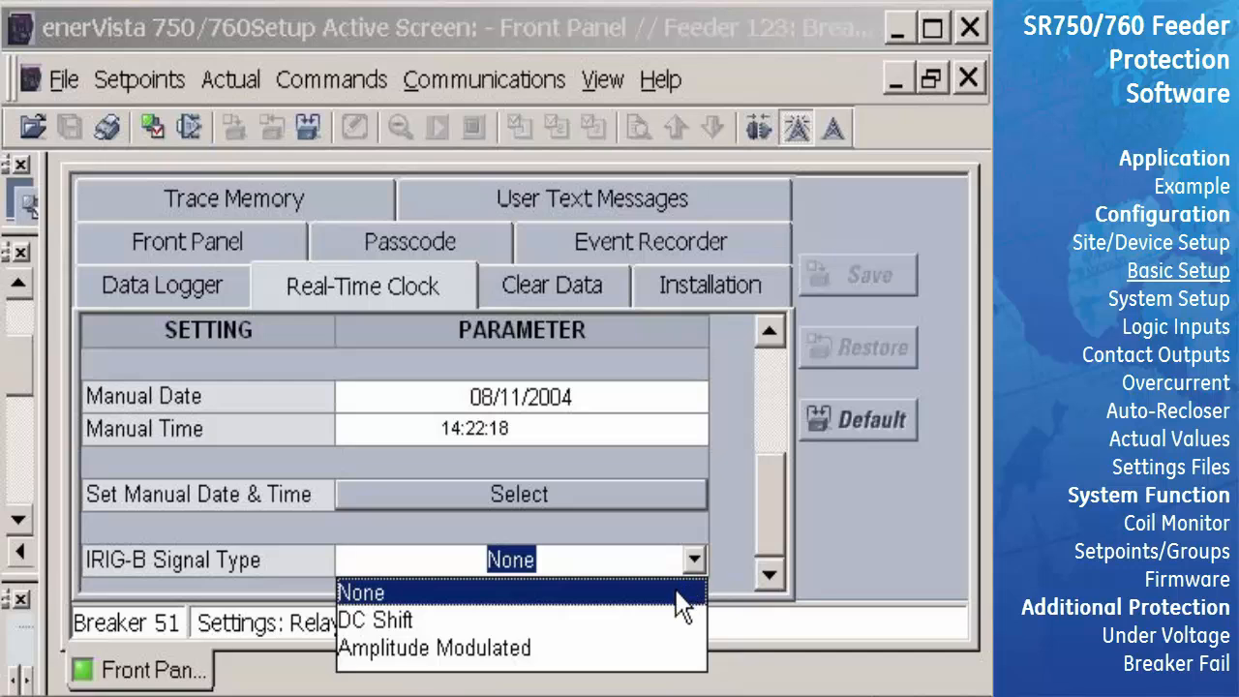
{"action": "left_click", "coordinate": [651, 618]}
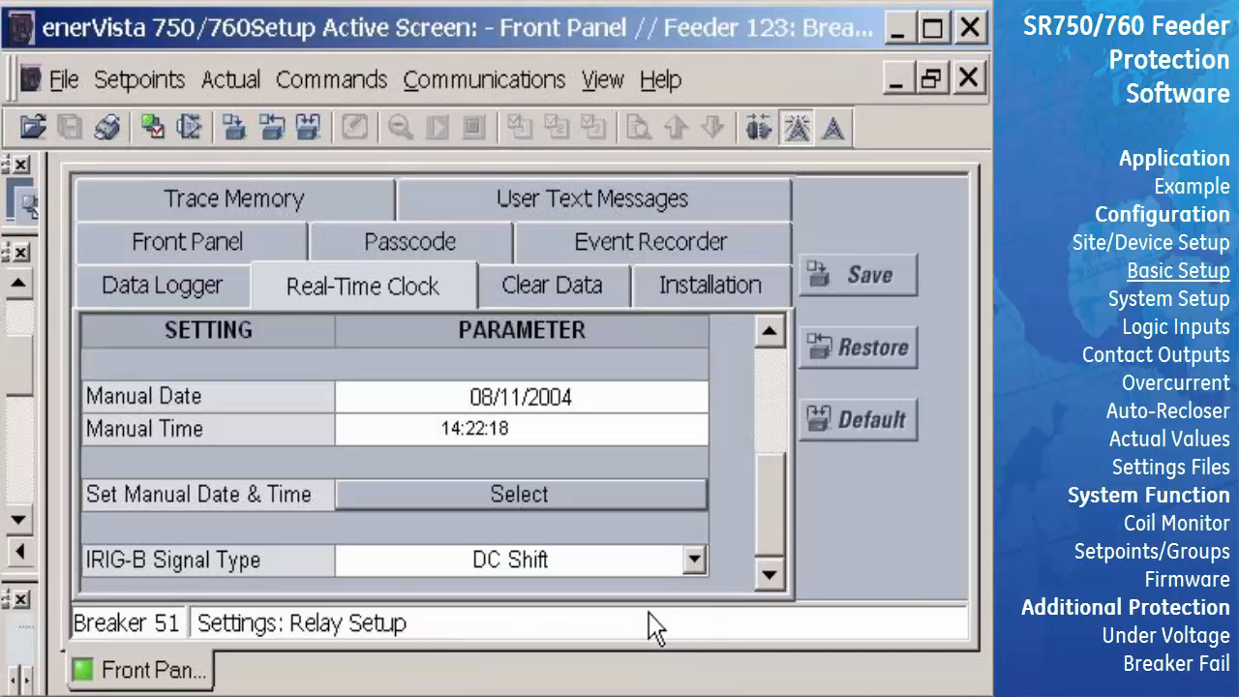
{"action": "left_click", "coordinate": [688, 562]}
{"action": "left_click", "coordinate": [601, 642]}
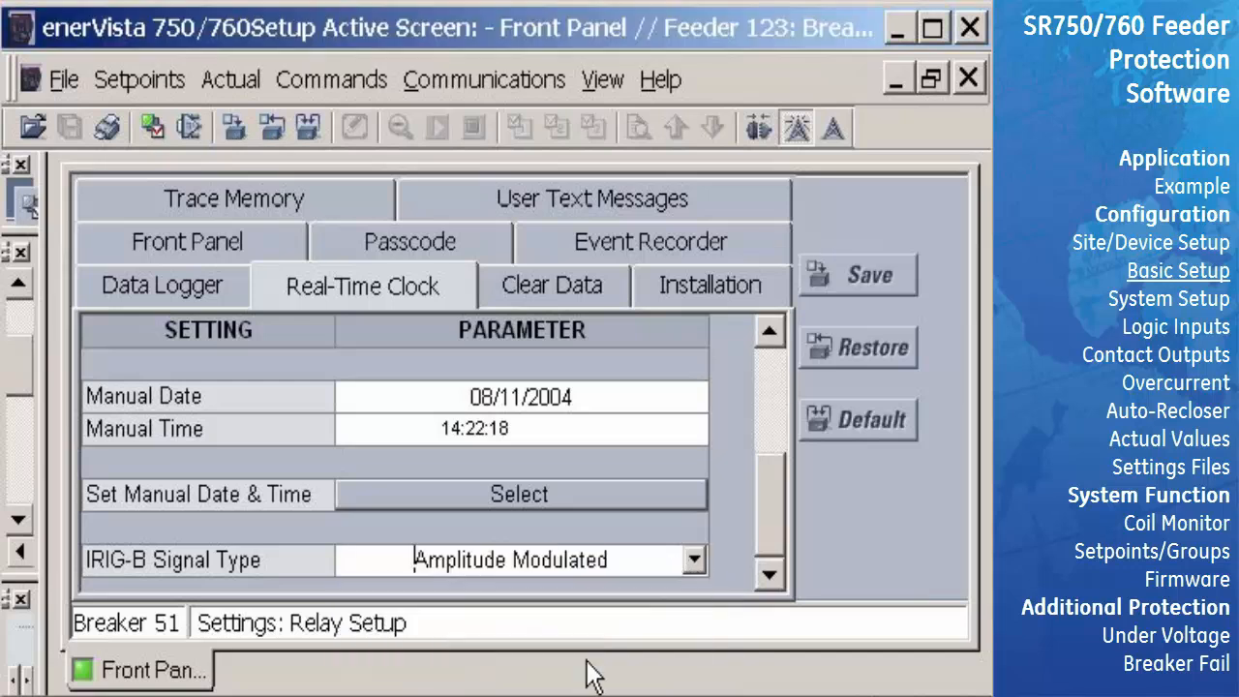
{"action": "left_click", "coordinate": [688, 562]}
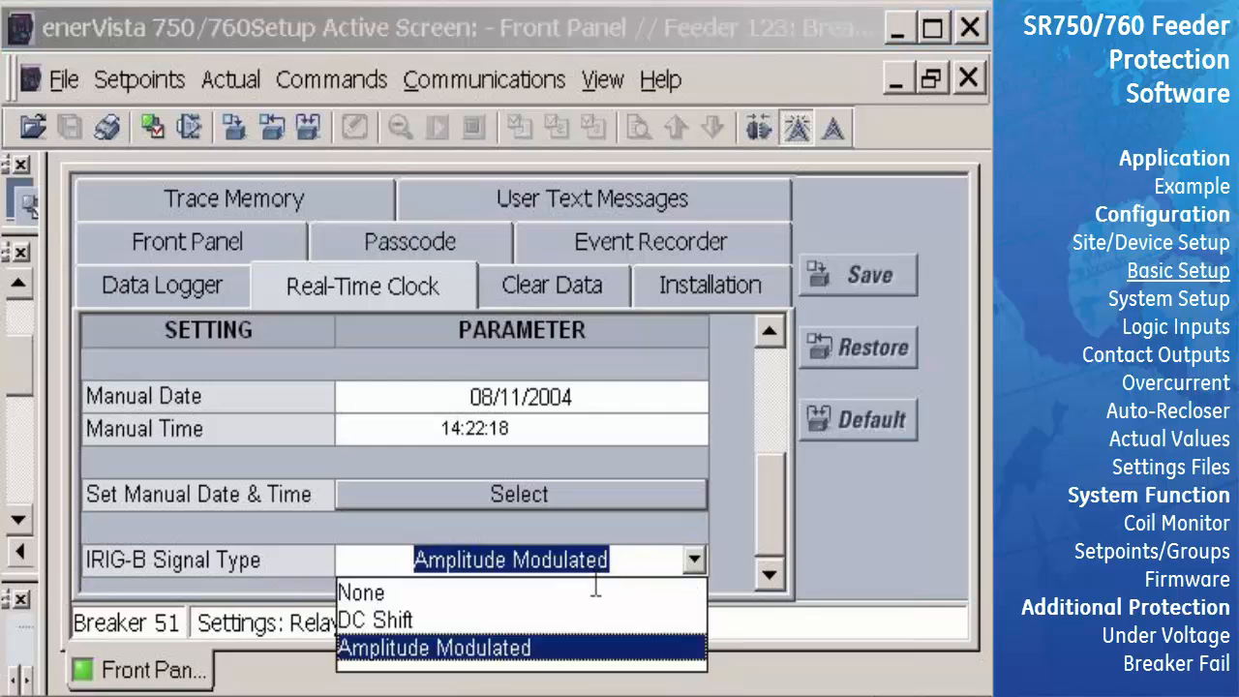
{"action": "left_click", "coordinate": [563, 588]}
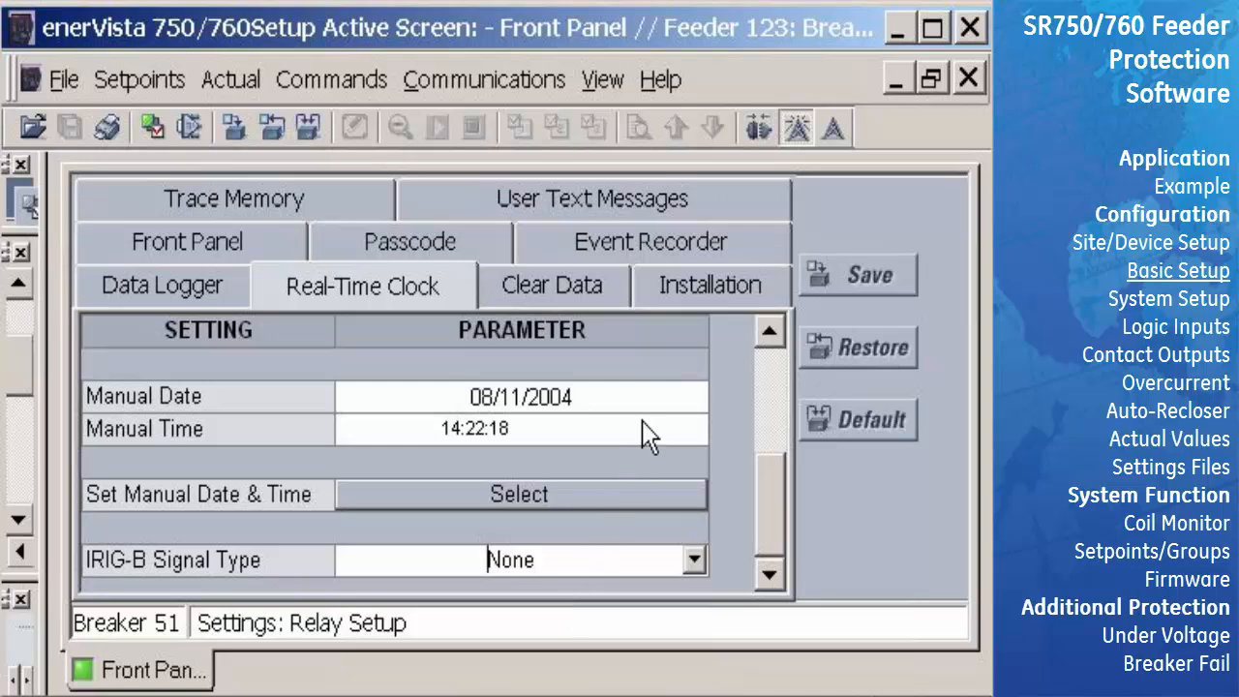
Step: Set SR750/760 Operation to Ready in the Installation settings and save the settings
{"action": "left_click", "coordinate": [709, 280]}
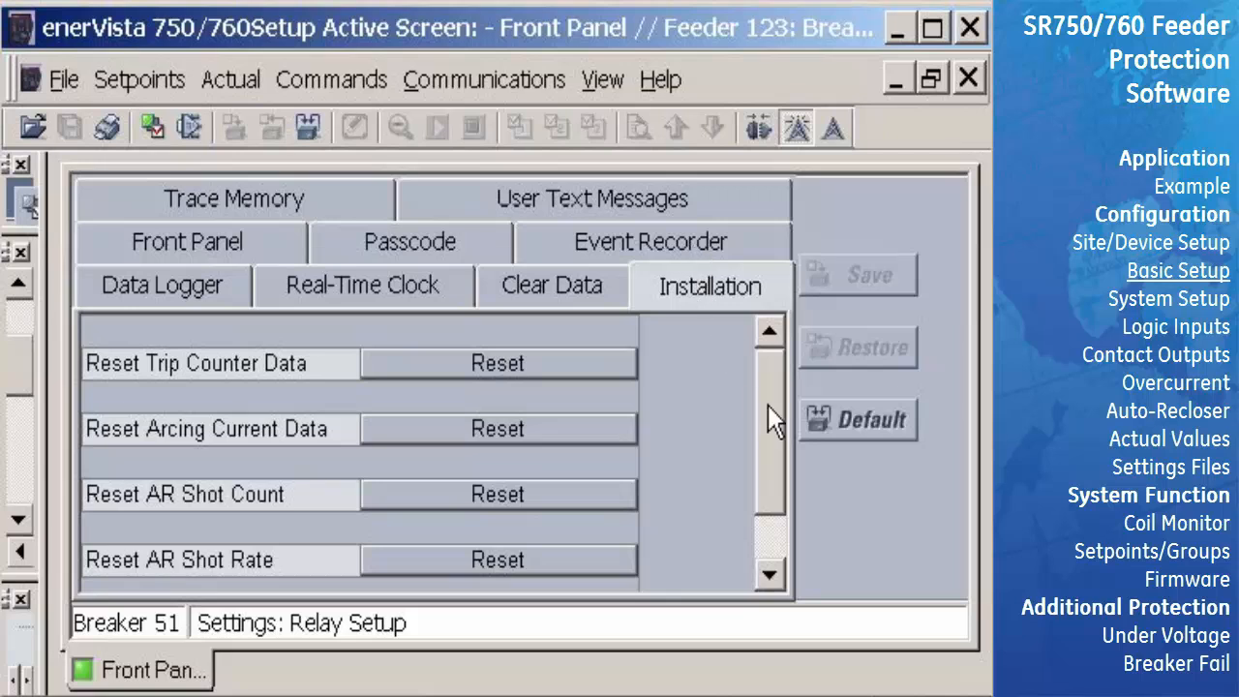
{"action": "left_click_drag", "start_coordinate": [769, 407], "coordinate": [772, 479]}
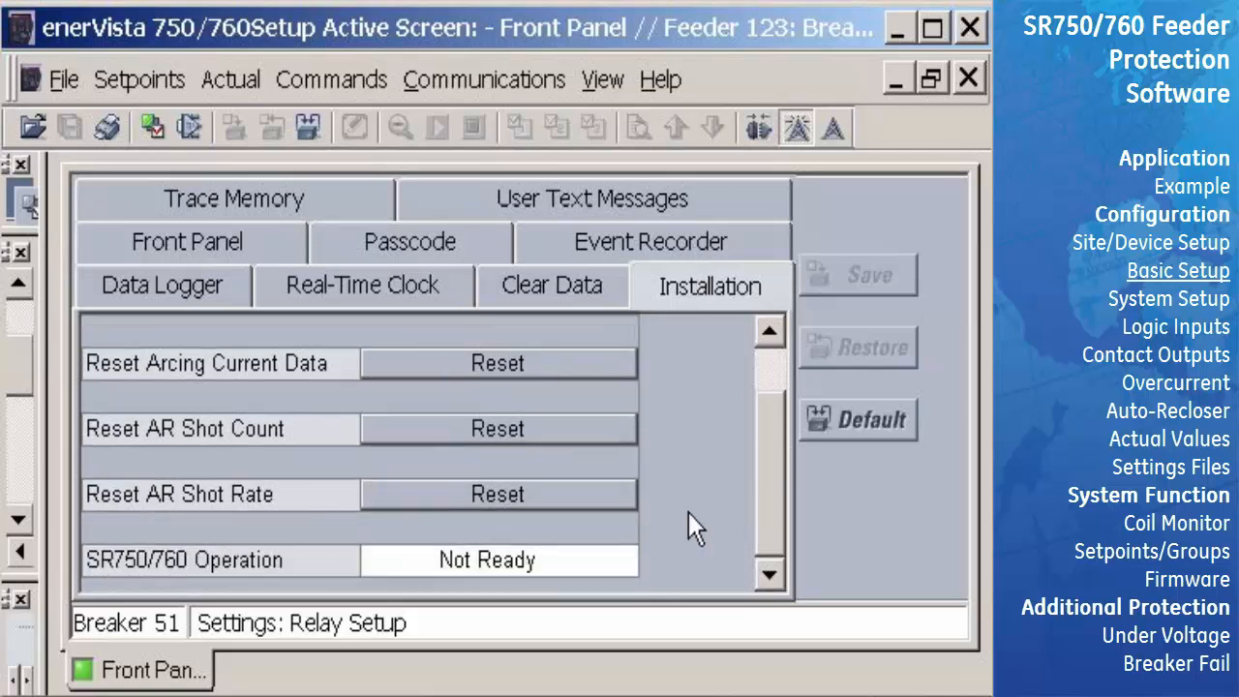
{"action": "left_click", "coordinate": [626, 560]}
{"action": "left_click", "coordinate": [405, 621]}
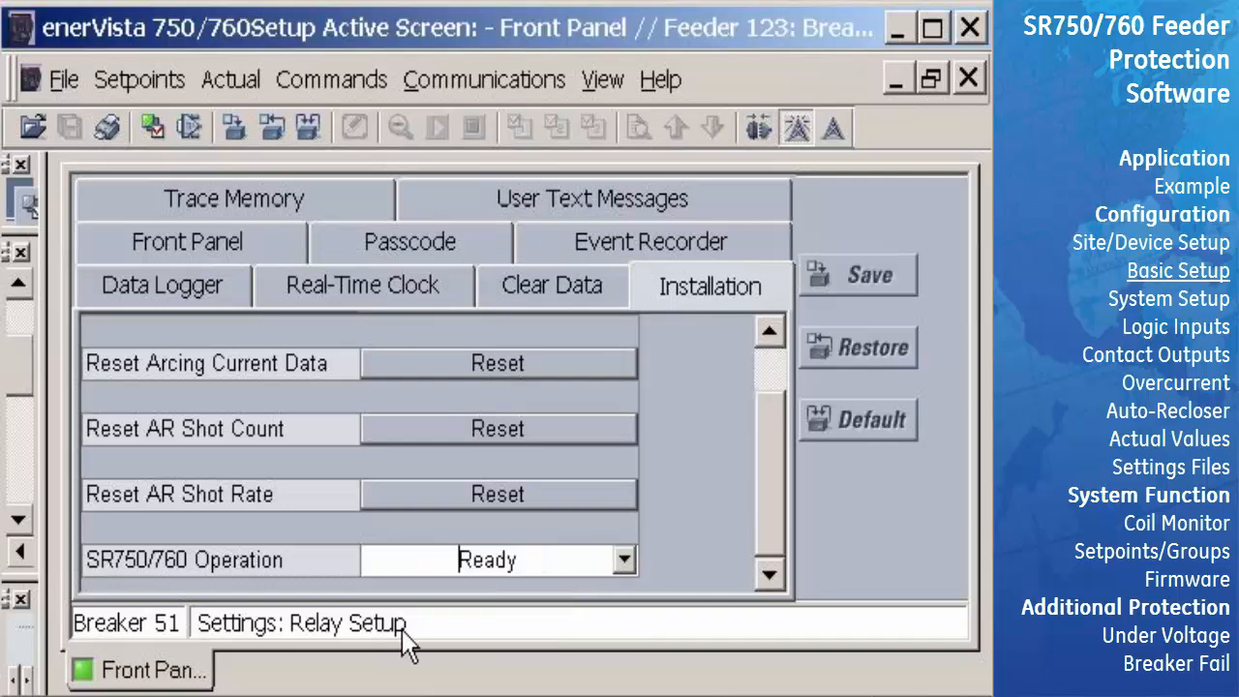
{"action": "left_click", "coordinate": [875, 278]}
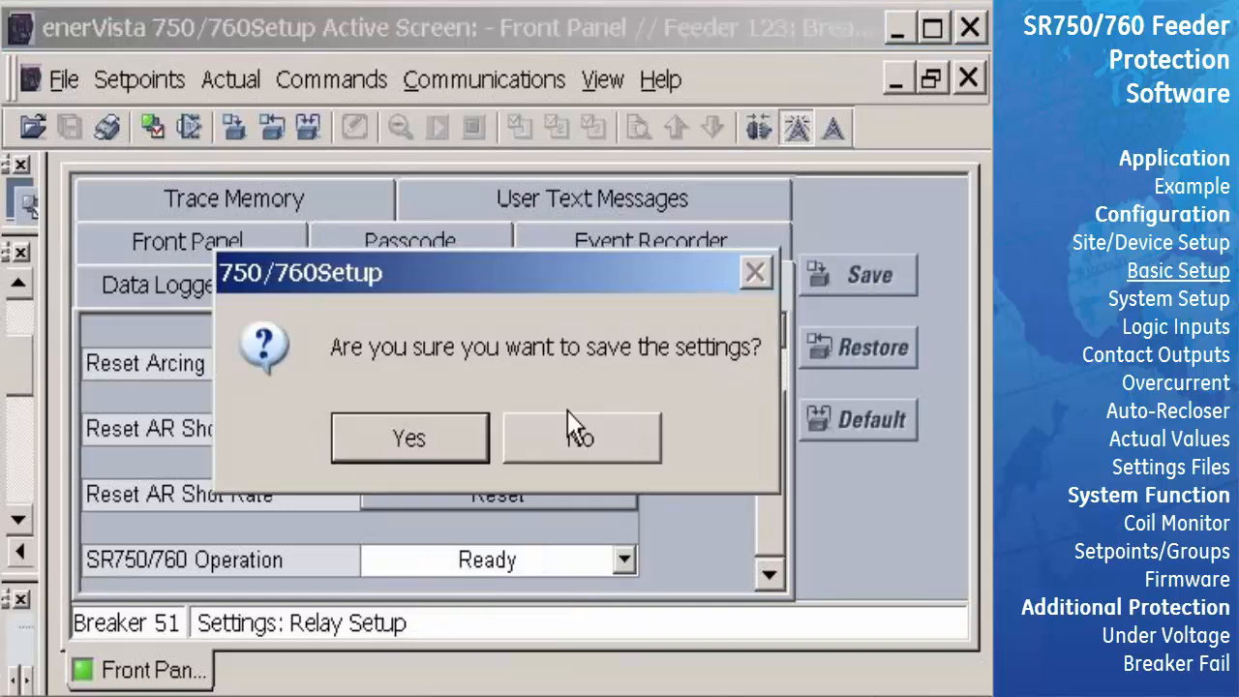
{"action": "left_click", "coordinate": [459, 440]}
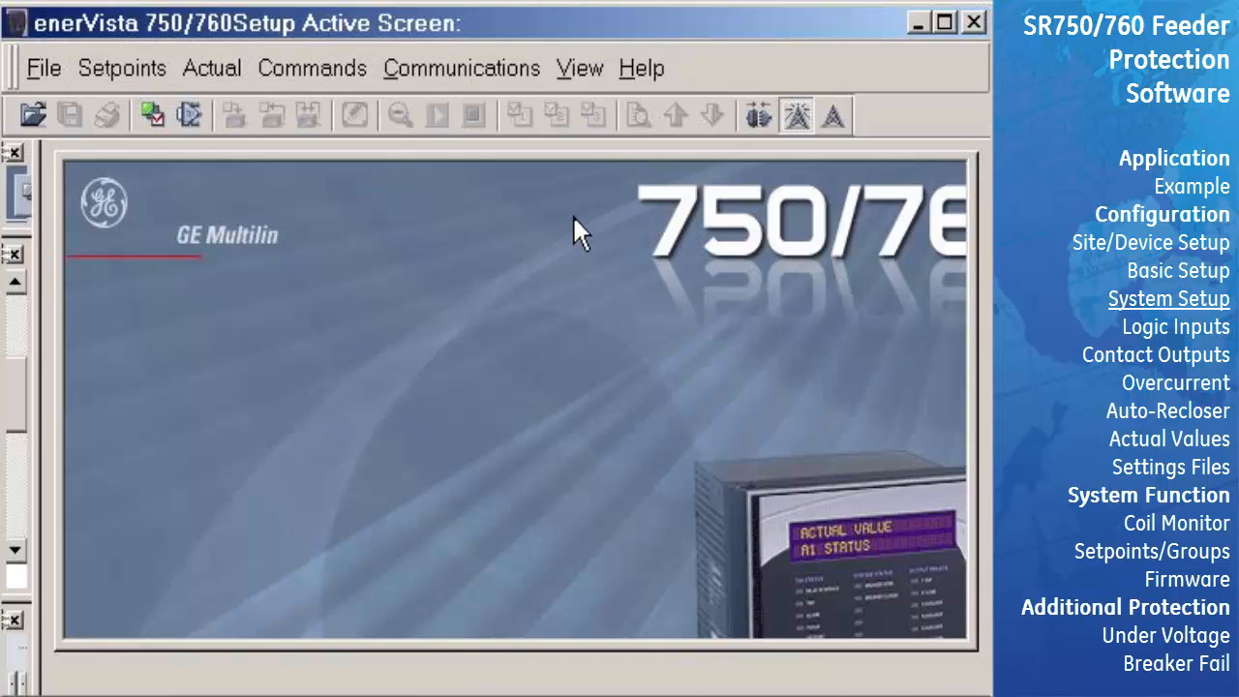
Step: Open the Sensing settings under System Setup, maximize them and open the Phase CT Primary value for editing
{"action": "left_click", "coordinate": [121, 69]}
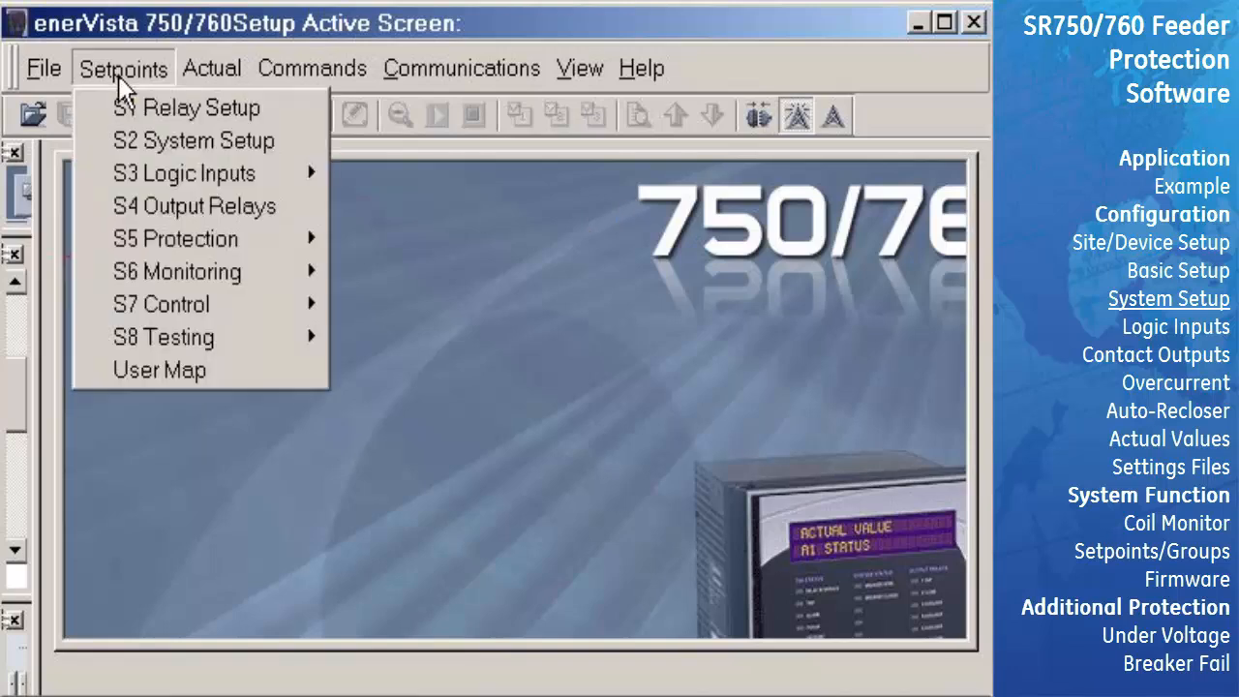
{"action": "left_click", "coordinate": [112, 143]}
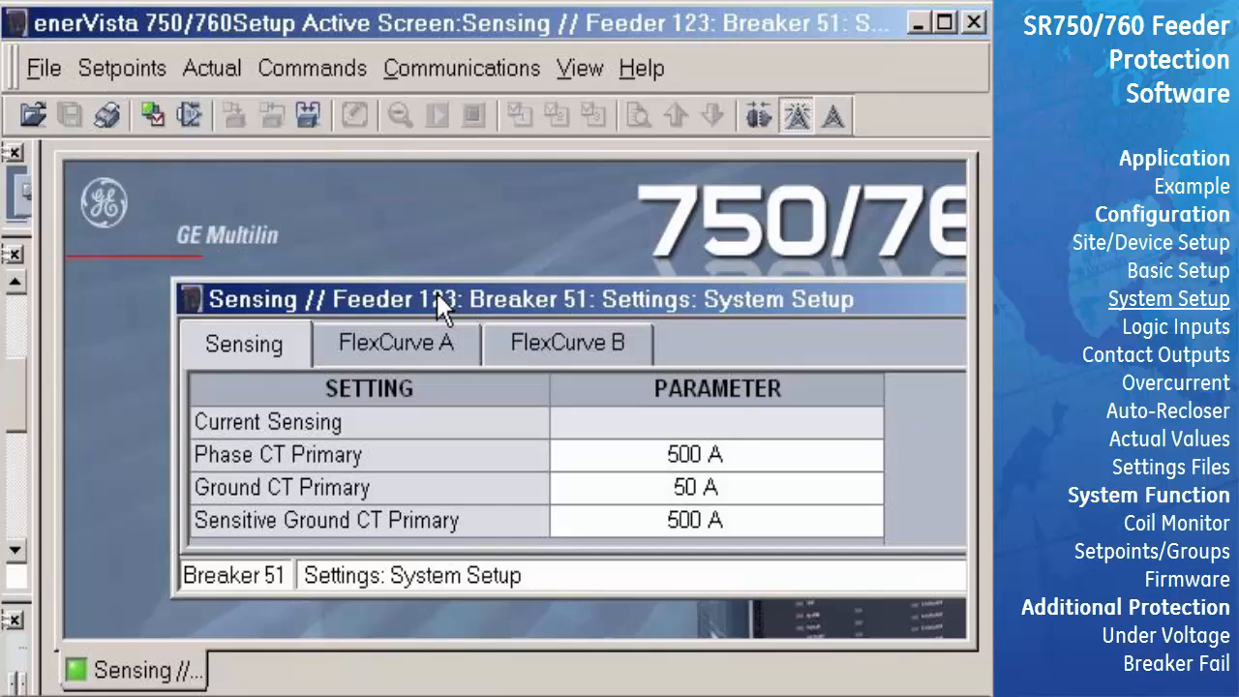
{"action": "double_click", "coordinate": [441, 294]}
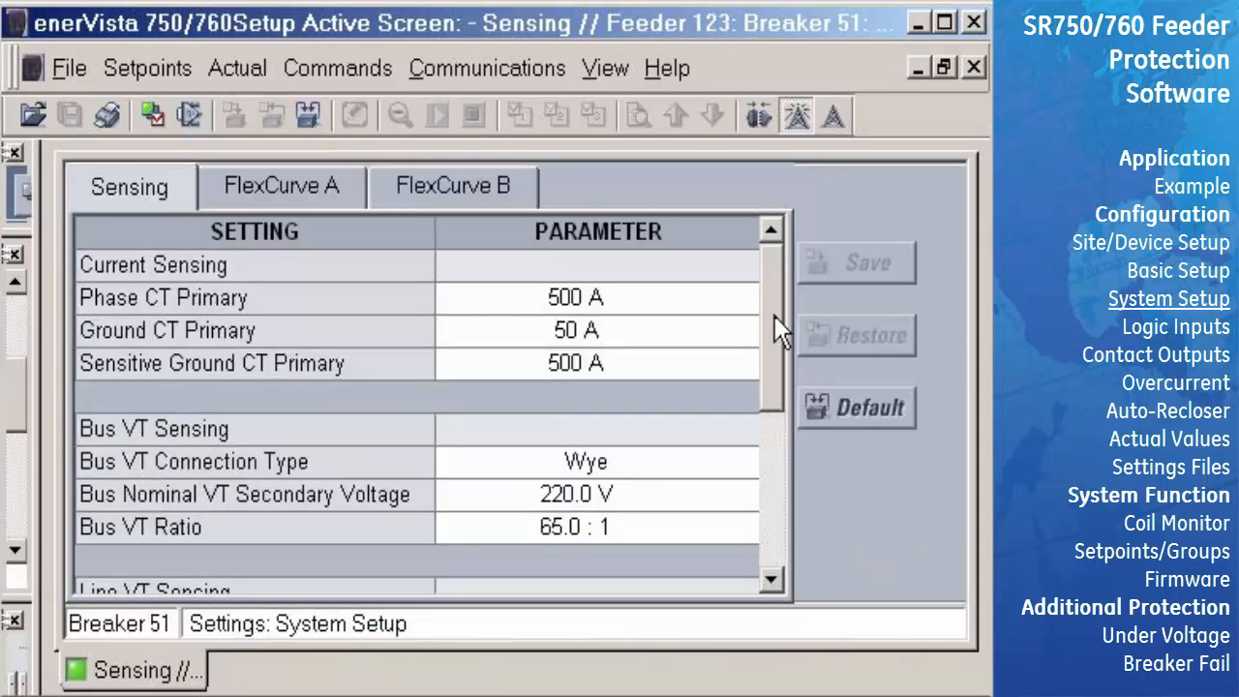
{"action": "mouse_move", "coordinate": [774, 316]}
{"action": "left_mouse_down"}
{"action": "mouse_move", "coordinate": [771, 337]}
{"action": "mouse_move", "coordinate": [775, 303]}
{"action": "left_mouse_up"}
{"action": "left_click", "coordinate": [682, 299]}
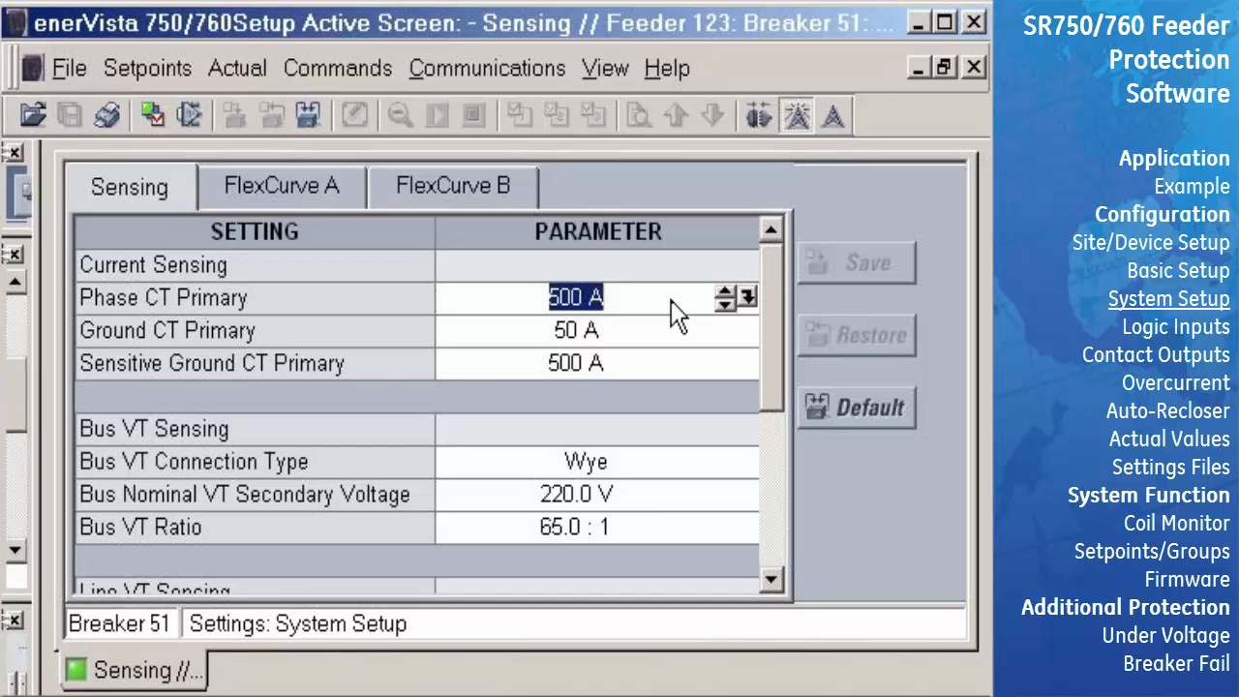
Step: Set the Bus VT Connection Type to Delta and the Bus Nominal VT Secondary Voltage to 120 V
{"action": "left_click", "coordinate": [769, 531]}
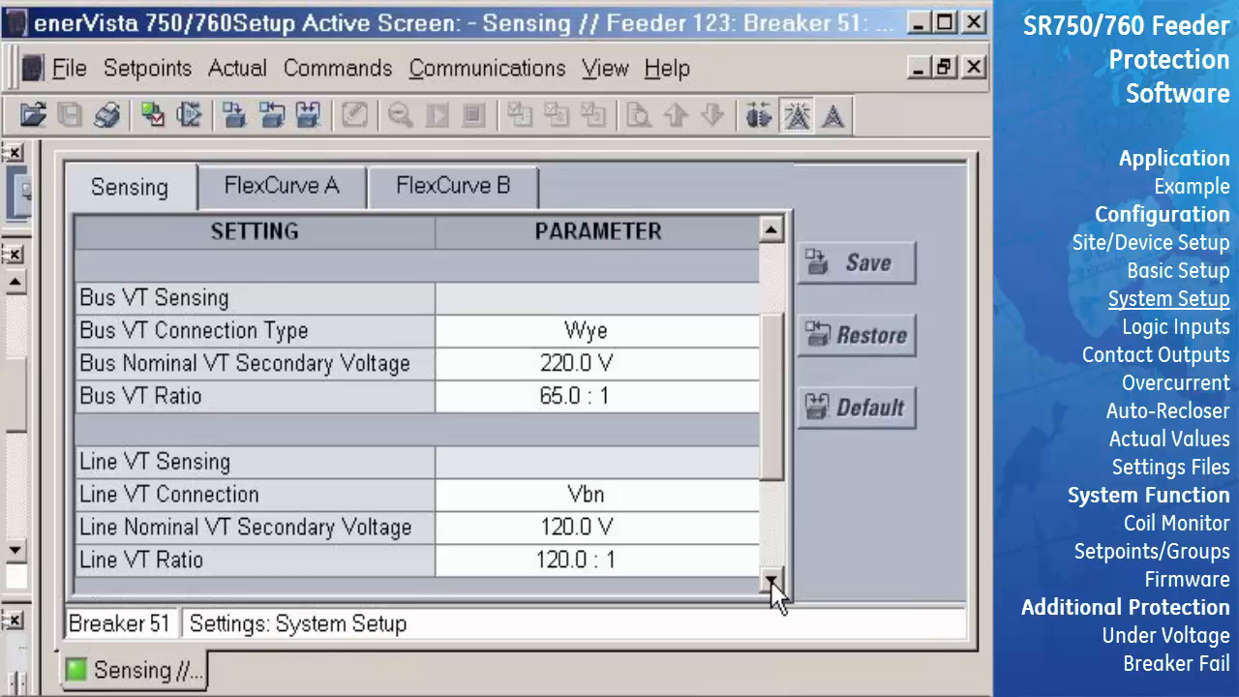
{"action": "left_click", "coordinate": [693, 339]}
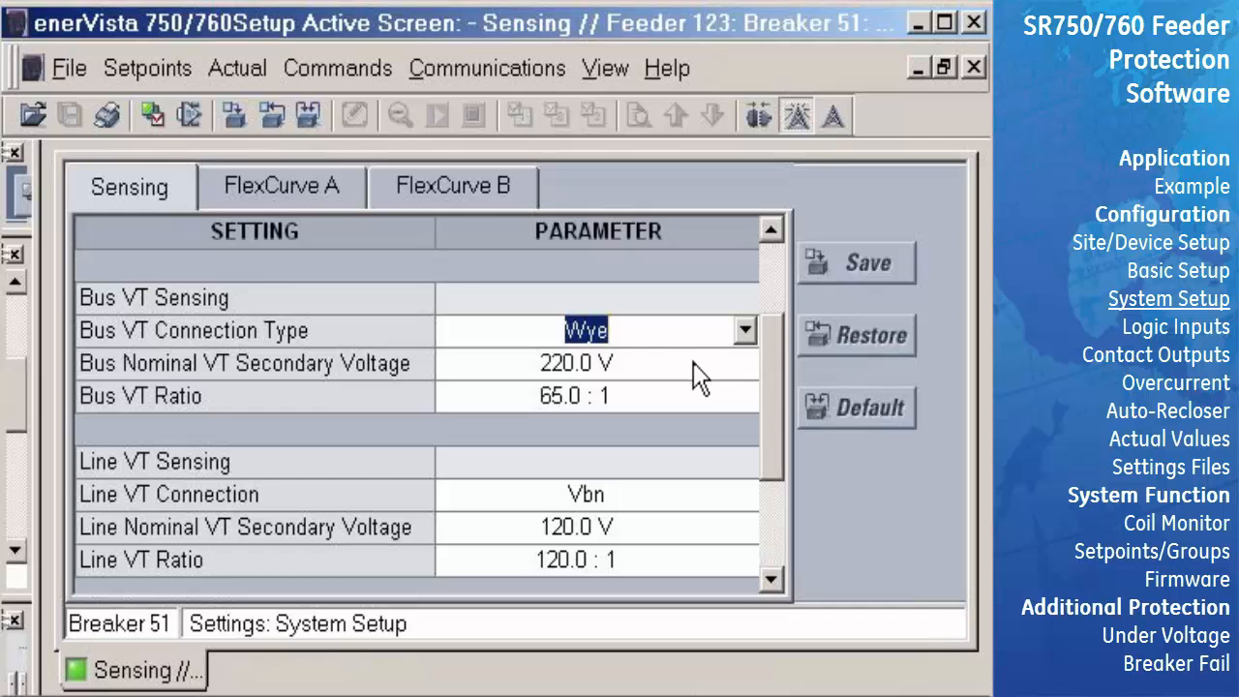
{"action": "key", "text": "Down"}
{"action": "left_click", "coordinate": [693, 364]}
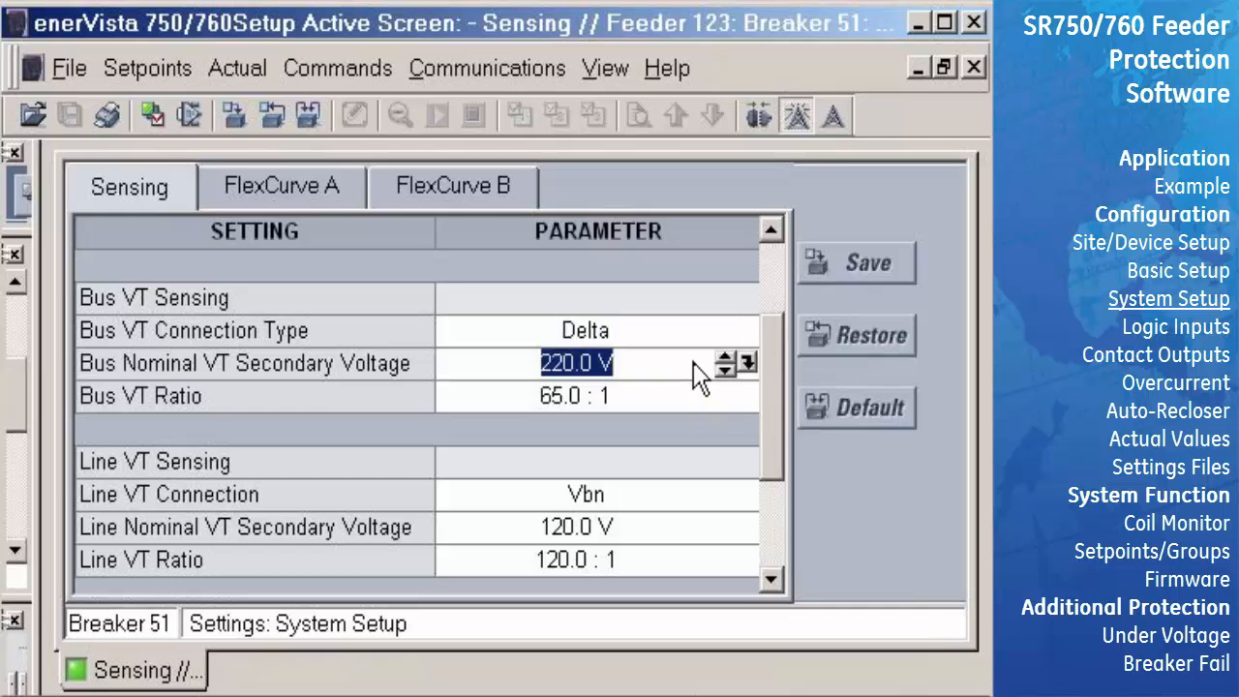
{"action": "left_click", "coordinate": [746, 363]}
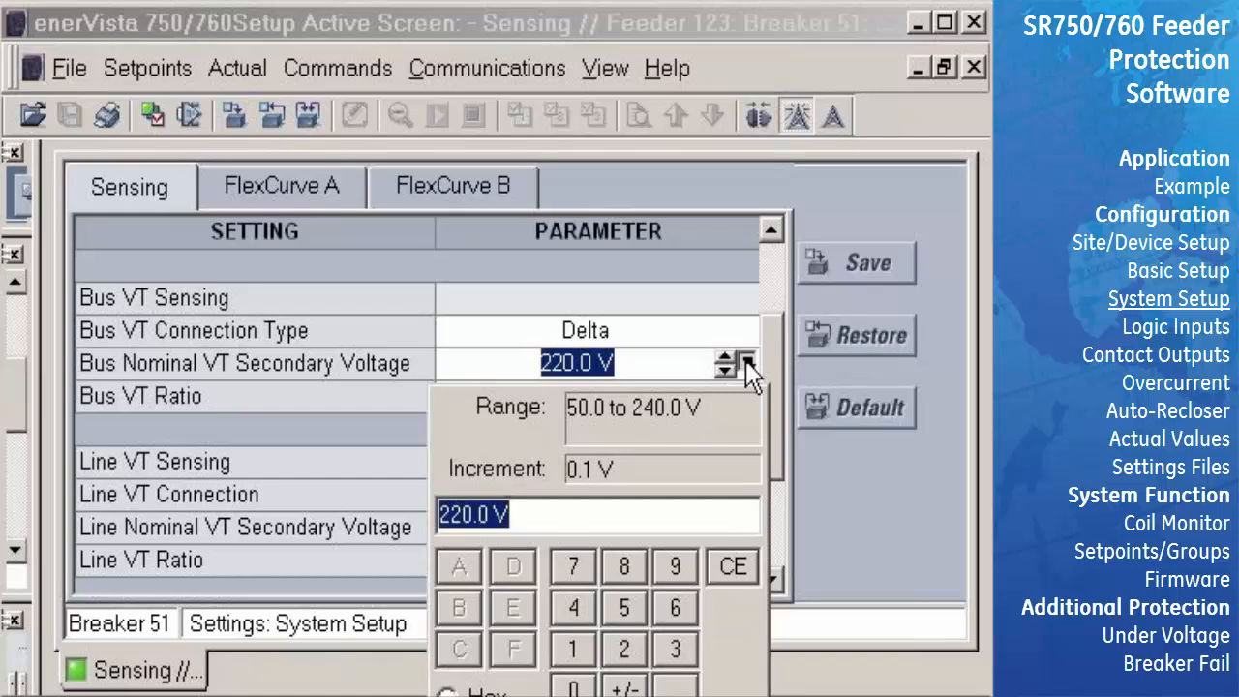
{"action": "left_click", "coordinate": [575, 650]}
{"action": "left_click", "coordinate": [624, 650]}
{"action": "left_click", "coordinate": [575, 685]}
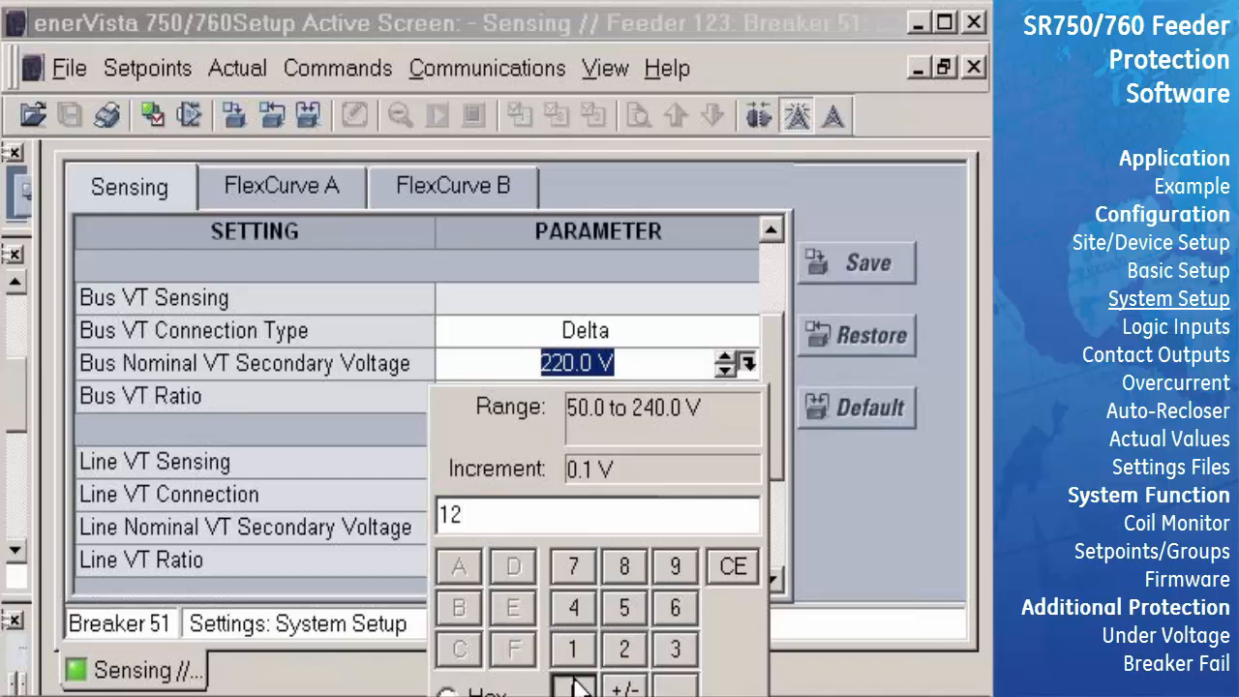
{"action": "left_click", "coordinate": [600, 696]}
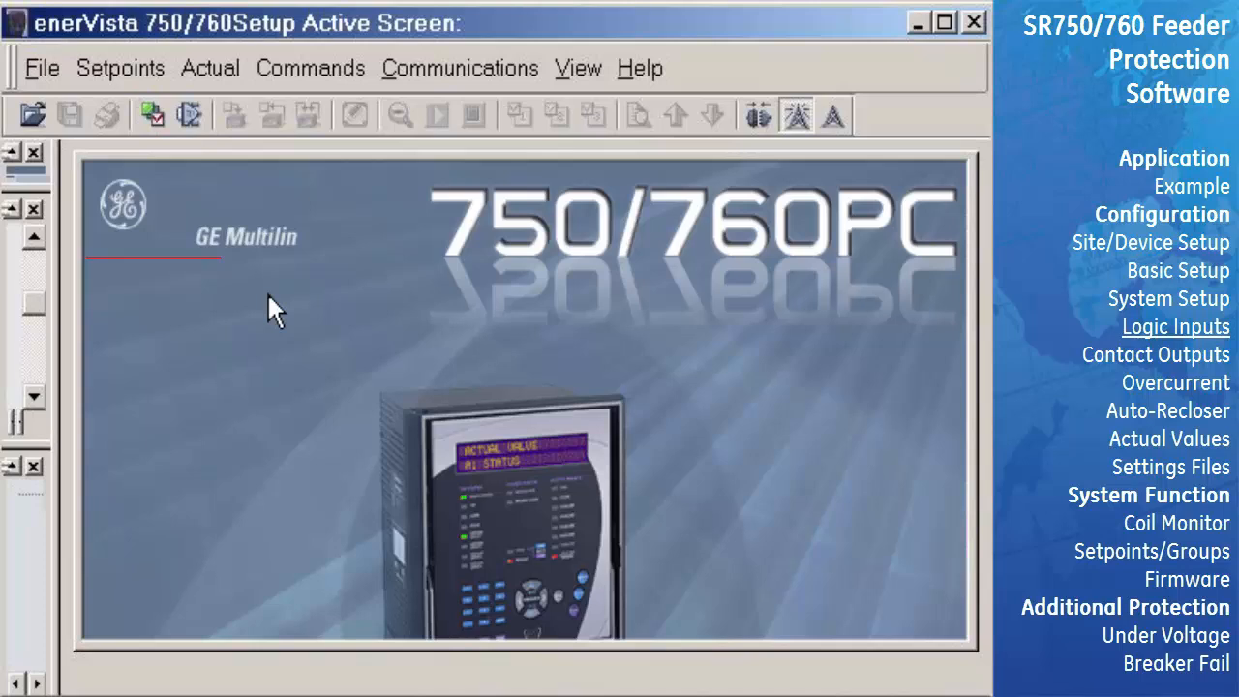
Step: Open the Logic Input Setup and name Logic Input 1 "52A" and Logic Input 2 "52B"
{"action": "left_click", "coordinate": [143, 80]}
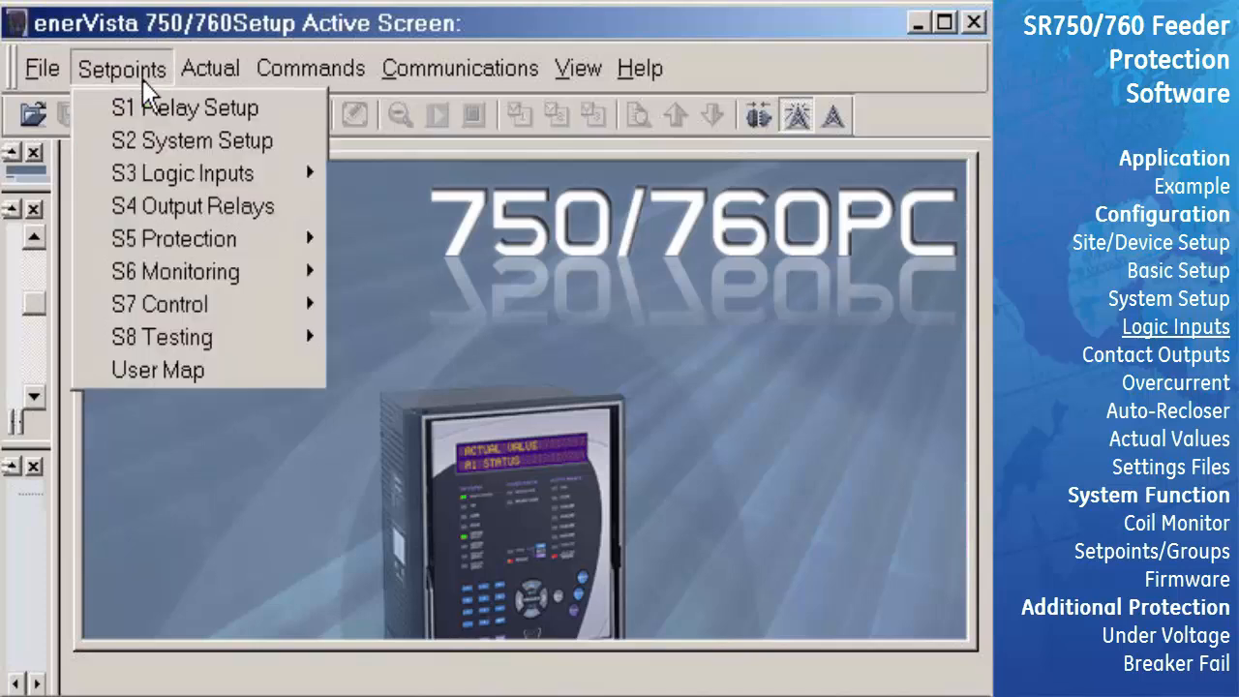
{"action": "mouse_move", "coordinate": [143, 173]}
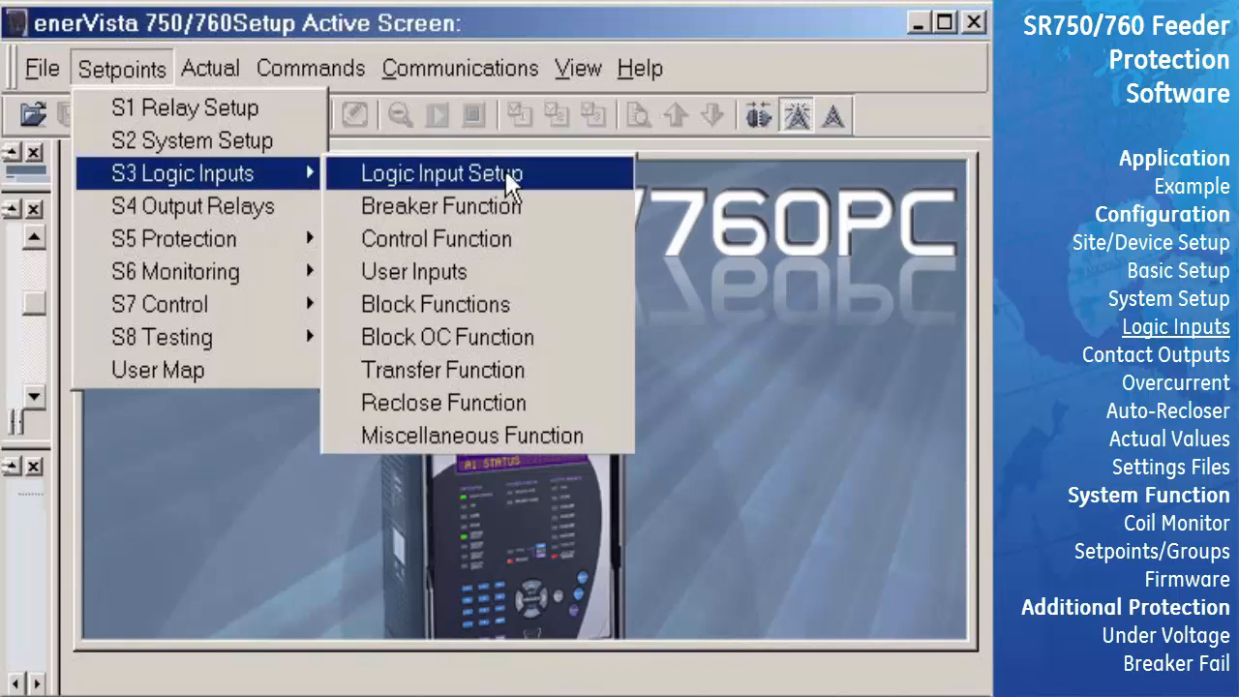
{"action": "left_click", "coordinate": [557, 182]}
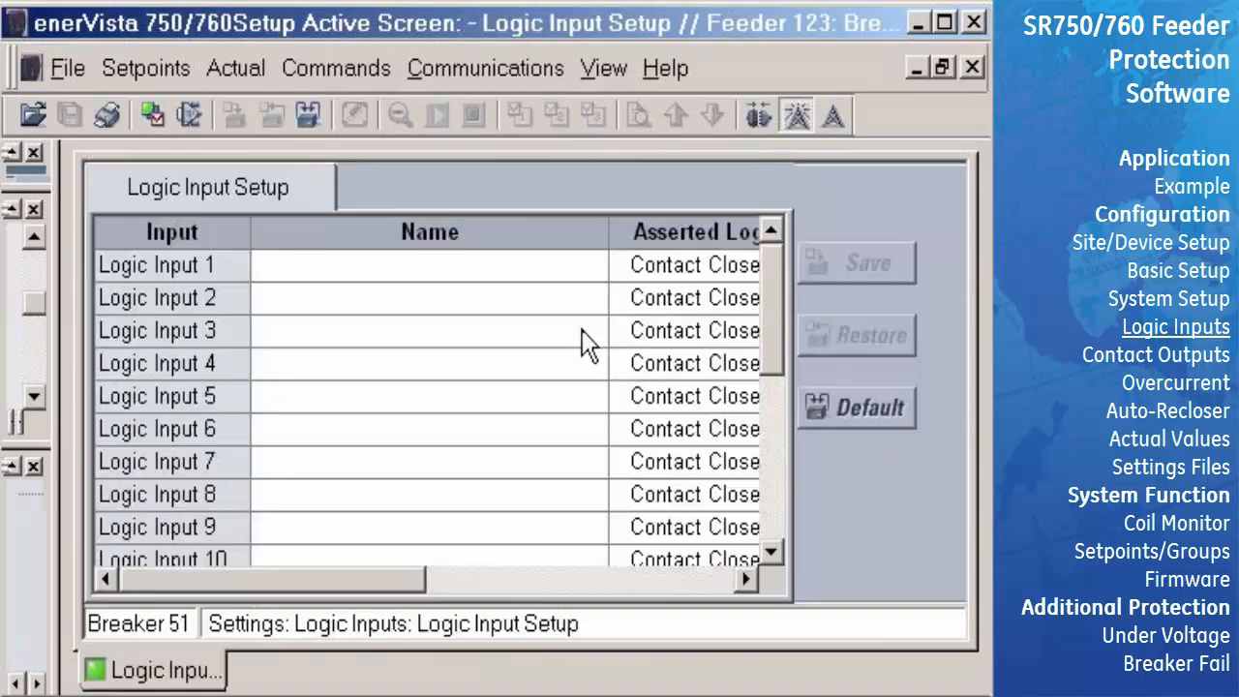
{"action": "left_click", "coordinate": [425, 273]}
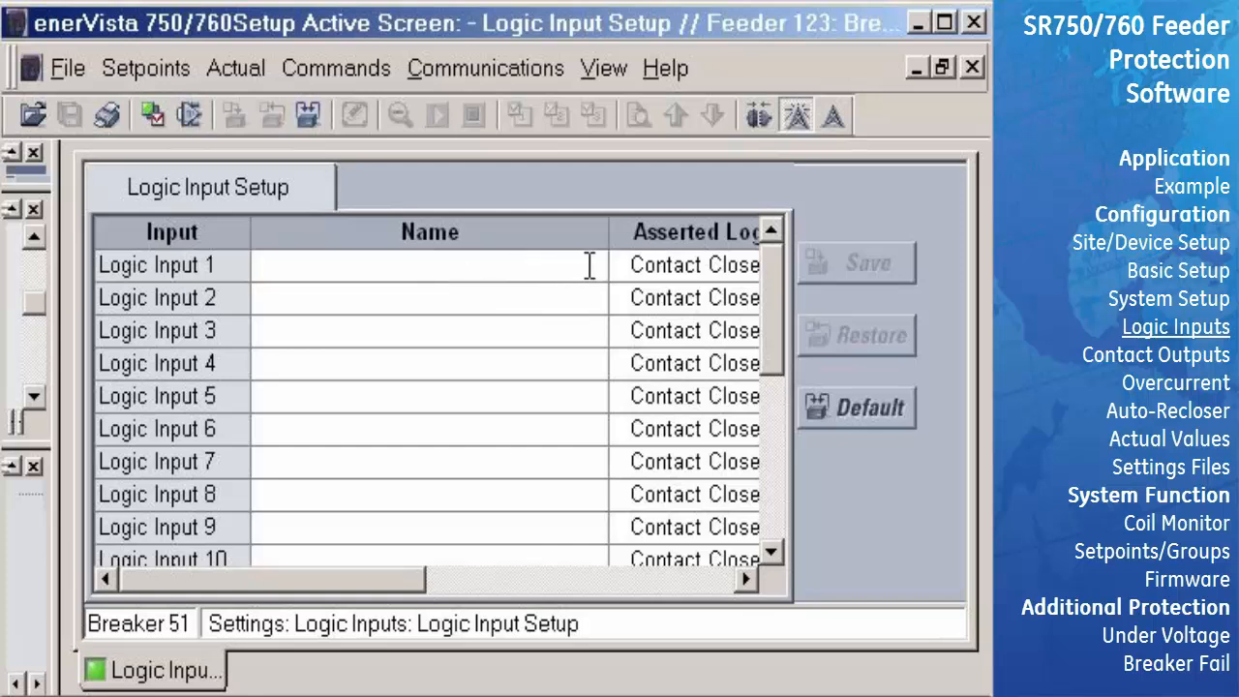
{"action": "type", "text": "52A"}
{"action": "left_click", "coordinate": [482, 296]}
{"action": "type", "text": "52B"}
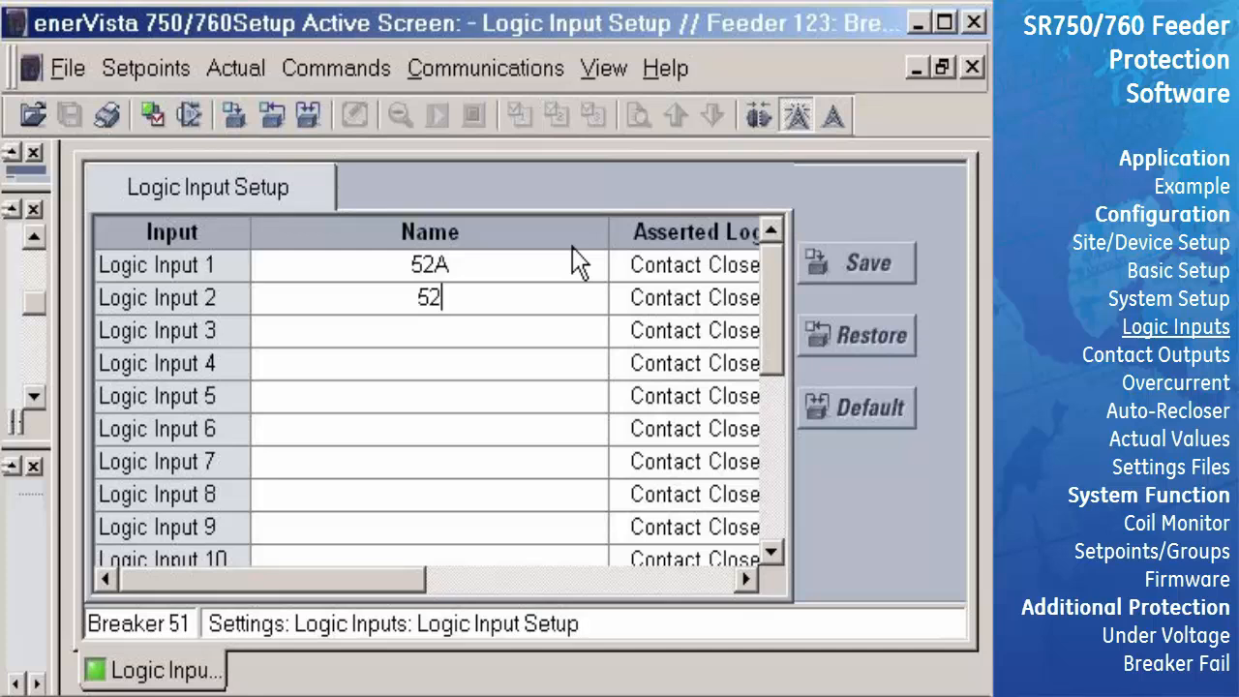
Step: Keep Contact Close as the Asserted Logic for Logic Inputs 1 and 2, then save and close the logic input settings
{"action": "left_click", "coordinate": [708, 272]}
{"action": "left_click", "coordinate": [344, 300]}
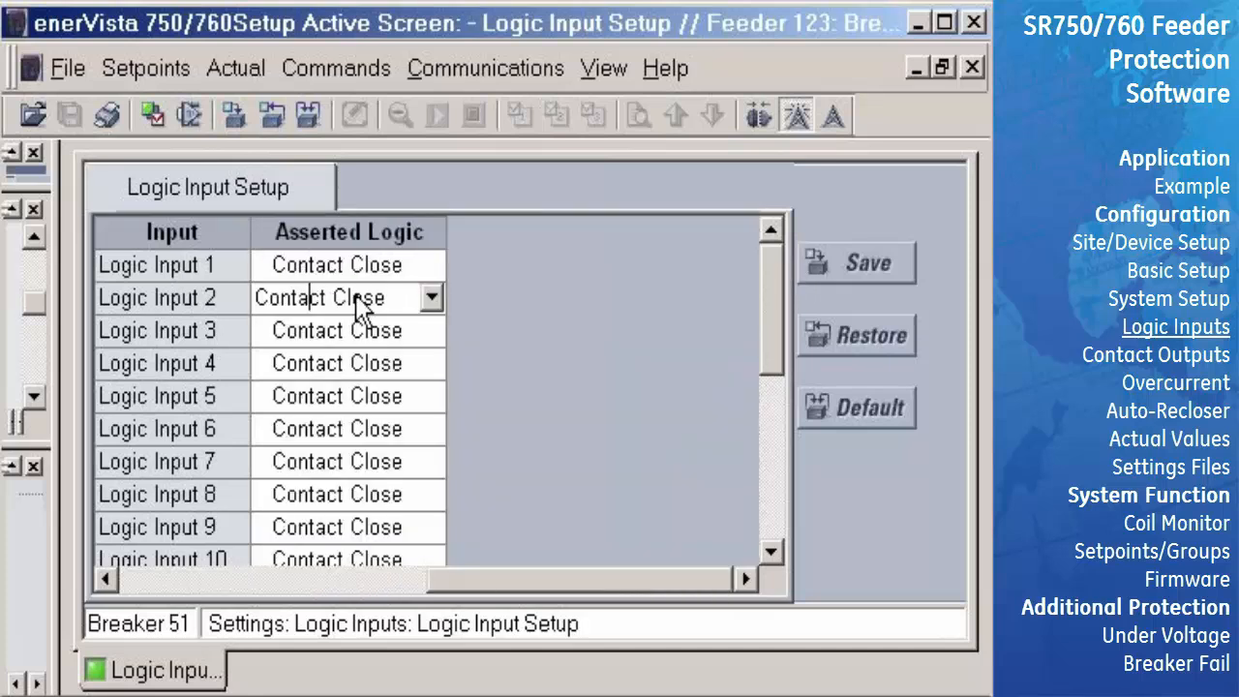
{"action": "left_click", "coordinate": [851, 268]}
{"action": "left_click", "coordinate": [460, 431]}
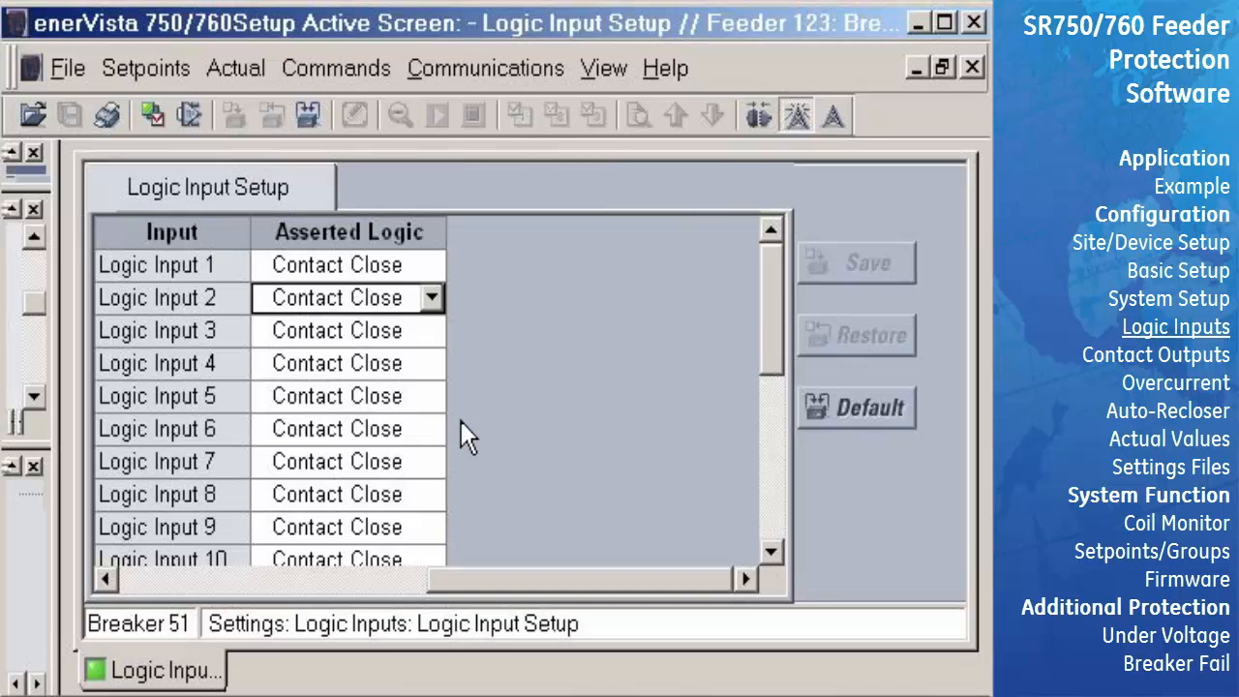
{"action": "left_click", "coordinate": [972, 67]}
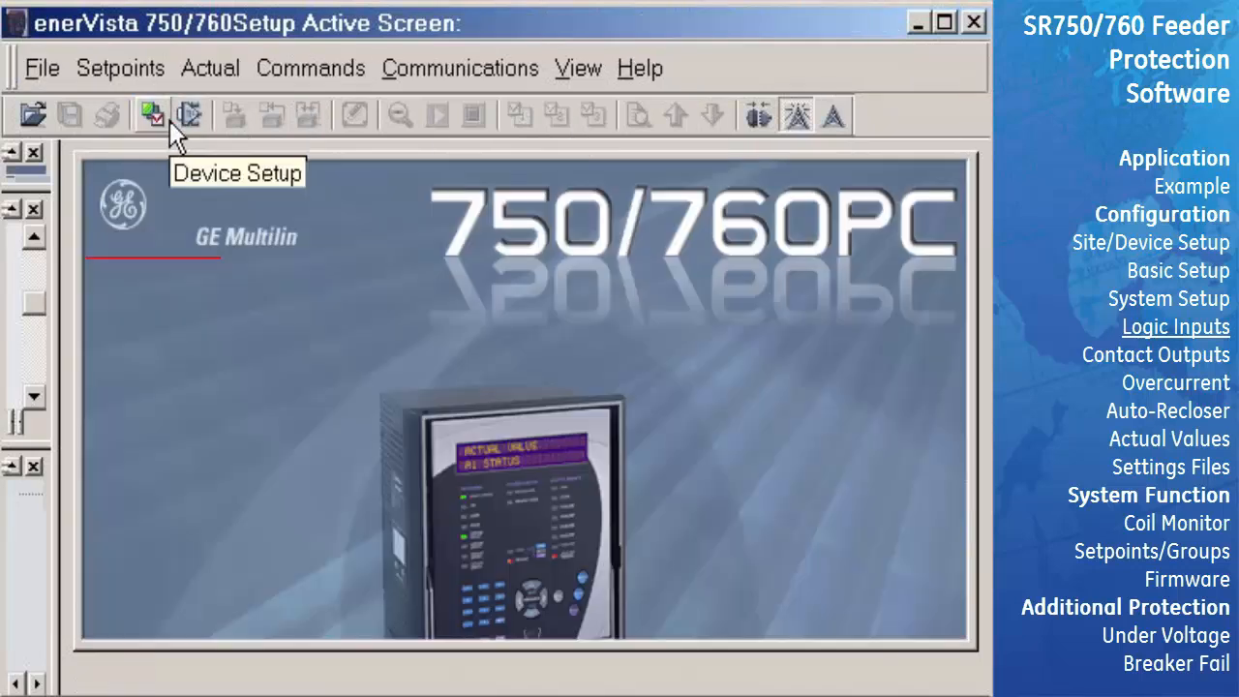
Step: Open the Breaker Functions settings of the logic inputs and assign the 52a Contact to Input 1
{"action": "left_click", "coordinate": [121, 69]}
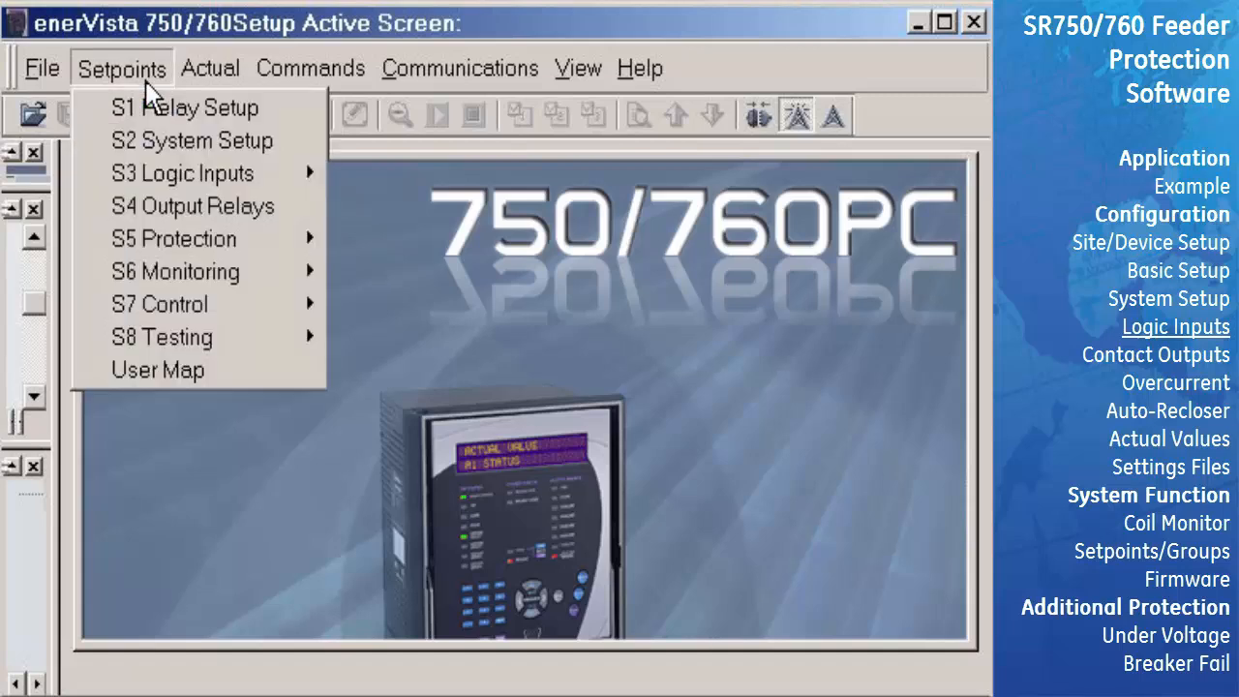
{"action": "mouse_move", "coordinate": [158, 179]}
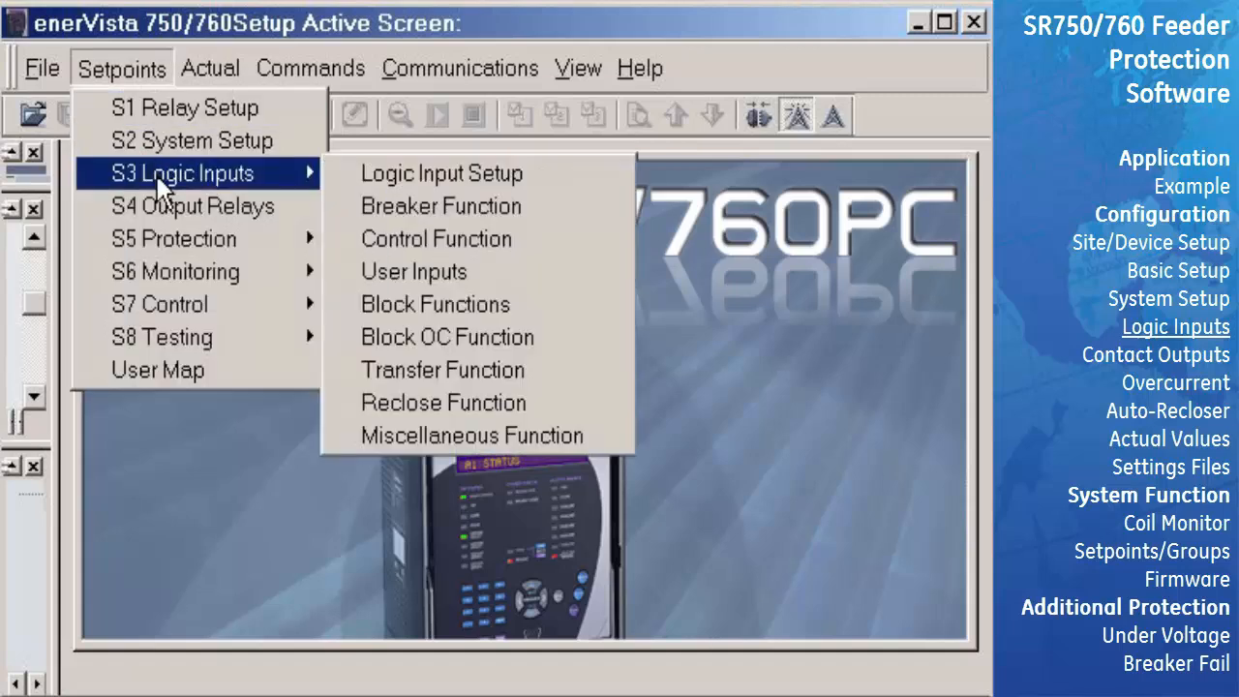
{"action": "left_click", "coordinate": [529, 207]}
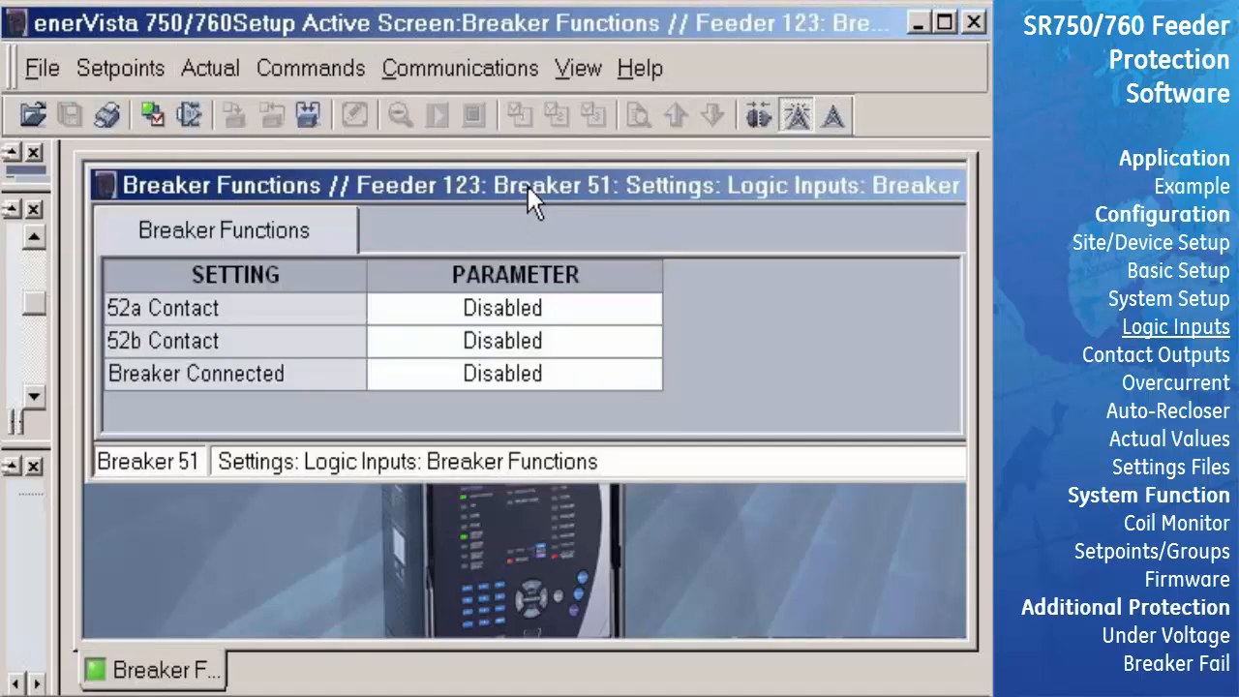
{"action": "double_click", "coordinate": [528, 186]}
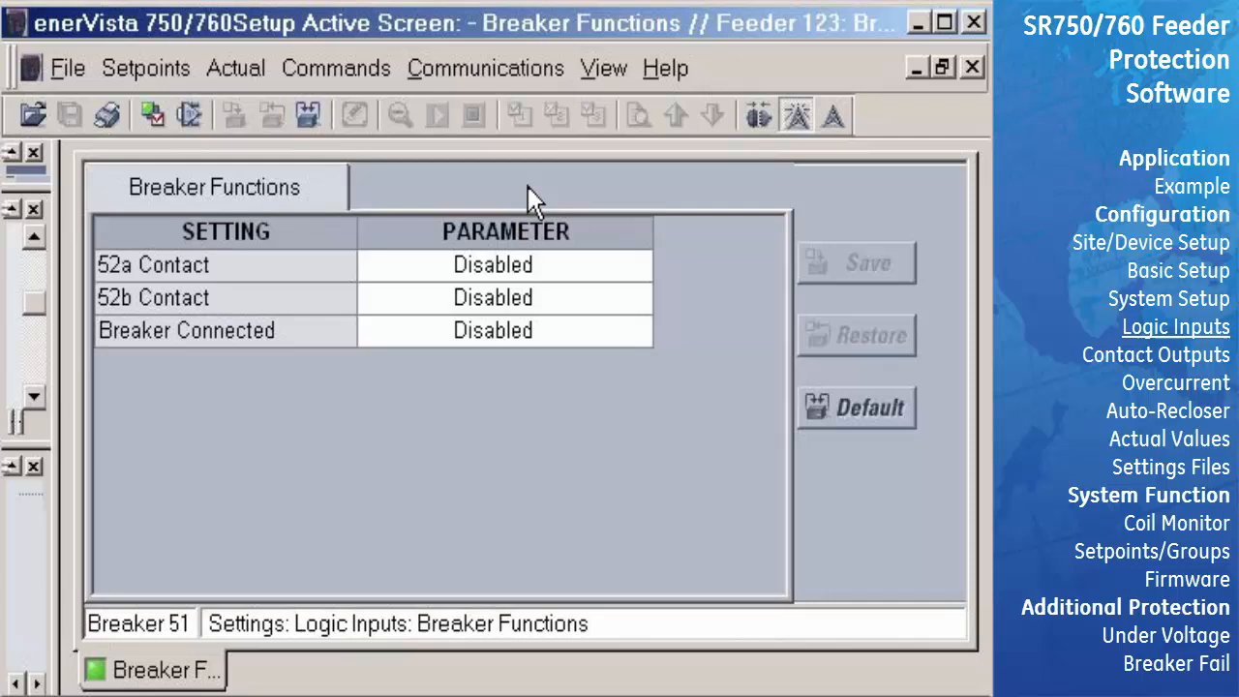
{"action": "left_click", "coordinate": [602, 271]}
{"action": "left_click", "coordinate": [637, 267]}
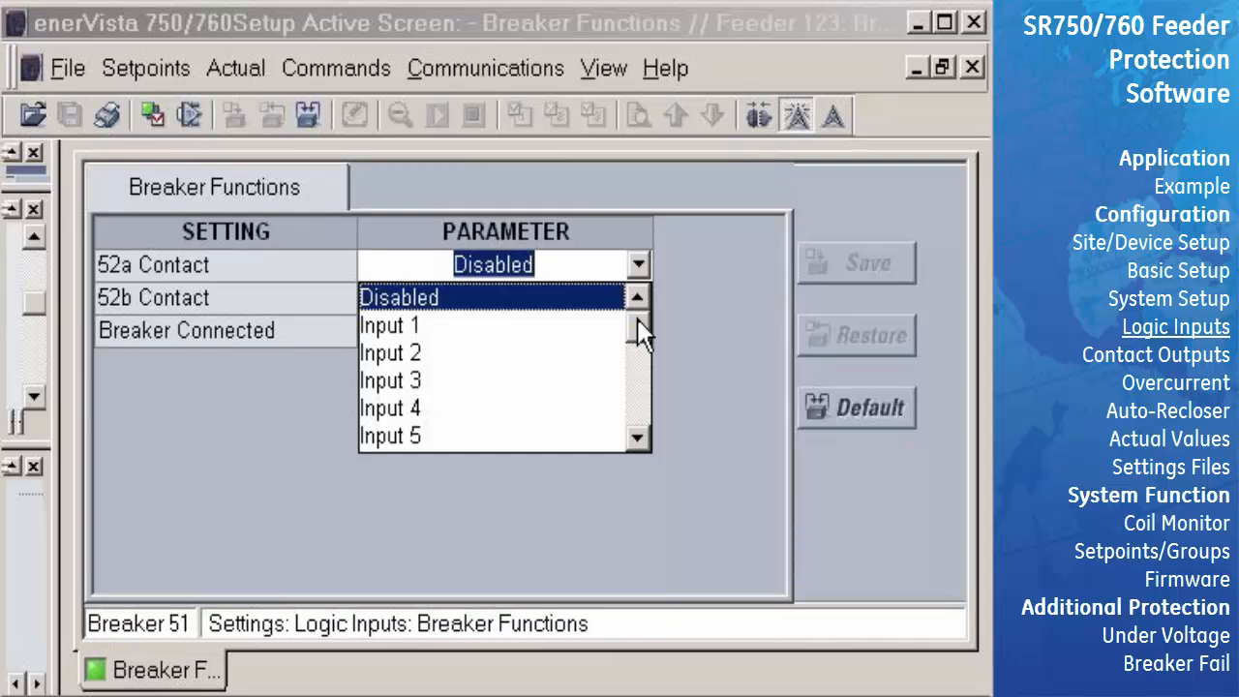
{"action": "left_click", "coordinate": [424, 327]}
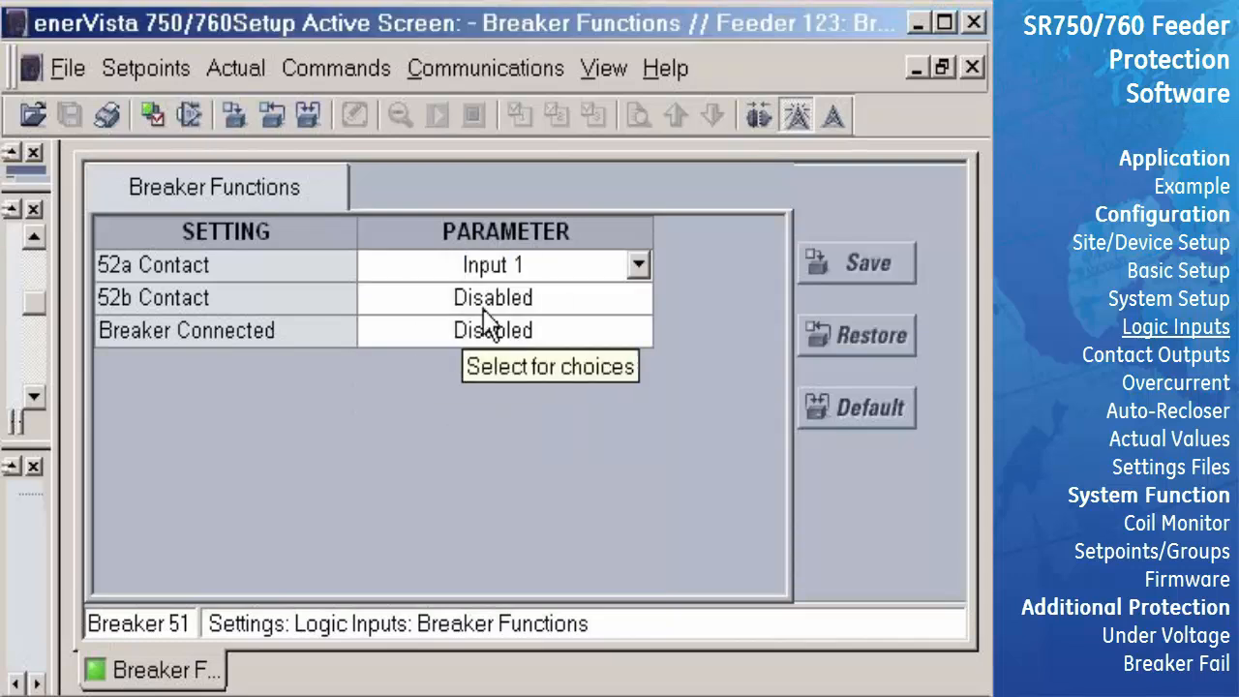
Step: Assign the 52b Contact to Input 2, then save and close the Breaker Functions settings
{"action": "left_click", "coordinate": [620, 297]}
{"action": "left_click", "coordinate": [638, 298]}
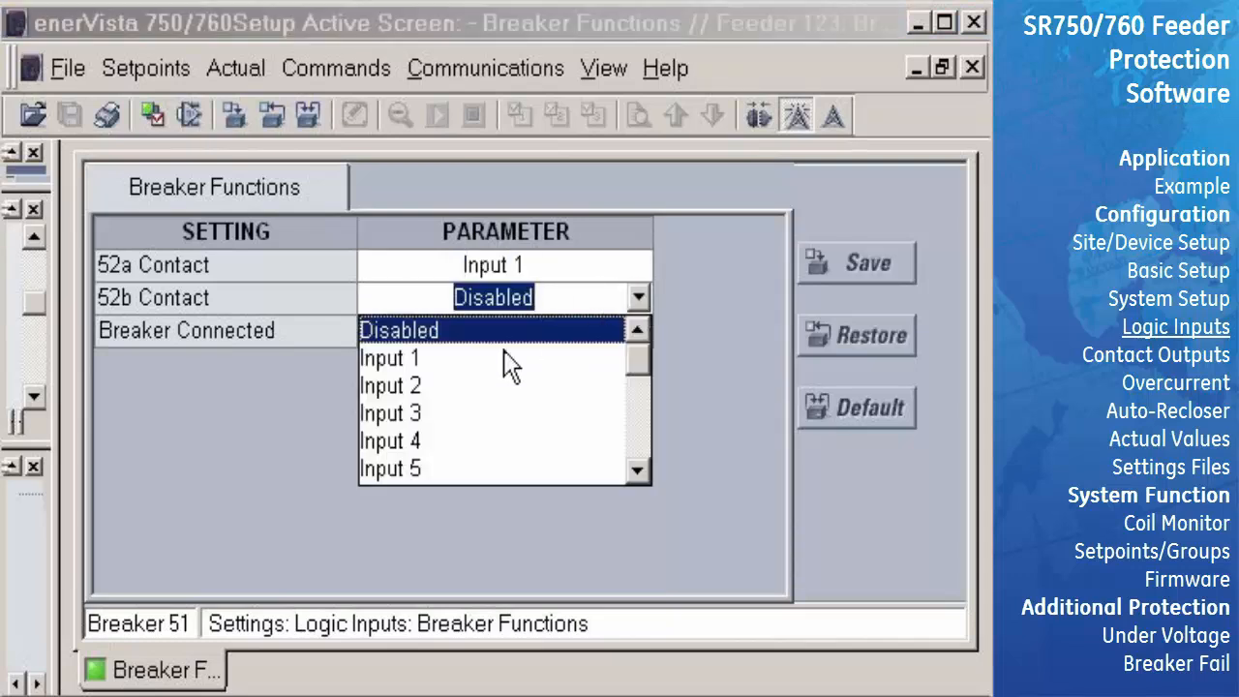
{"action": "left_click", "coordinate": [437, 384]}
{"action": "left_click", "coordinate": [845, 265]}
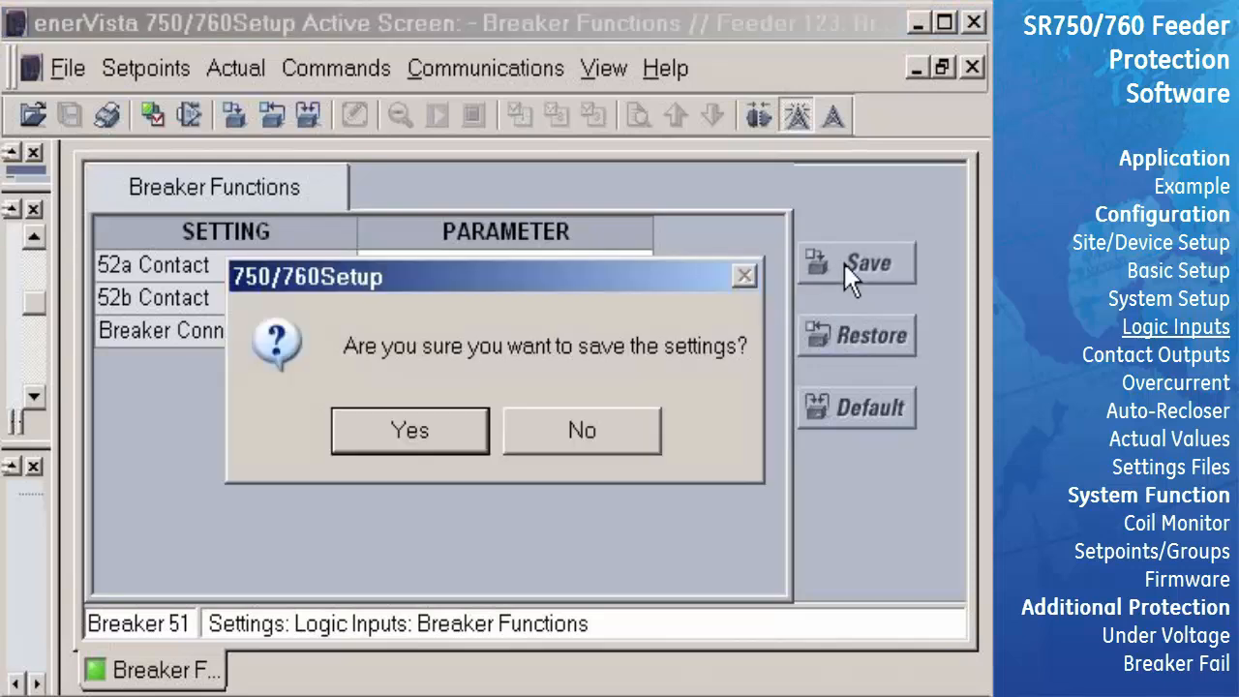
{"action": "left_click", "coordinate": [468, 431]}
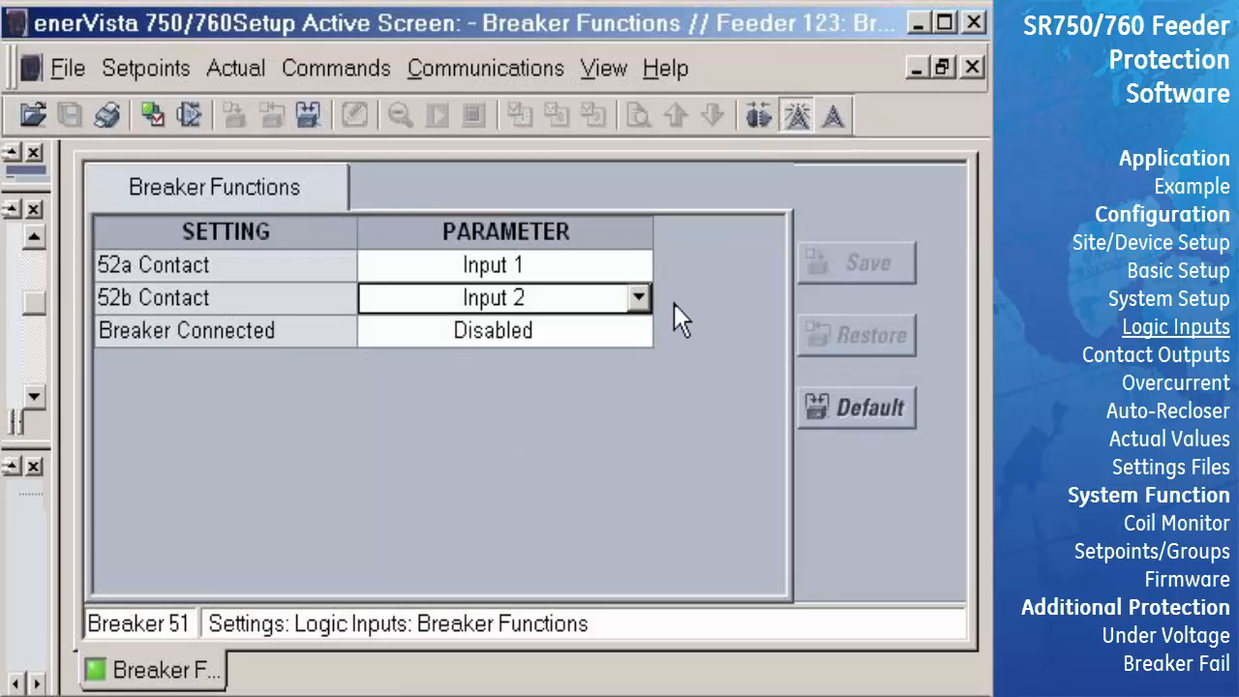
{"action": "left_click", "coordinate": [972, 74]}
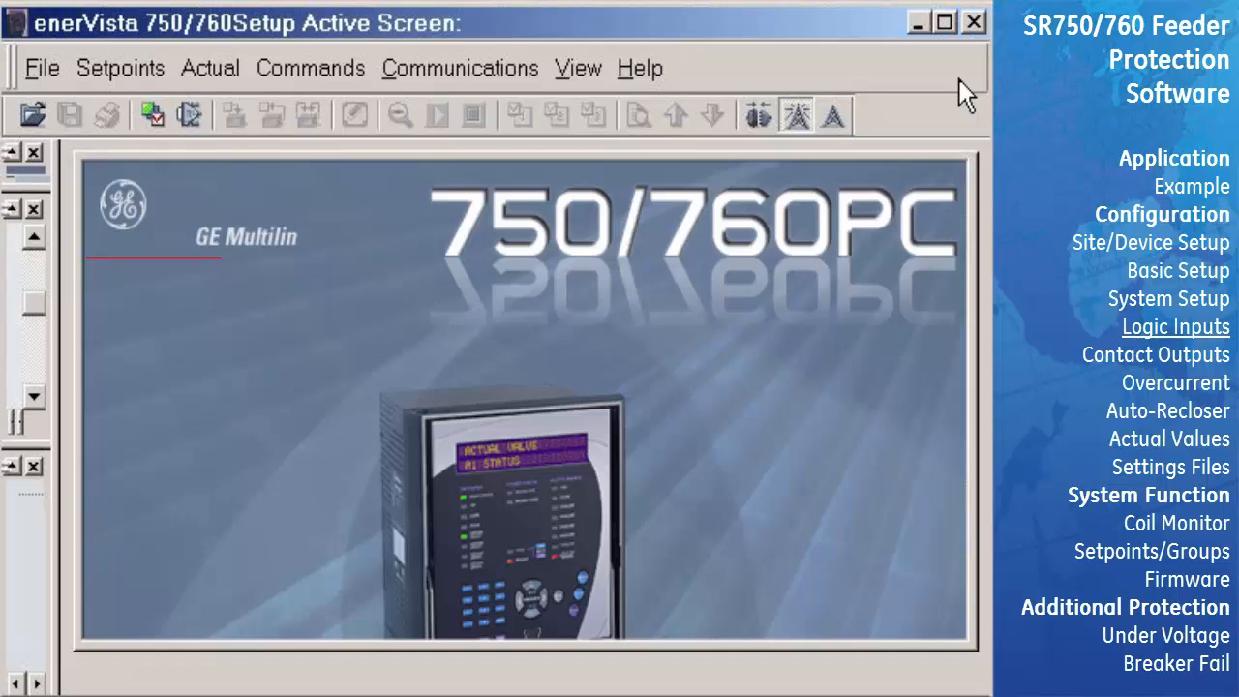
Step: Reopen the Logic Input Setup and name Logic Input 3 "REMOTE TRIP"
{"action": "left_click", "coordinate": [138, 78]}
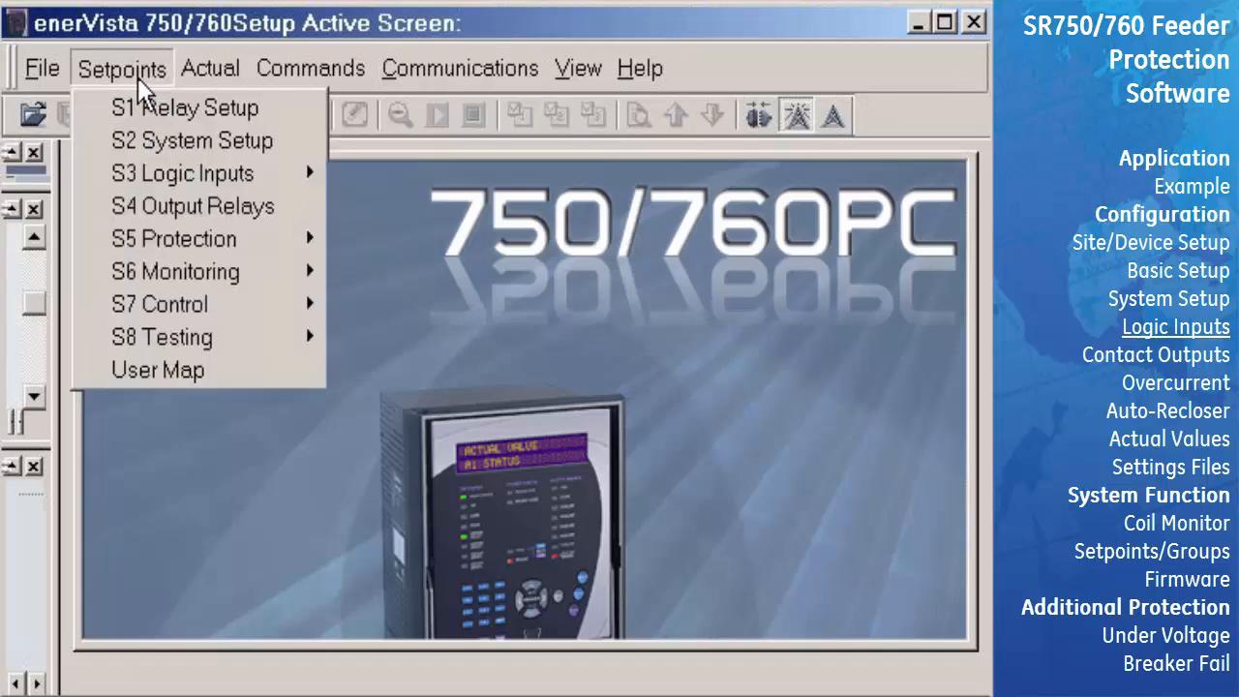
{"action": "mouse_move", "coordinate": [159, 170]}
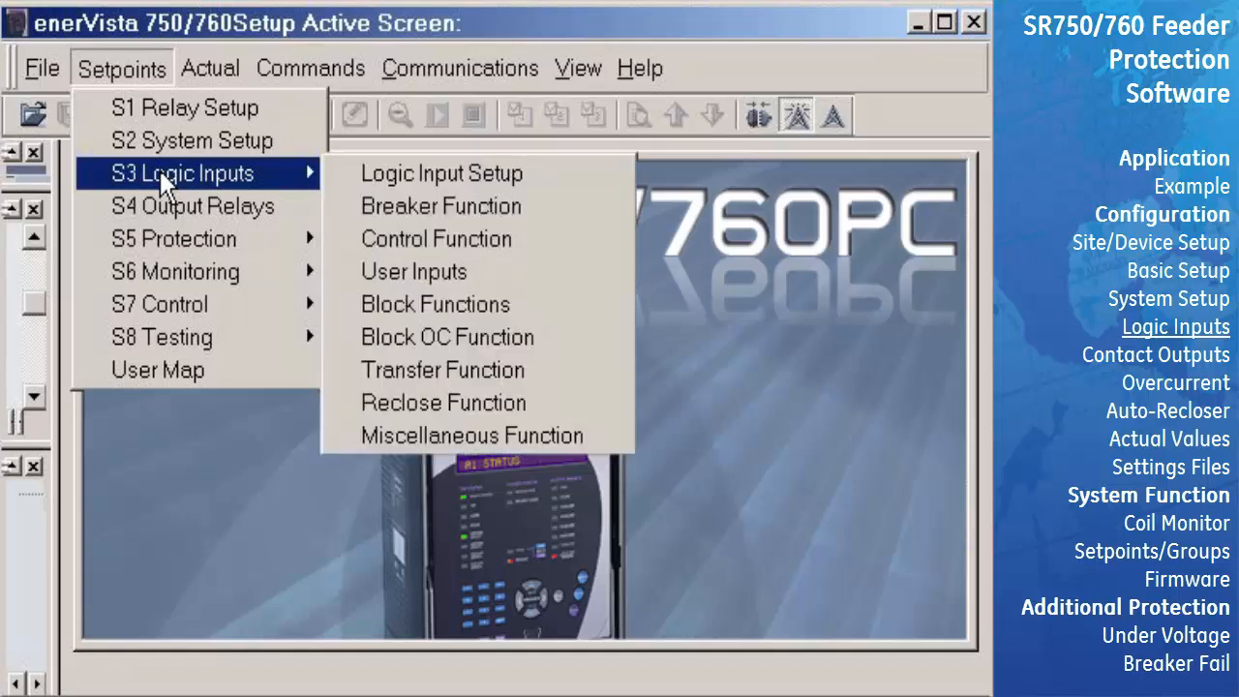
{"action": "left_click", "coordinate": [406, 171]}
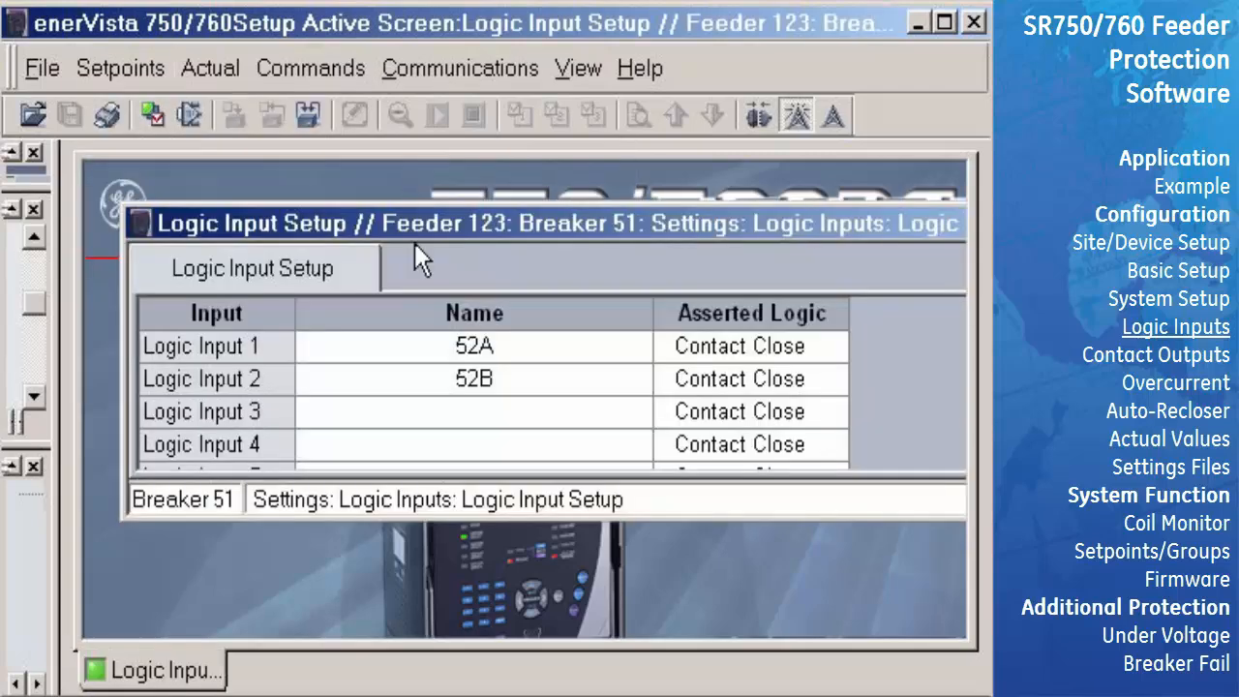
{"action": "left_click", "coordinate": [451, 409]}
{"action": "type", "text": "REMOTE TRIP"}
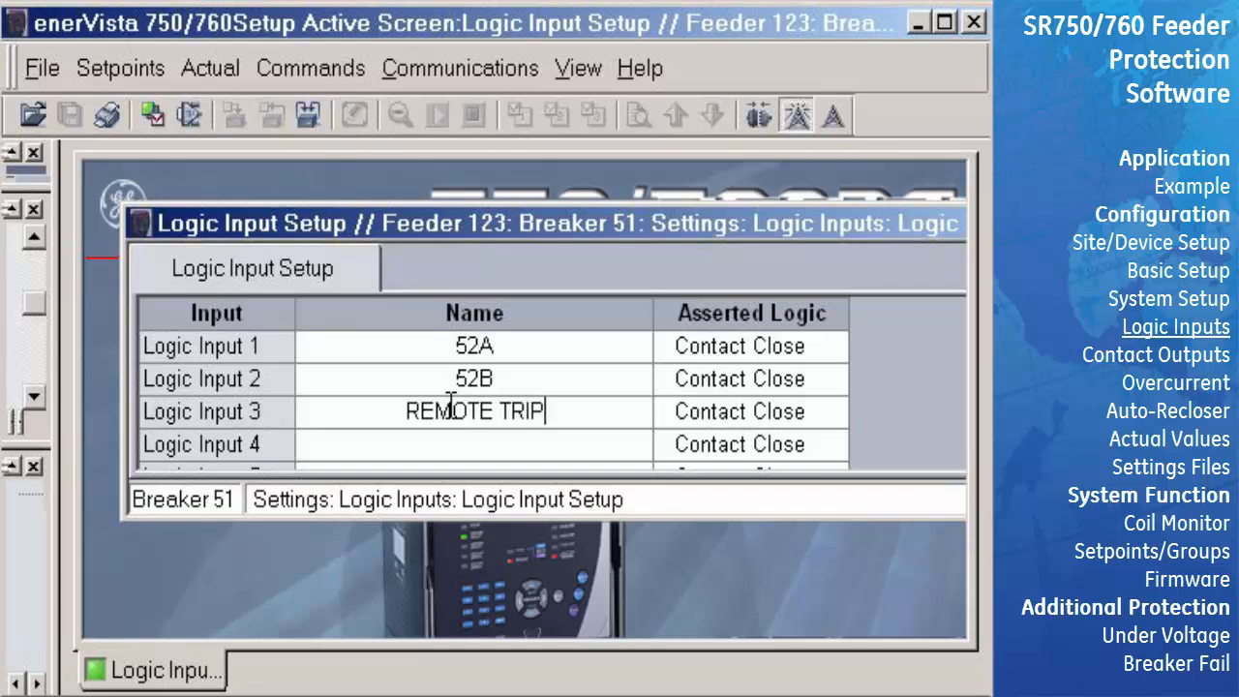
Step: Keep Contact Close as the Asserted Logic for Logic Input 3 and save the settings
{"action": "left_click_drag", "start_coordinate": [764, 220], "coordinate": [397, 233]}
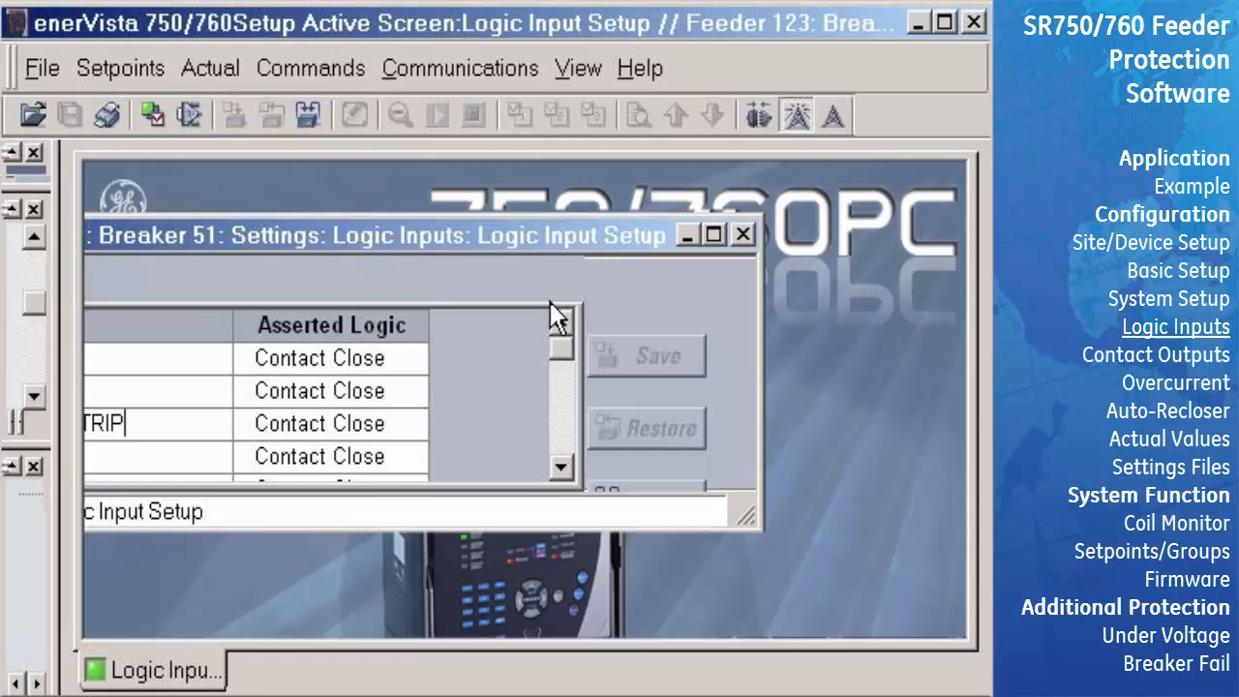
{"action": "left_click", "coordinate": [325, 432]}
{"action": "left_click", "coordinate": [621, 355]}
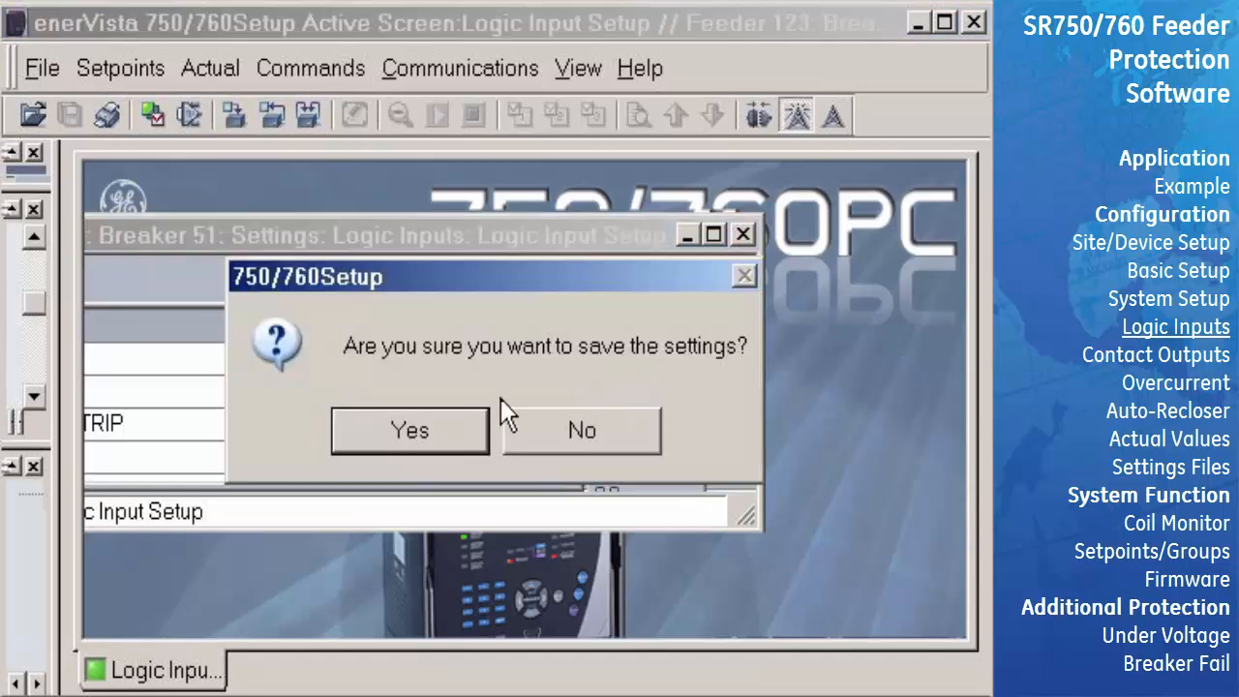
{"action": "left_click", "coordinate": [415, 417]}
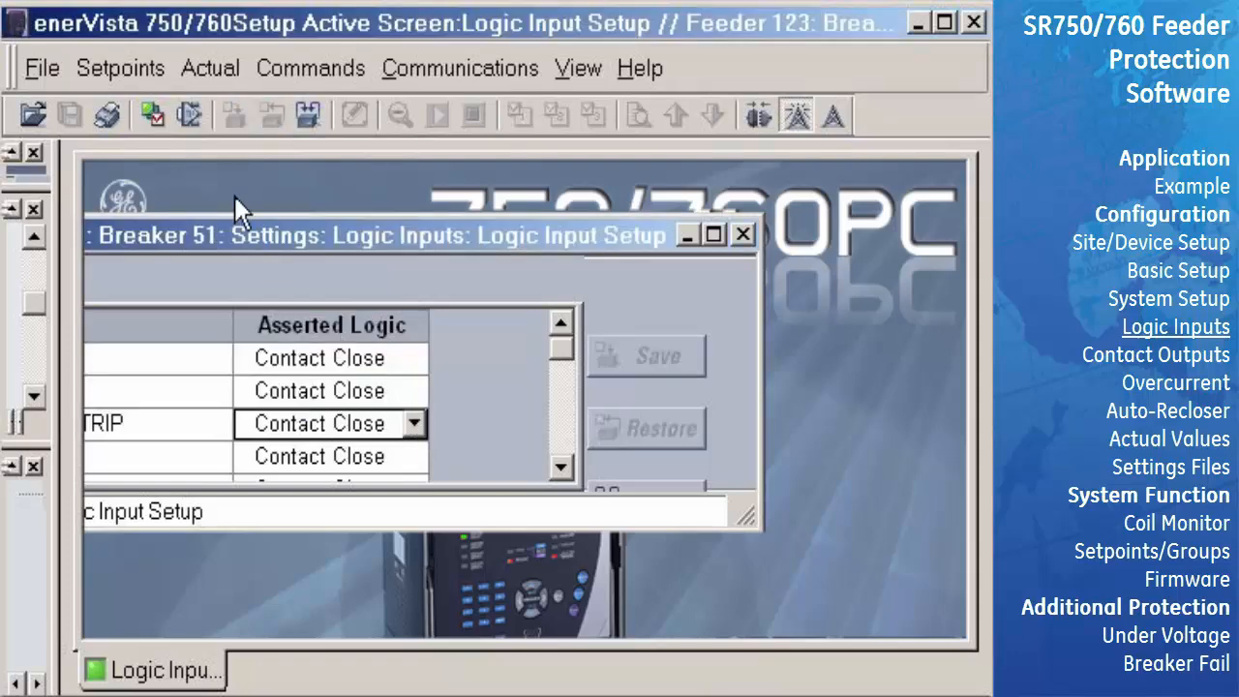
Step: In the Control Functions settings of the logic inputs, assign Remote Open to Input 3 and save the settings
{"action": "left_click", "coordinate": [139, 73]}
{"action": "mouse_move", "coordinate": [192, 182]}
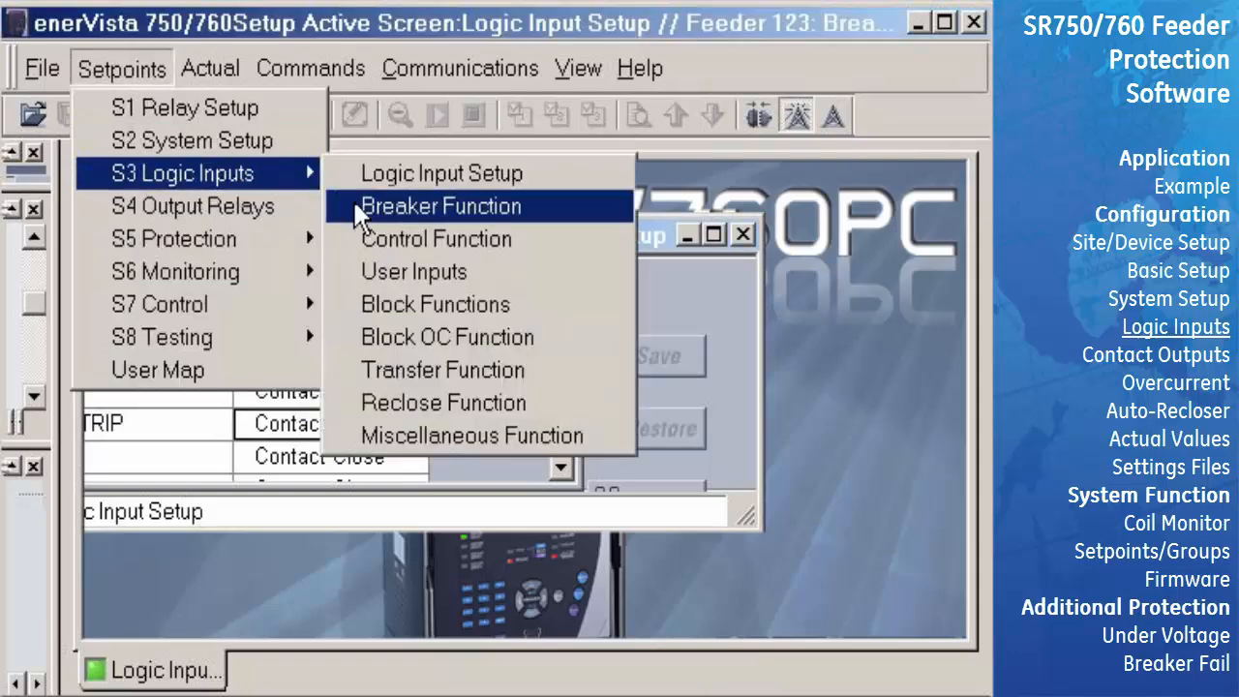
{"action": "left_click", "coordinate": [375, 236]}
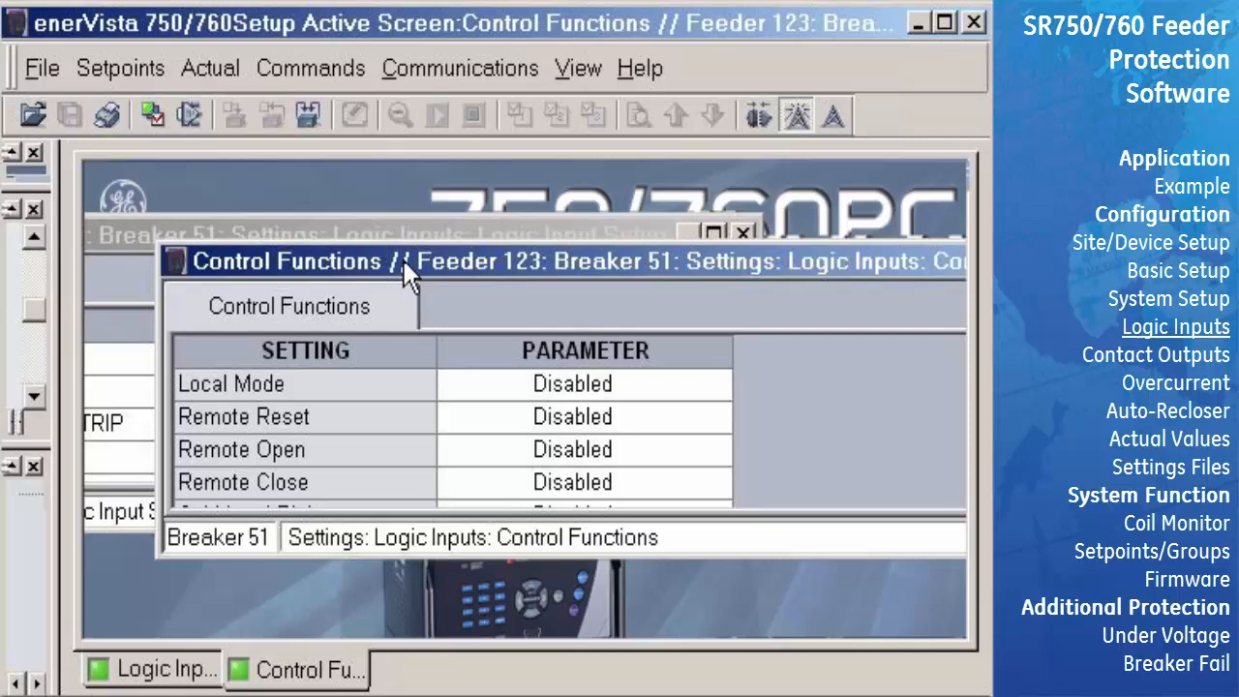
{"action": "double_click", "coordinate": [402, 260]}
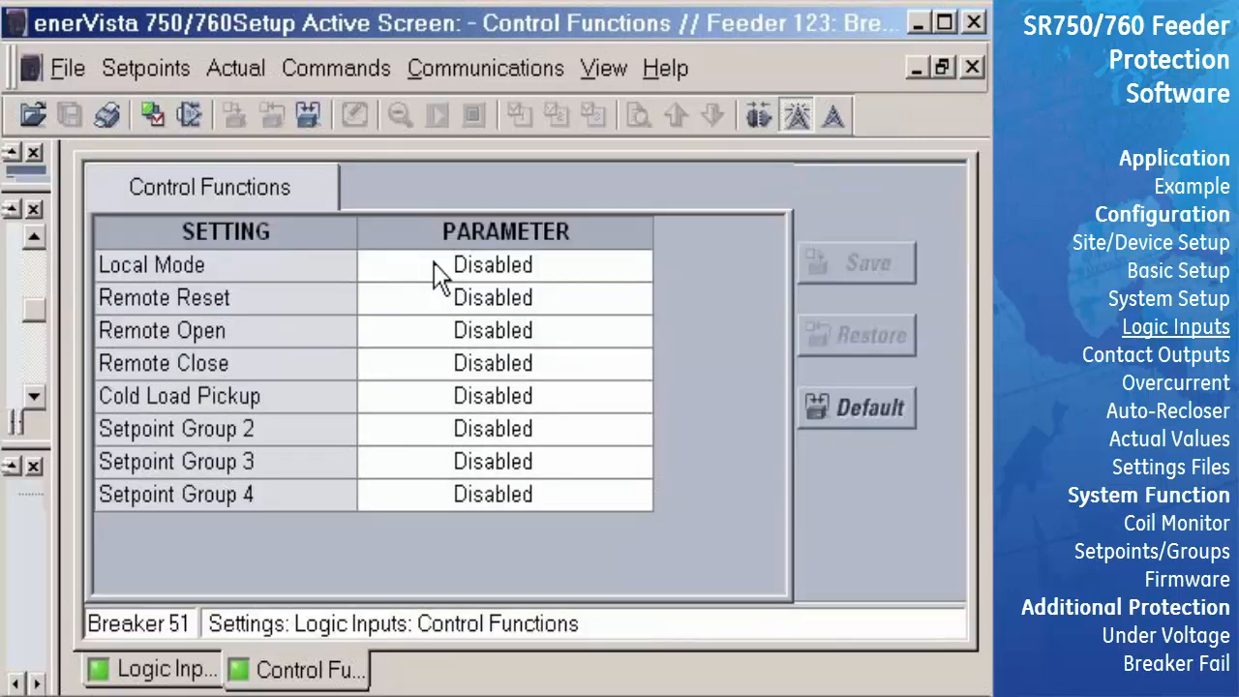
{"action": "left_click", "coordinate": [605, 329]}
{"action": "left_click", "coordinate": [638, 331]}
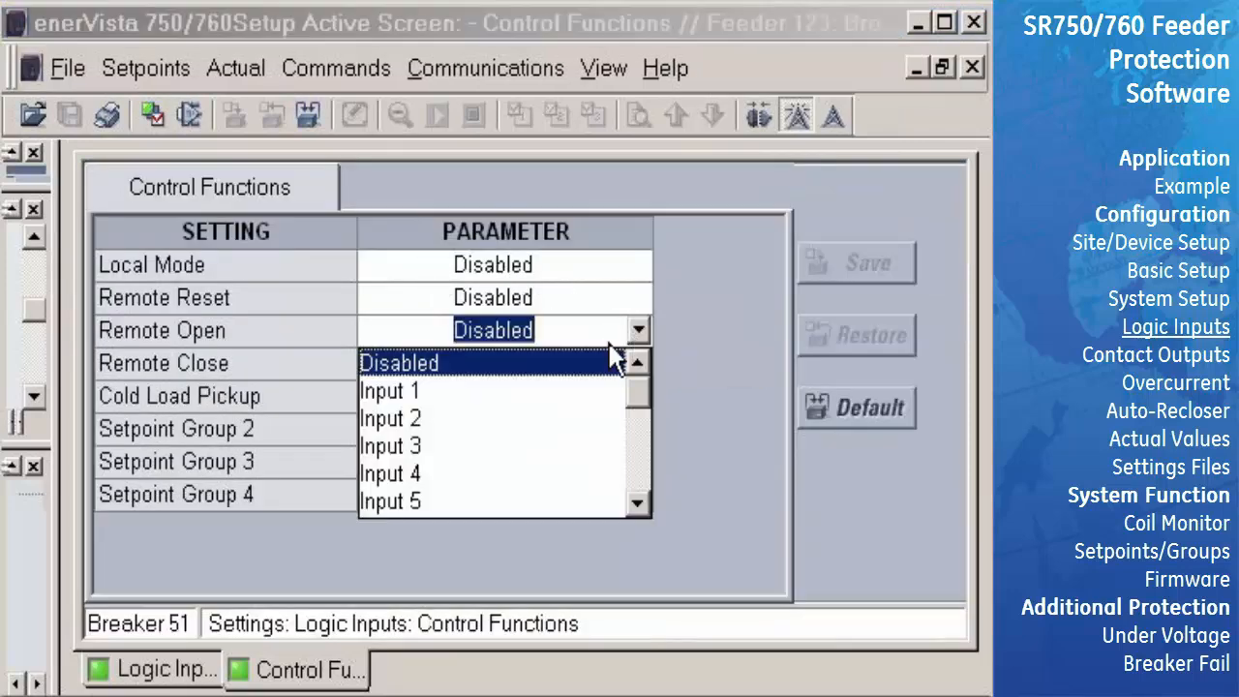
{"action": "left_click", "coordinate": [445, 446]}
{"action": "left_click", "coordinate": [850, 272]}
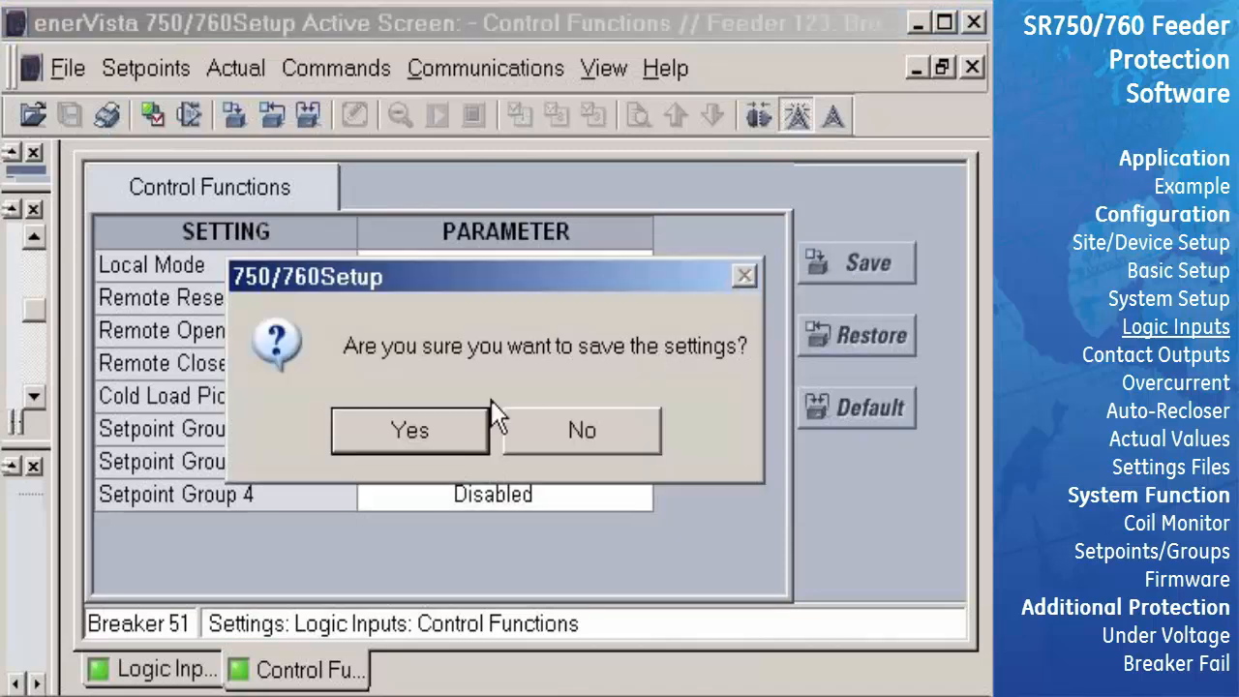
{"action": "left_click", "coordinate": [457, 417]}
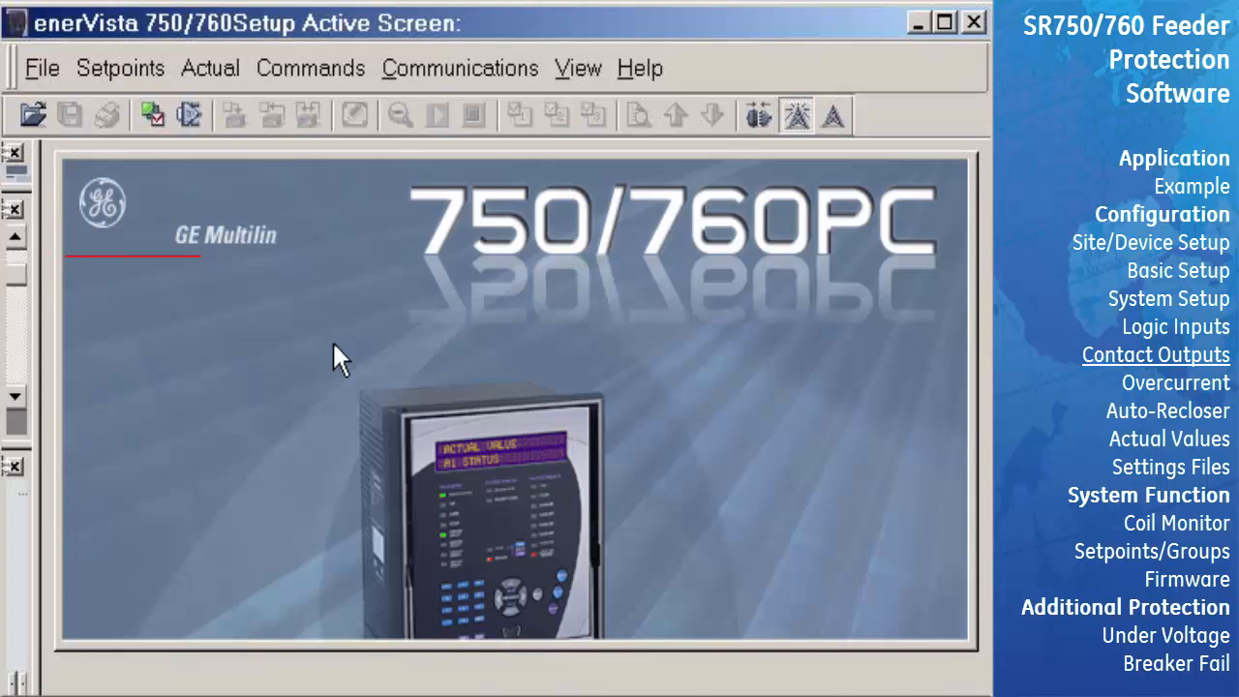
Step: Open the Output Relays settings of Breaker 51 and maximize them
{"action": "left_click", "coordinate": [90, 75]}
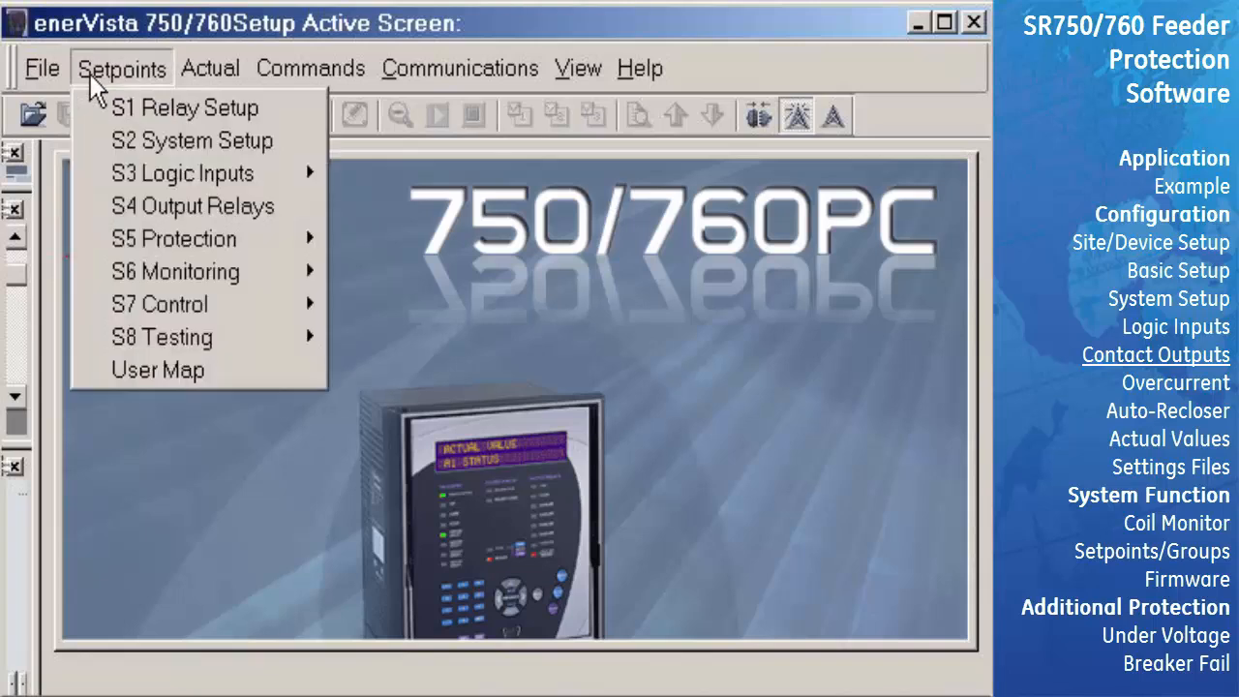
{"action": "left_click", "coordinate": [101, 221]}
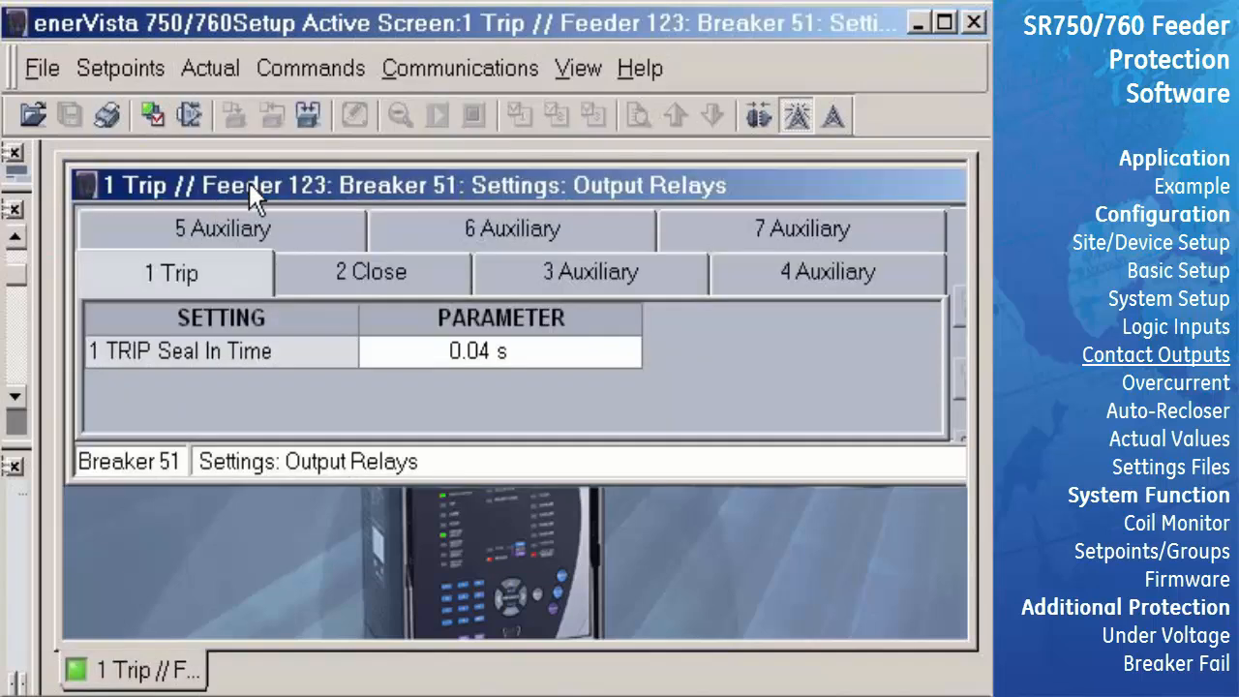
{"action": "double_click", "coordinate": [249, 181]}
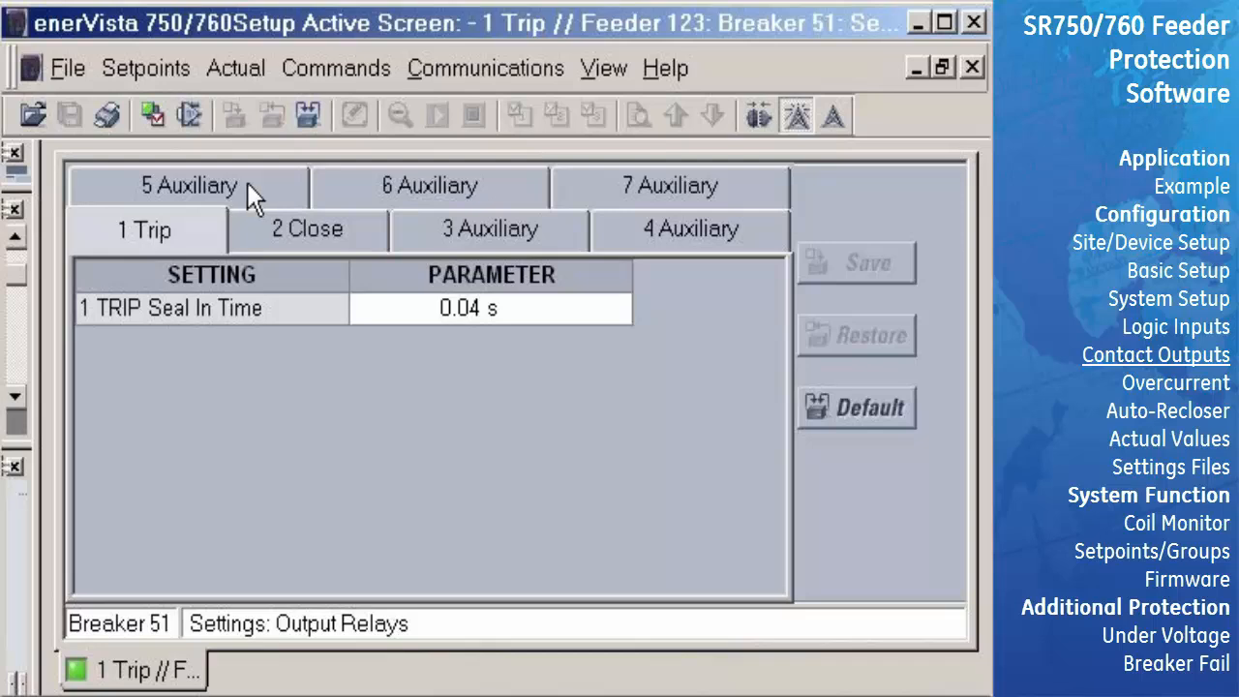
Step: Examine the allowed range of the 2 CLOSE Seal In Time and the settings of the 3 Auxiliary relay
{"action": "left_click", "coordinate": [253, 242]}
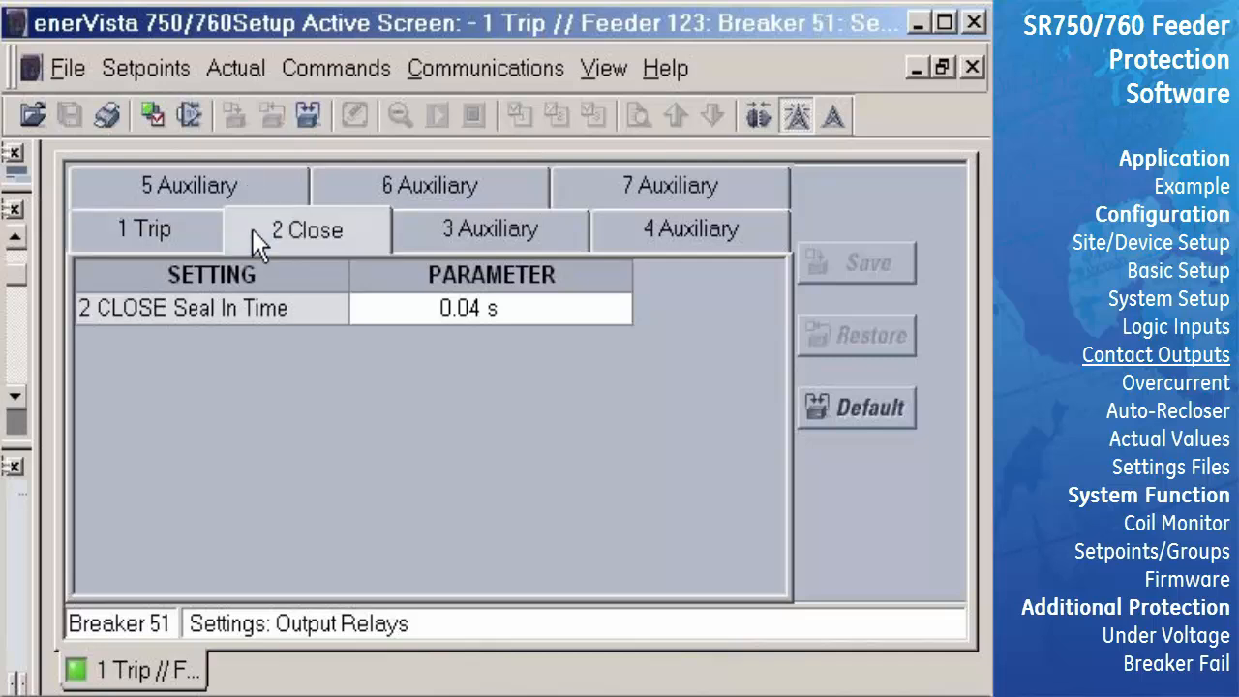
{"action": "left_click", "coordinate": [542, 312]}
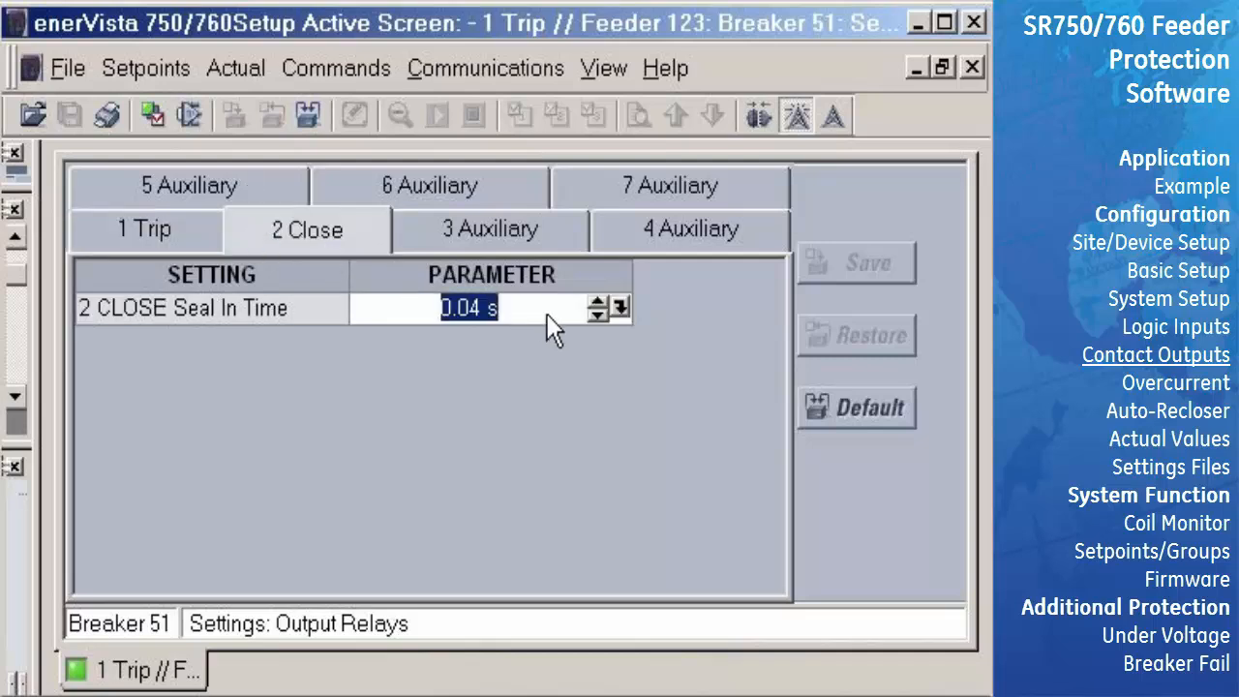
{"action": "left_click", "coordinate": [618, 313]}
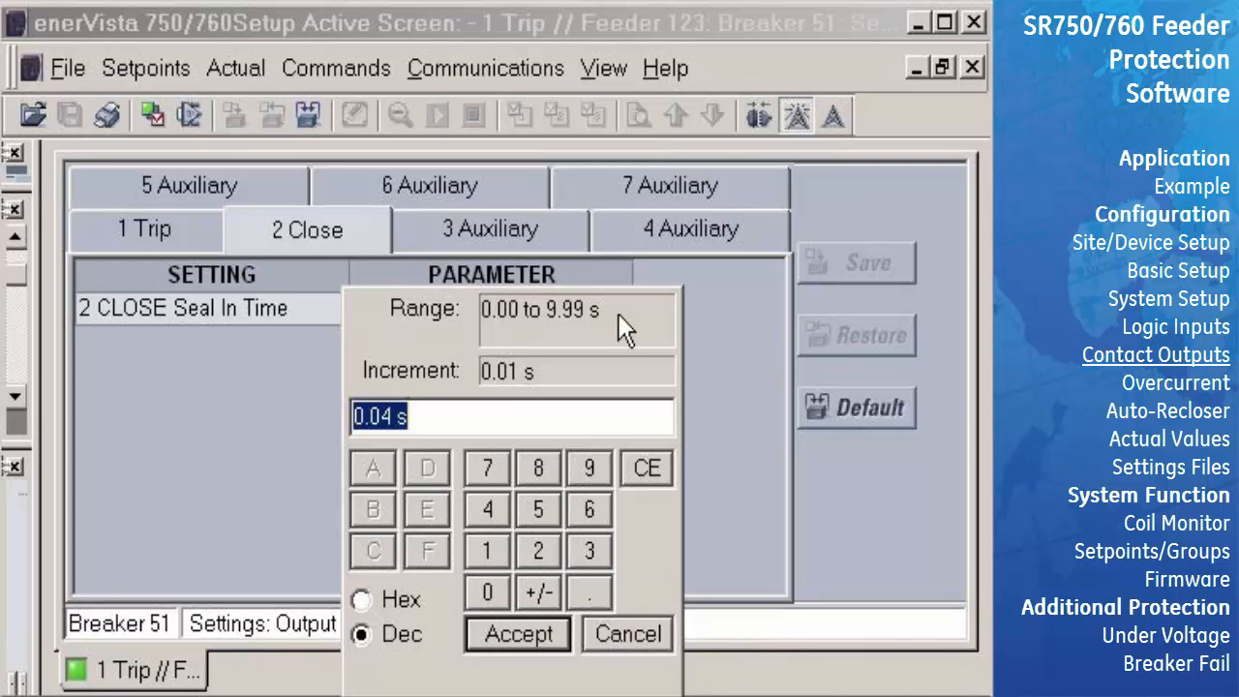
{"action": "left_click", "coordinate": [636, 638]}
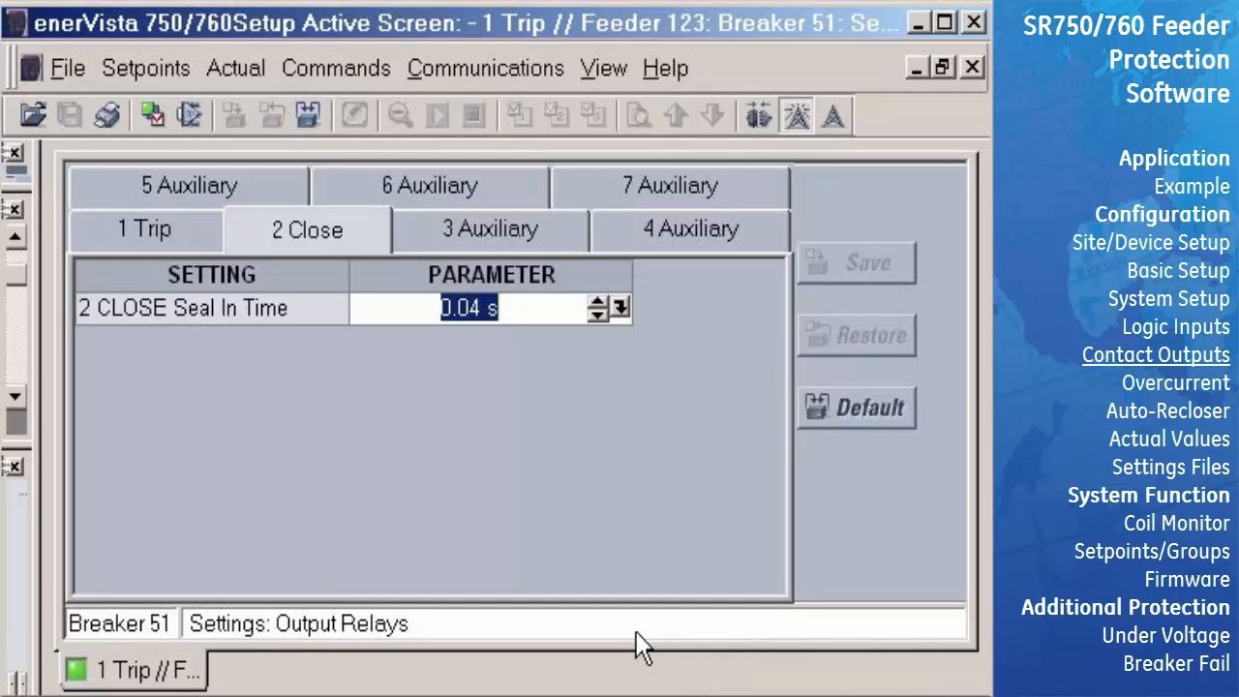
{"action": "left_click", "coordinate": [534, 241]}
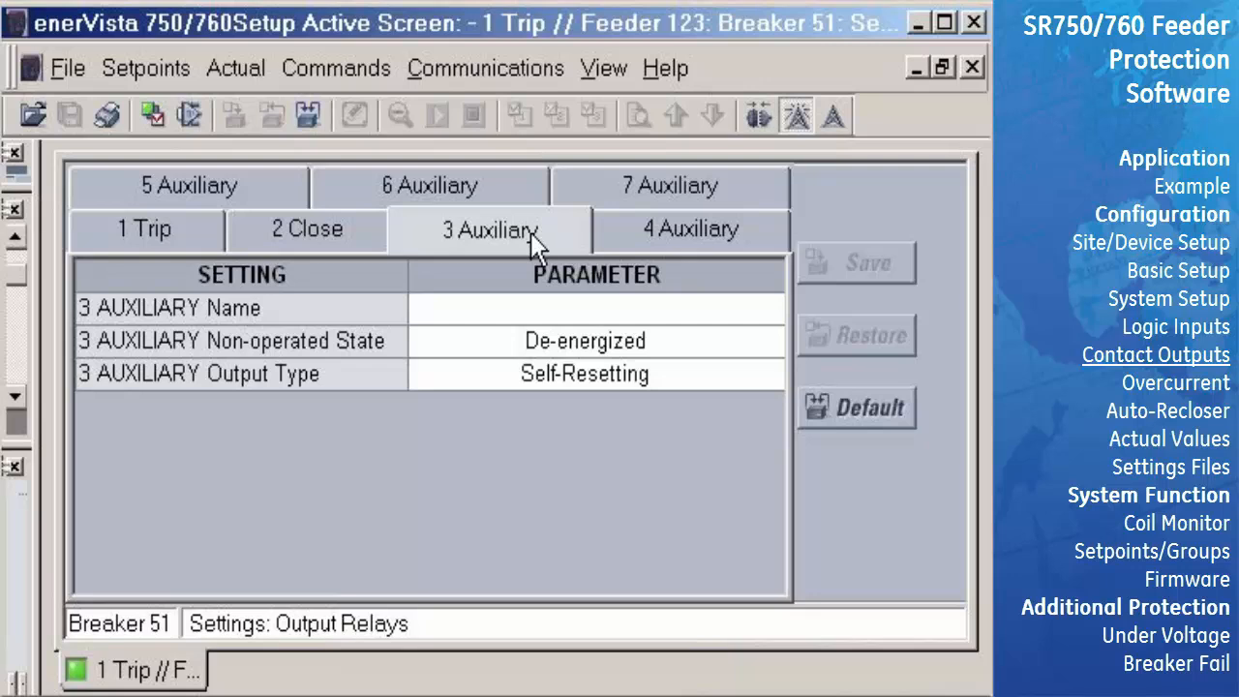
Step: Name the 7 Auxiliary output relay "Alarm"
{"action": "left_click", "coordinate": [580, 190]}
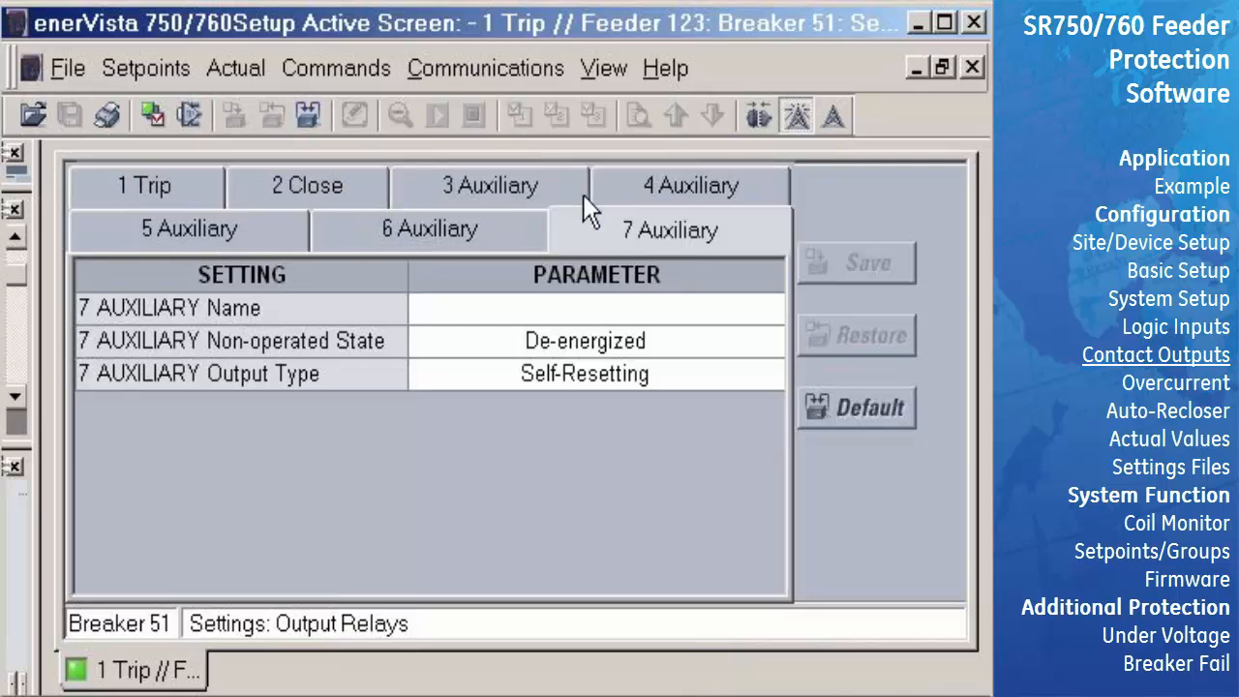
{"action": "left_click", "coordinate": [570, 304]}
{"action": "type", "text": "Alarm"}
Step: Try Energized as the Non-operated State of the 7 Auxiliary relay and return it to De-energized
{"action": "left_click", "coordinate": [684, 340]}
{"action": "left_click", "coordinate": [771, 343]}
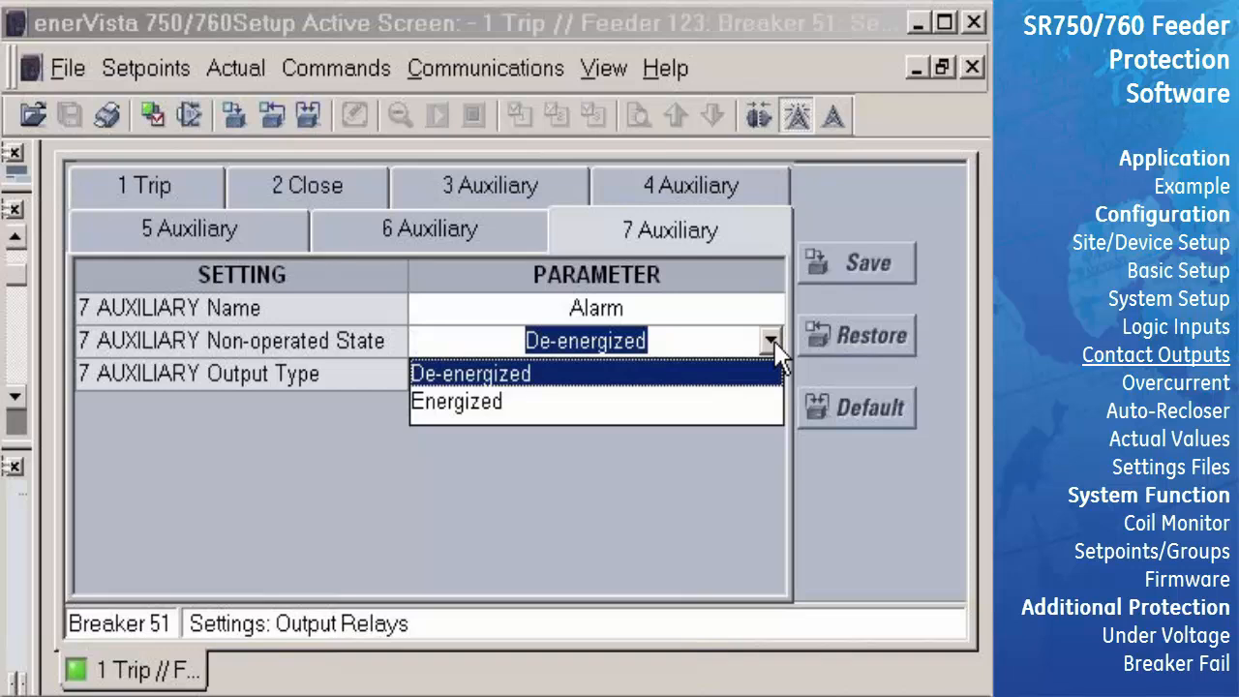
{"action": "left_click", "coordinate": [613, 402]}
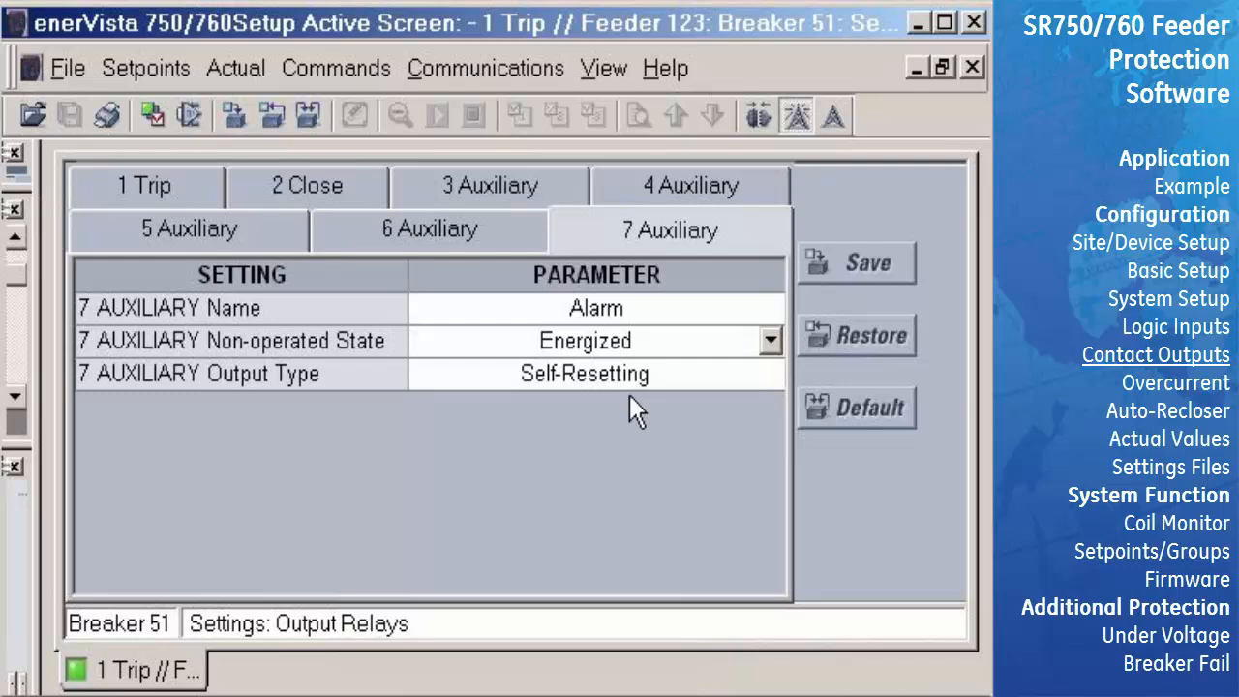
{"action": "left_click", "coordinate": [770, 341]}
{"action": "left_click", "coordinate": [491, 382]}
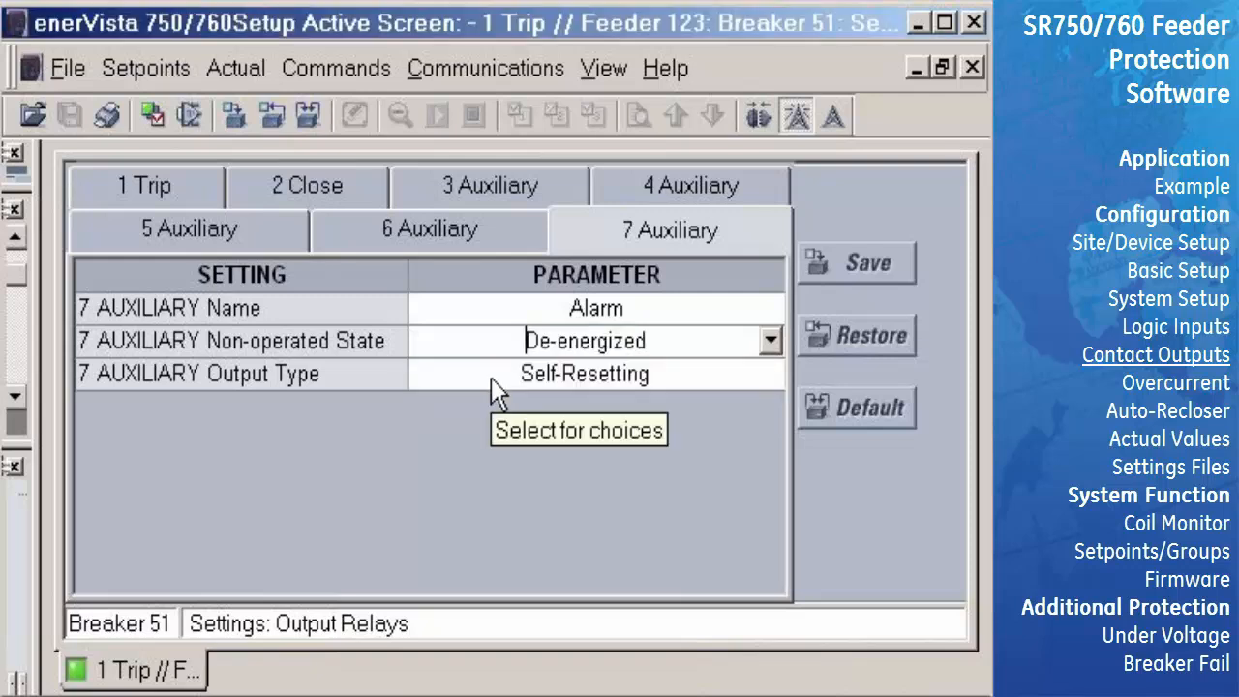
Step: Set the 7 Auxiliary Output Type to Latched, then save and close the Output Relays settings
{"action": "left_click", "coordinate": [764, 375]}
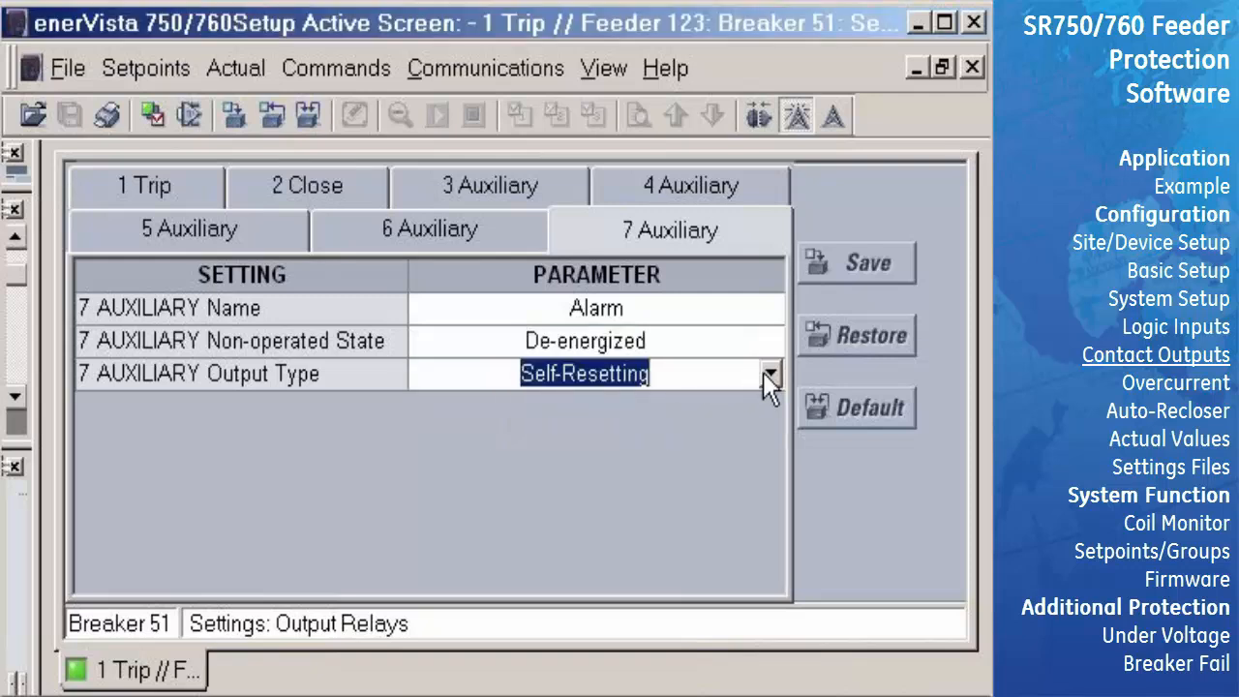
{"action": "left_click", "coordinate": [770, 374]}
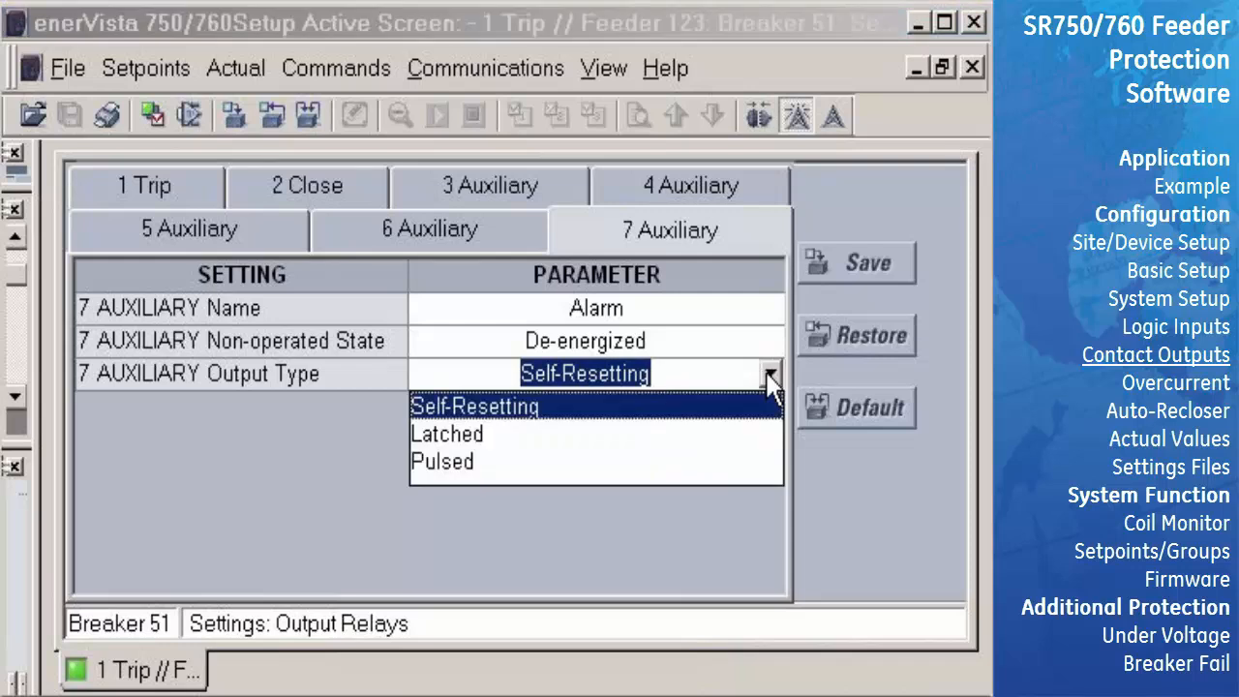
{"action": "left_click", "coordinate": [484, 434]}
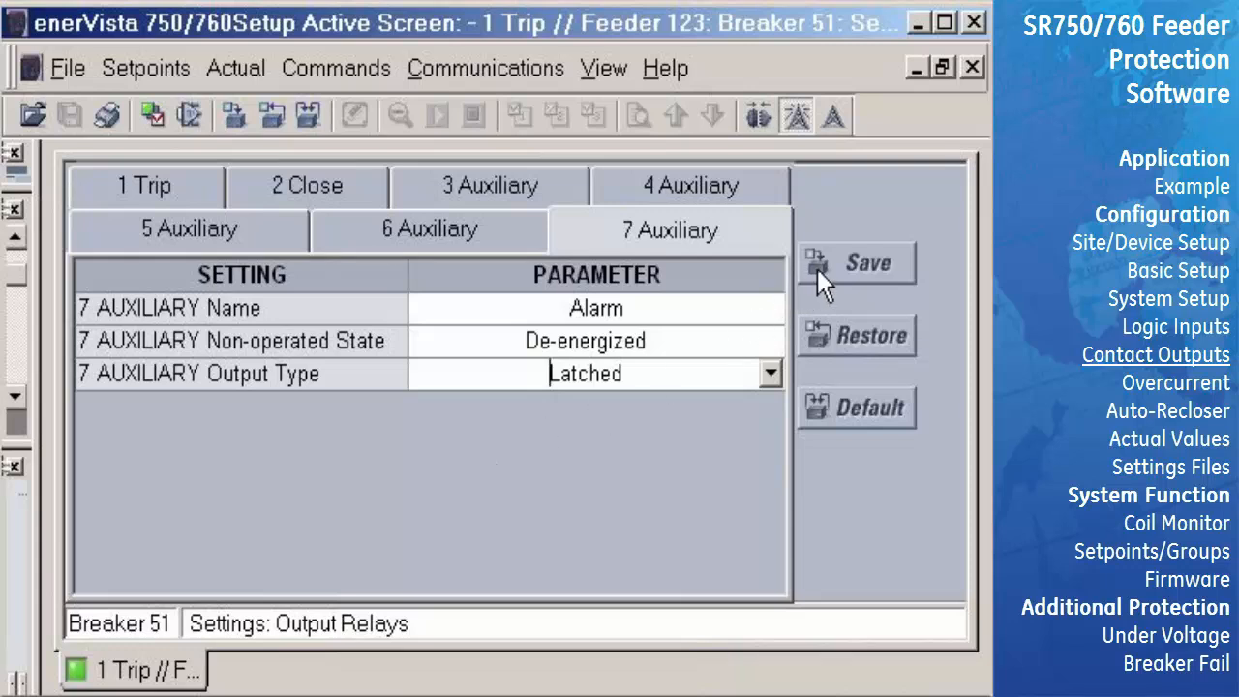
{"action": "left_click", "coordinate": [816, 268]}
{"action": "left_click", "coordinate": [452, 432]}
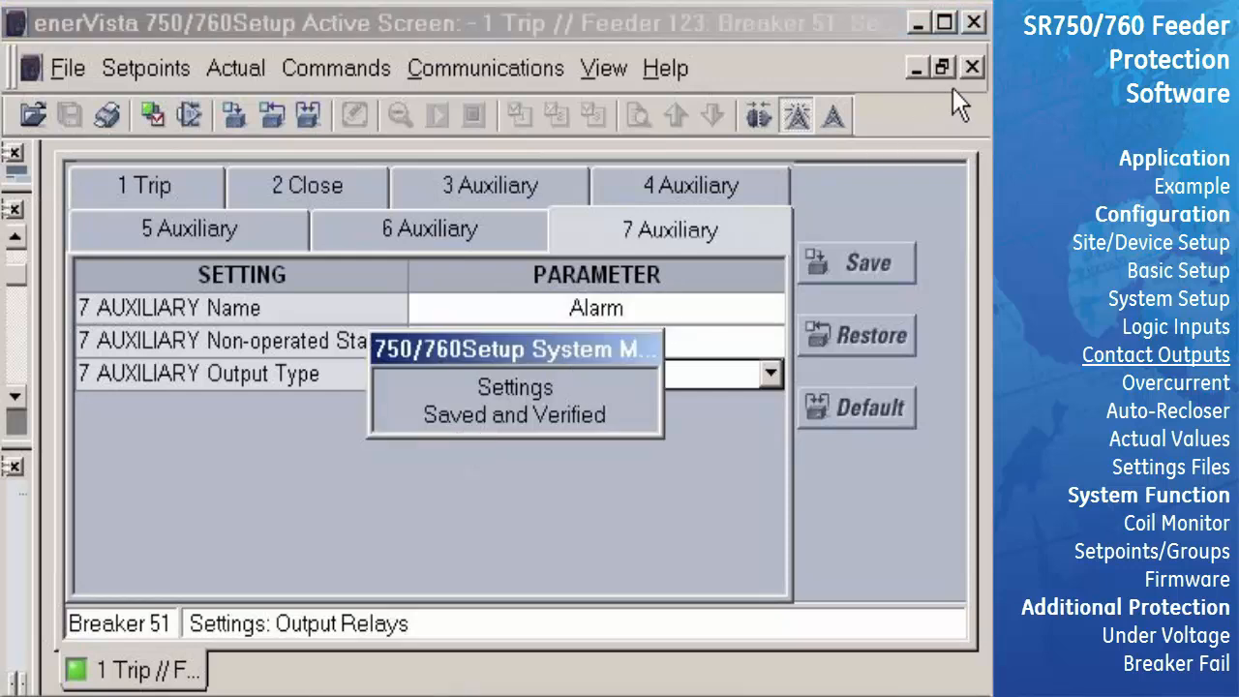
{"action": "left_click", "coordinate": [972, 67]}
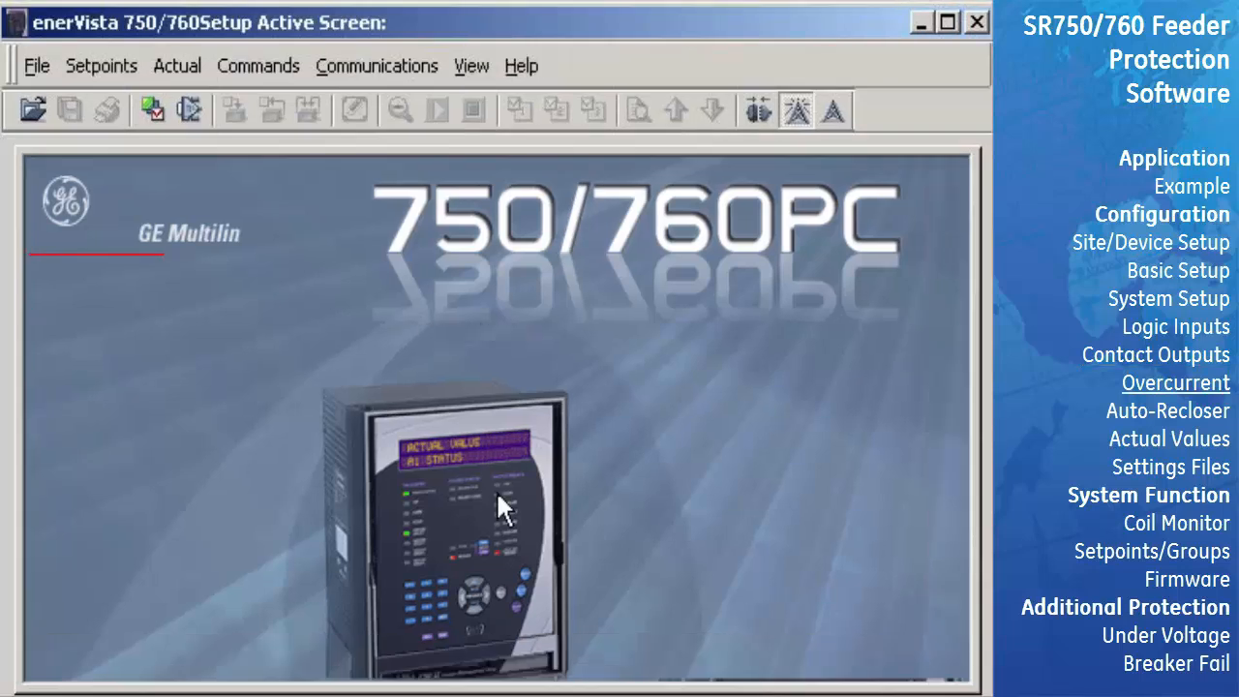
Step: Open the Phase Current protection settings and maximize them
{"action": "left_click", "coordinate": [115, 70]}
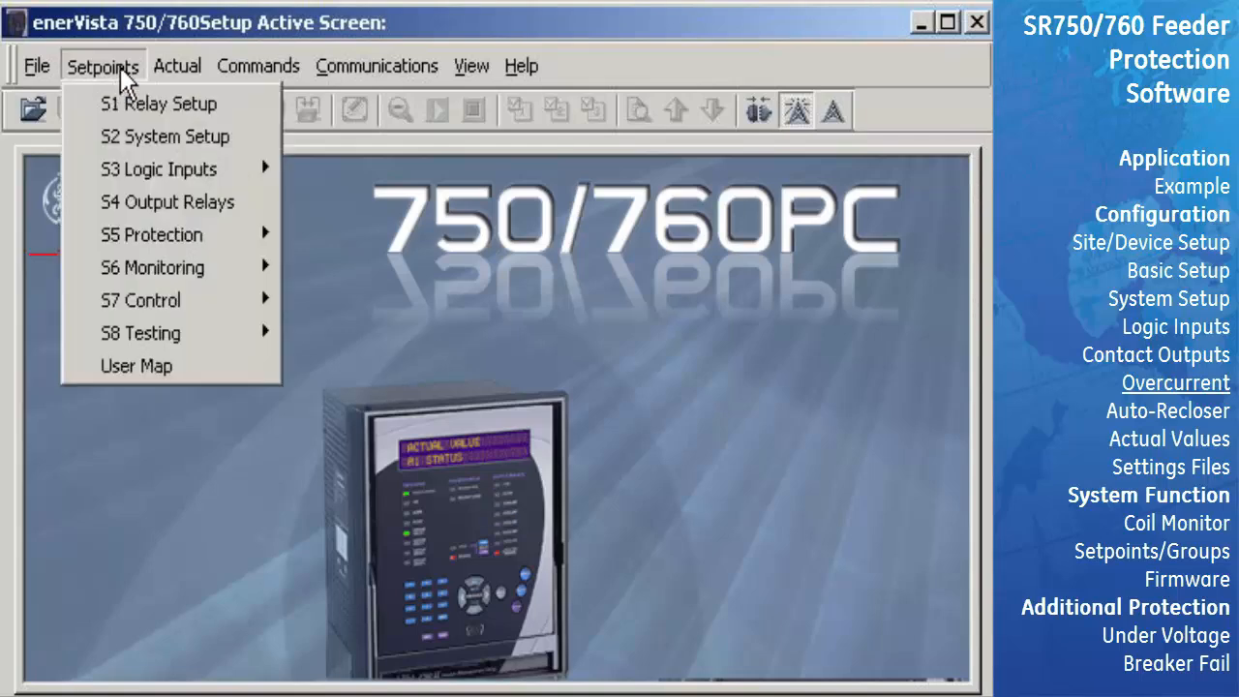
{"action": "mouse_move", "coordinate": [174, 247]}
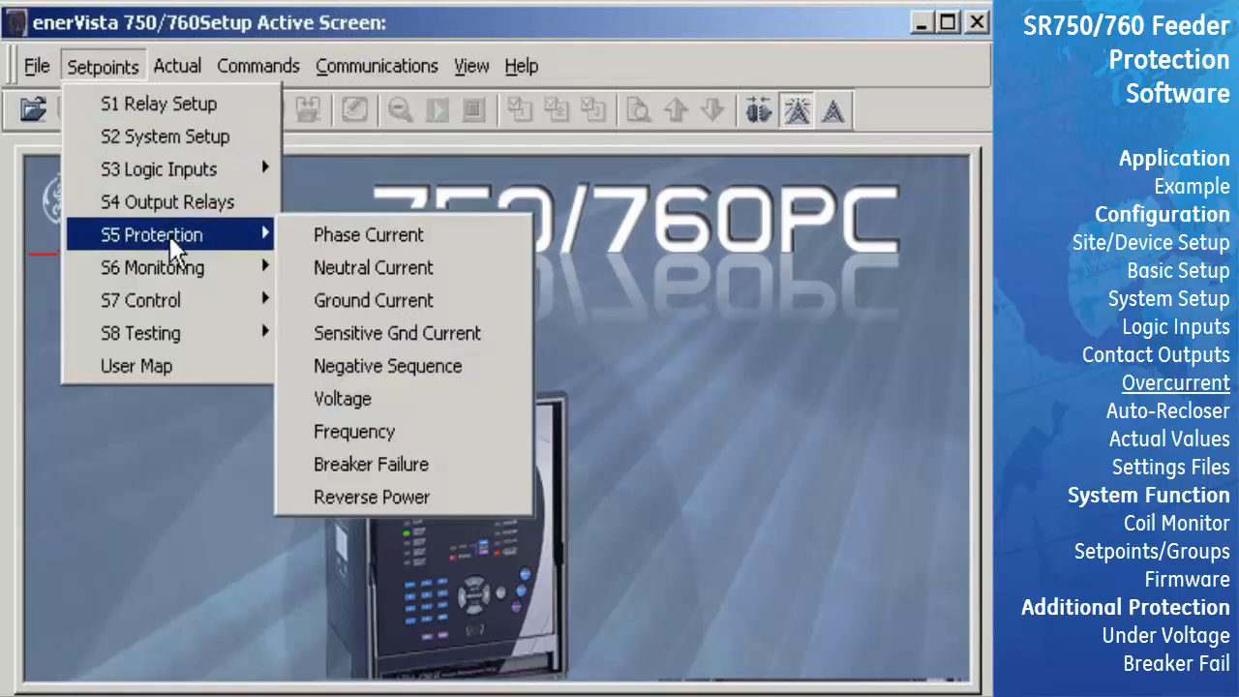
{"action": "left_click", "coordinate": [340, 238]}
{"action": "double_click", "coordinate": [421, 329]}
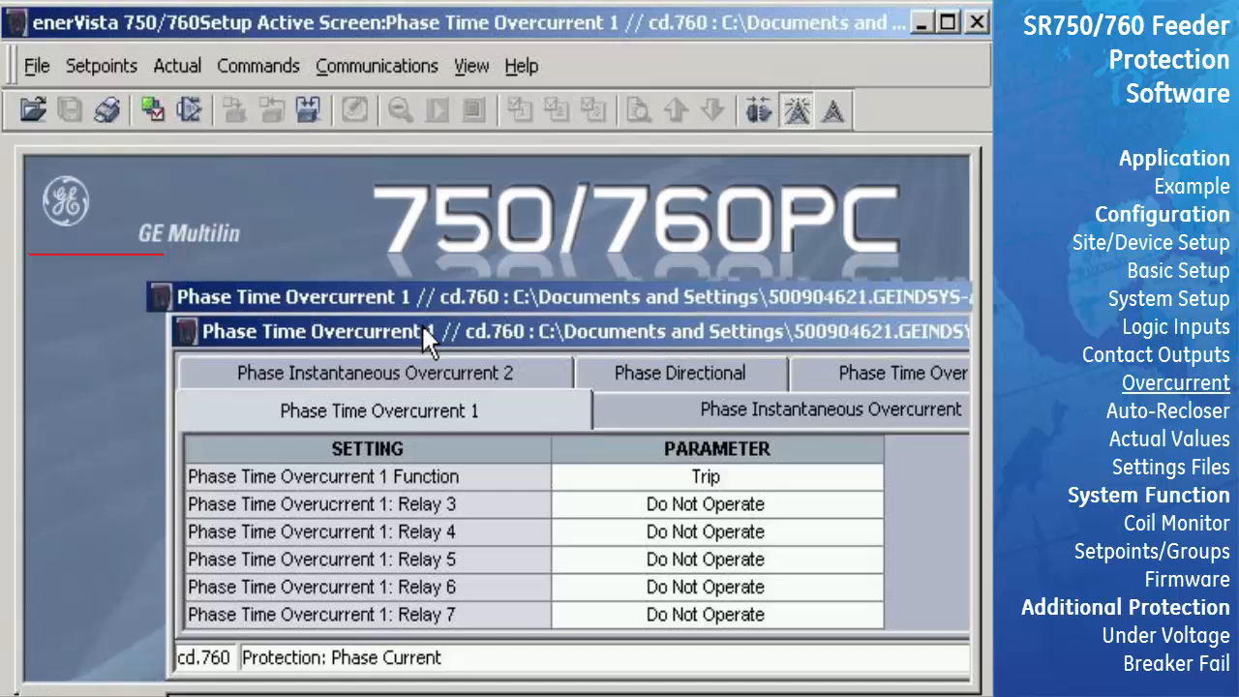
Step: For Phase Instantaneous Overcurrent 1, set the pickup to 3.20 x CT and the function to Trip & AutoReclose
{"action": "left_click", "coordinate": [671, 266]}
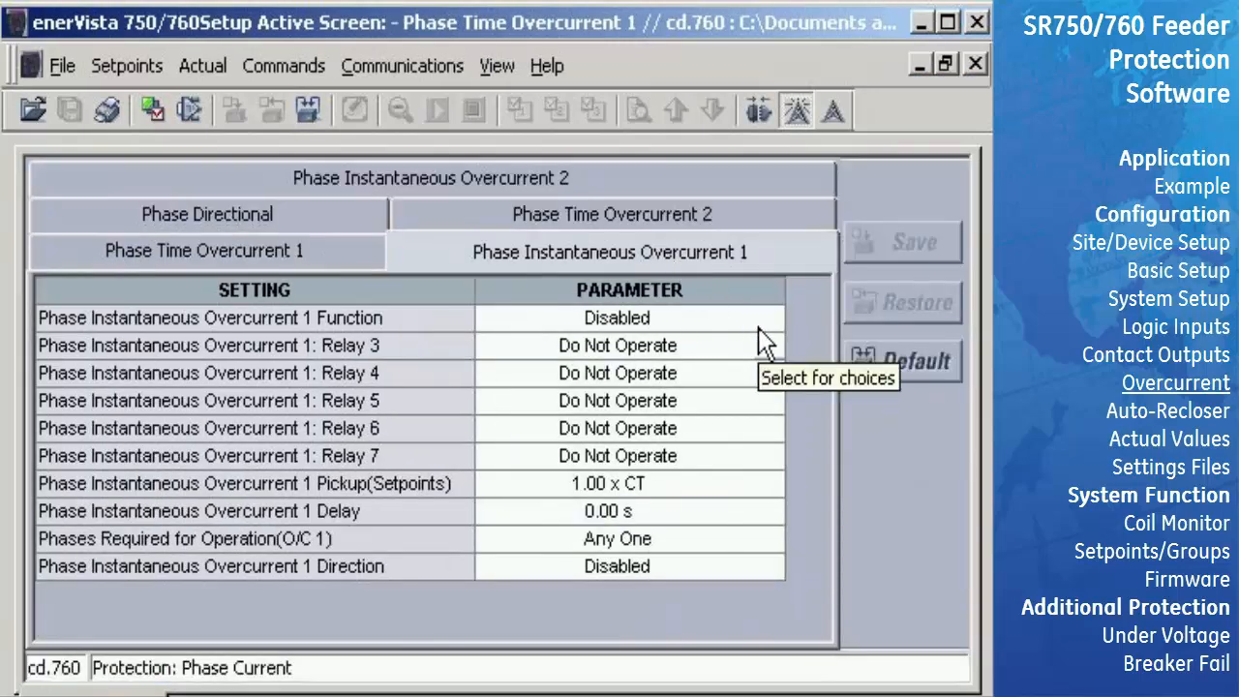
{"action": "left_click", "coordinate": [774, 484]}
{"action": "type", "text": "3.2"}
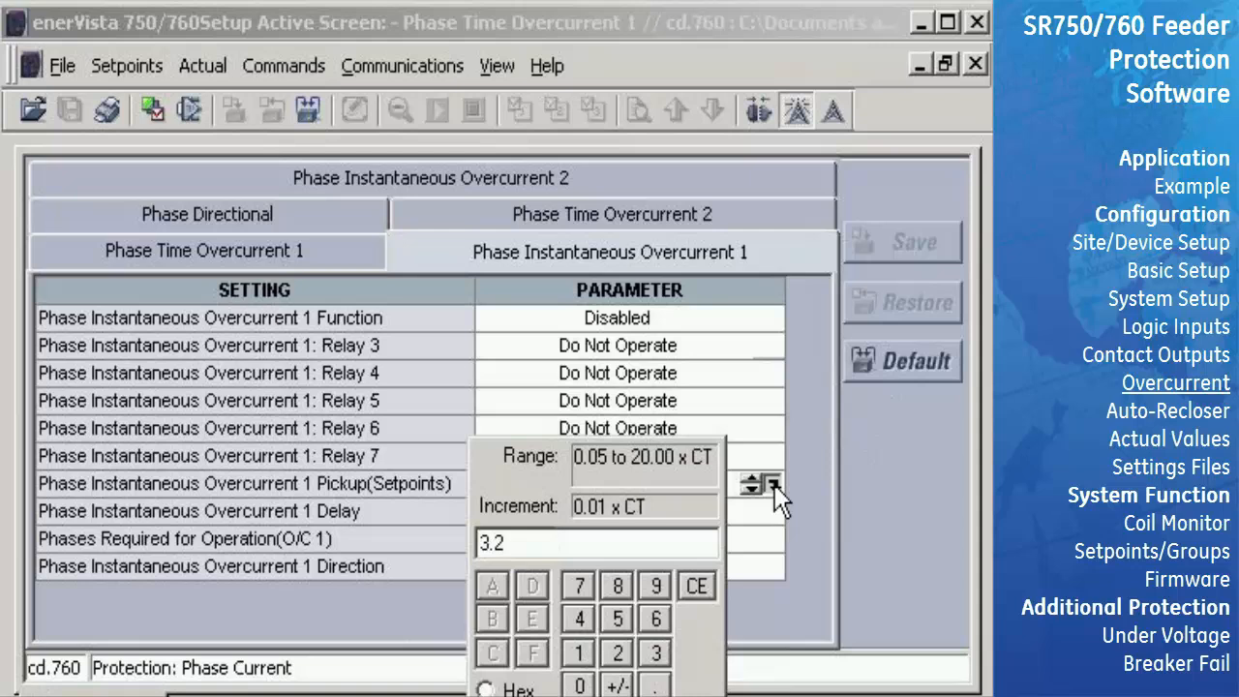
{"action": "left_click", "coordinate": [774, 484]}
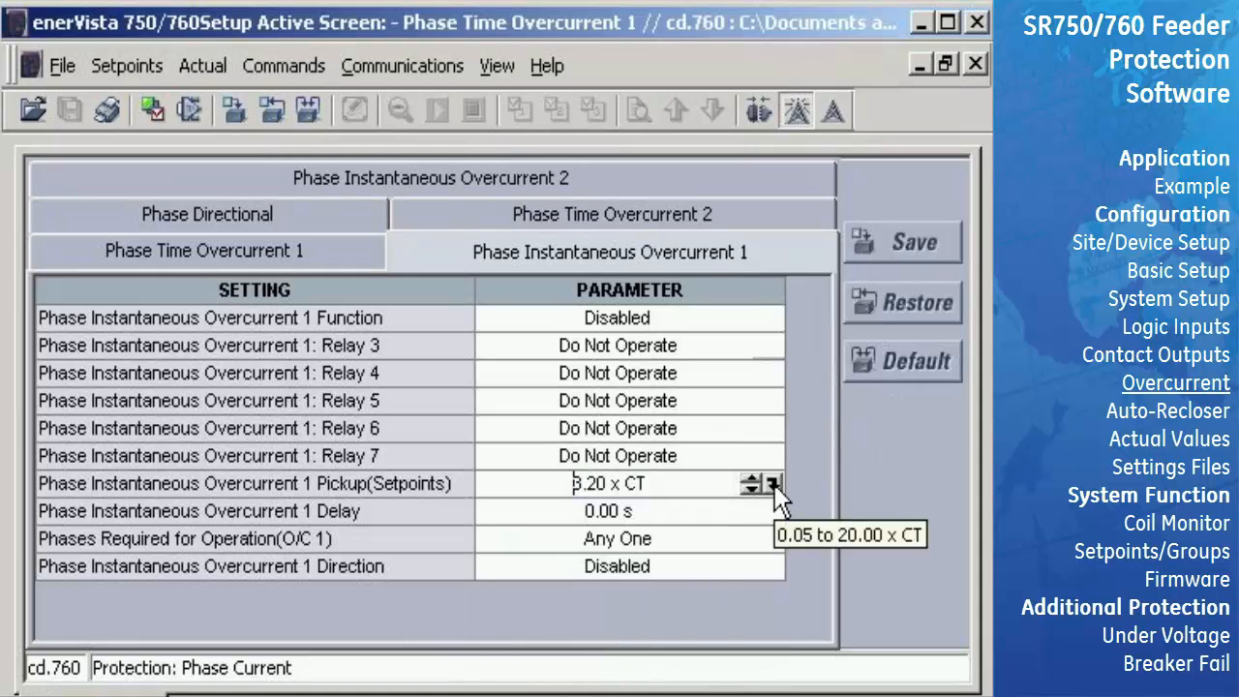
{"action": "left_click", "coordinate": [772, 323]}
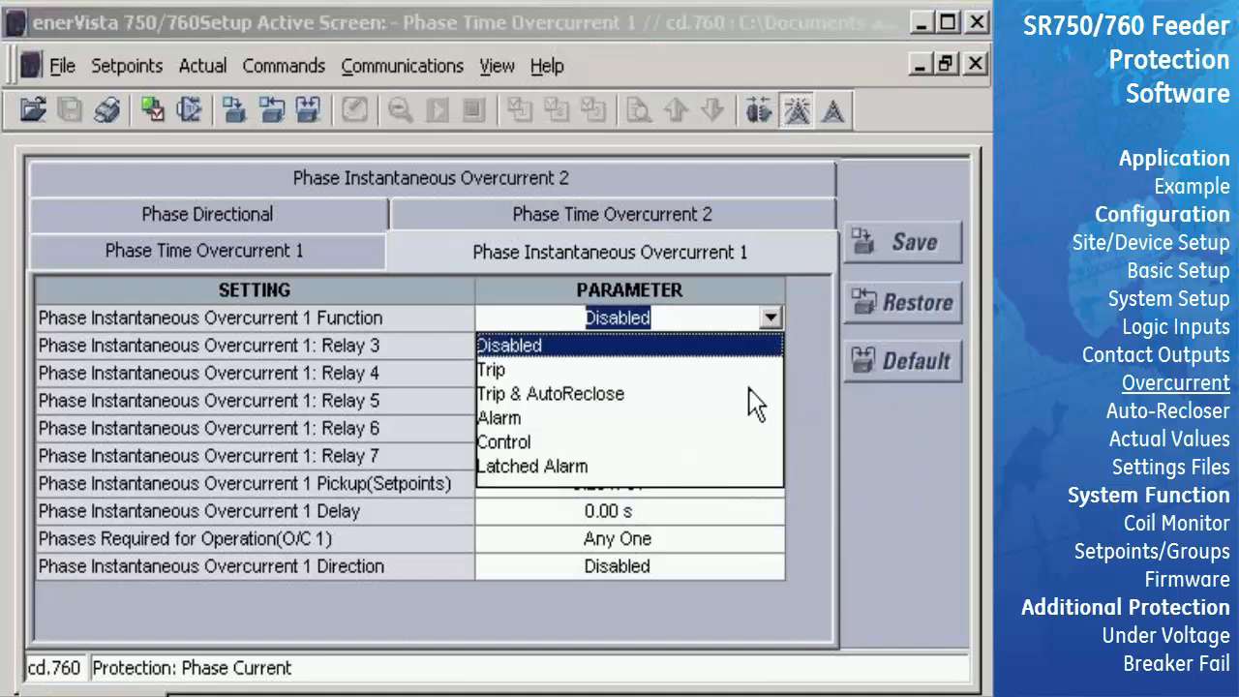
{"action": "left_click", "coordinate": [608, 398]}
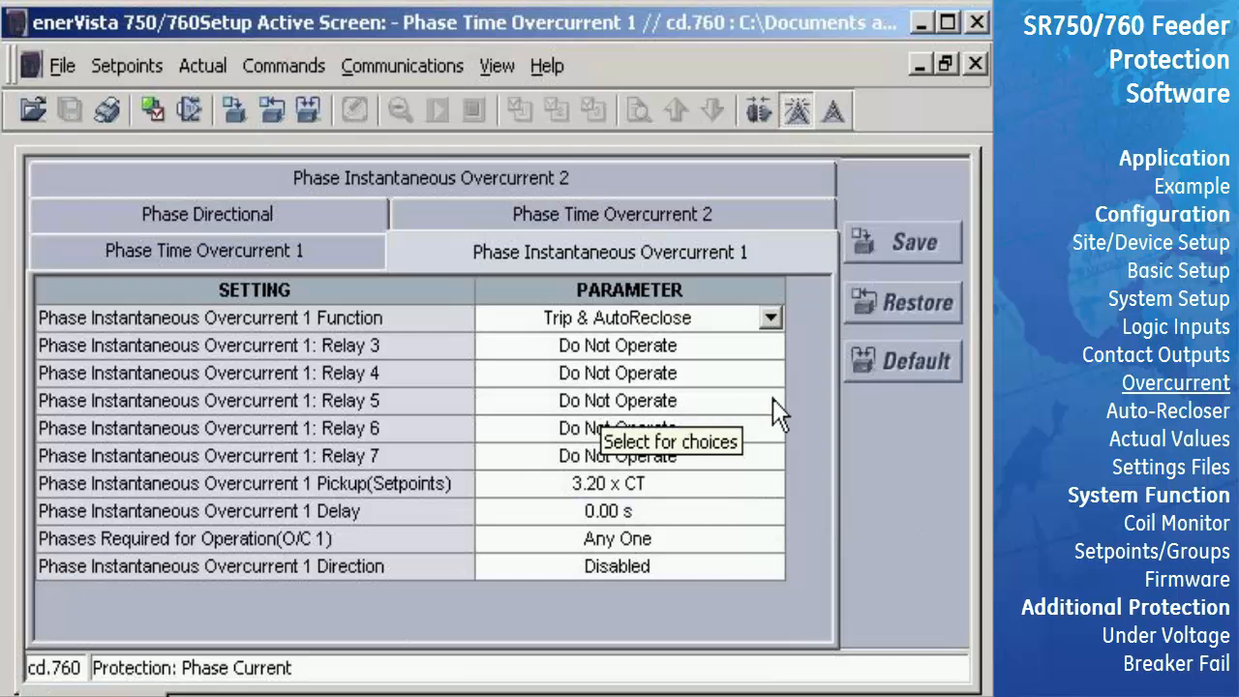
Step: Set the Phase Instantaneous Overcurrent 2 pickup to 3.60 x CT
{"action": "left_click", "coordinate": [479, 178]}
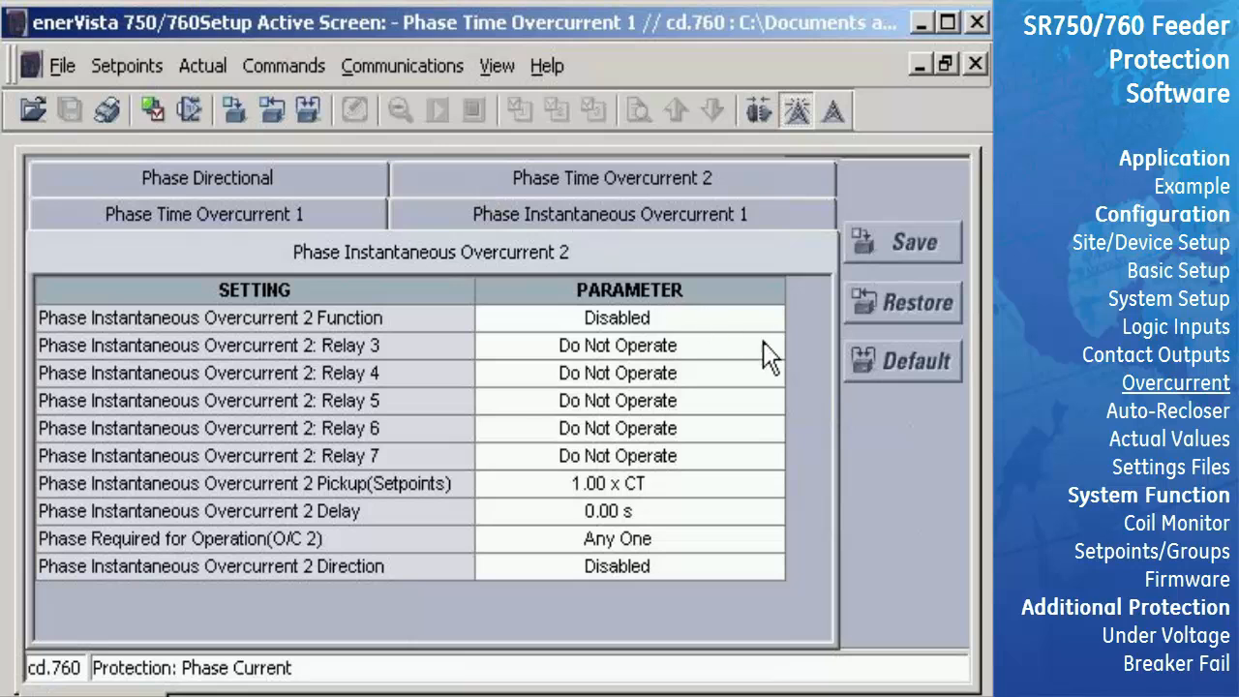
{"action": "left_click", "coordinate": [775, 482]}
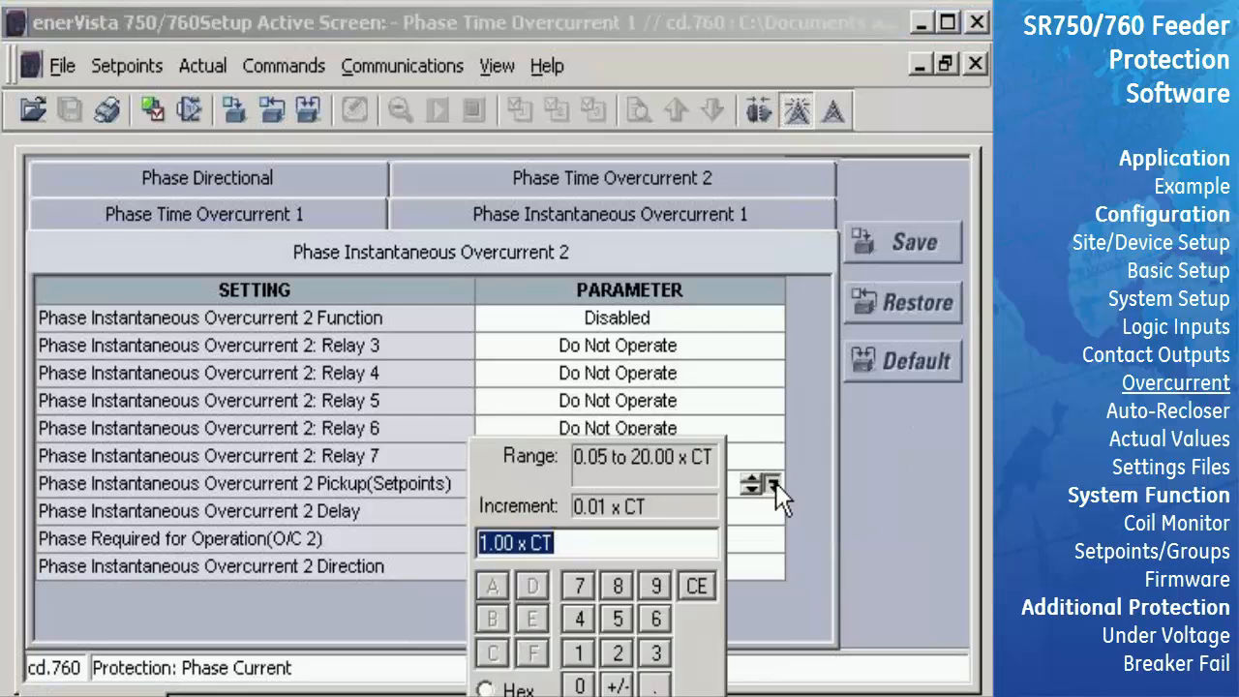
{"action": "type", "text": "3.6"}
{"action": "key", "text": "Return"}
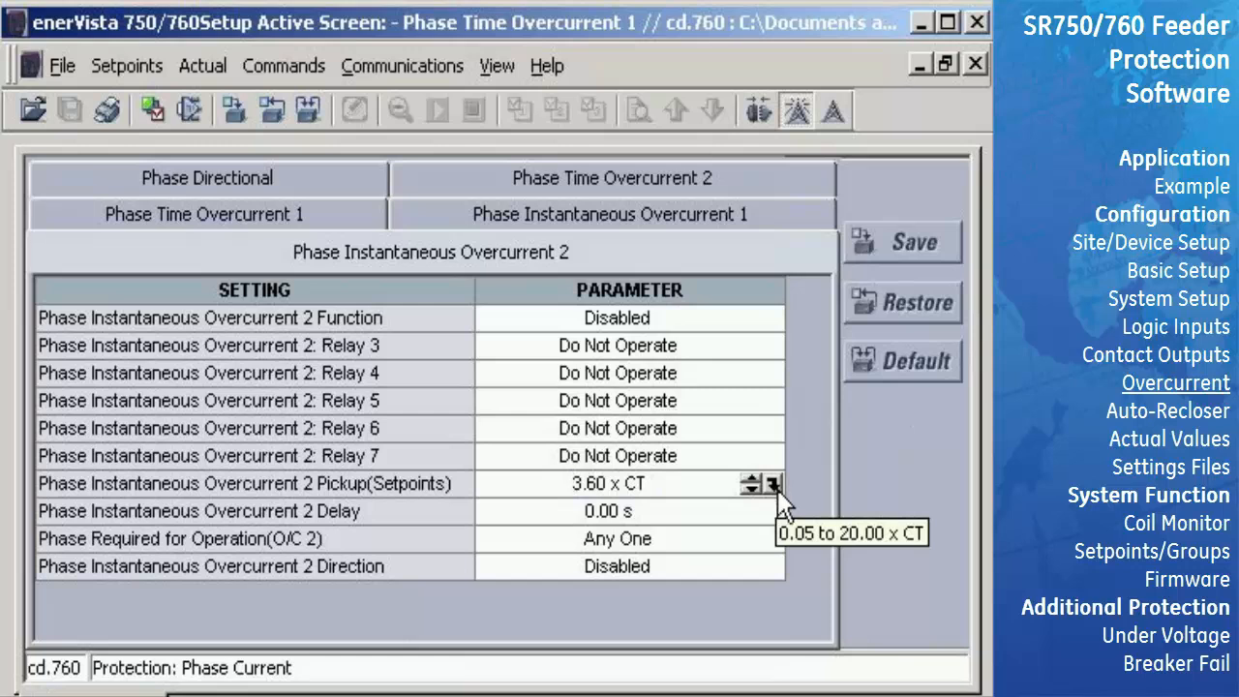
Step: Set the Phase Instantaneous Overcurrent 2 delay to 0.04 s and its function to Trip
{"action": "left_click", "coordinate": [775, 509]}
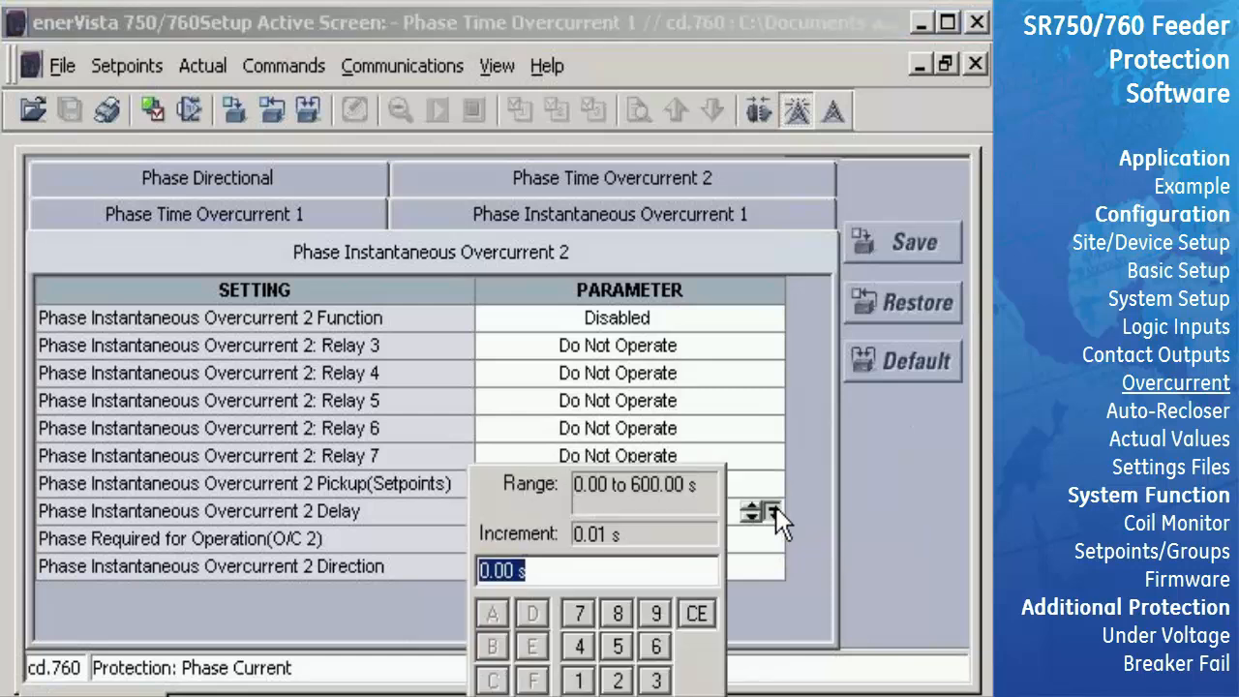
{"action": "key", "text": "BackSpace"}
{"action": "type", "text": ".04"}
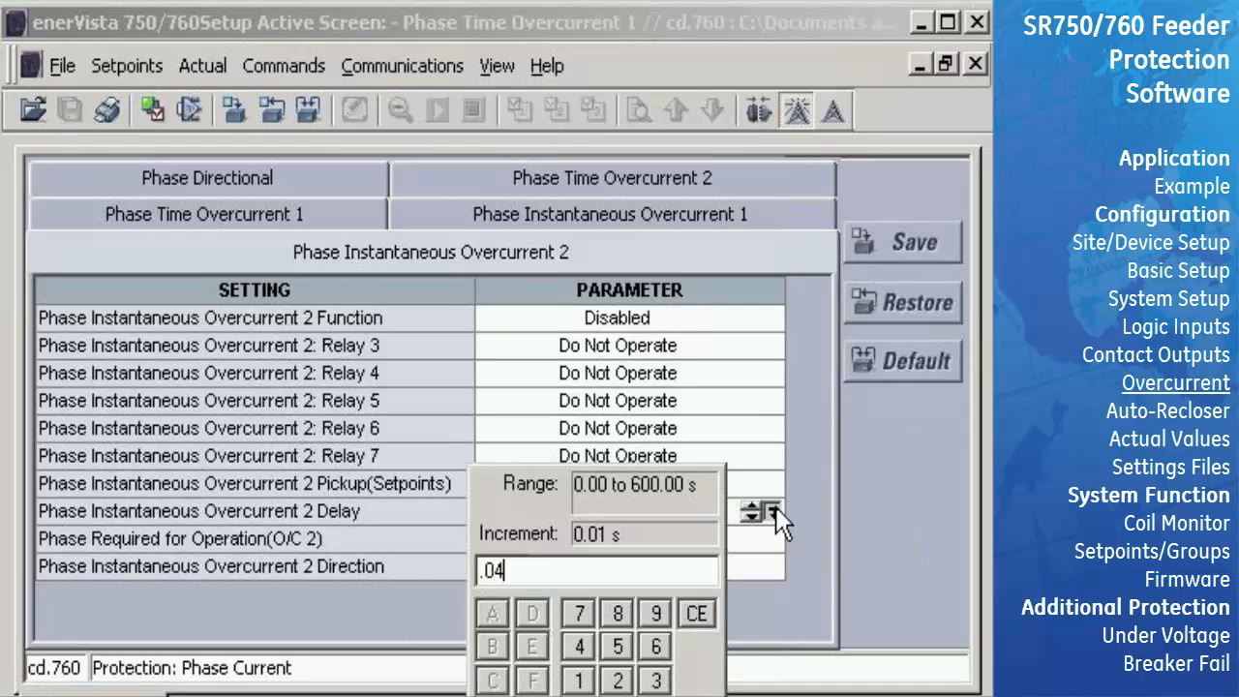
{"action": "key", "text": "Return"}
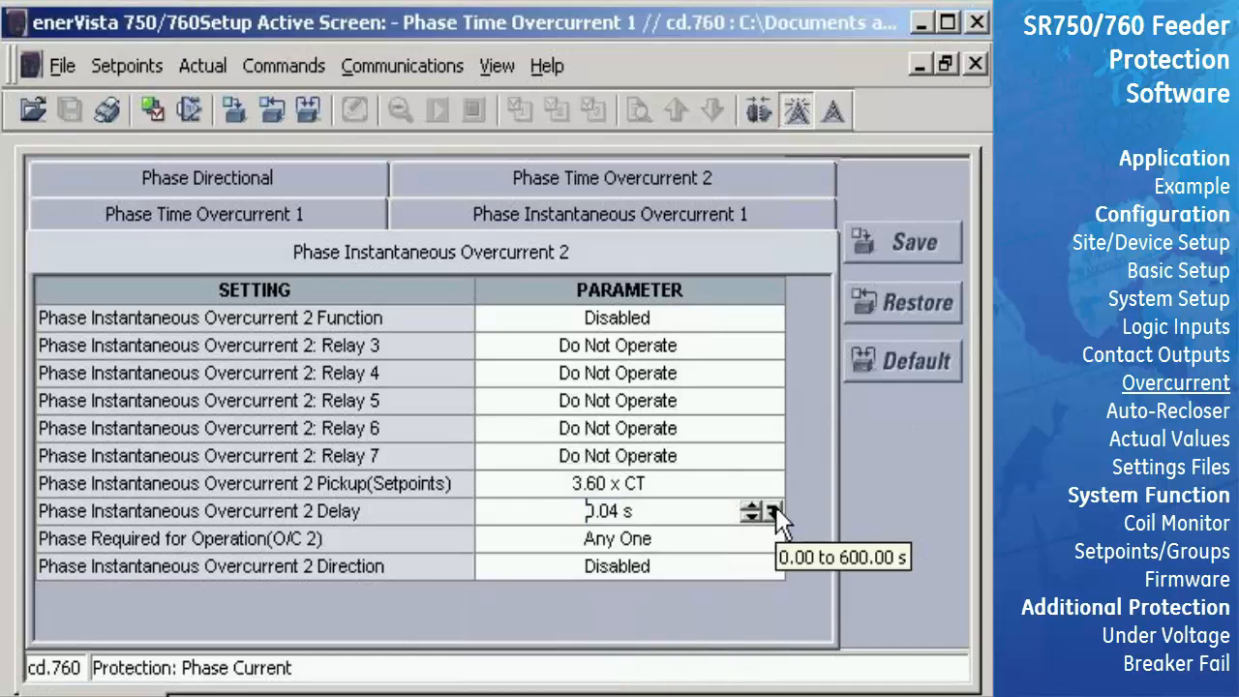
{"action": "left_click", "coordinate": [772, 317]}
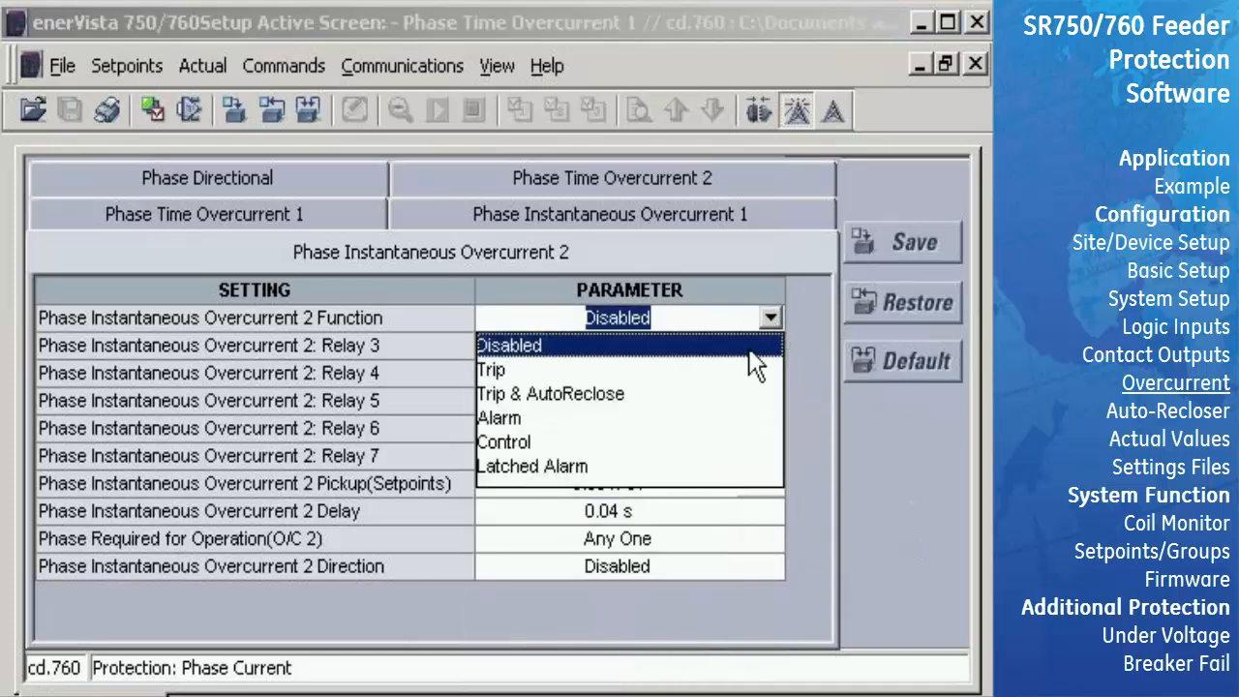
{"action": "left_click", "coordinate": [758, 370]}
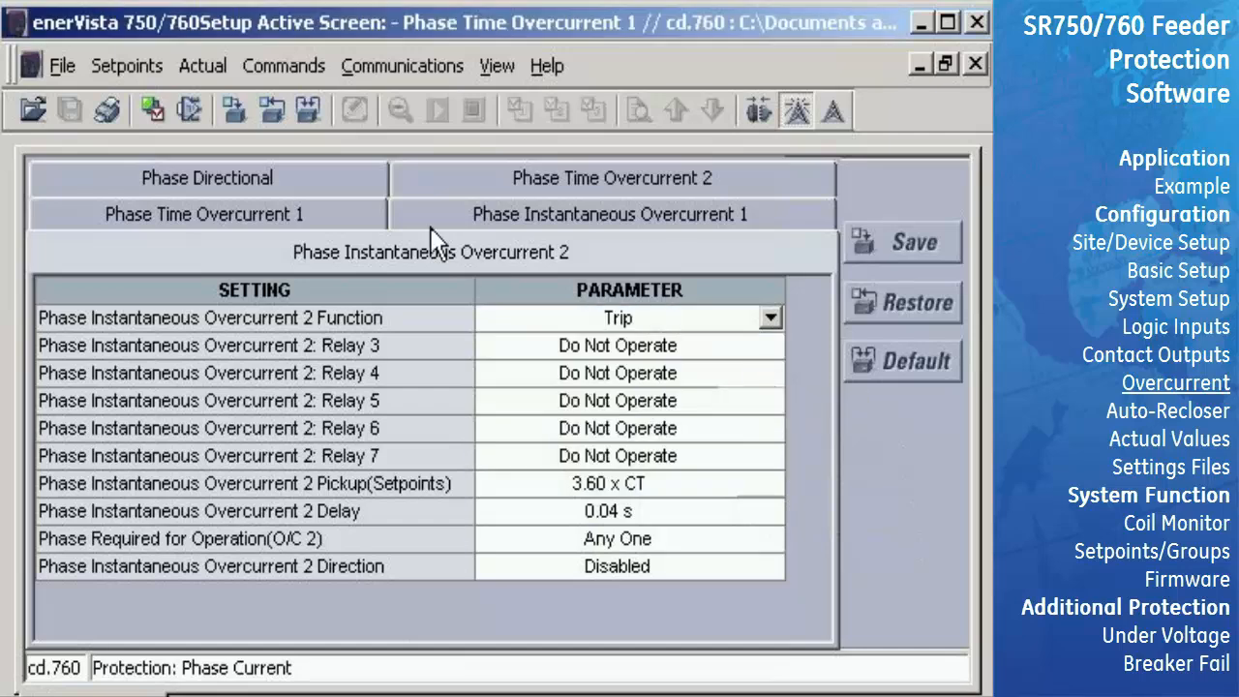
Step: Set the Phase Time Overcurrent 1 pickup to 2.40 x CT and save the Phase Current settings
{"action": "left_click", "coordinate": [293, 213]}
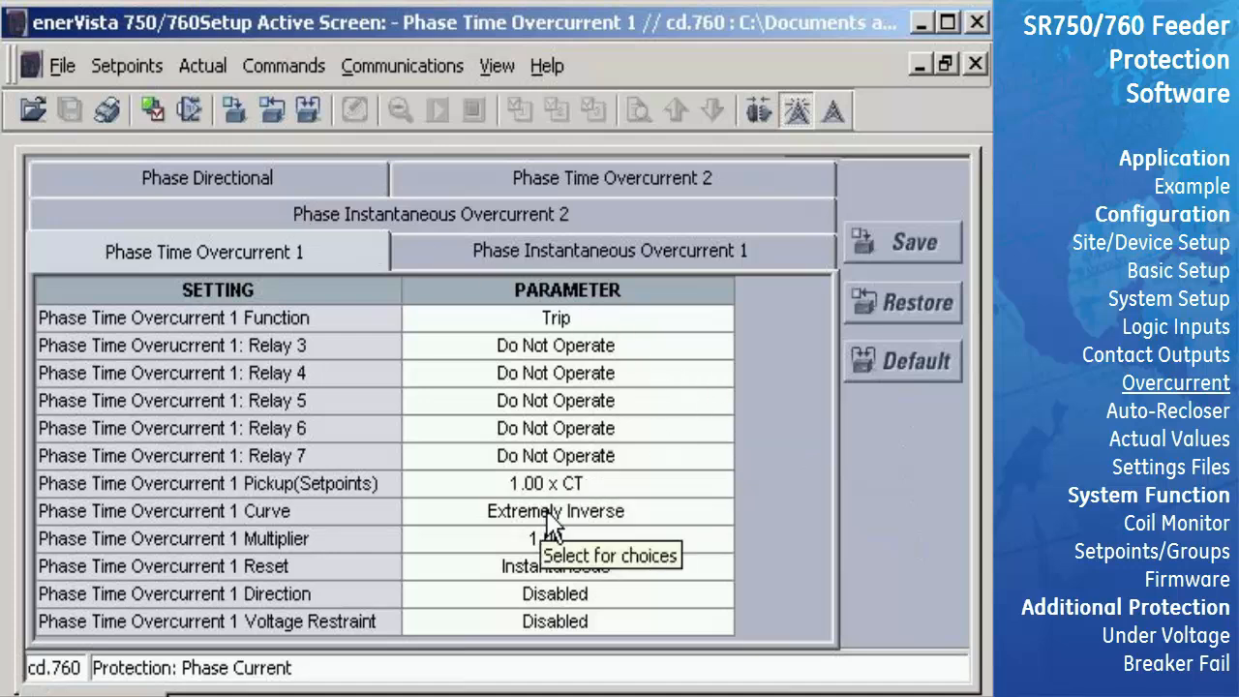
{"action": "left_click", "coordinate": [636, 535]}
{"action": "left_click", "coordinate": [723, 483]}
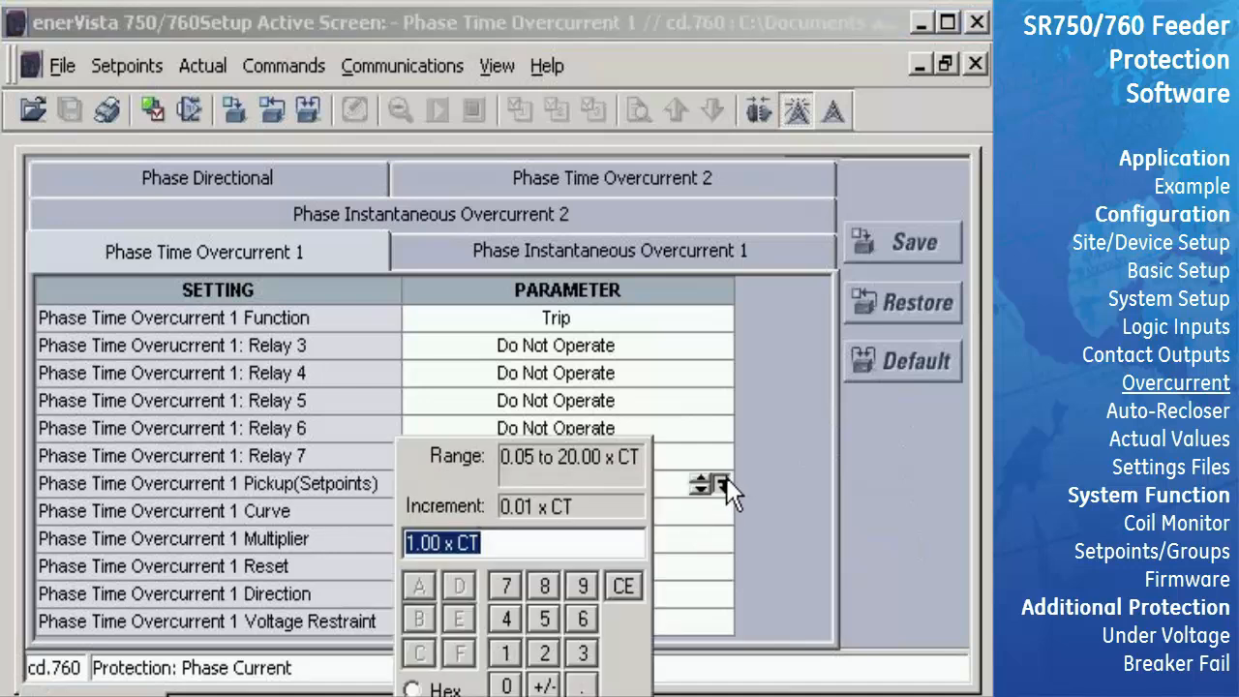
{"action": "type", "text": "2.4"}
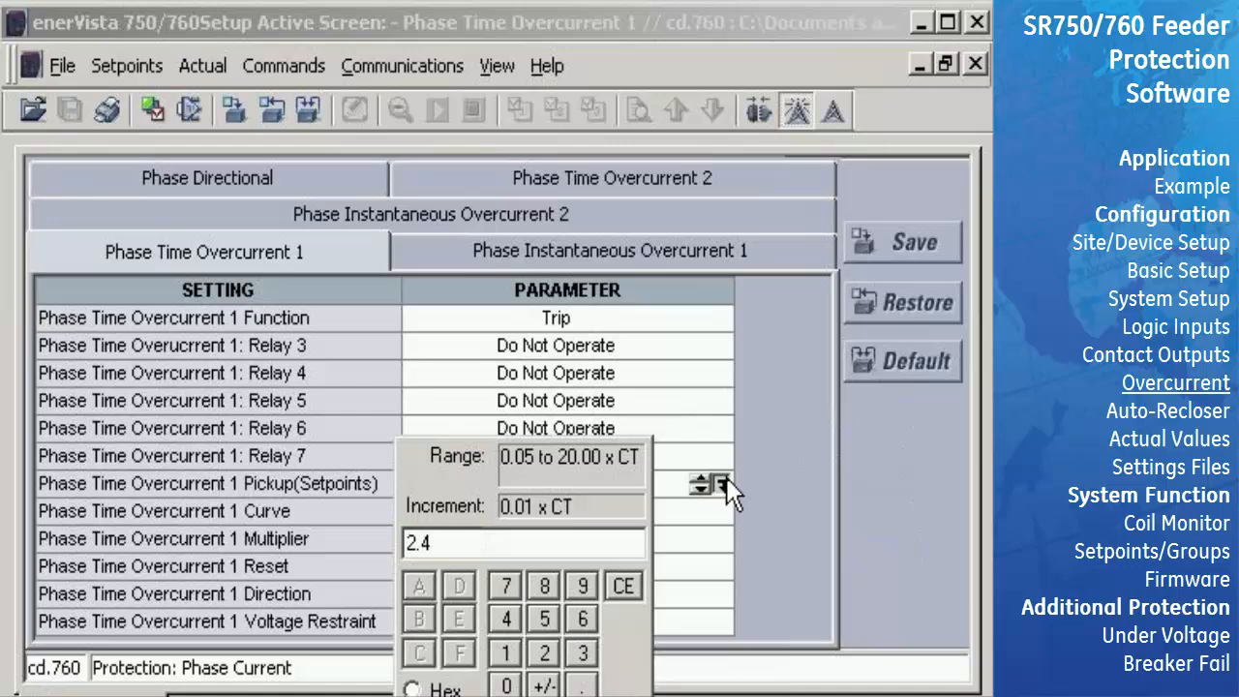
{"action": "key", "text": "Return"}
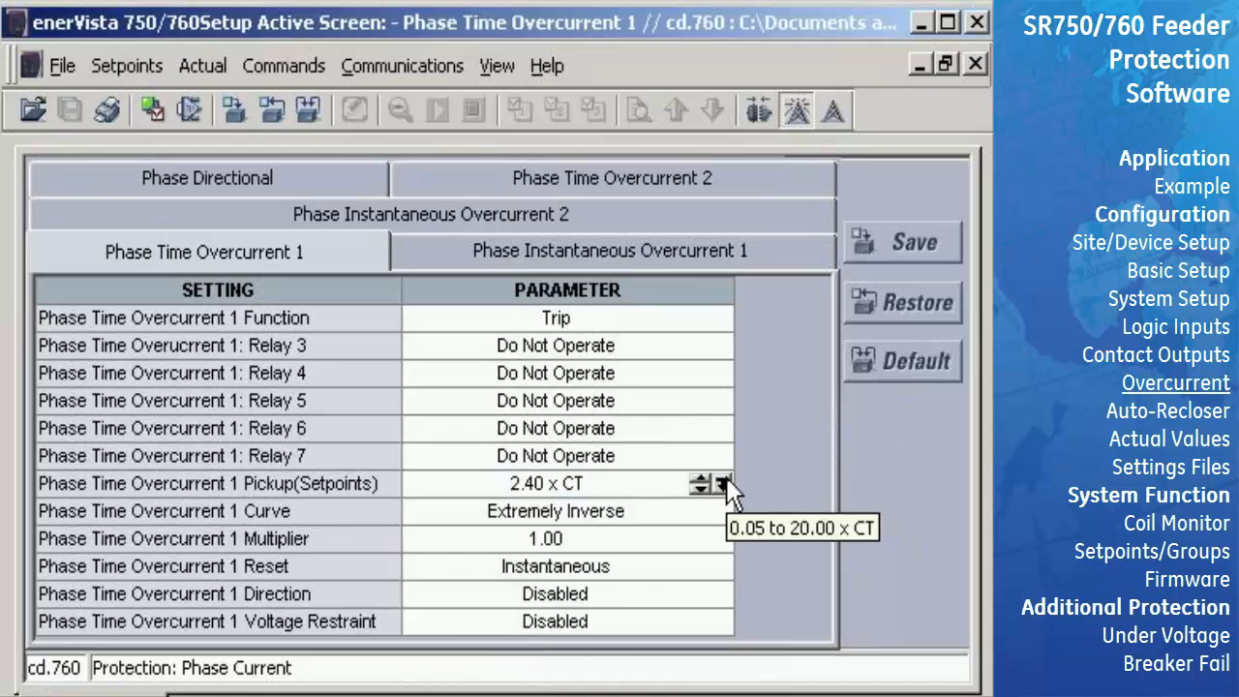
{"action": "left_click", "coordinate": [910, 245]}
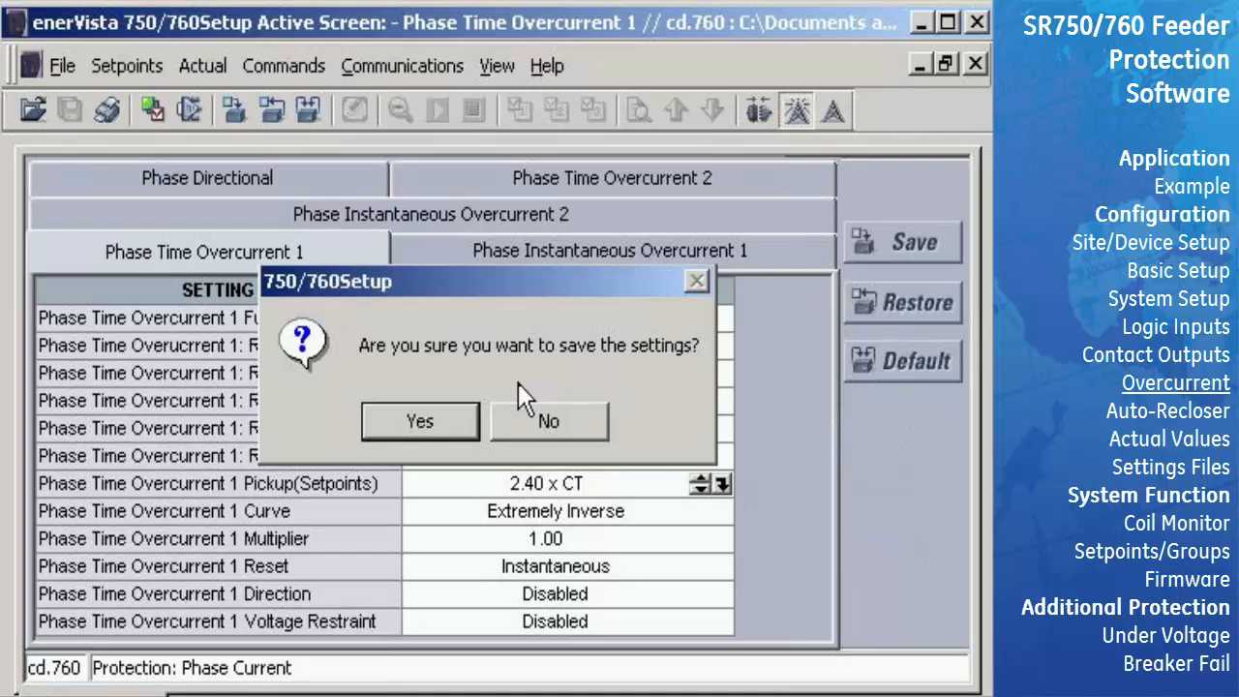
{"action": "left_click", "coordinate": [423, 417]}
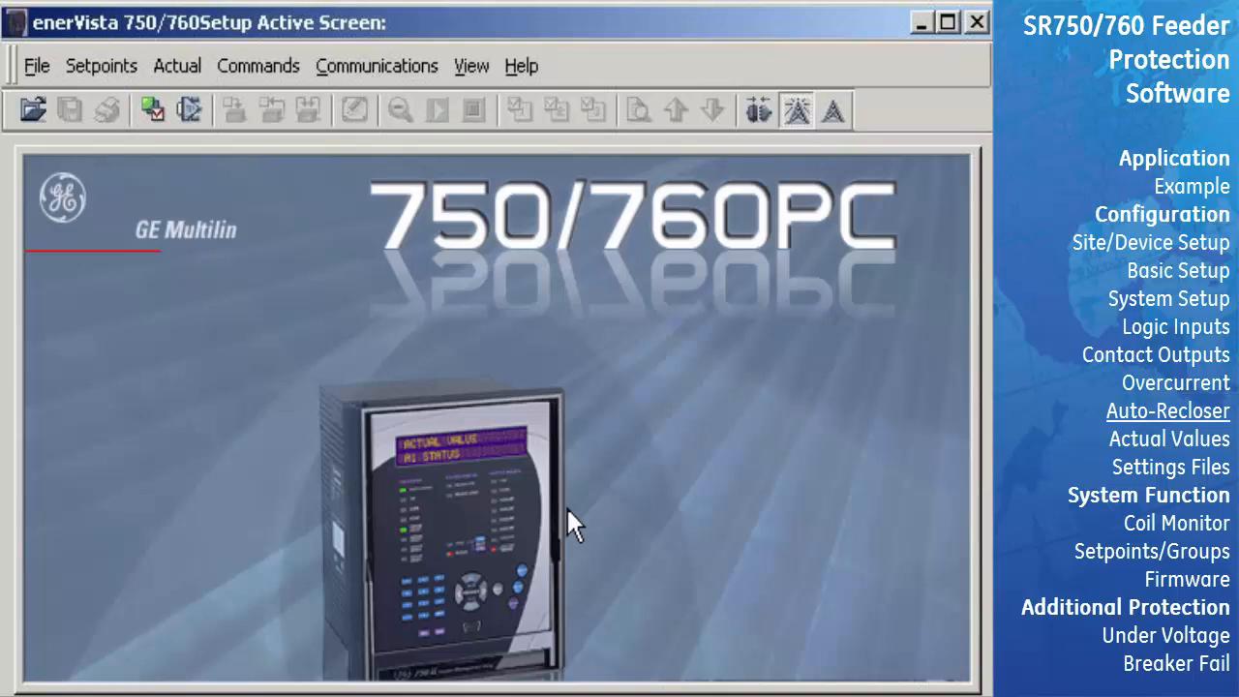
Step: Open the Auto Reclose control setpoints and maximize them
{"action": "left_click", "coordinate": [105, 68]}
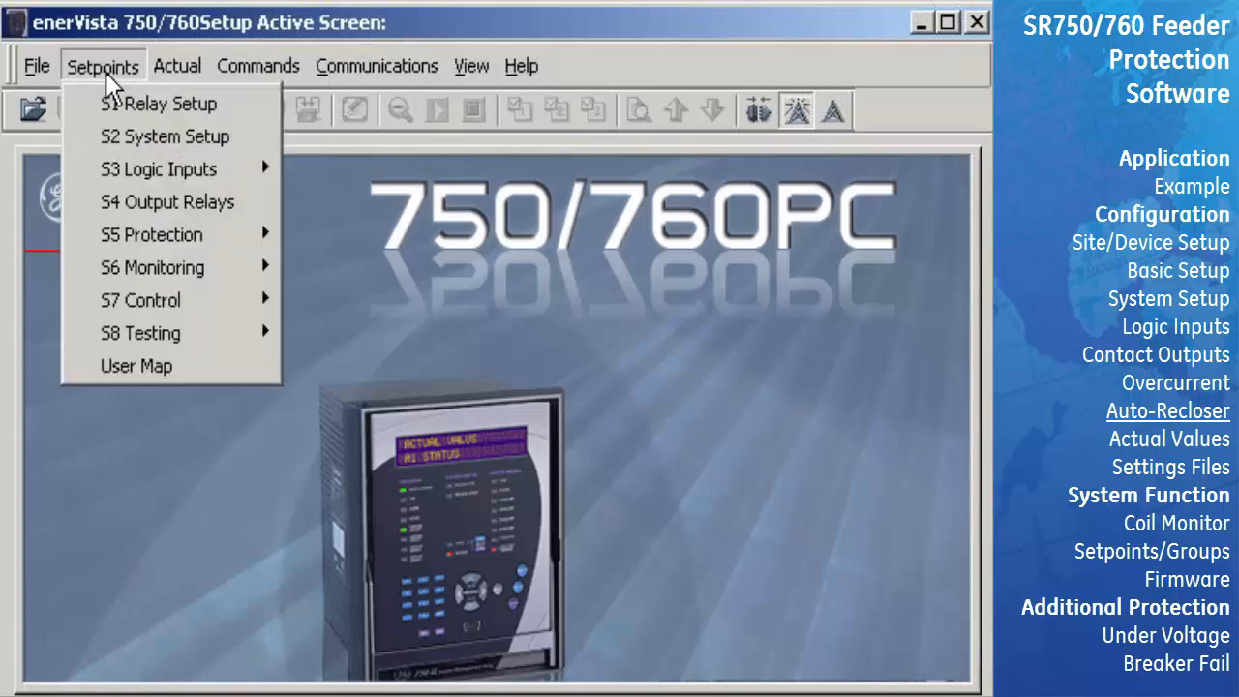
{"action": "mouse_move", "coordinate": [145, 300]}
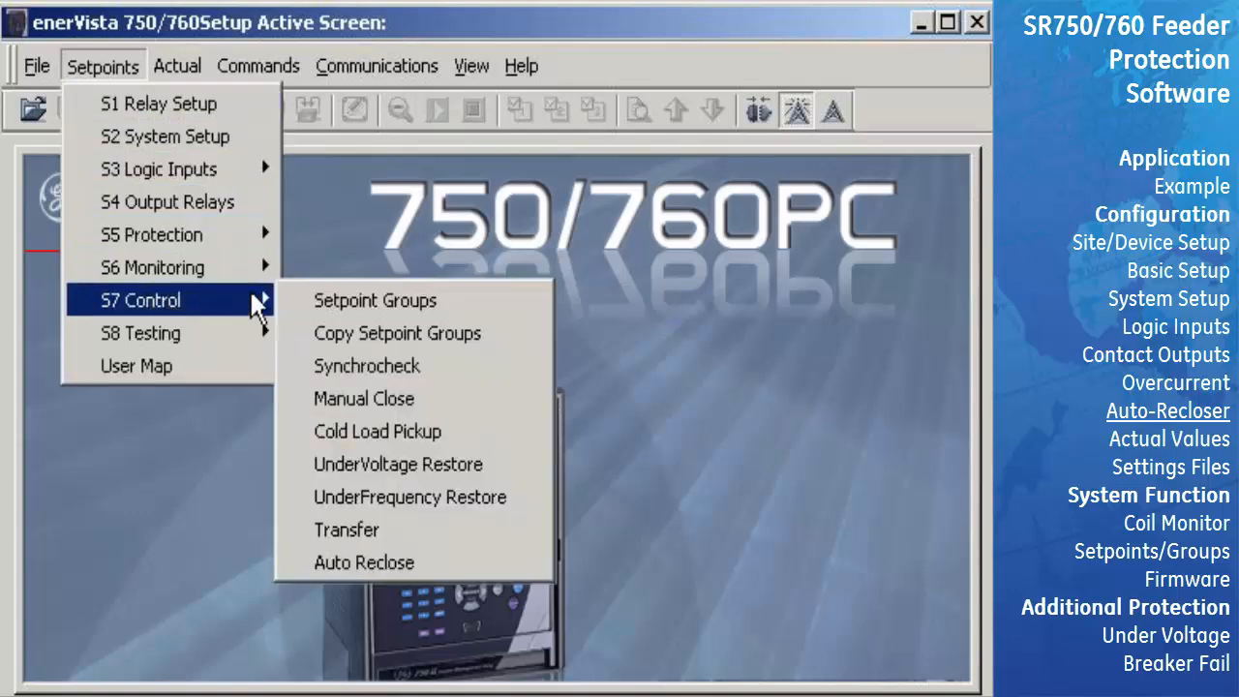
{"action": "left_click", "coordinate": [392, 562]}
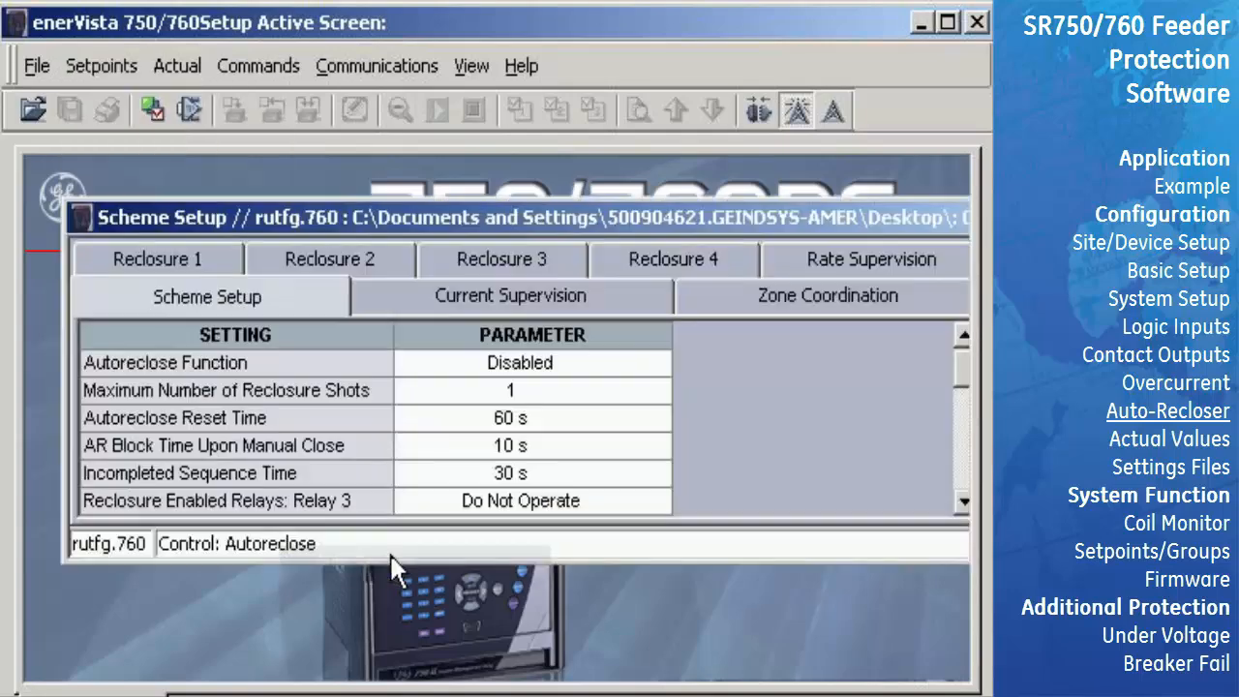
{"action": "double_click", "coordinate": [505, 217]}
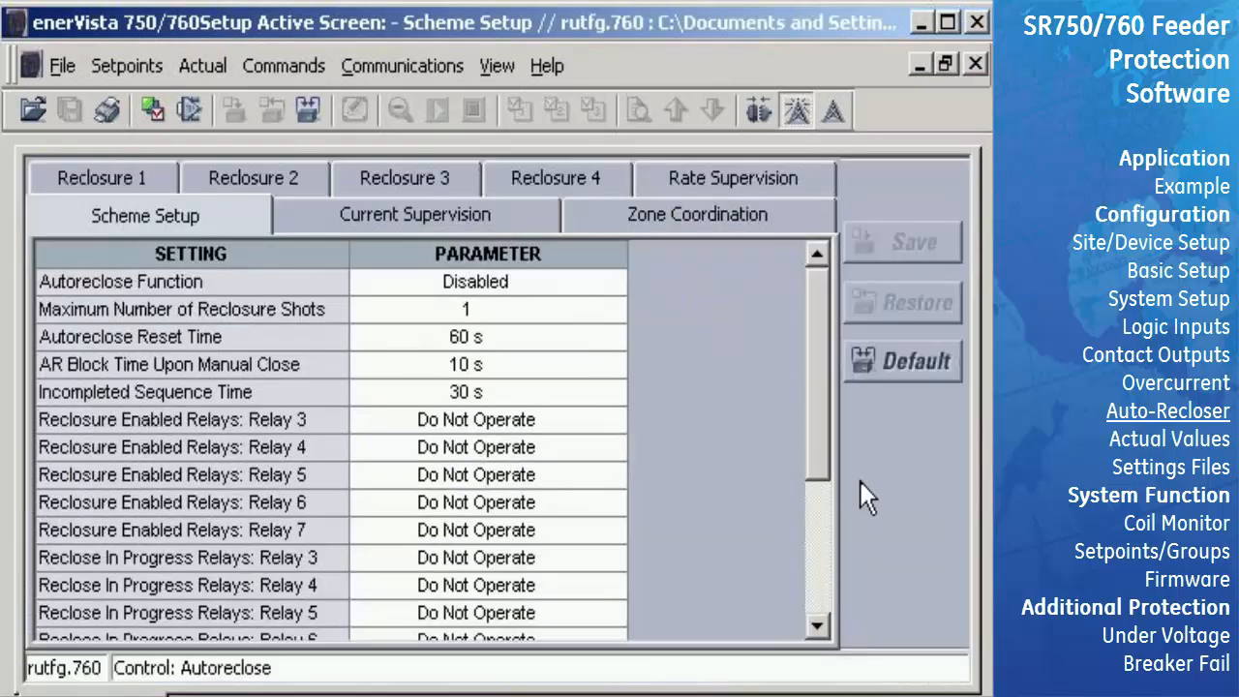
Step: Enable the Autoreclose Function in the scheme setup and save the settings
{"action": "left_click", "coordinate": [615, 283]}
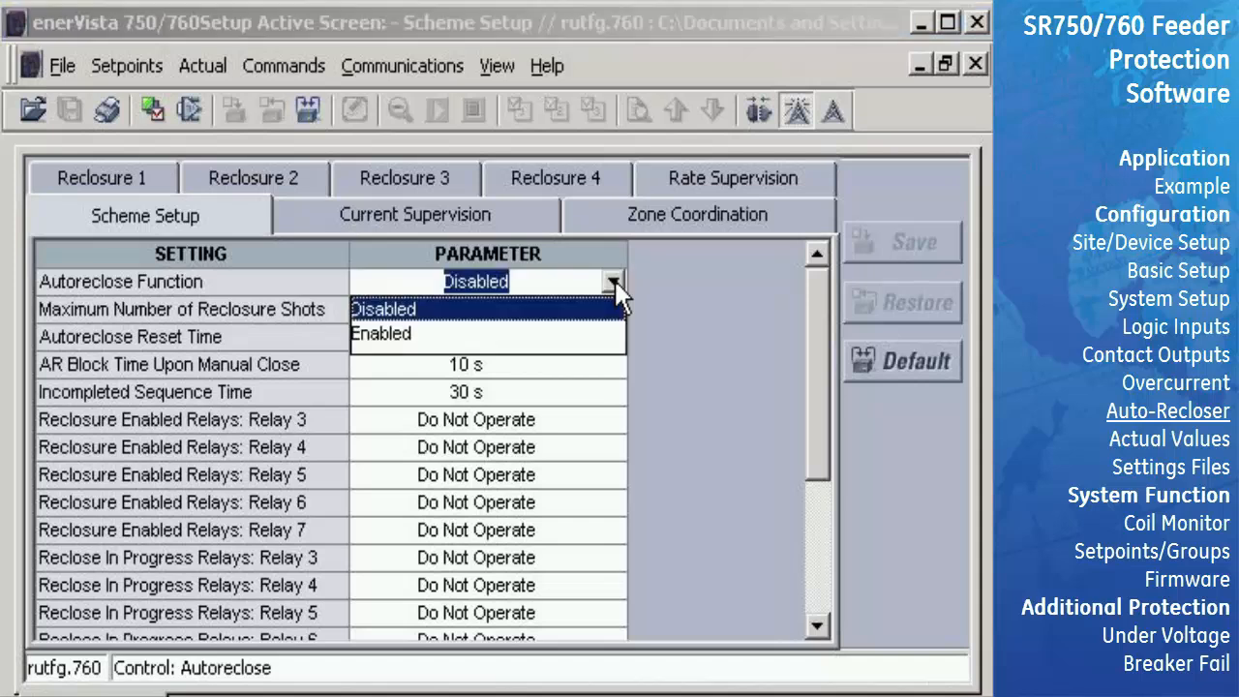
{"action": "left_click", "coordinate": [578, 338]}
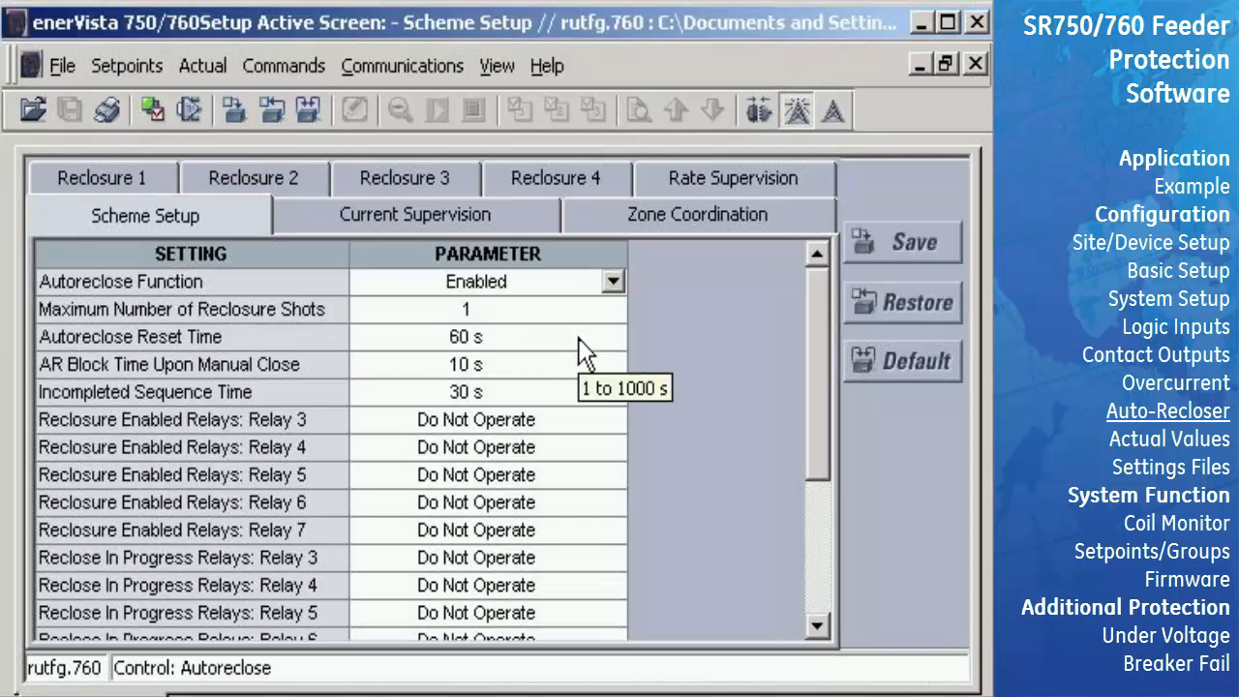
{"action": "left_click", "coordinate": [573, 310]}
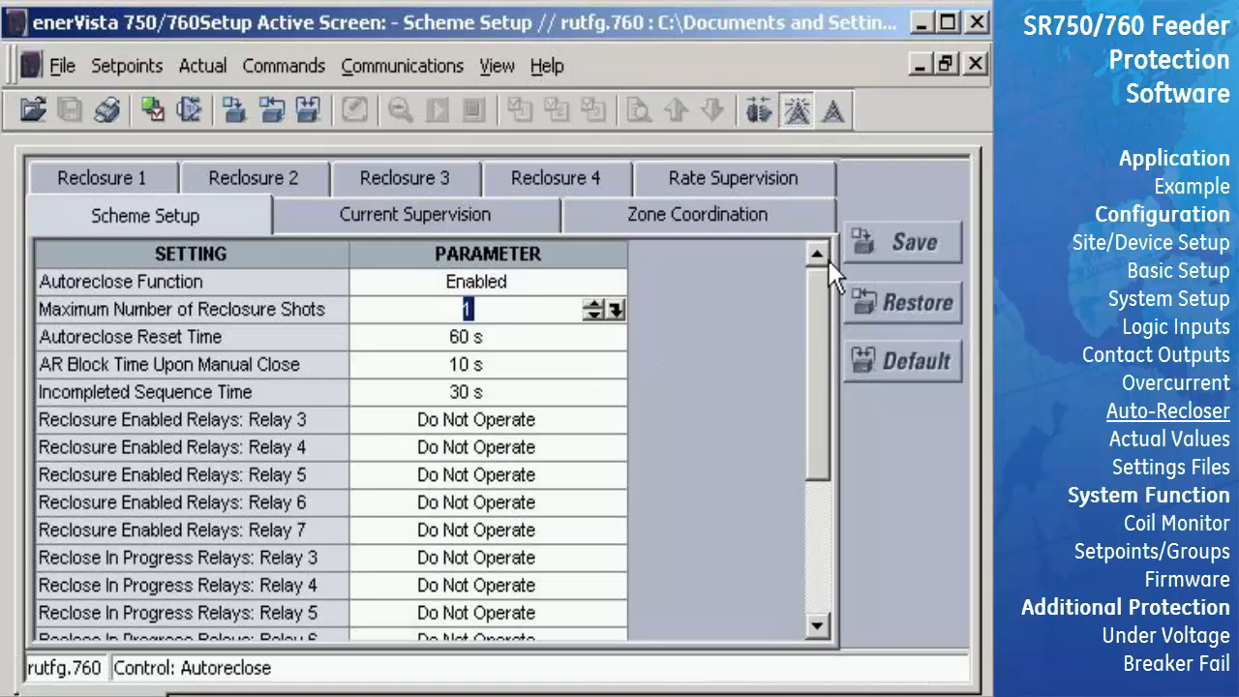
{"action": "left_click", "coordinate": [886, 247]}
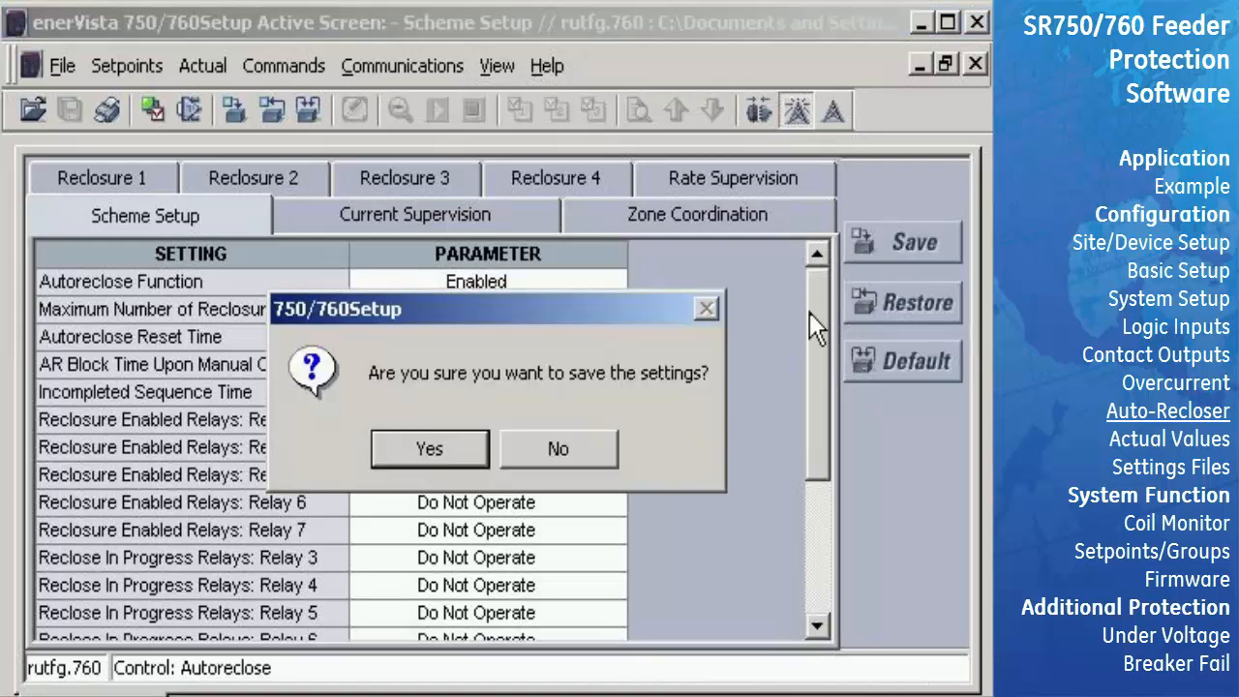
{"action": "left_click", "coordinate": [439, 447]}
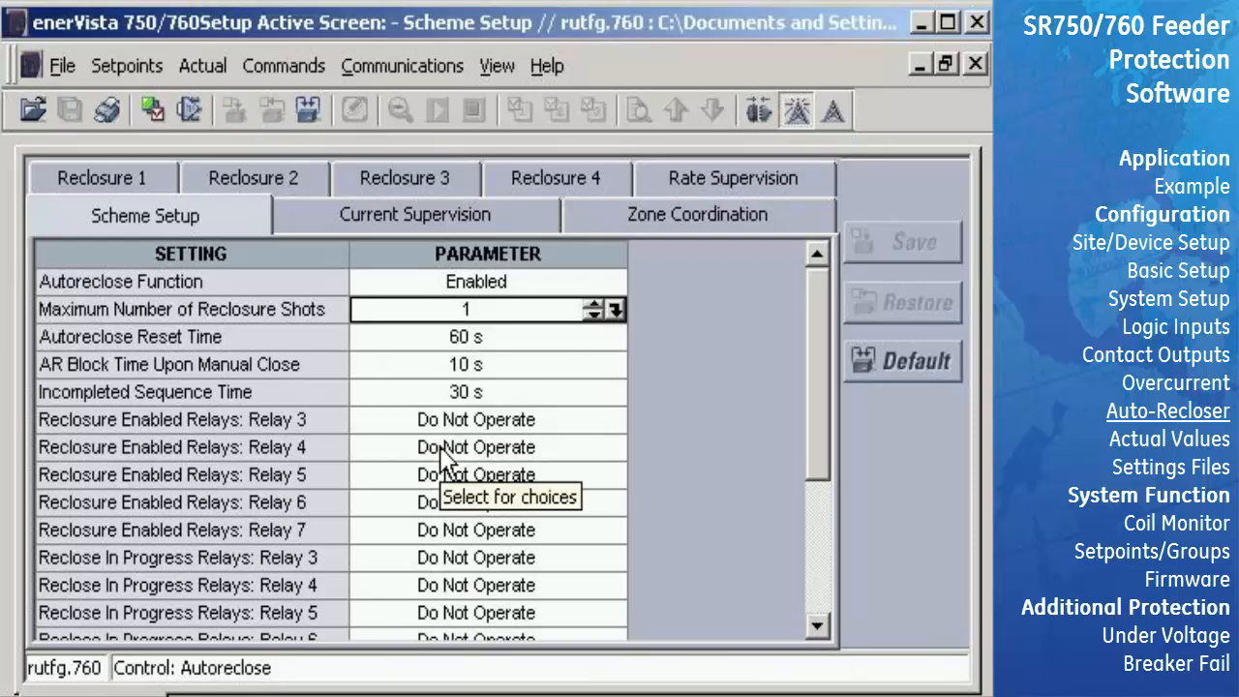
Step: For Reclosure 1, set Phase Inst OC 1 Blocking to Block and save the settings
{"action": "left_click", "coordinate": [146, 184]}
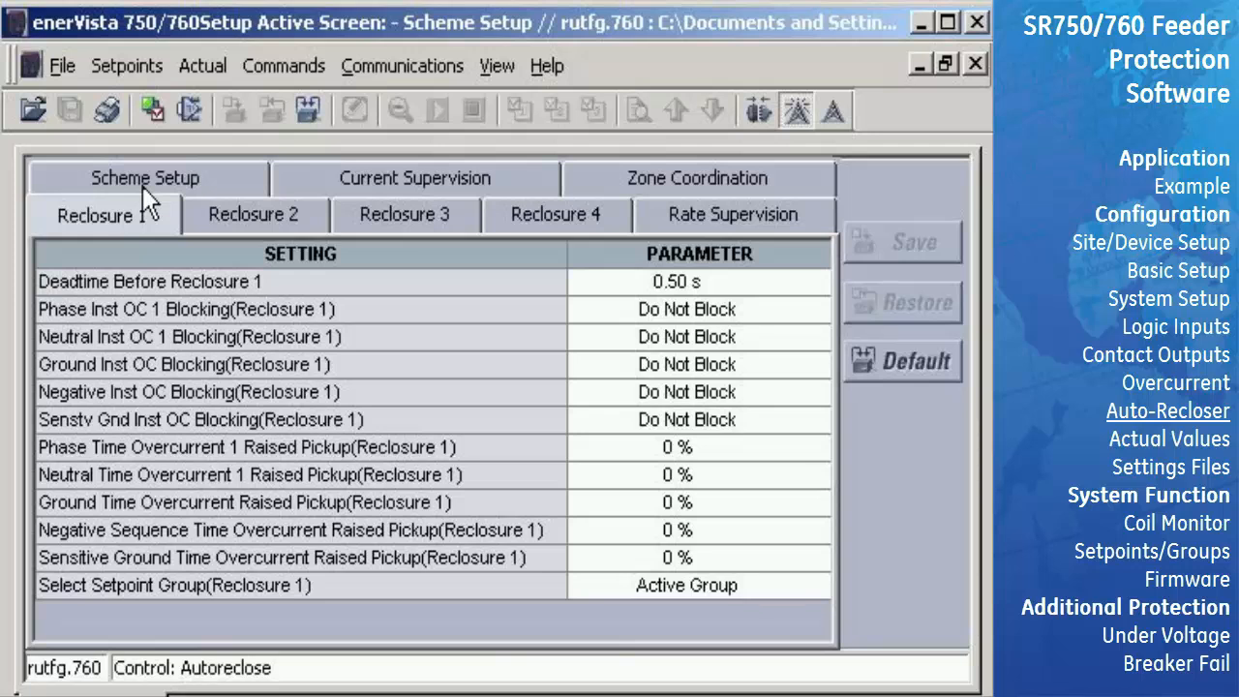
{"action": "left_click", "coordinate": [817, 310]}
{"action": "left_click", "coordinate": [801, 361]}
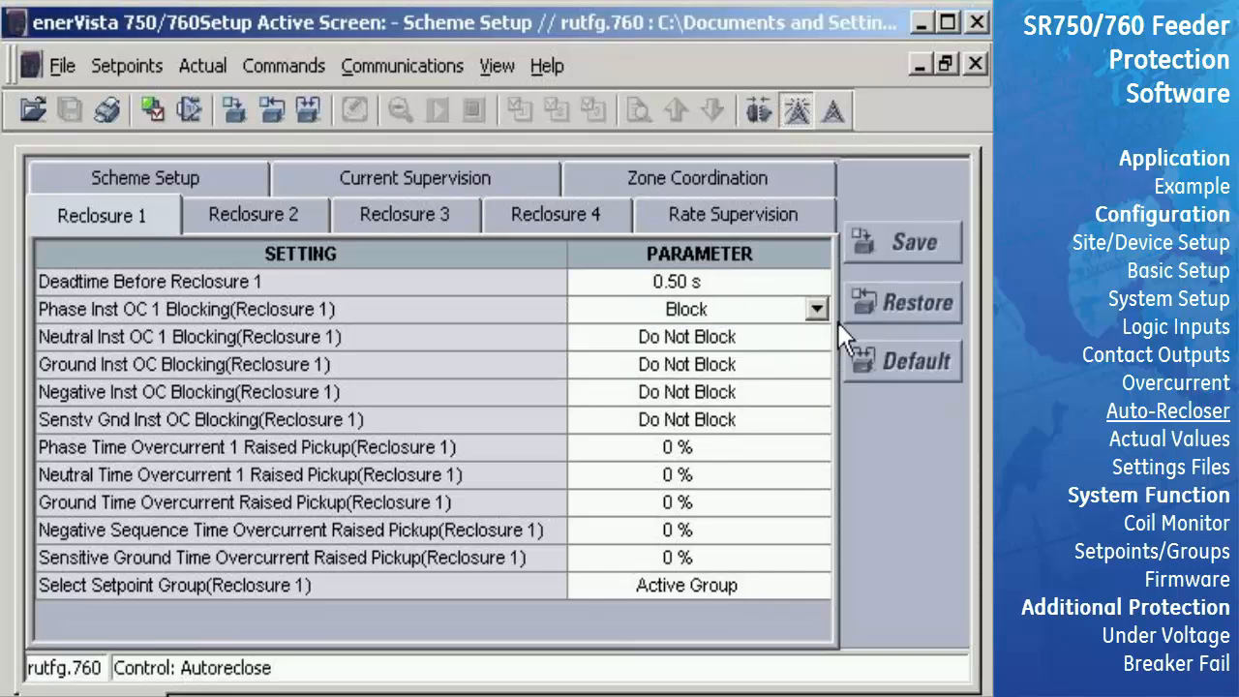
{"action": "left_click", "coordinate": [902, 249]}
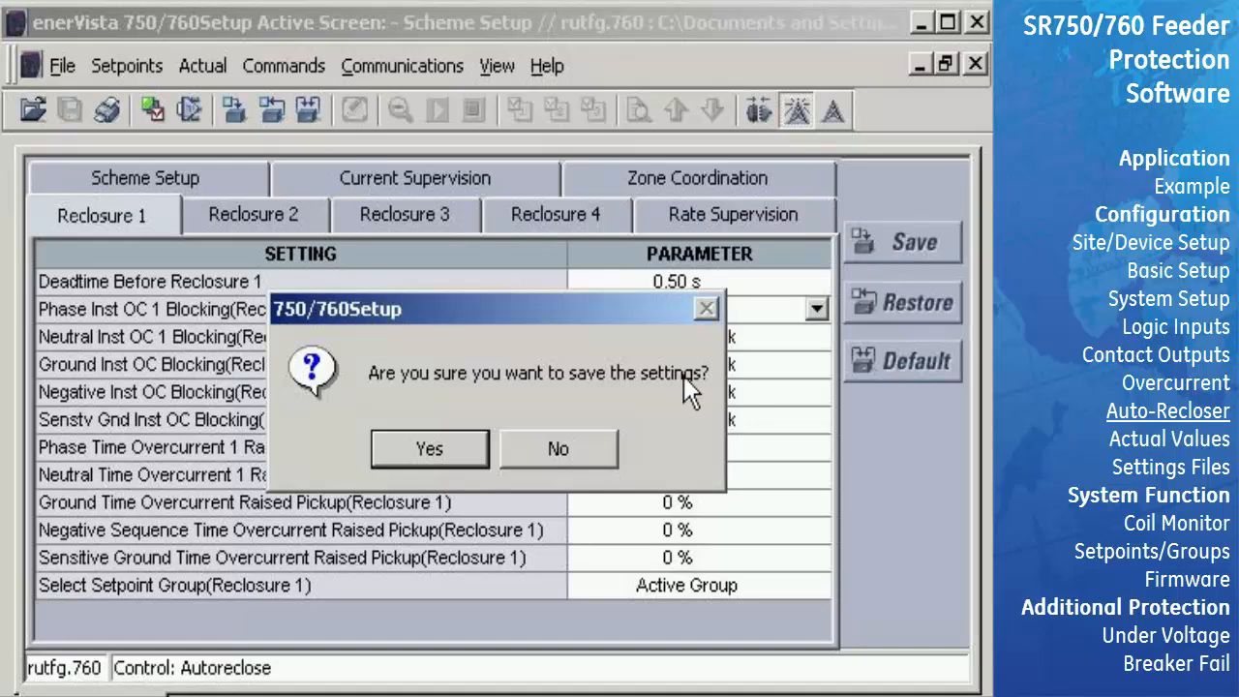
{"action": "left_click", "coordinate": [454, 444]}
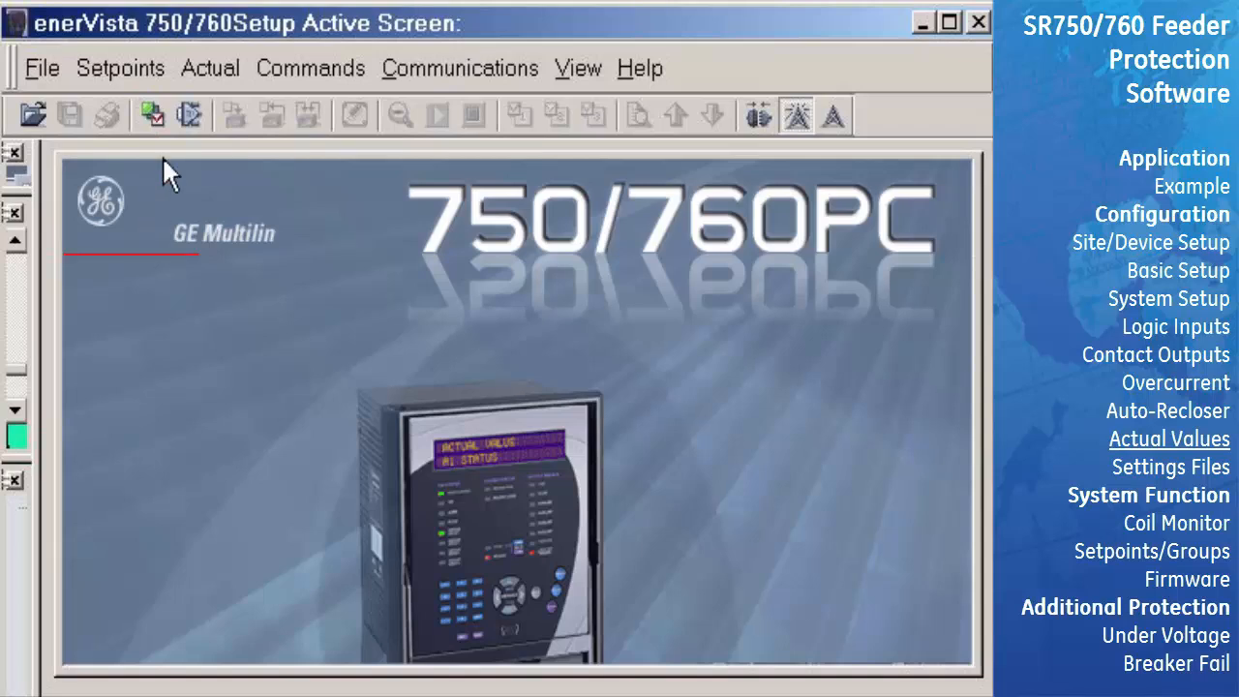
Step: Open the Status actual values maximized, view the clock and hardware input readings, and close them
{"action": "left_click", "coordinate": [184, 70]}
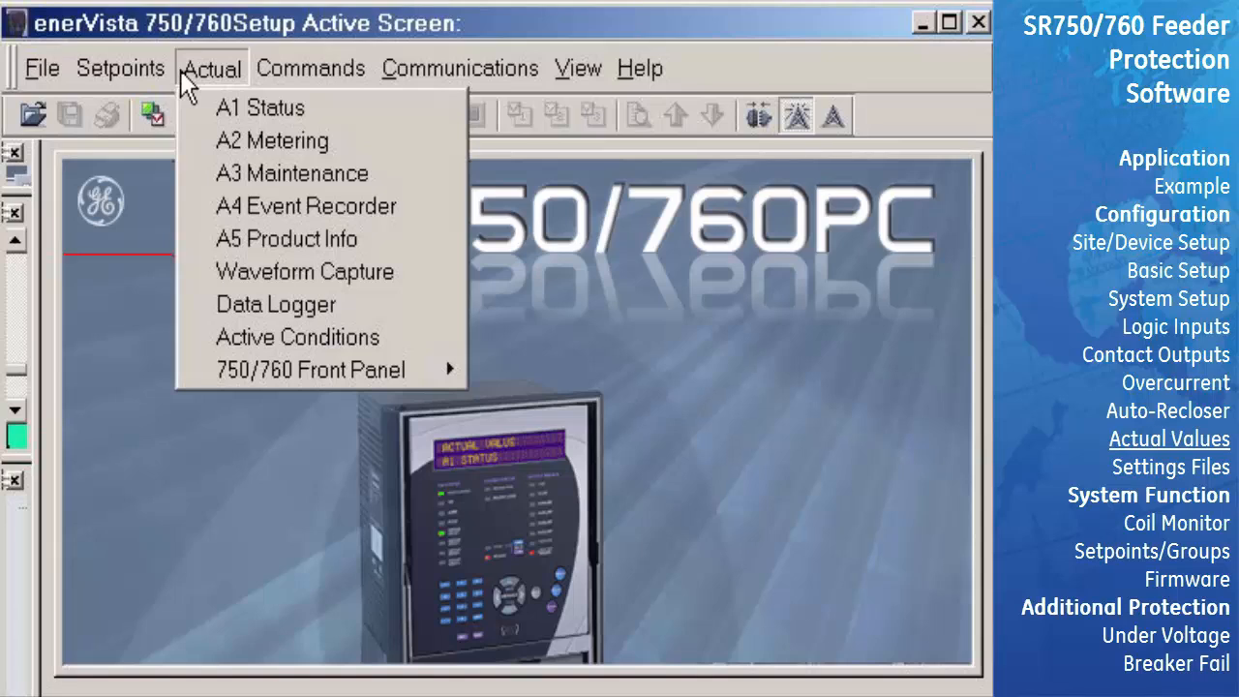
{"action": "left_click", "coordinate": [185, 114]}
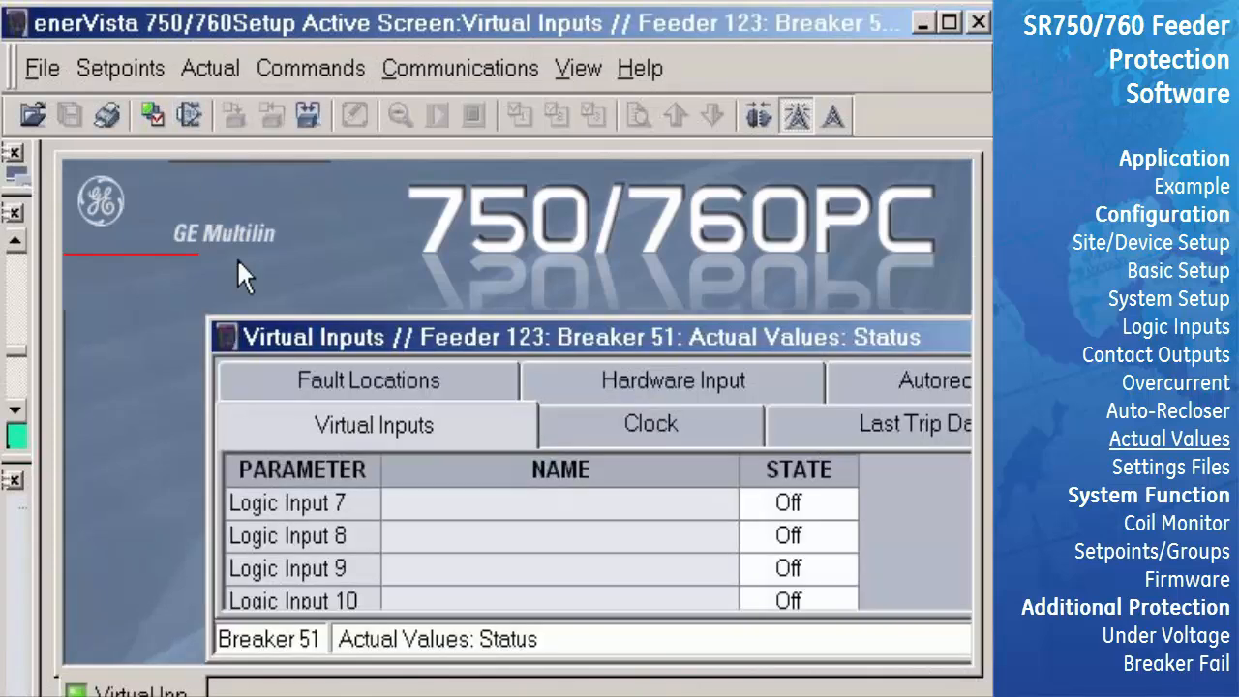
{"action": "double_click", "coordinate": [264, 338]}
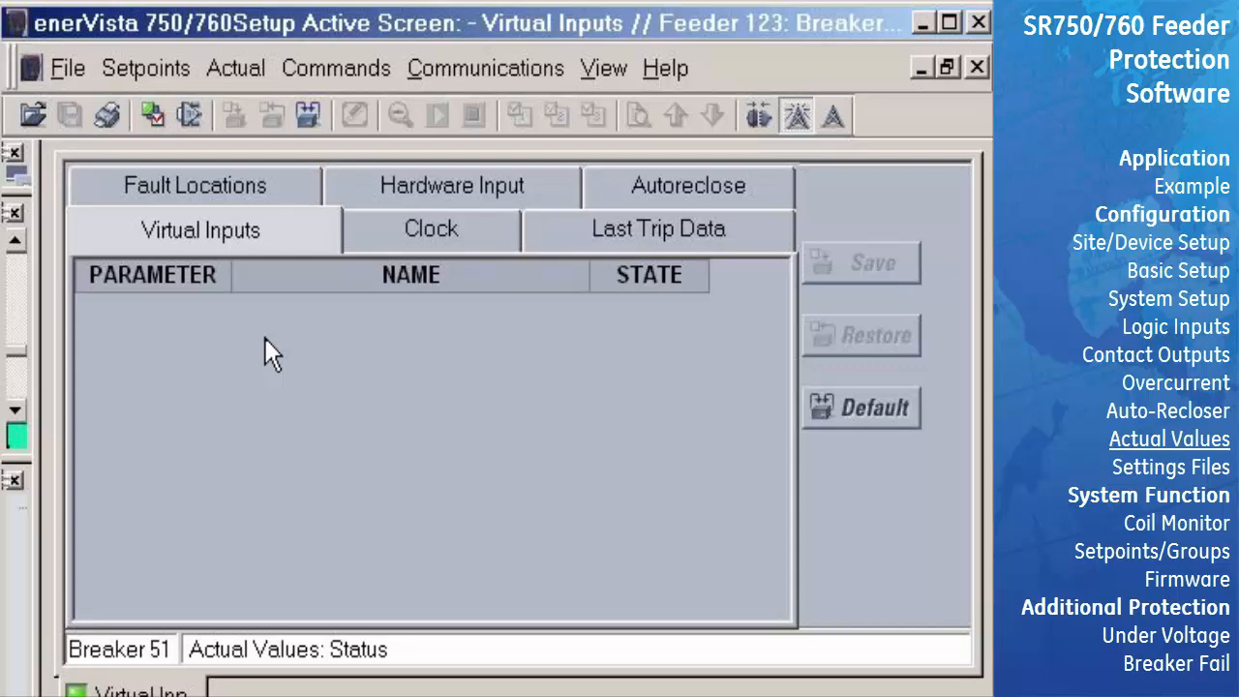
{"action": "left_click", "coordinate": [385, 244]}
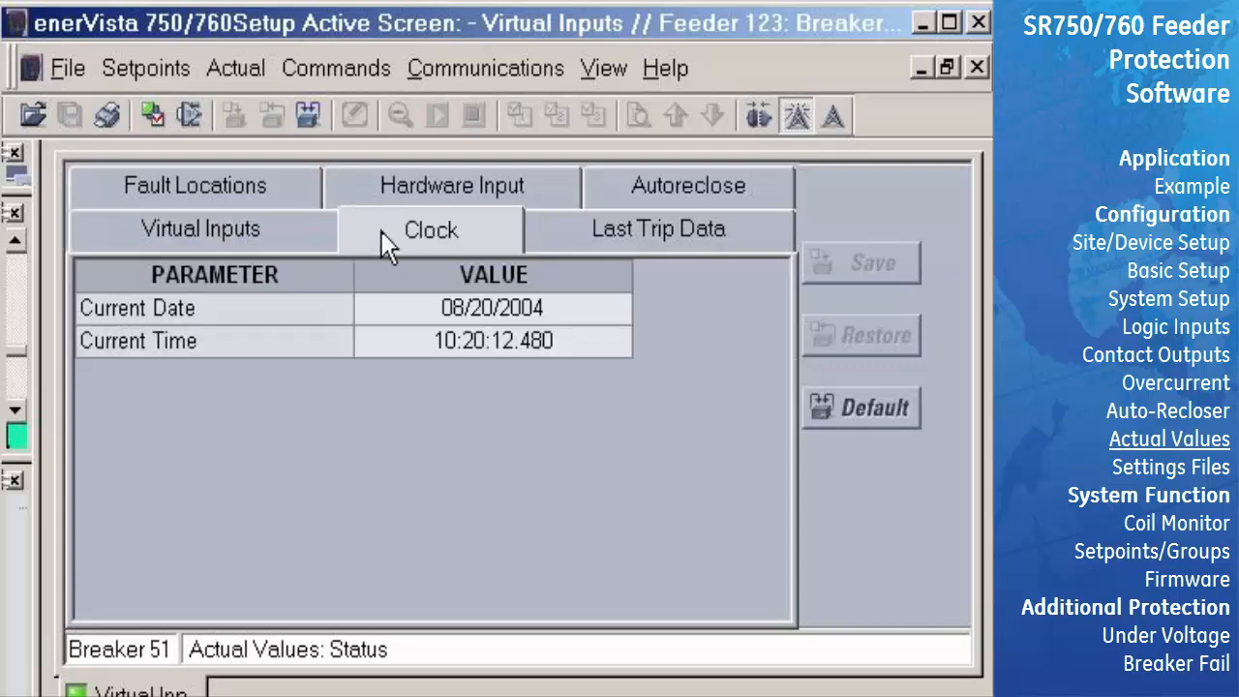
{"action": "left_click", "coordinate": [367, 186]}
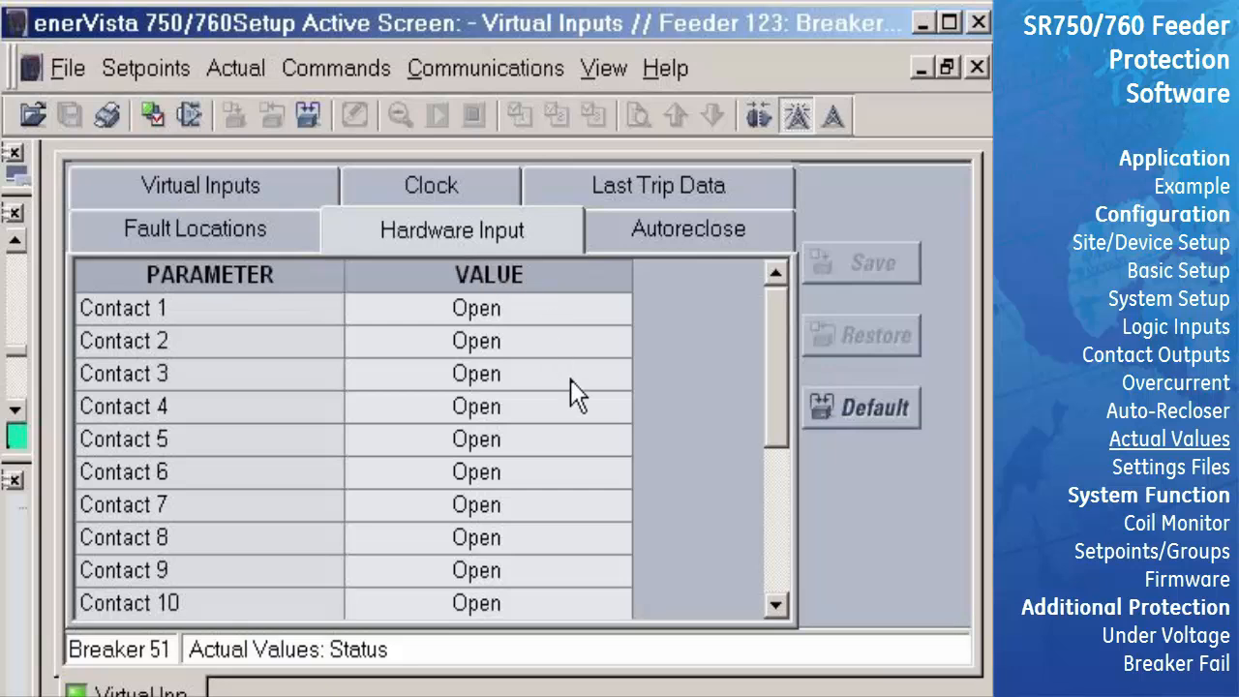
{"action": "left_click", "coordinate": [975, 68]}
Step: Open the Metering actual values maximized and view the voltage readings
{"action": "left_click", "coordinate": [192, 75]}
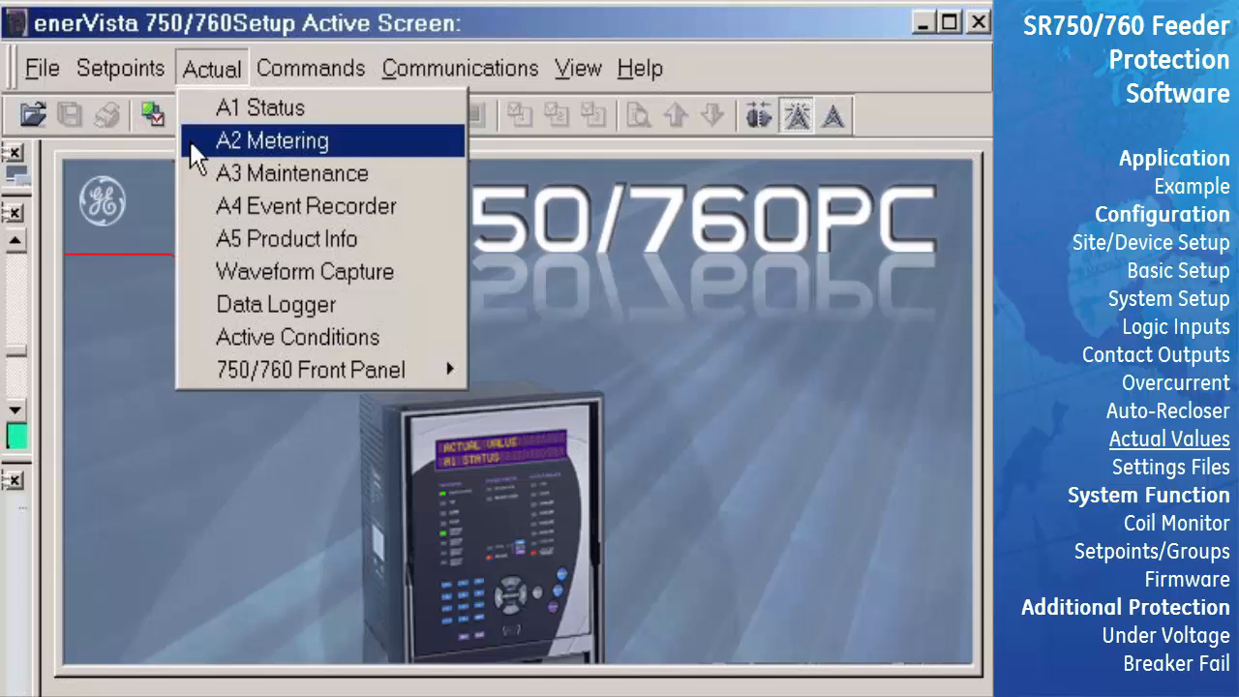
{"action": "left_click", "coordinate": [190, 140]}
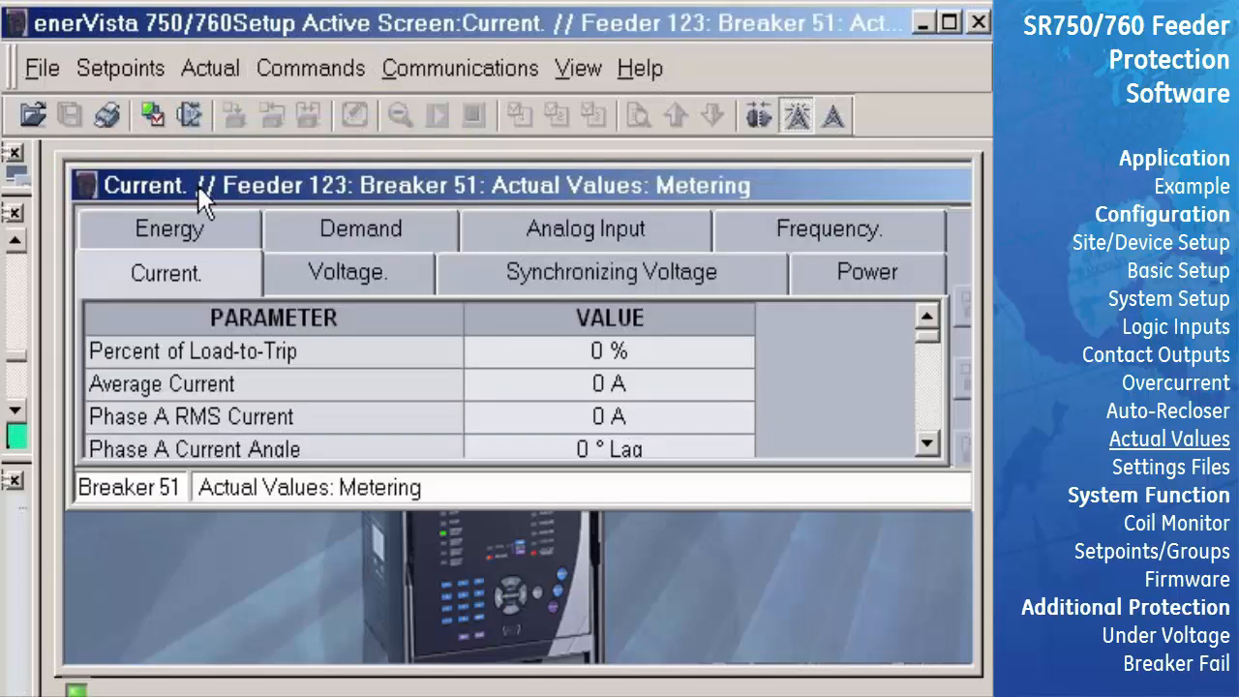
{"action": "double_click", "coordinate": [197, 186]}
{"action": "left_click", "coordinate": [246, 222]}
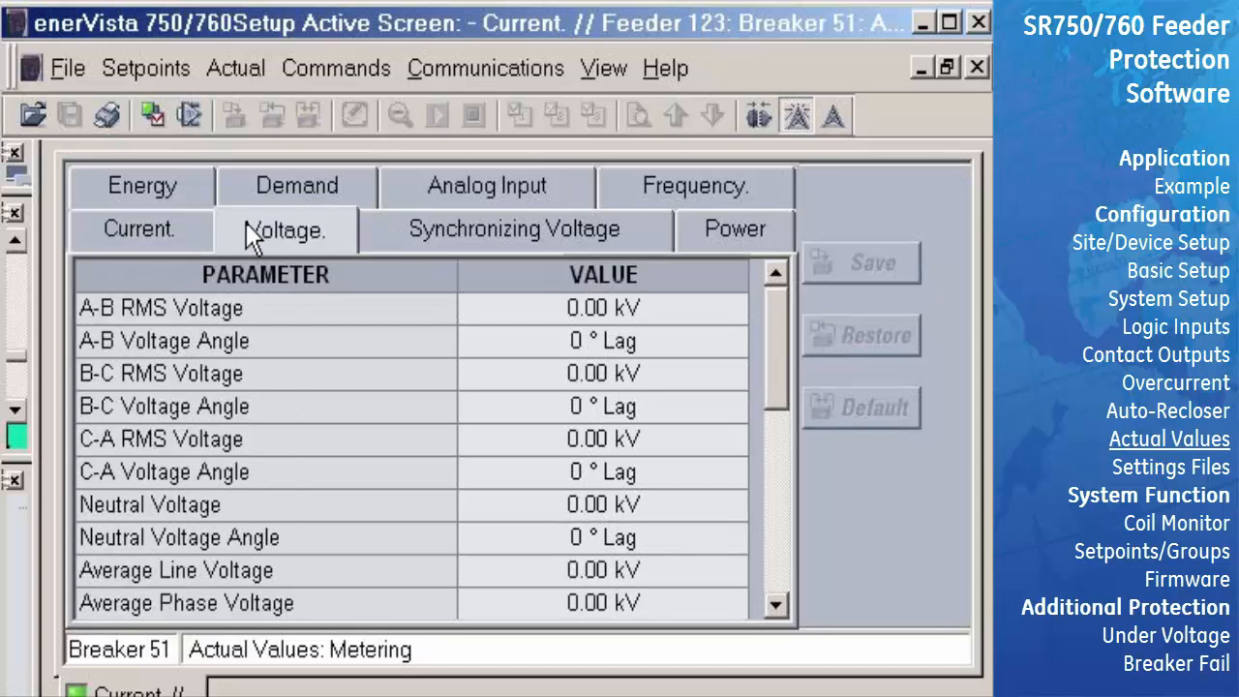
Step: View the frequency readings in the Metering actual values and close them
{"action": "left_click", "coordinate": [641, 189]}
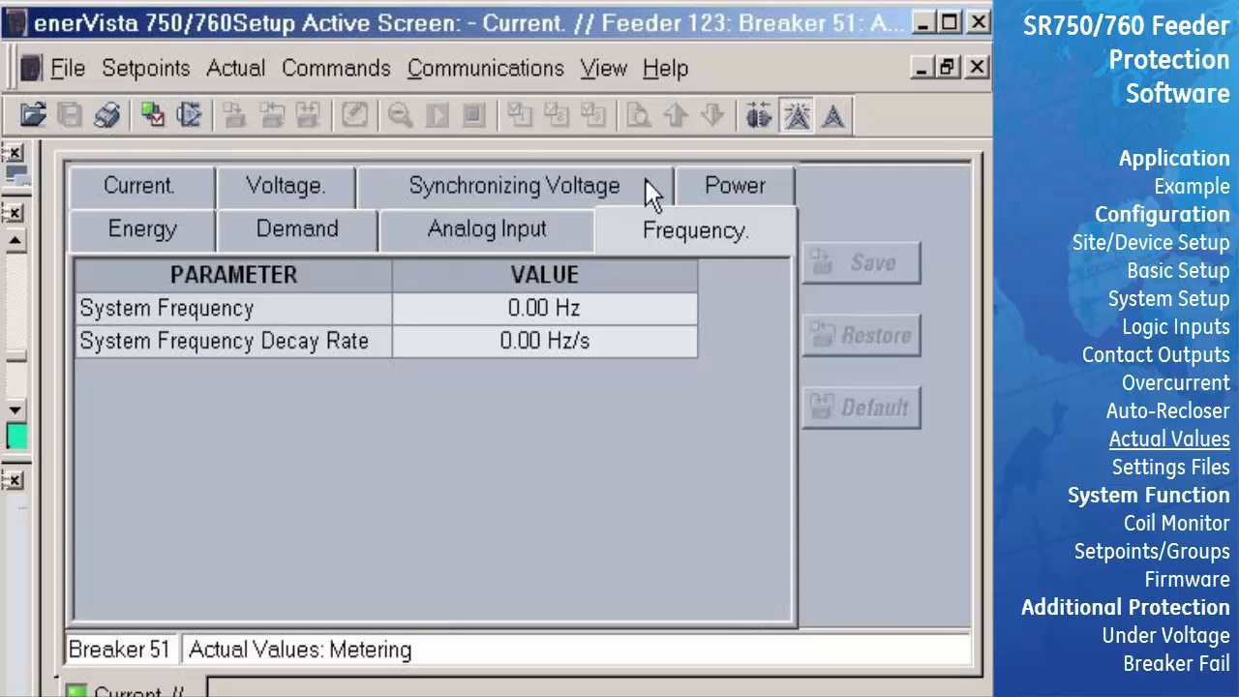
{"action": "left_click", "coordinate": [974, 68]}
Step: Open the Maintenance actual values maximized, view the trip counters and arcing current, and close them
{"action": "left_click", "coordinate": [211, 69]}
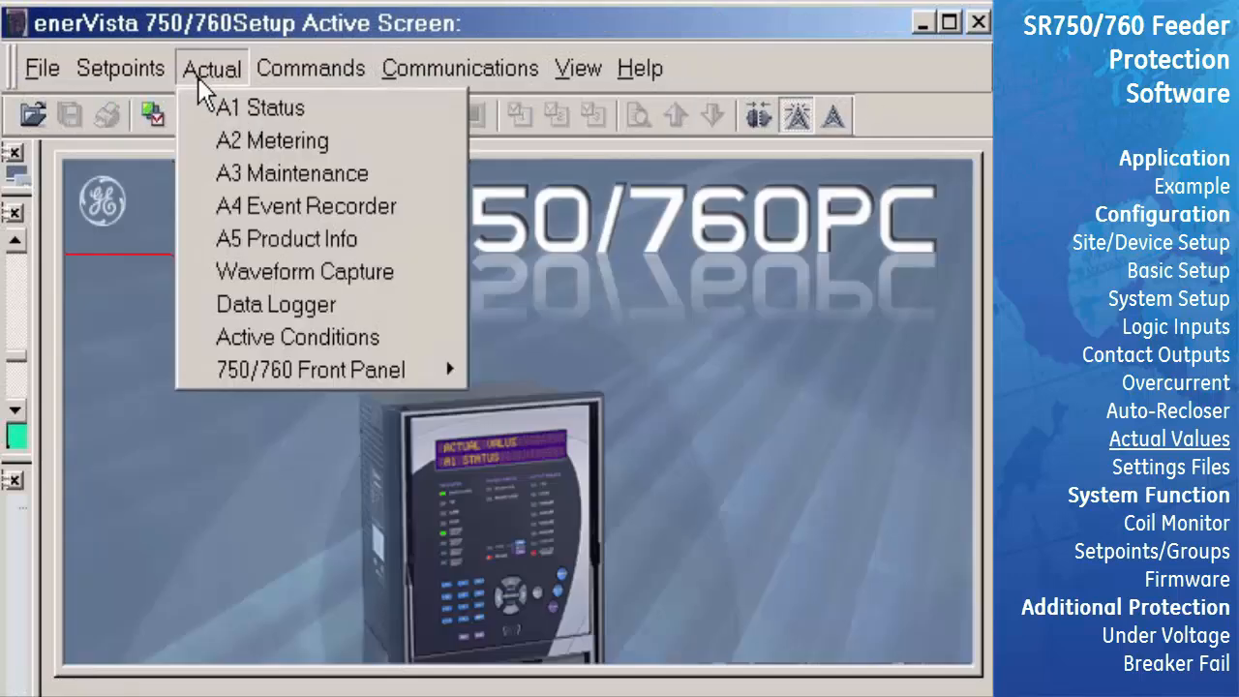
{"action": "left_click", "coordinate": [214, 177]}
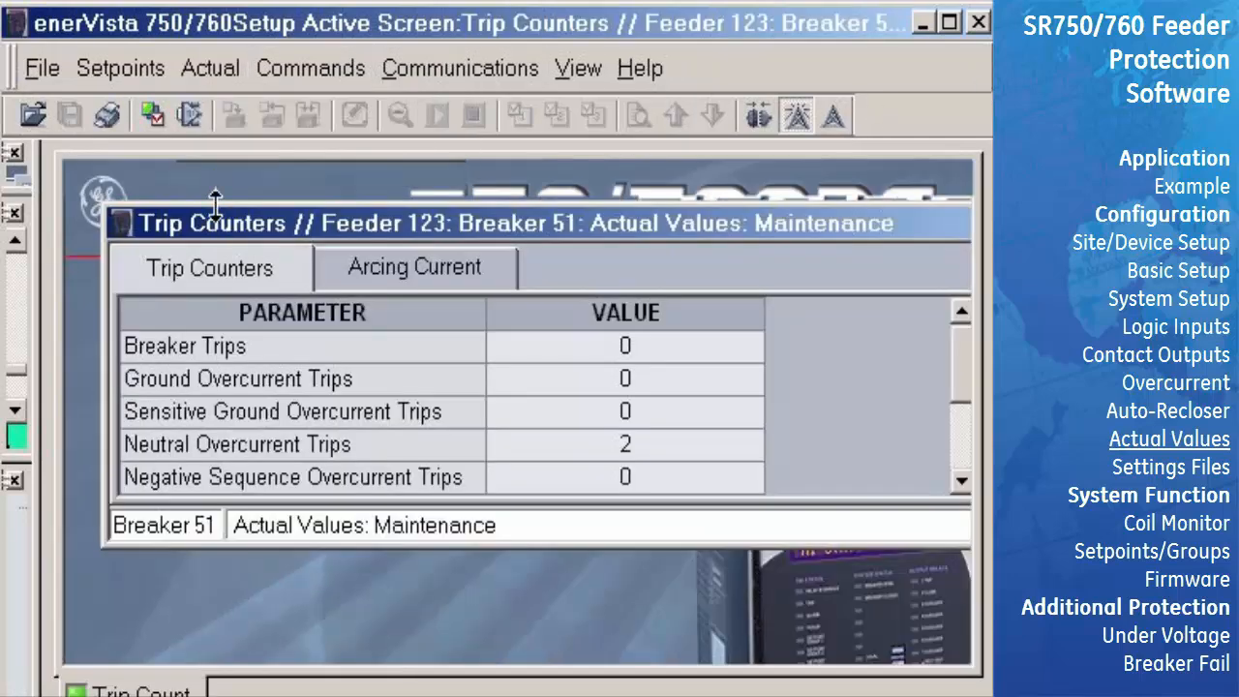
{"action": "double_click", "coordinate": [213, 212]}
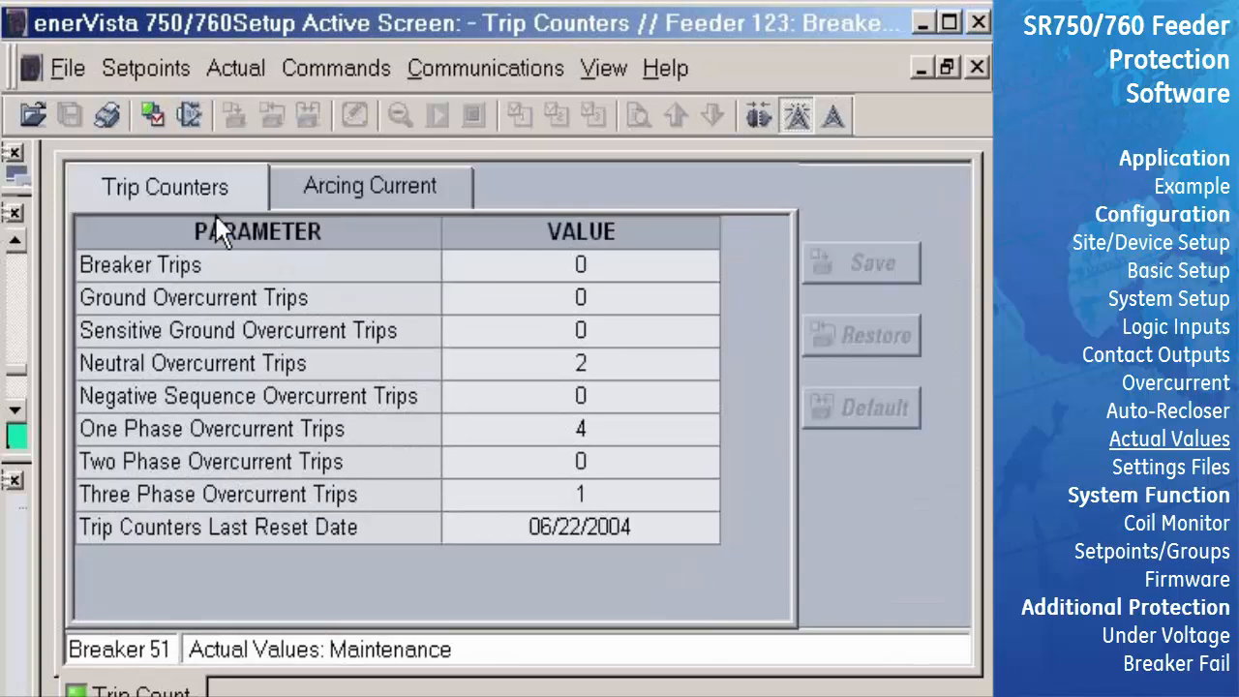
{"action": "left_click", "coordinate": [300, 198]}
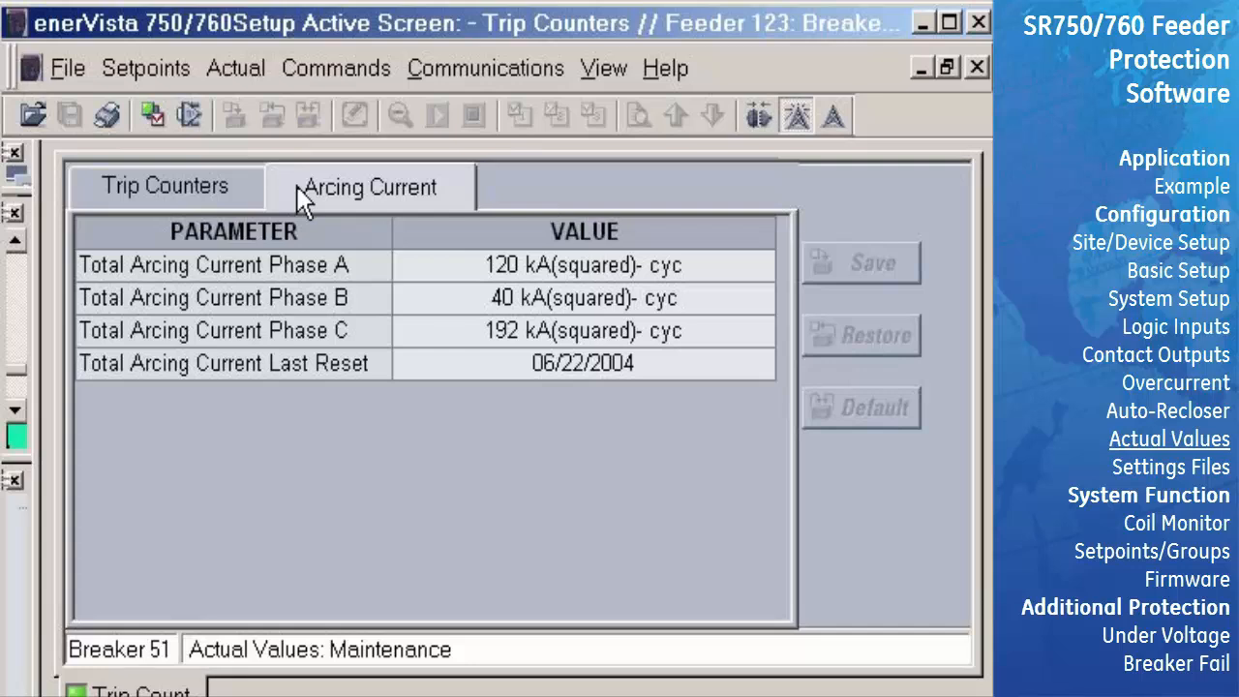
{"action": "left_click", "coordinate": [978, 68]}
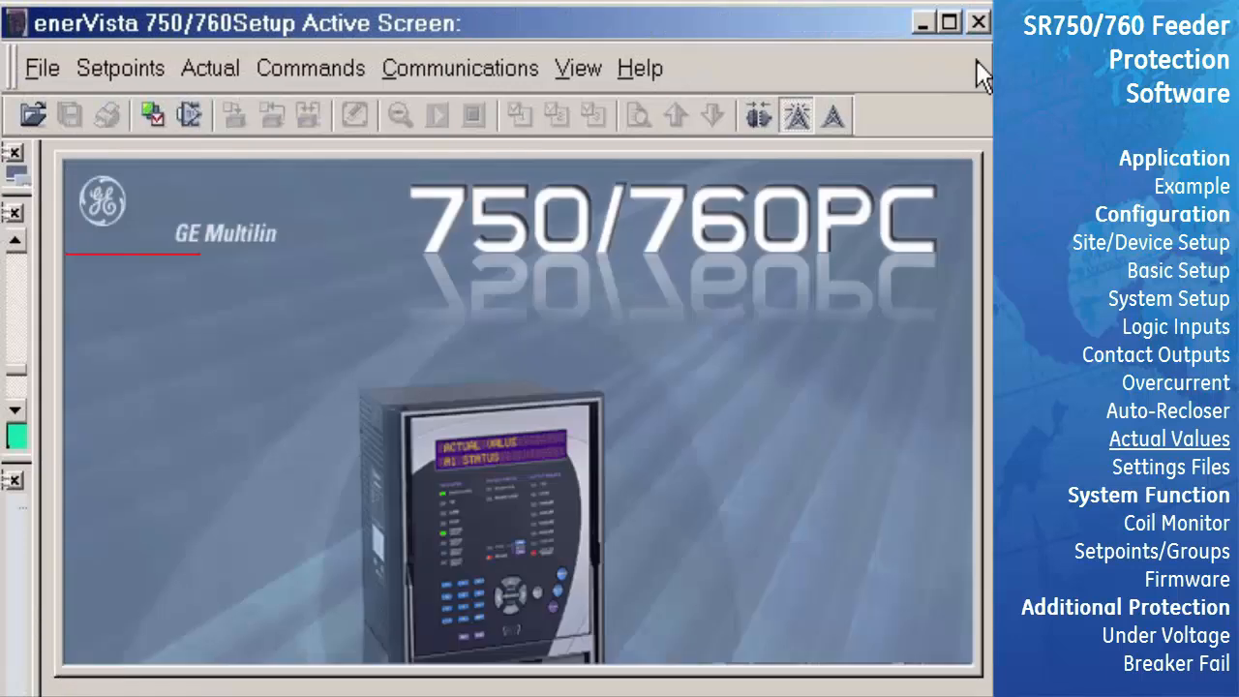
Step: Open the Event Recorder maximized and view the recorded events with their dates, times and causes
{"action": "left_click", "coordinate": [190, 72]}
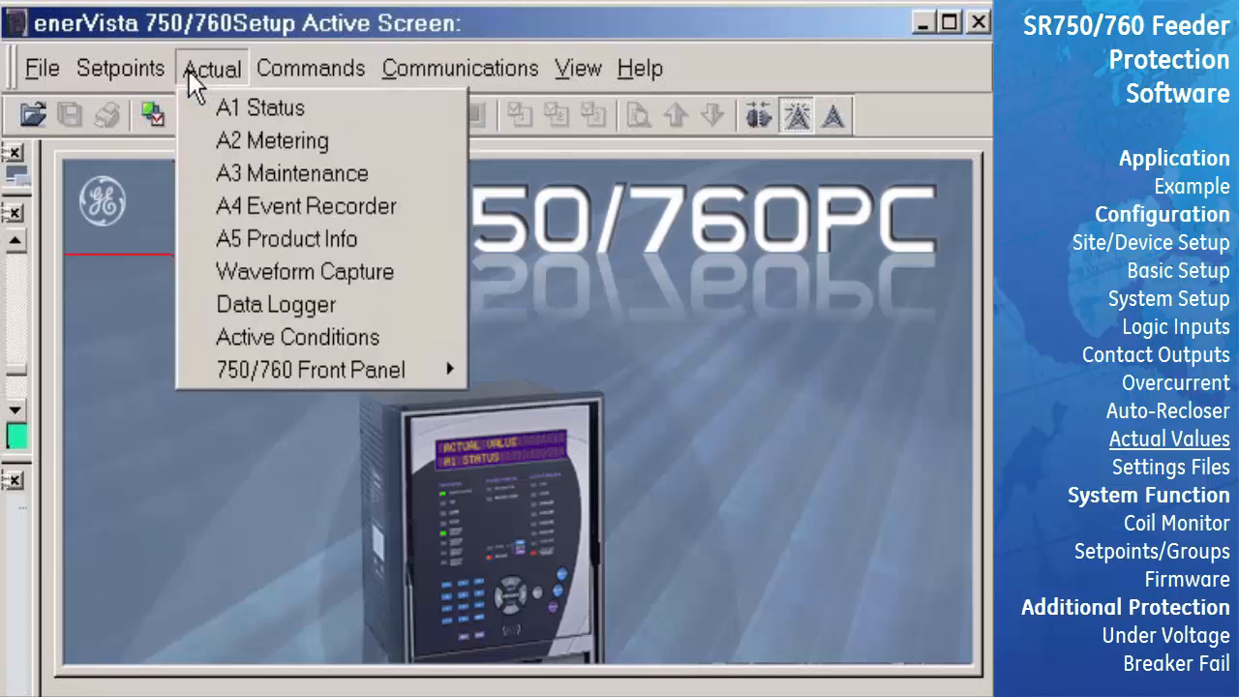
{"action": "left_click", "coordinate": [193, 214]}
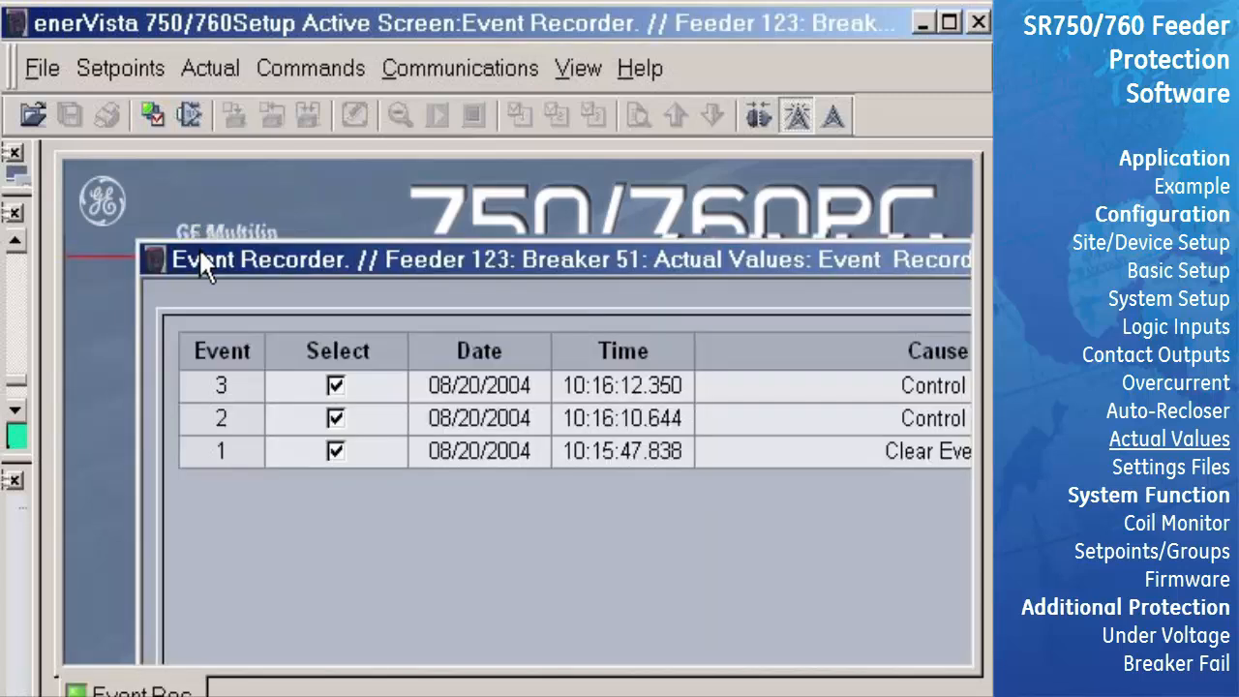
{"action": "double_click", "coordinate": [198, 250]}
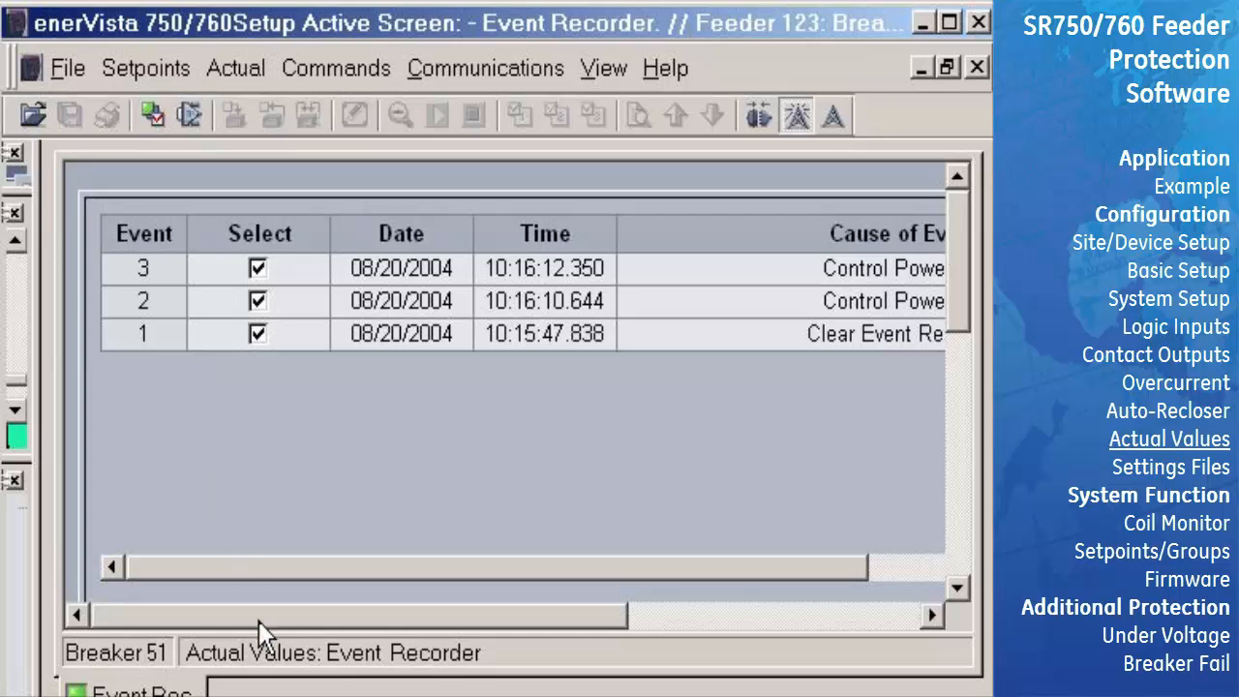
{"action": "left_click_drag", "start_coordinate": [259, 621], "coordinate": [405, 633]}
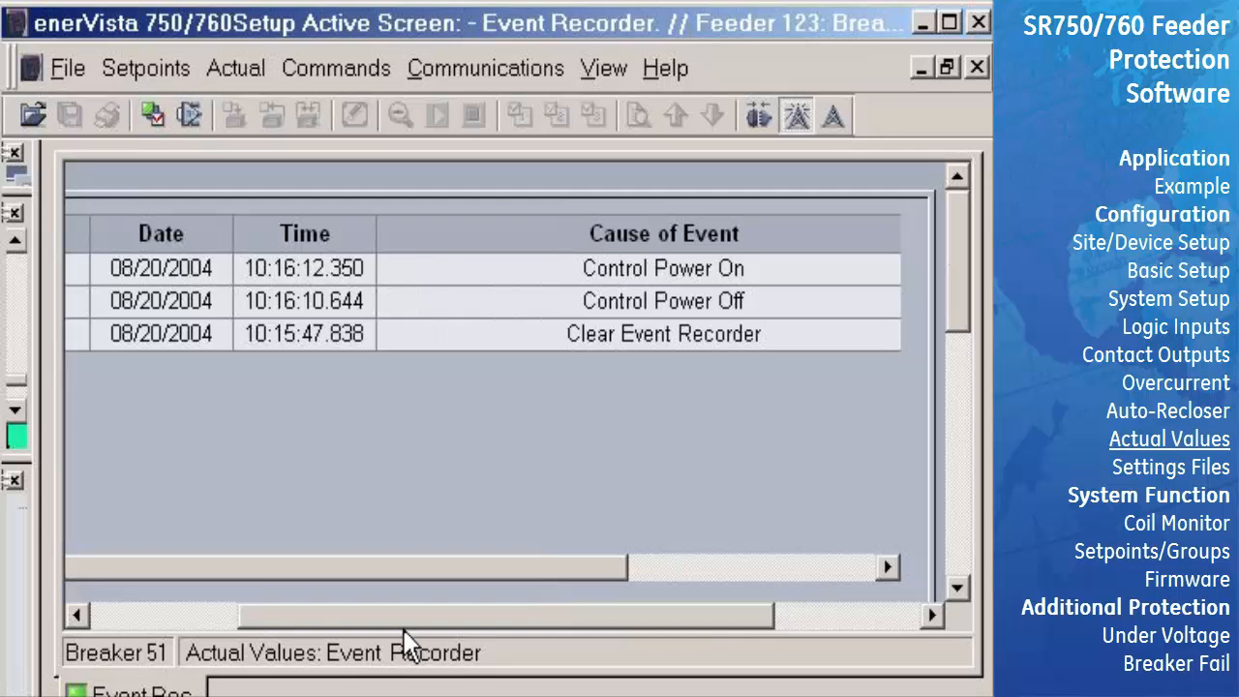
{"action": "left_click_drag", "start_coordinate": [955, 287], "coordinate": [960, 361]}
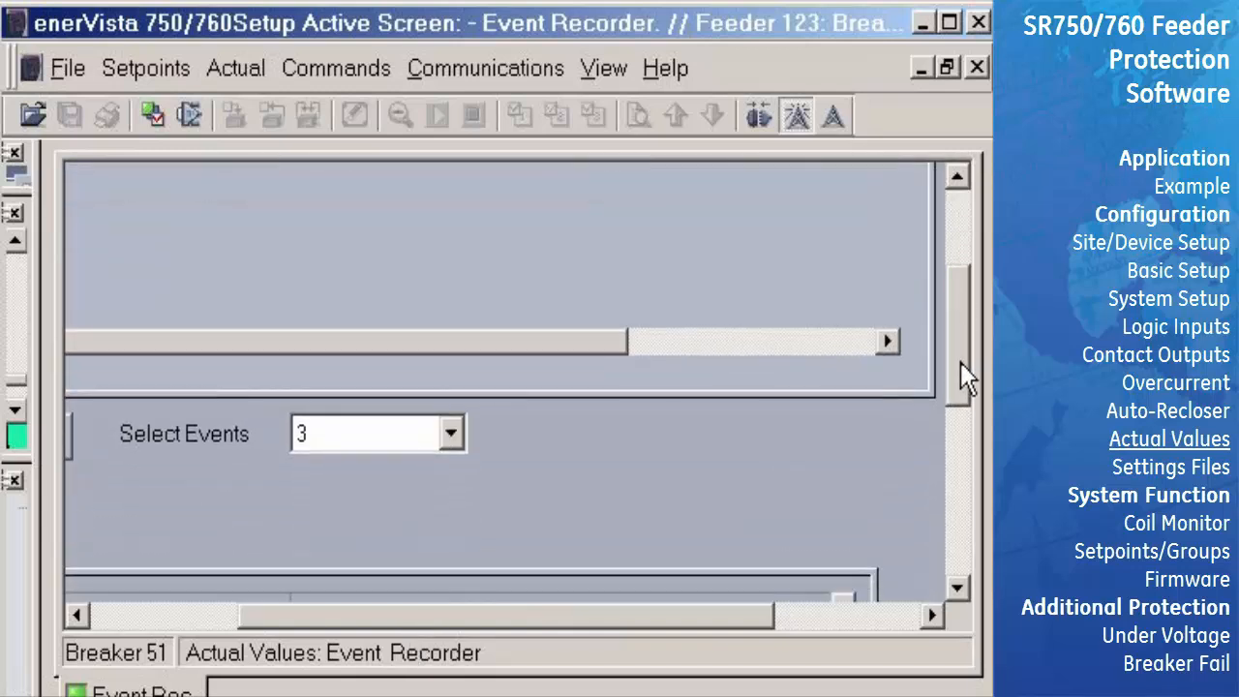
Step: Select event 1 in the Event Recorder and view its event parameters, including the current and voltage values
{"action": "left_click_drag", "start_coordinate": [640, 621], "coordinate": [576, 623]}
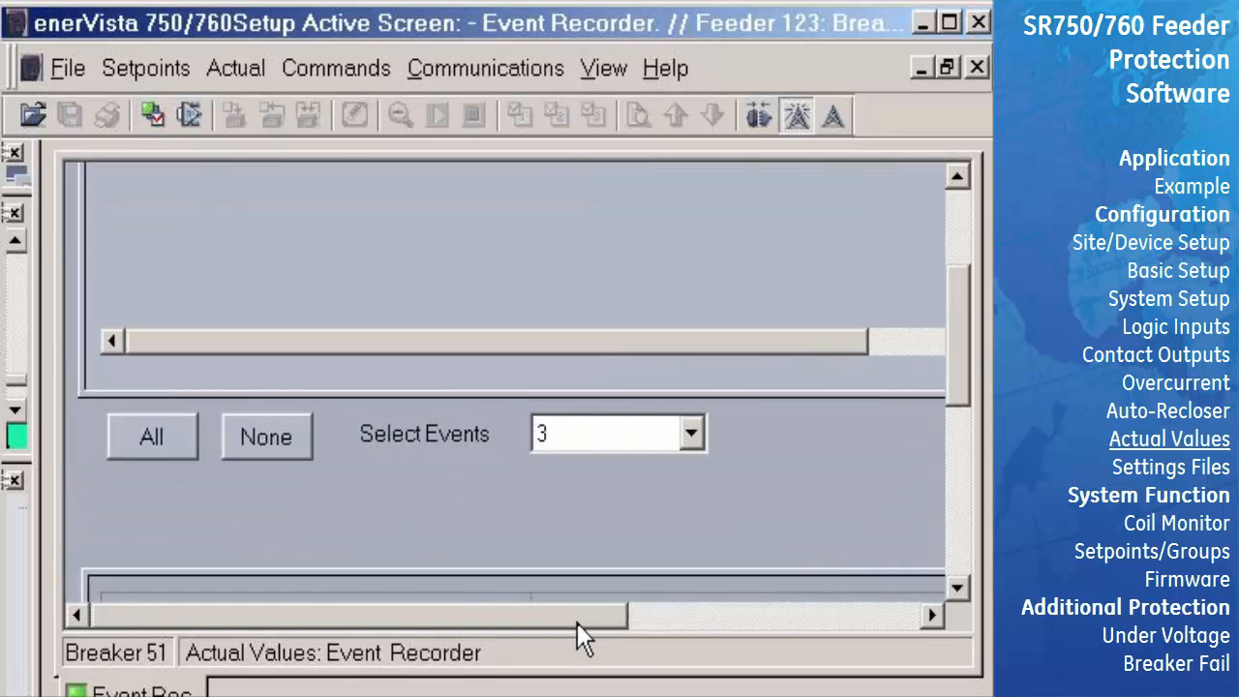
{"action": "left_click", "coordinate": [702, 443]}
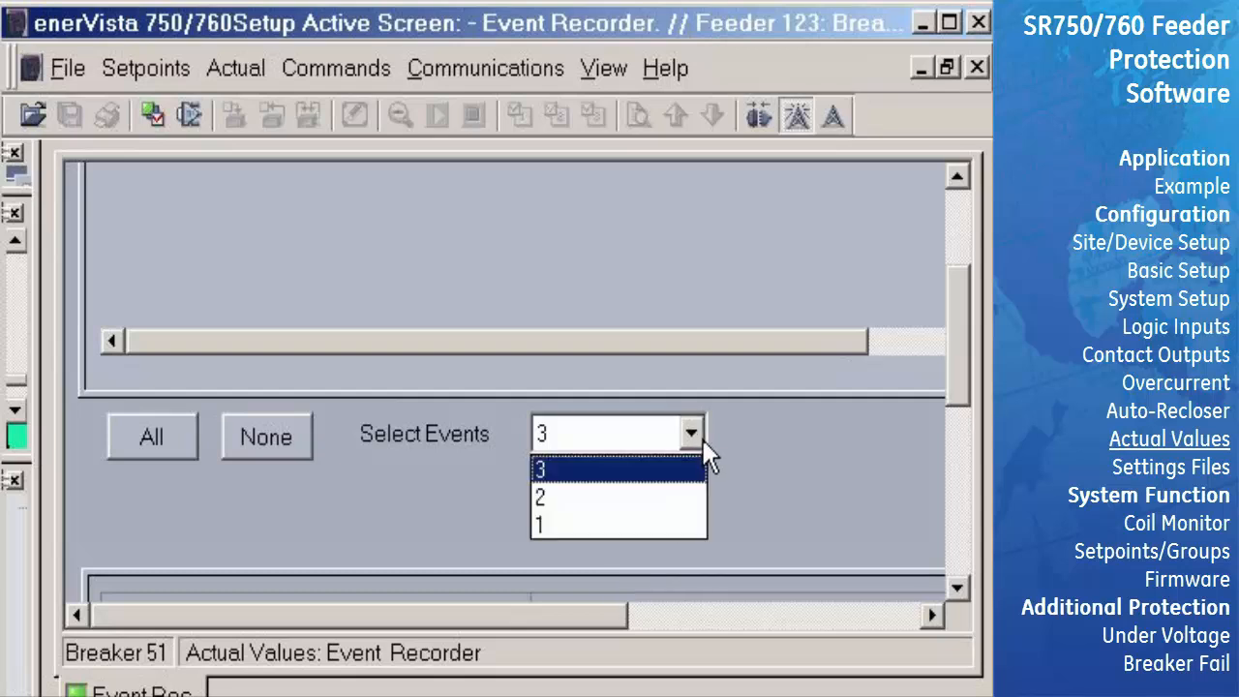
{"action": "left_click", "coordinate": [639, 534]}
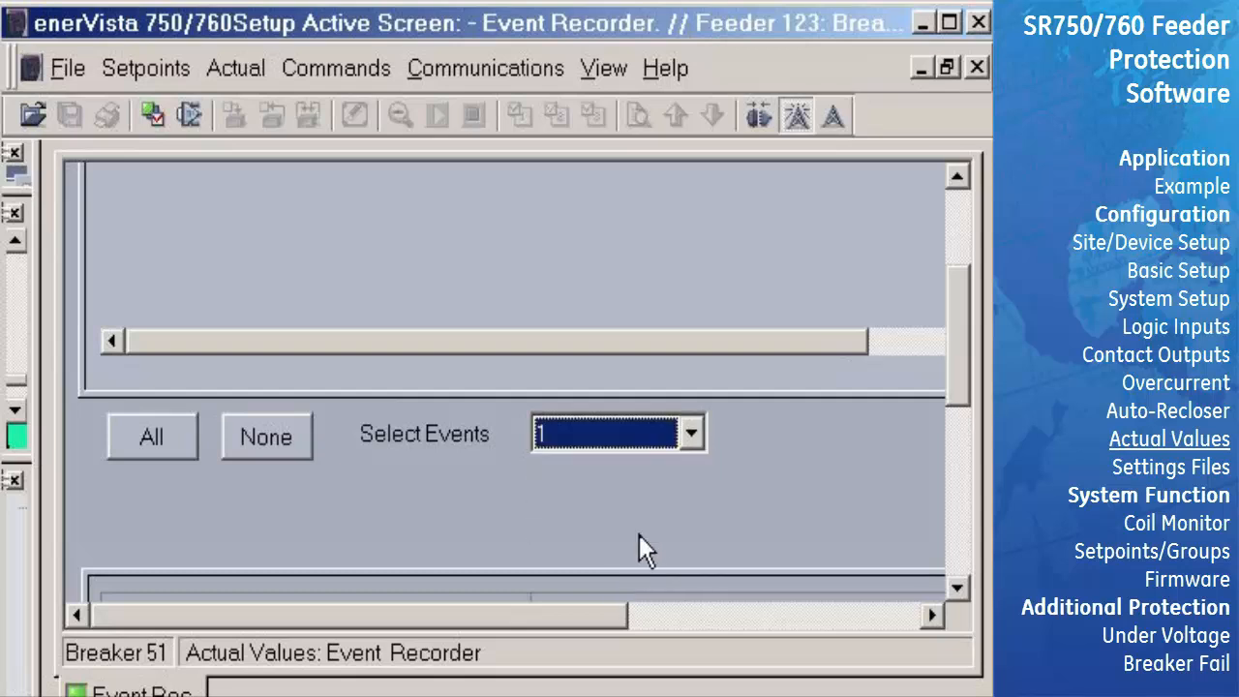
{"action": "left_click", "coordinate": [957, 585]}
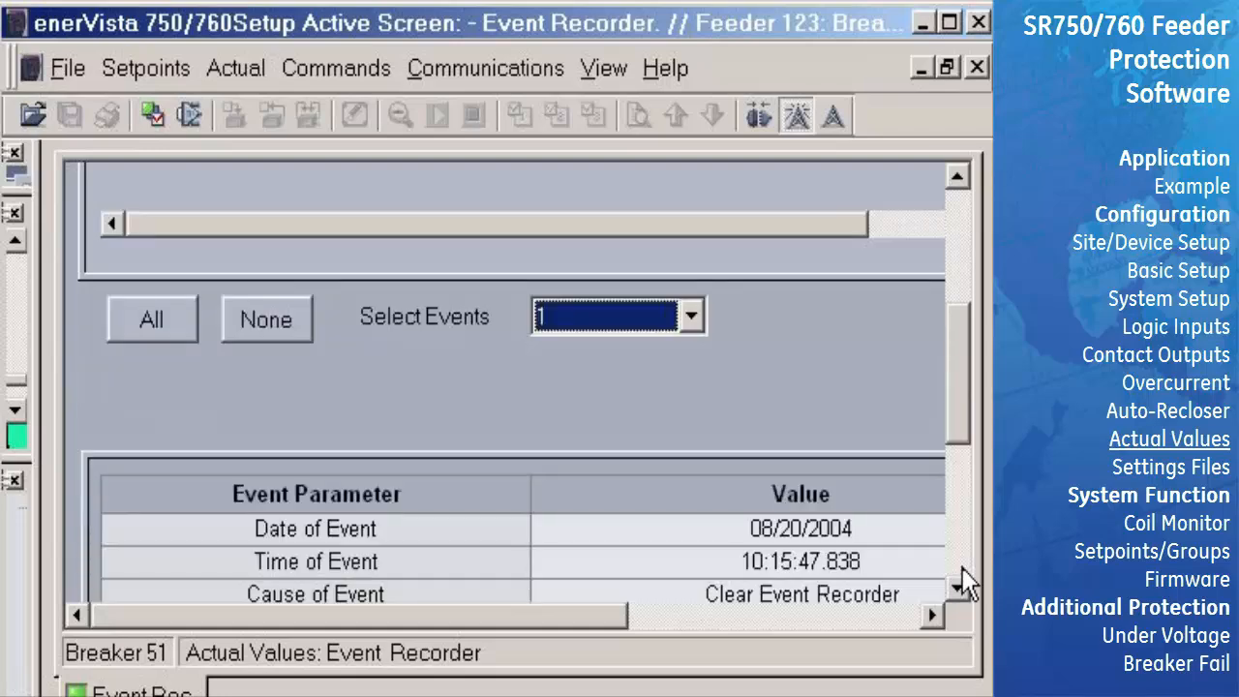
{"action": "left_click", "coordinate": [958, 585]}
{"action": "left_click", "coordinate": [958, 584]}
{"action": "left_click", "coordinate": [958, 584]}
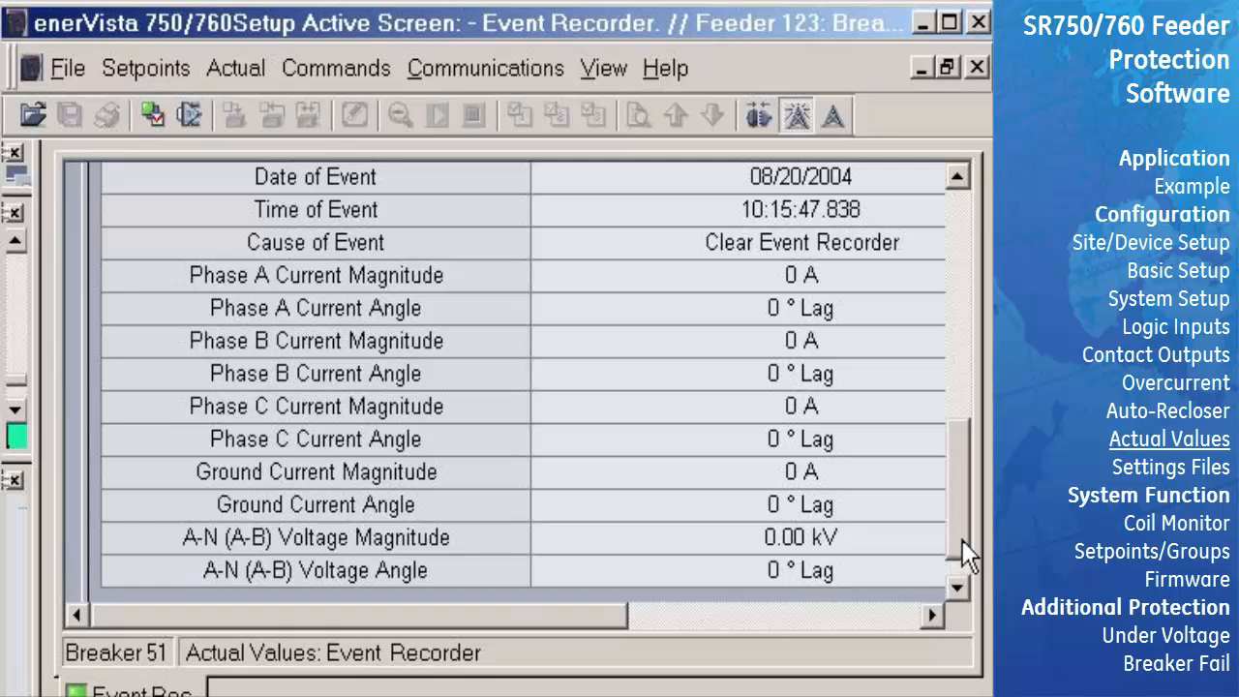
Step: Save all recorded events to a CSV file named Breaker Events2 in the 750PC folder
{"action": "left_click_drag", "start_coordinate": [961, 539], "coordinate": [967, 329]}
{"action": "left_click_drag", "start_coordinate": [500, 609], "coordinate": [821, 606]}
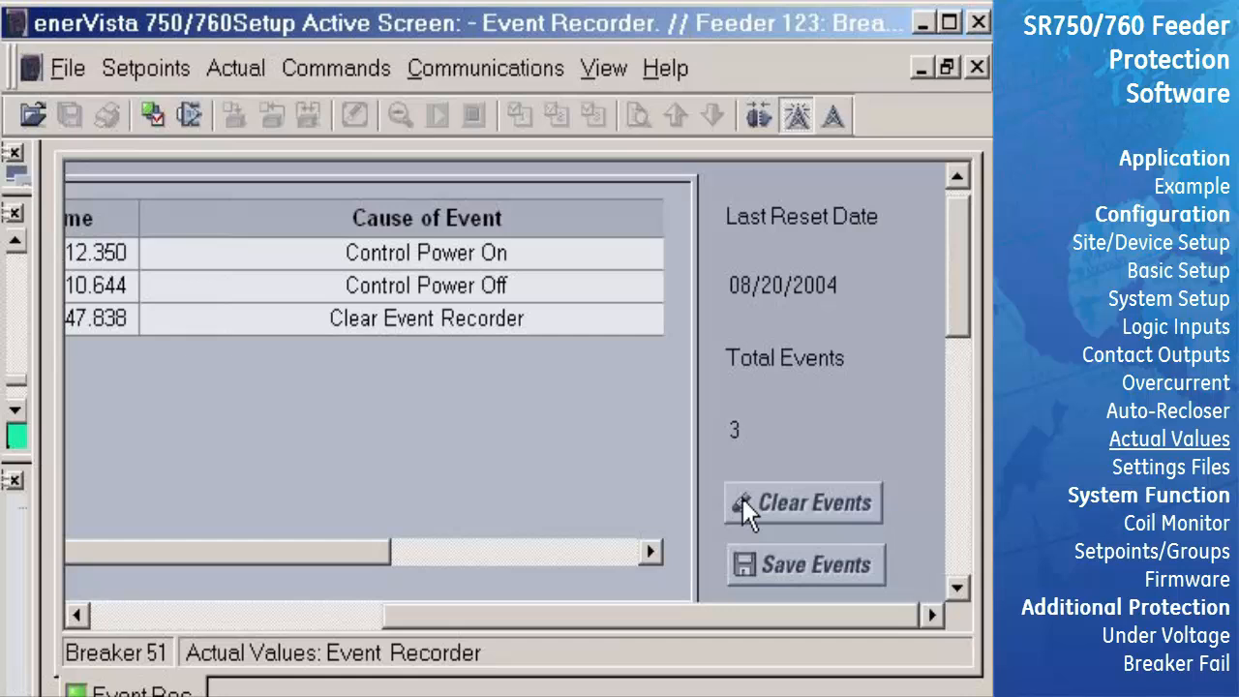
{"action": "left_click", "coordinate": [743, 569]}
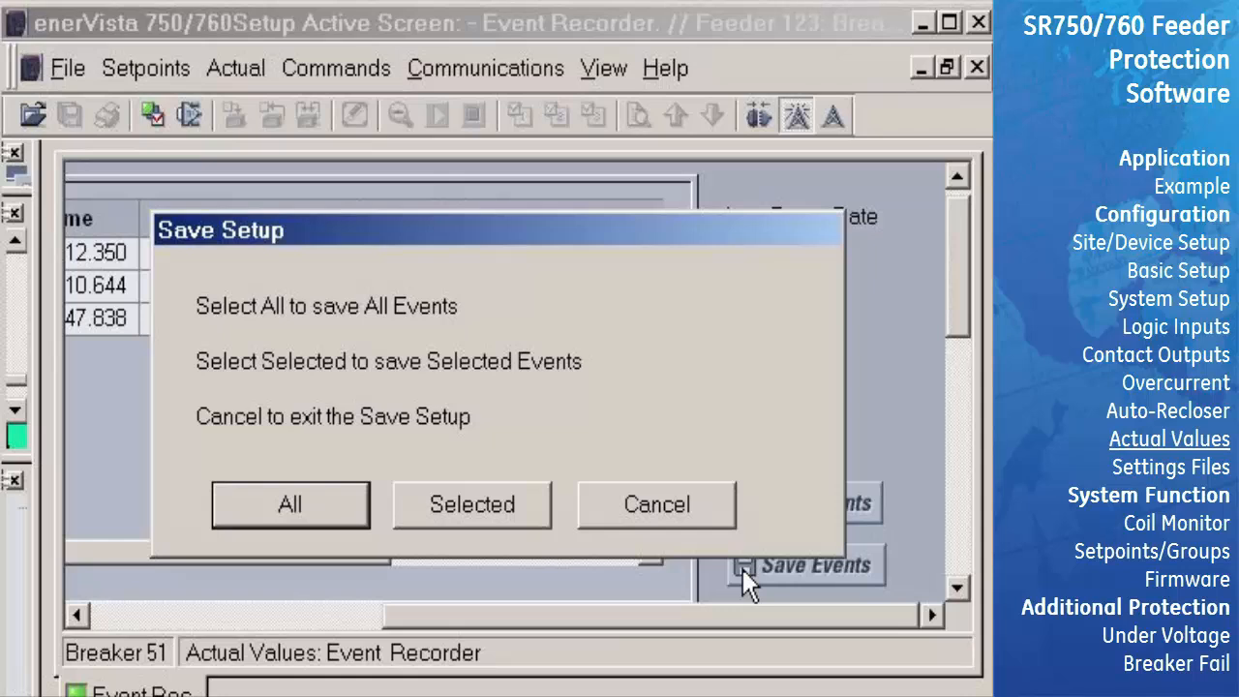
{"action": "left_click", "coordinate": [333, 508]}
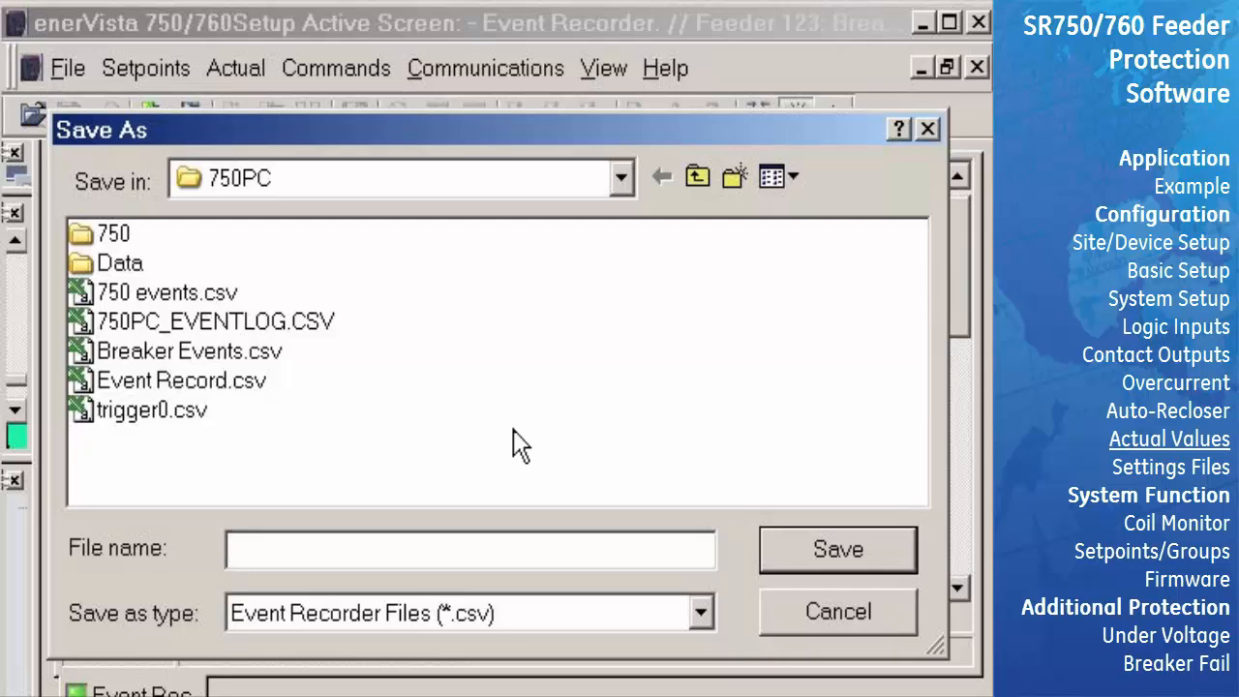
{"action": "type", "text": "Breake"}
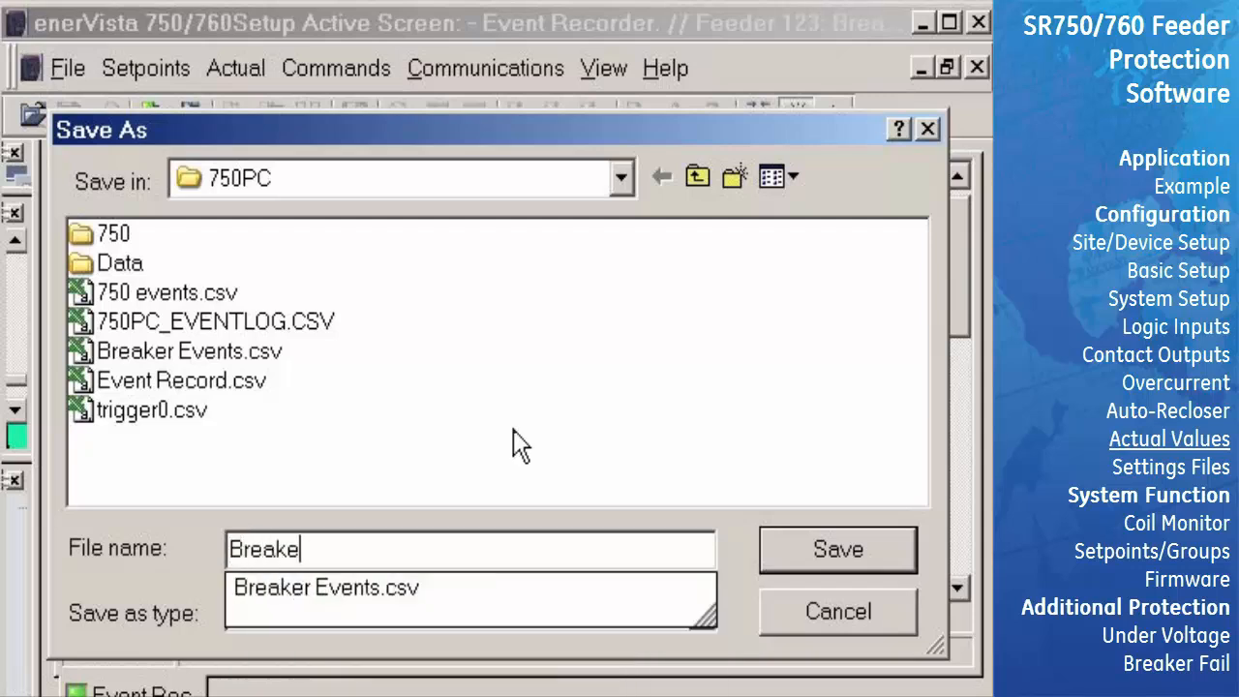
{"action": "type", "text": "r Events"}
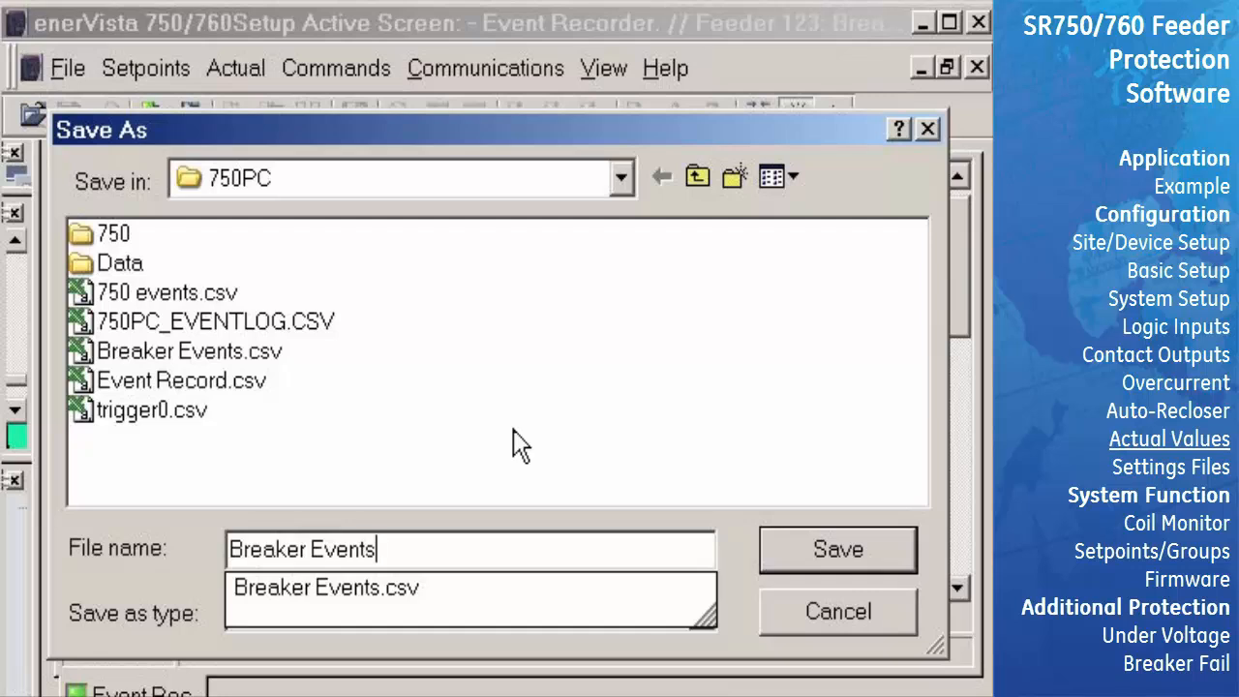
{"action": "type", "text": "2"}
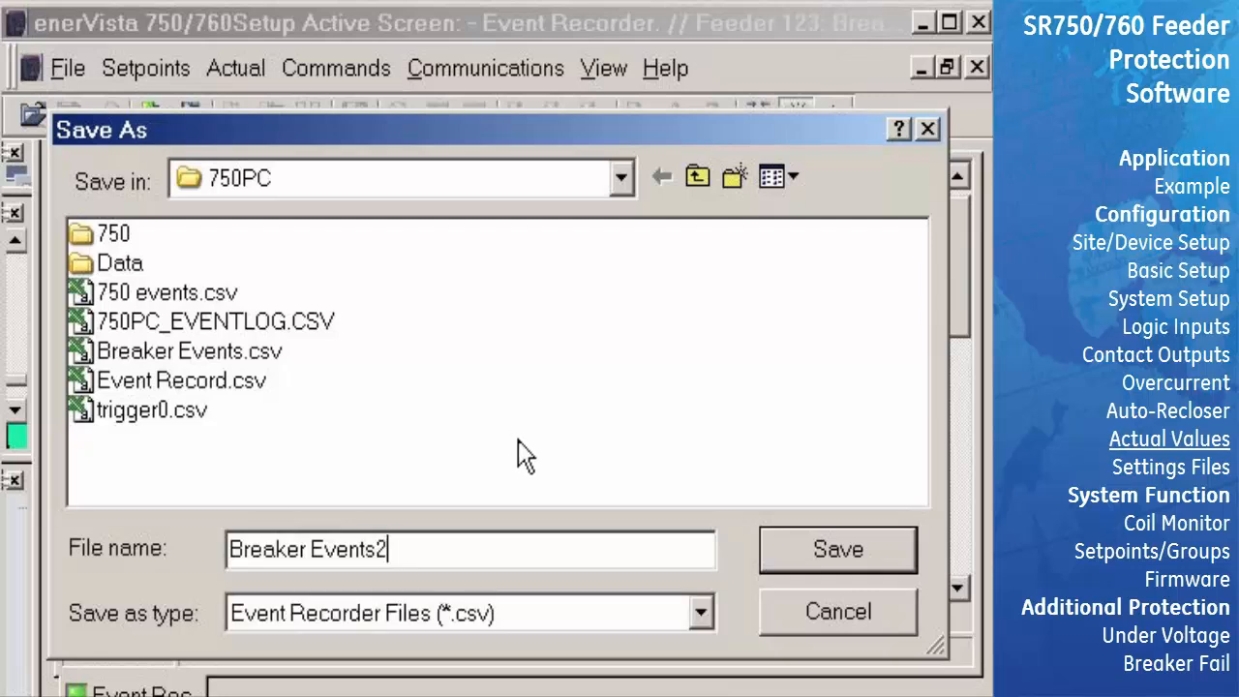
{"action": "left_click", "coordinate": [799, 549]}
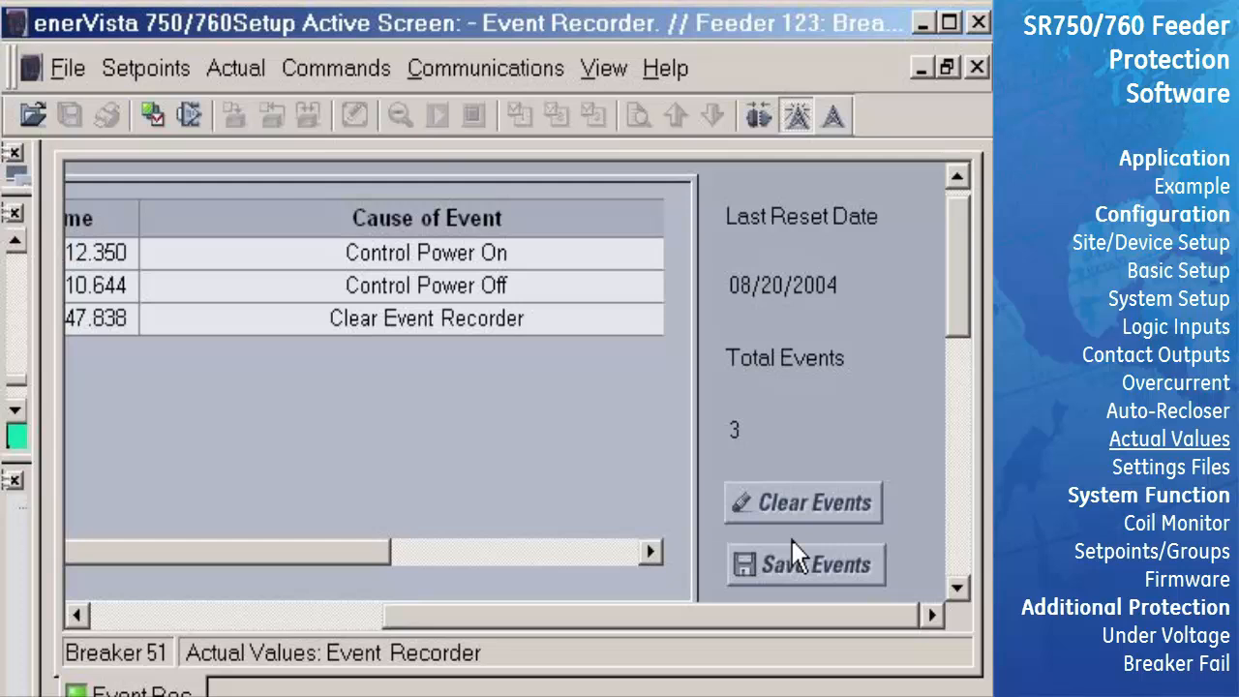
Step: Clear all events from the Event Recorder and close it
{"action": "left_click", "coordinate": [740, 503]}
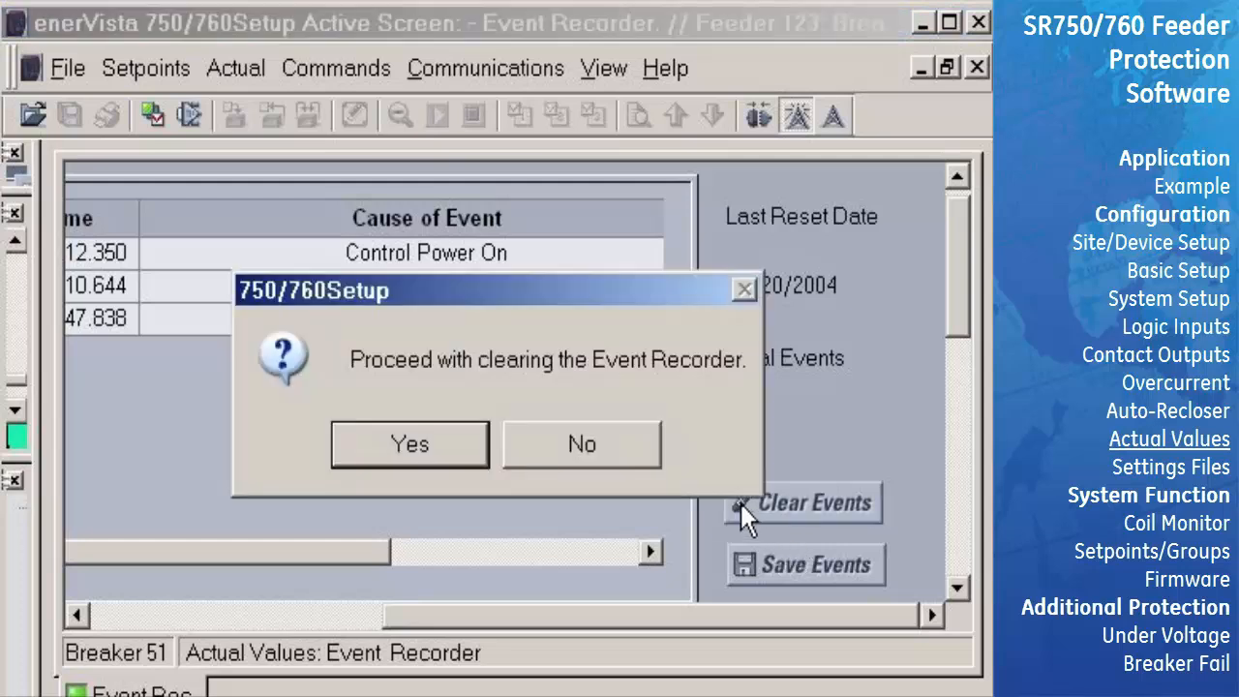
{"action": "left_click", "coordinate": [444, 464]}
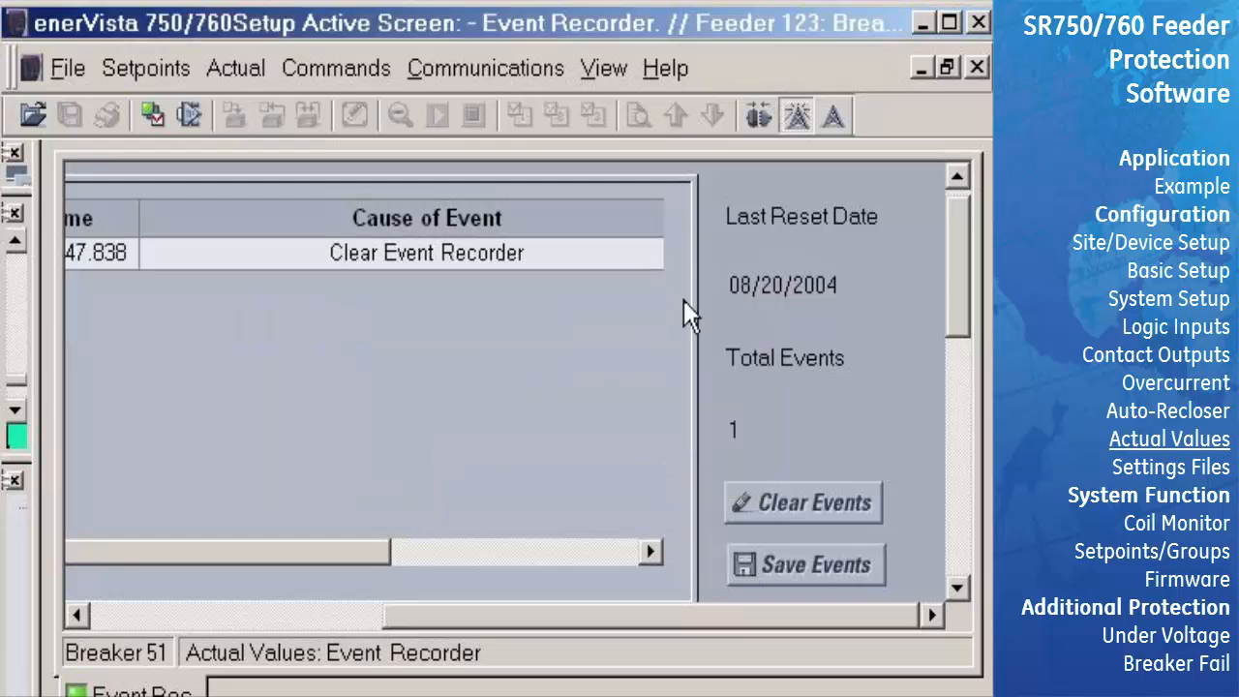
{"action": "left_click", "coordinate": [975, 68]}
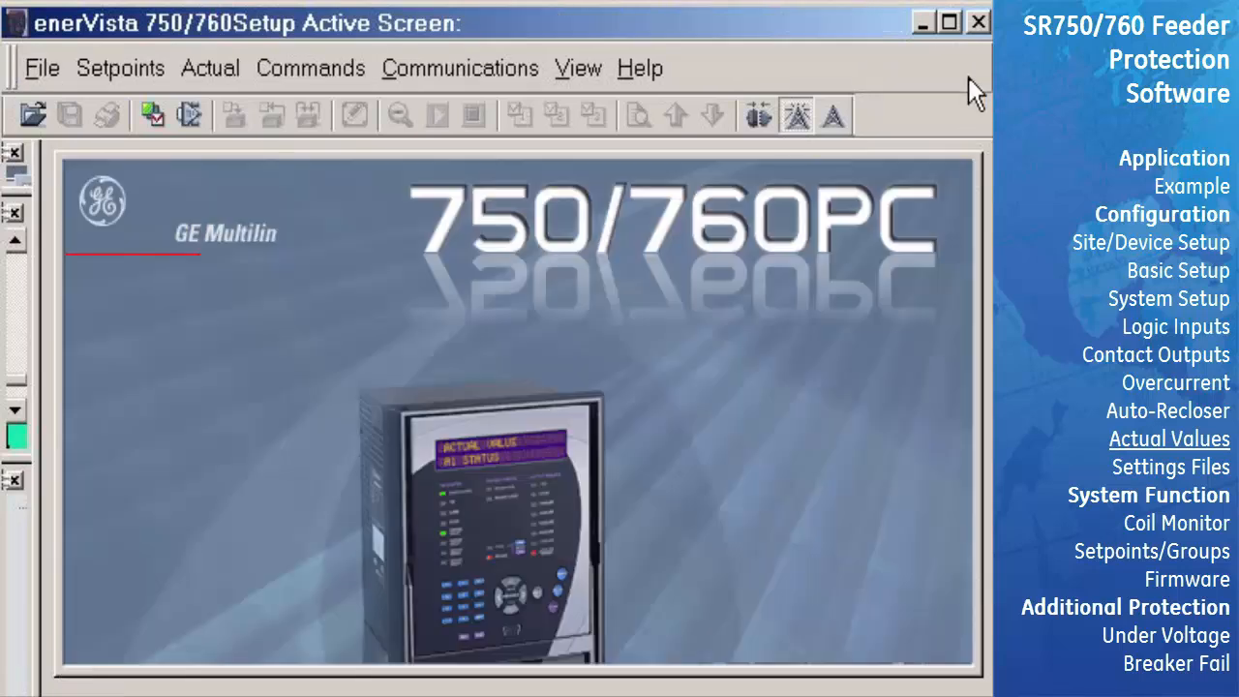
Step: Open the Product Info actual values maximized, view the revision codes and calibration dates, and close them
{"action": "left_click", "coordinate": [208, 77]}
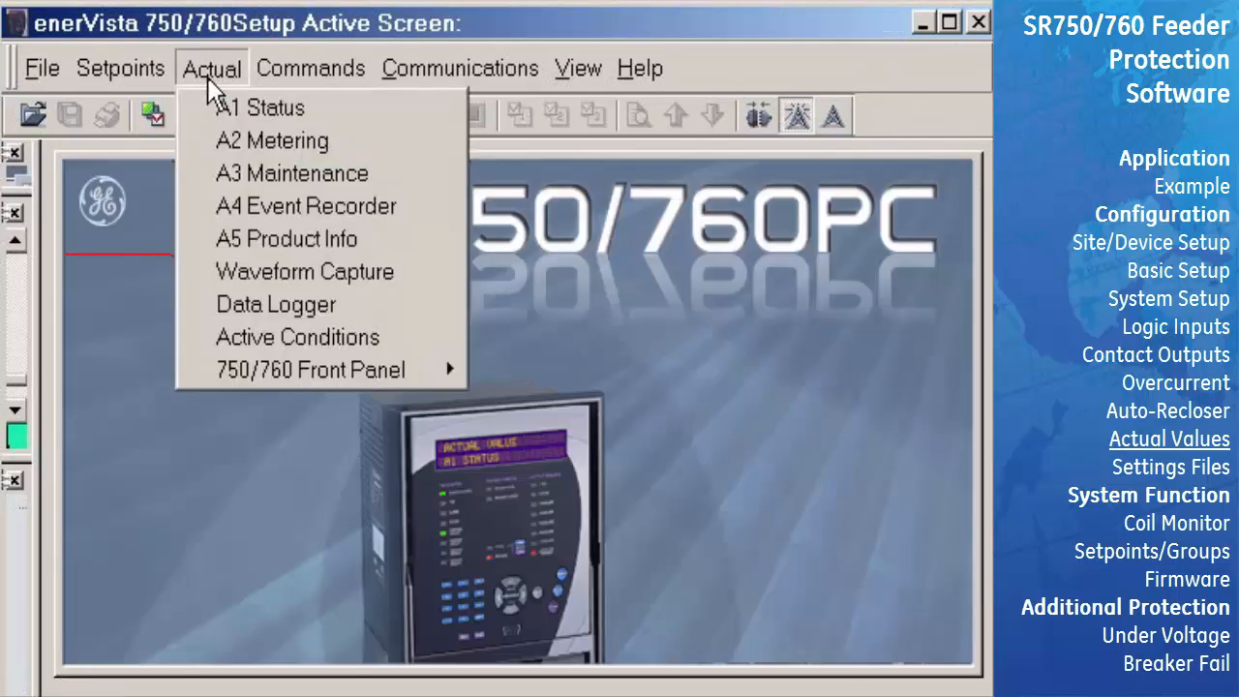
{"action": "left_click", "coordinate": [204, 238]}
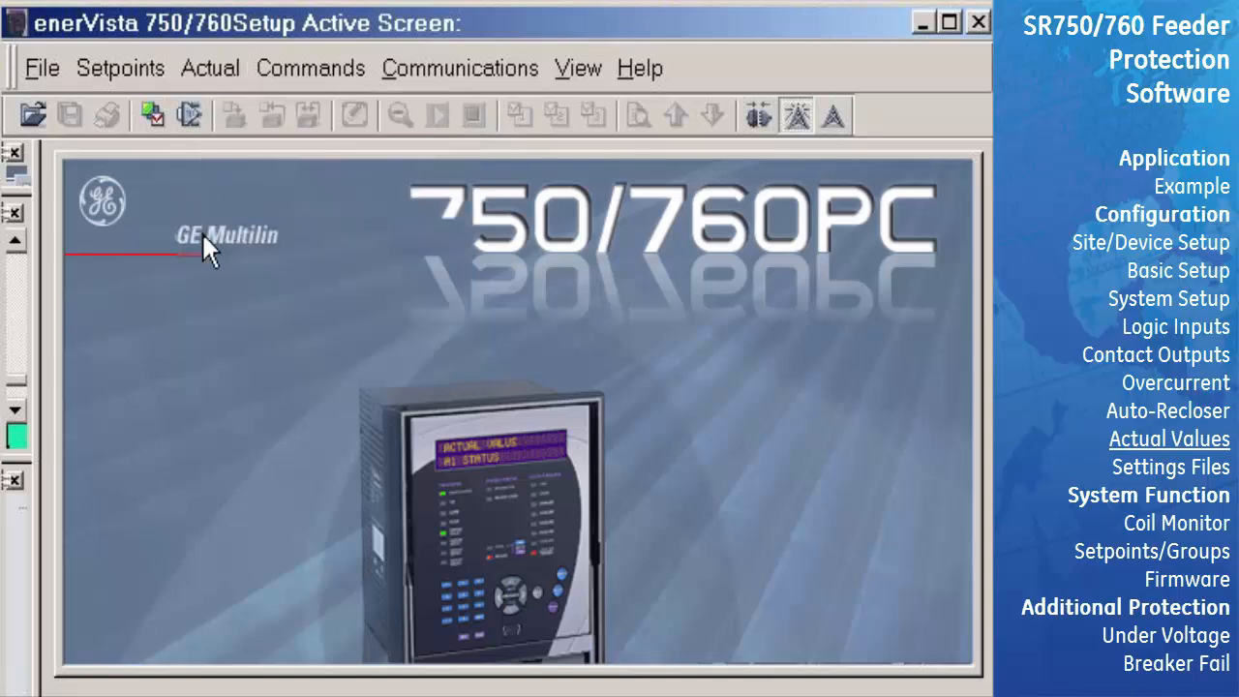
{"action": "double_click", "coordinate": [231, 296]}
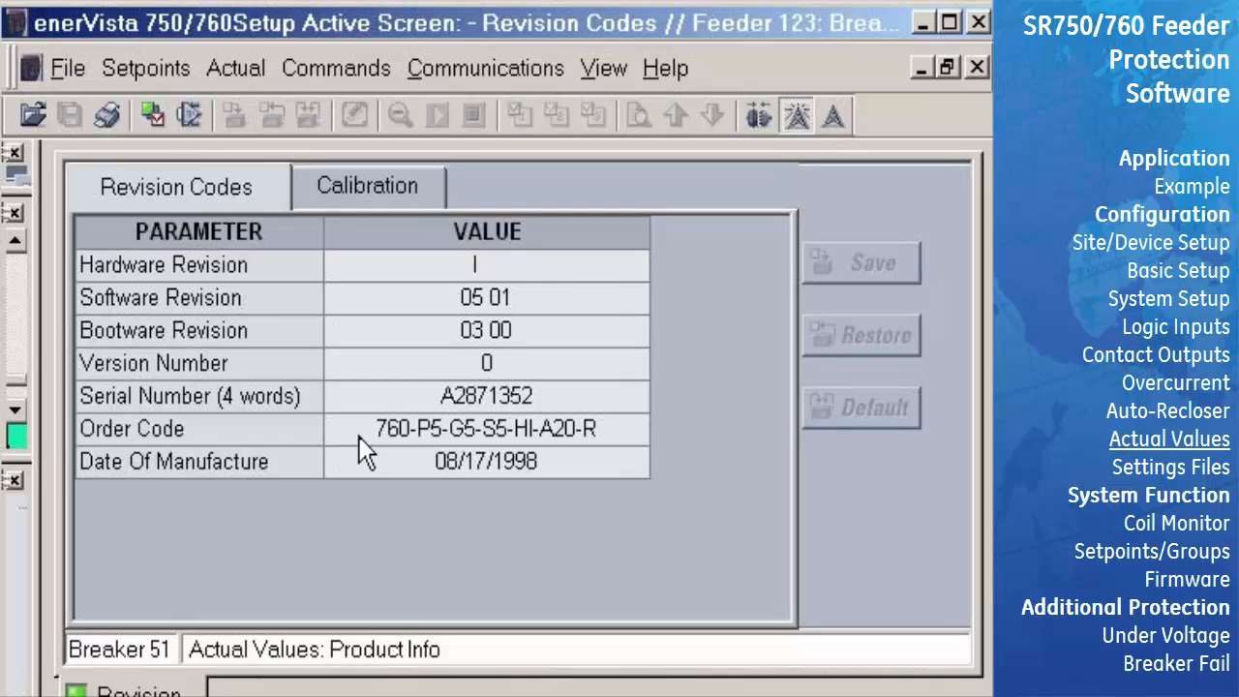
{"action": "left_click", "coordinate": [337, 195]}
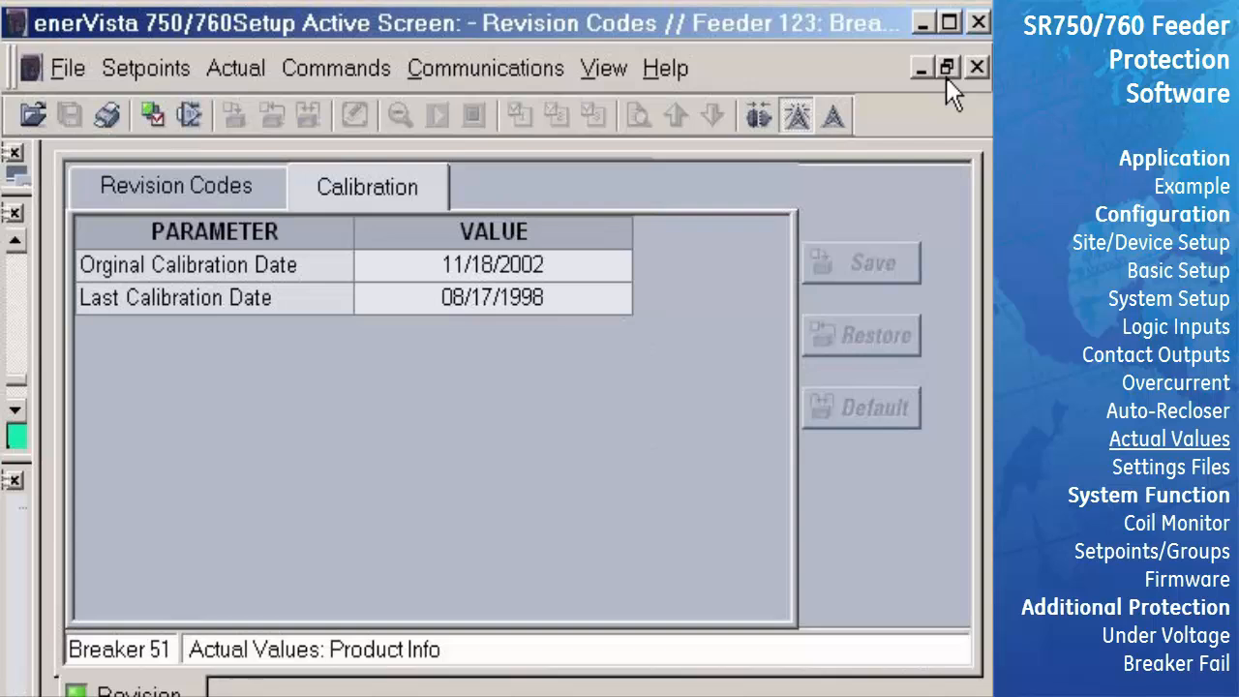
{"action": "left_click", "coordinate": [973, 70]}
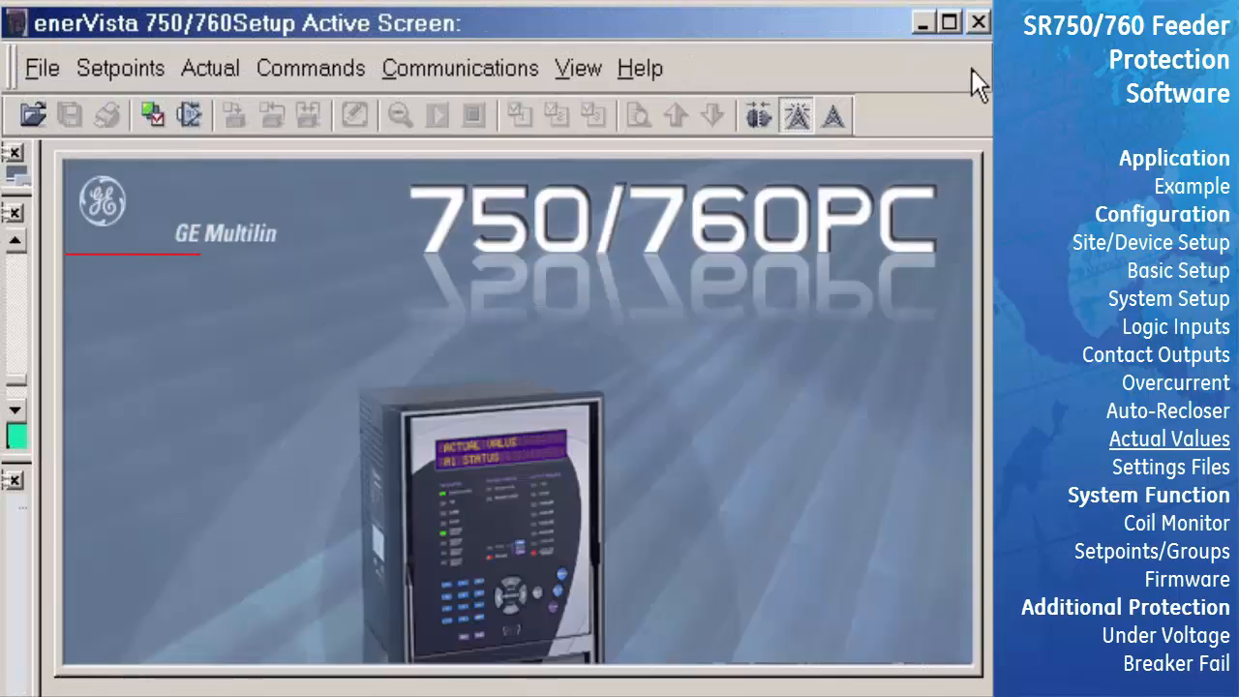
Step: Open the Waveform Capture actual values maximized and trigger a waveform capture on Breaker 51
{"action": "left_click", "coordinate": [218, 72]}
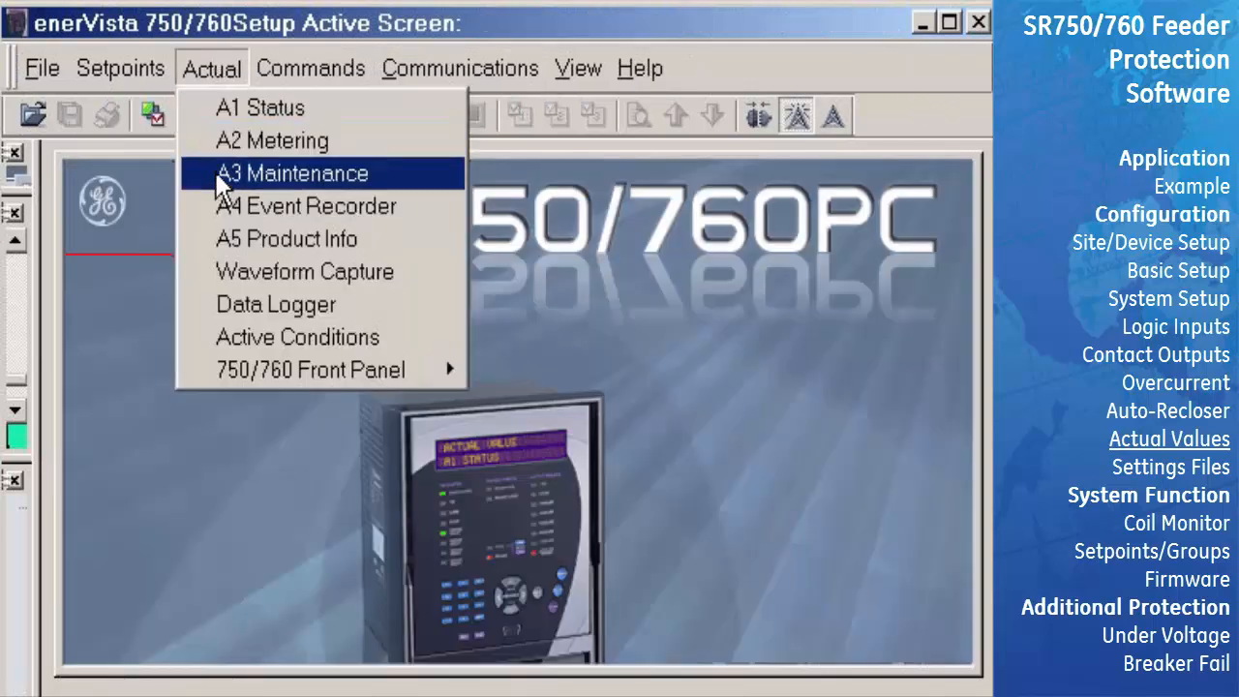
{"action": "left_click", "coordinate": [224, 273]}
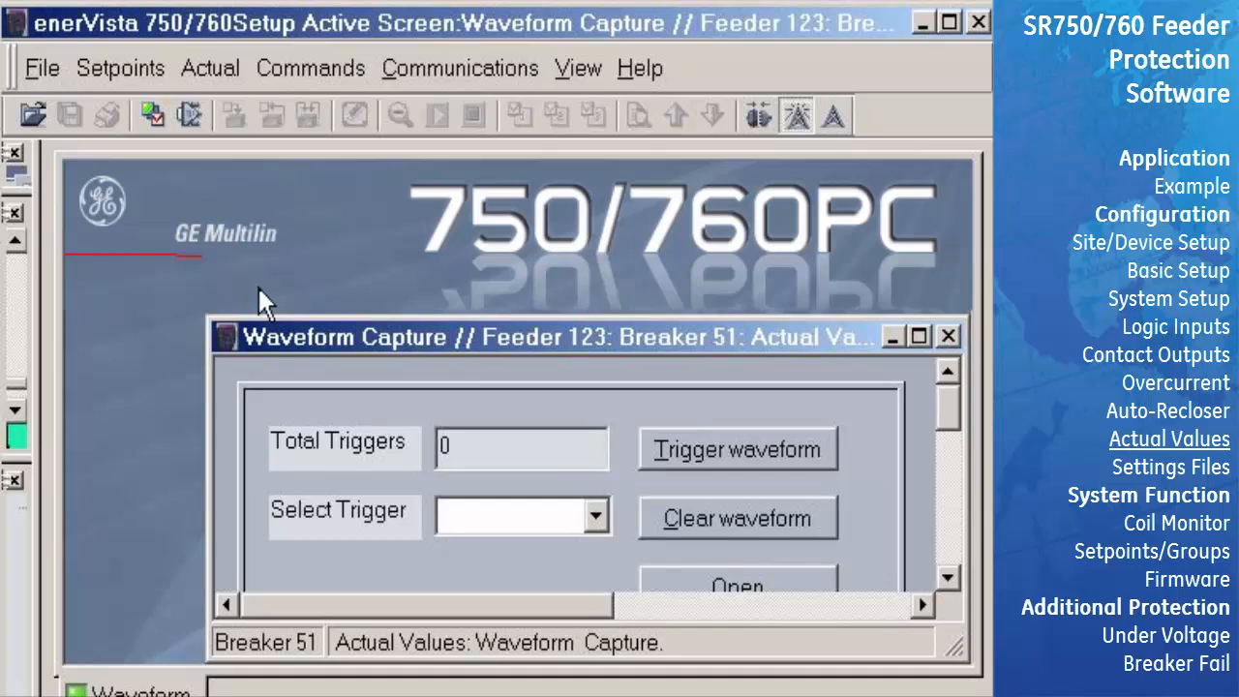
{"action": "double_click", "coordinate": [379, 339]}
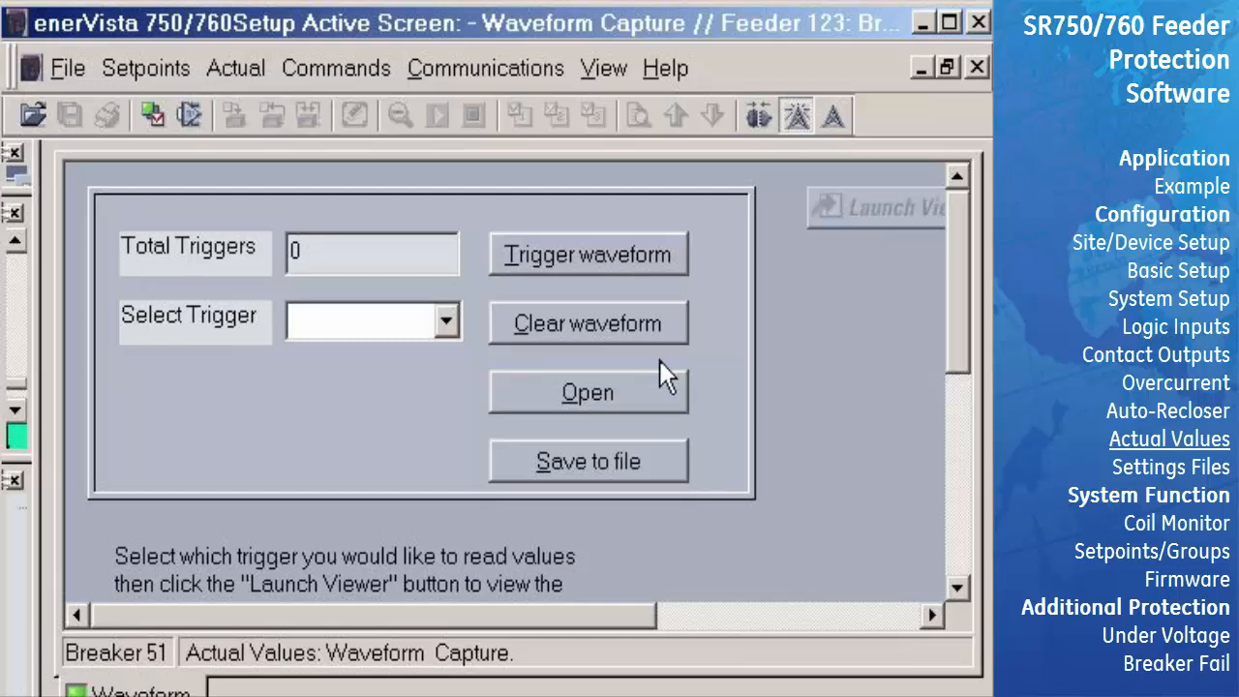
{"action": "left_click", "coordinate": [586, 269]}
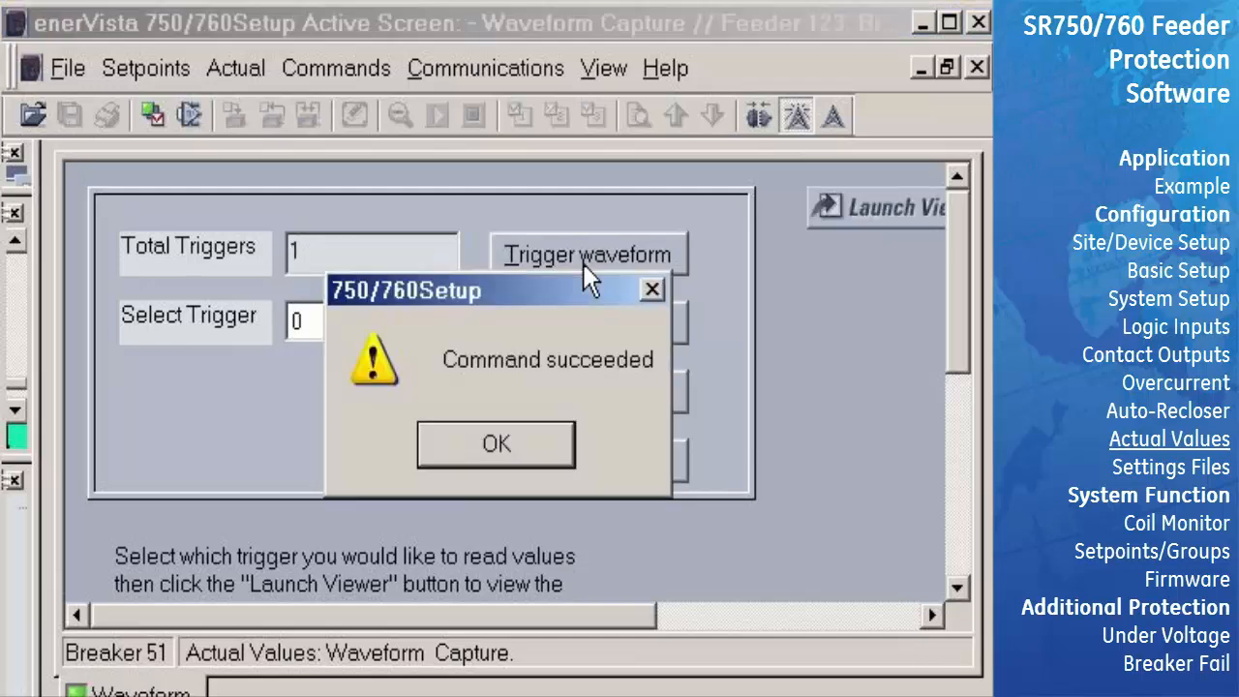
{"action": "left_click", "coordinate": [532, 440]}
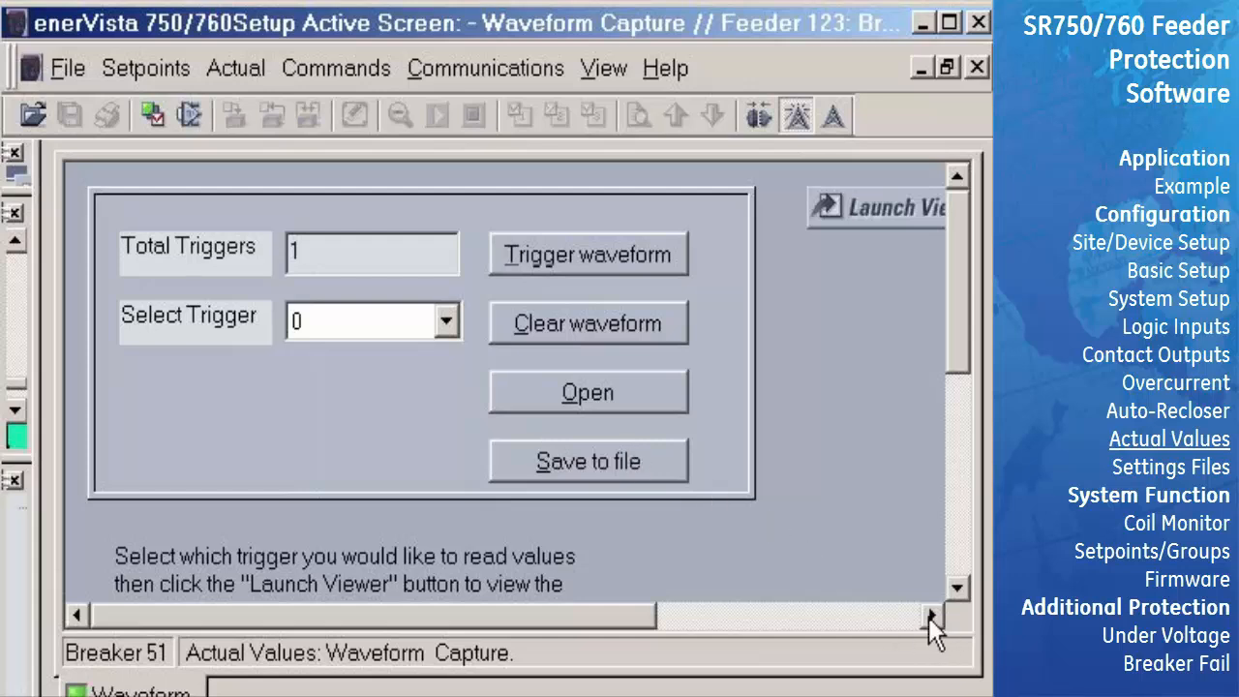
Step: Launch the waveform viewer for trigger 0, then shift the green cursor slightly later and the cyan cursor slightly earlier on the traces
{"action": "left_click_drag", "start_coordinate": [928, 616], "coordinate": [928, 616]}
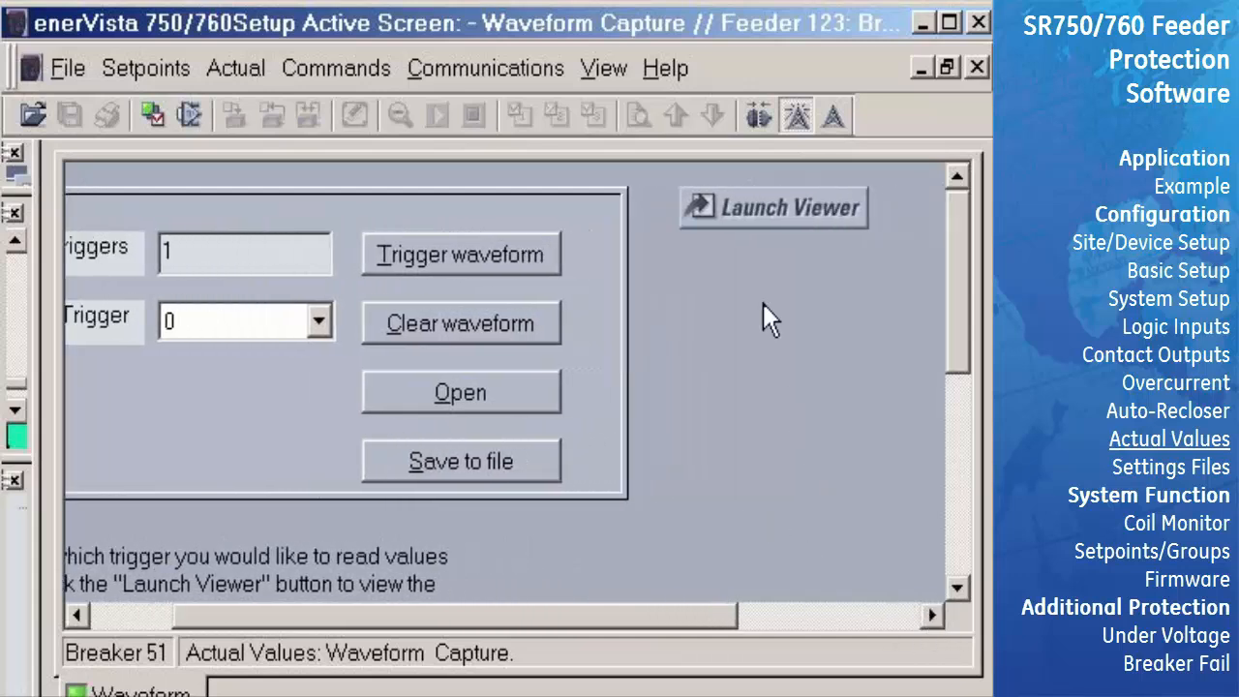
{"action": "left_click", "coordinate": [736, 219]}
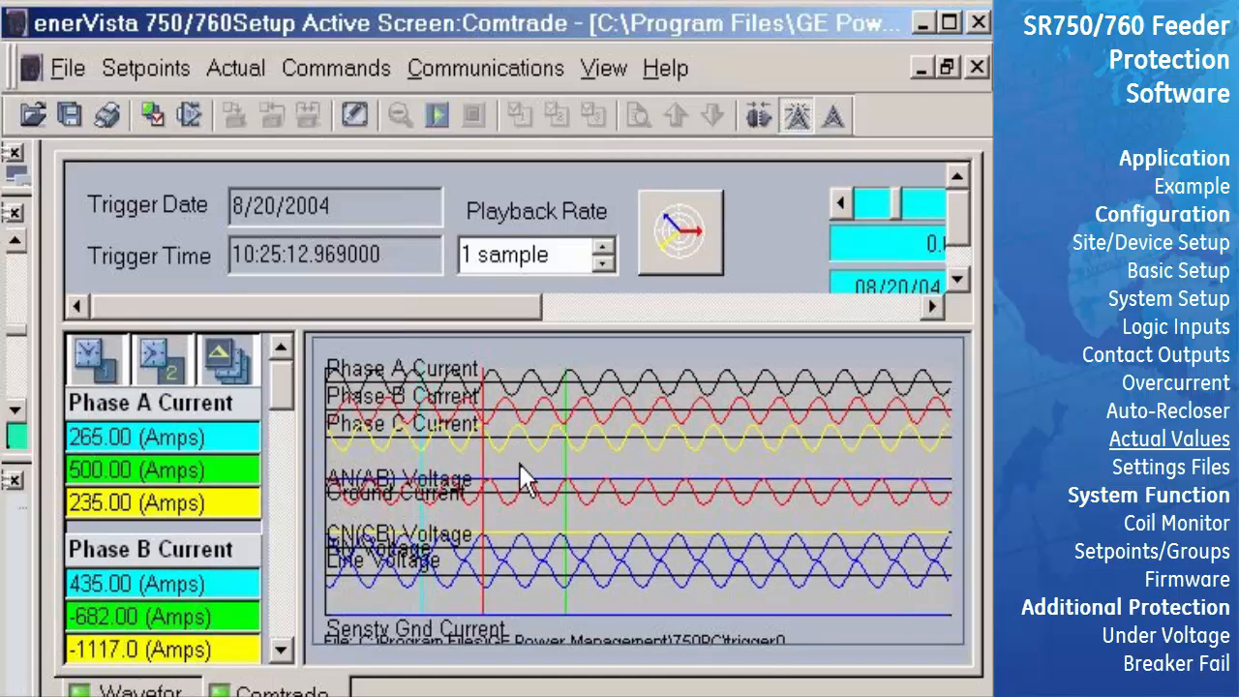
{"action": "mouse_move", "coordinate": [565, 459]}
{"action": "left_mouse_down"}
{"action": "mouse_move", "coordinate": [611, 460]}
{"action": "mouse_move", "coordinate": [582, 464]}
{"action": "left_mouse_up"}
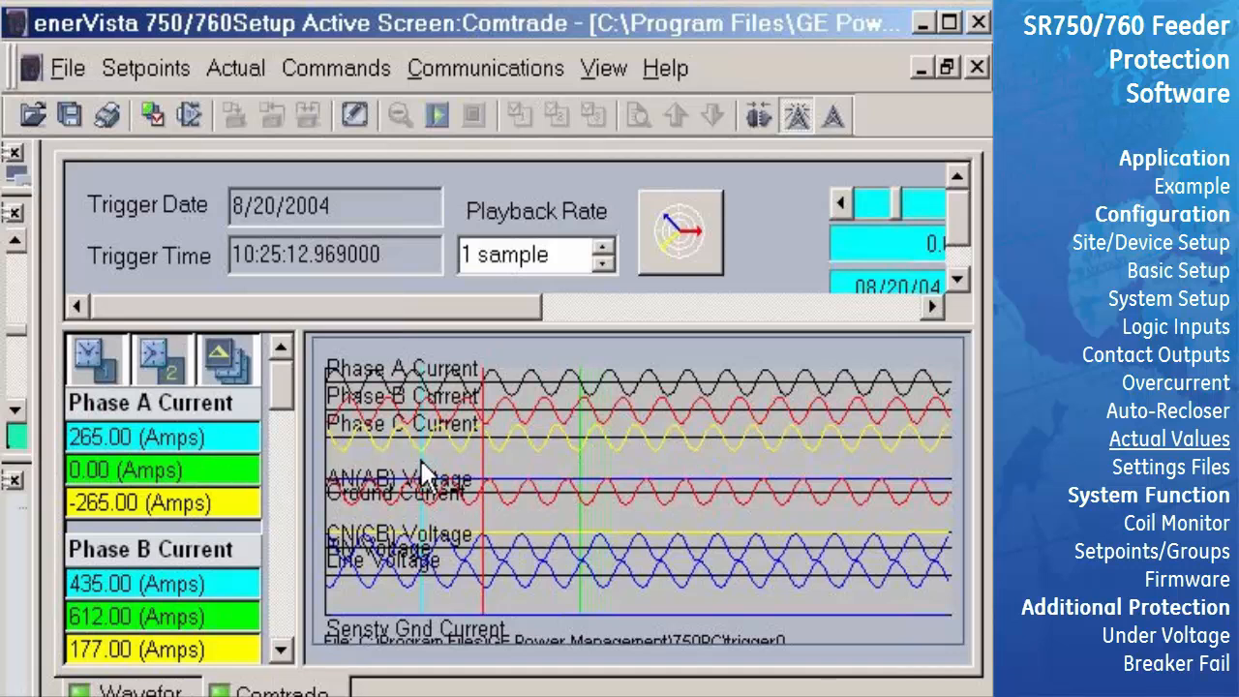
{"action": "left_click_drag", "start_coordinate": [421, 463], "coordinate": [399, 463]}
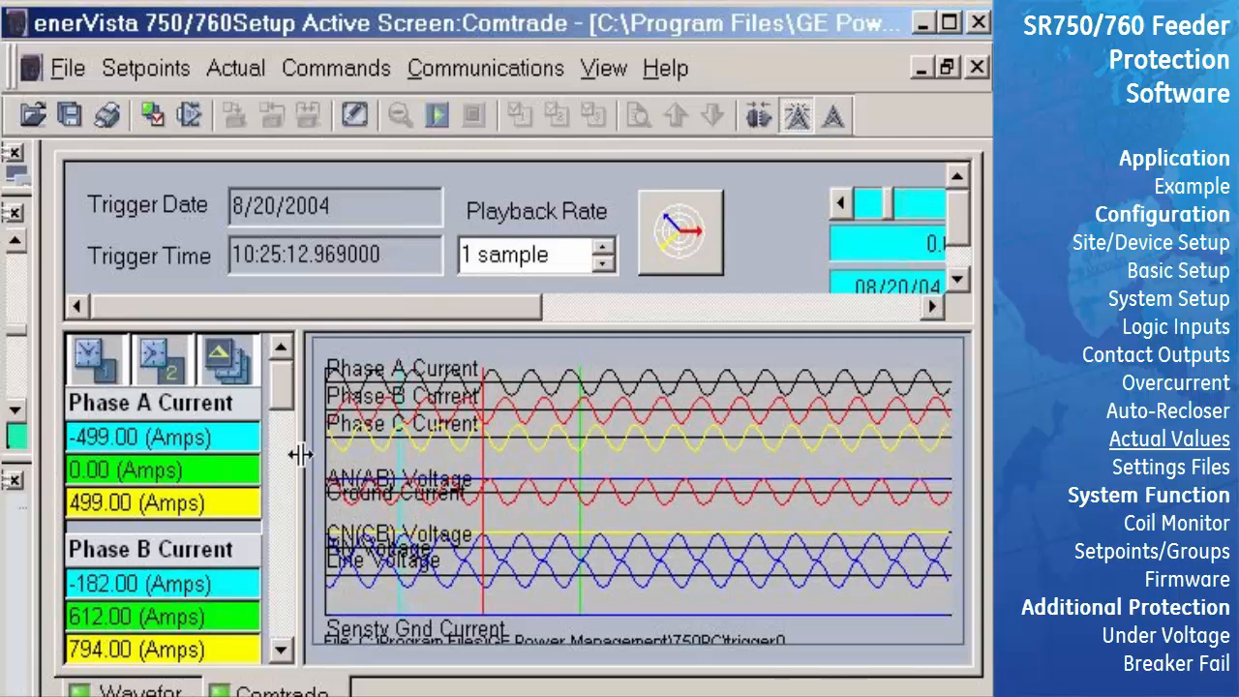
Step: Hide the cursor 1, cursor 2 and delta data in the waveform viewer, and show all three again
{"action": "left_click", "coordinate": [102, 366]}
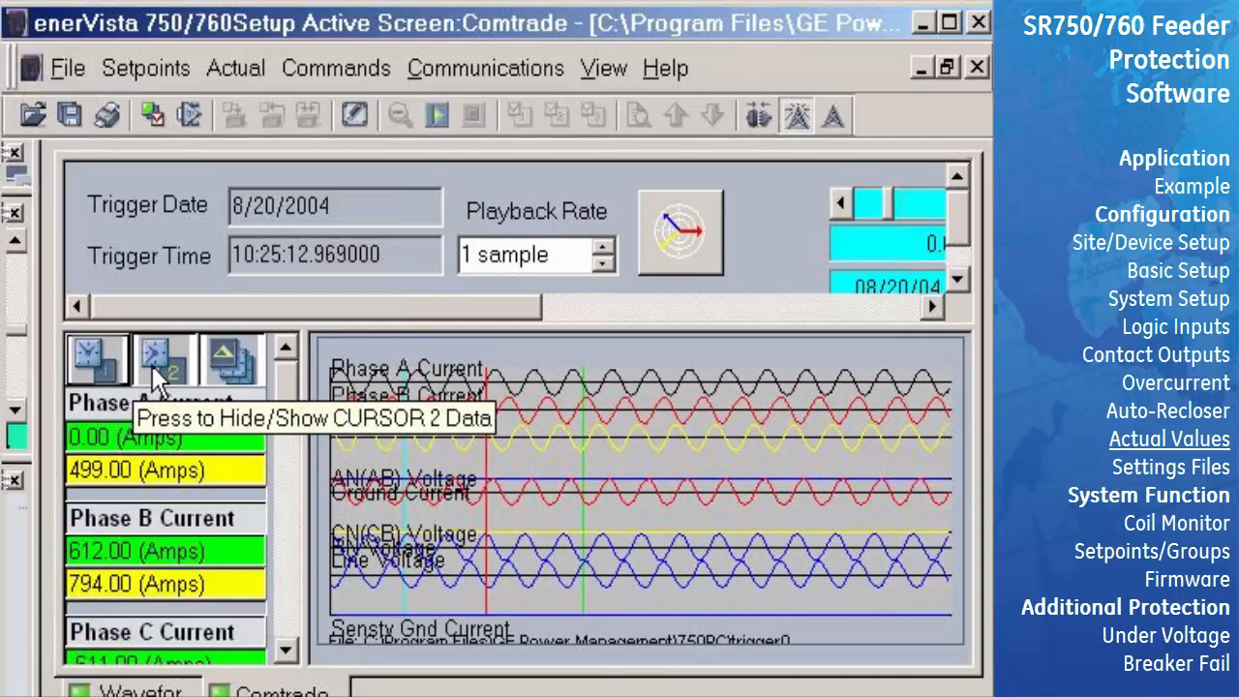
{"action": "left_click", "coordinate": [152, 365]}
{"action": "left_click", "coordinate": [229, 360]}
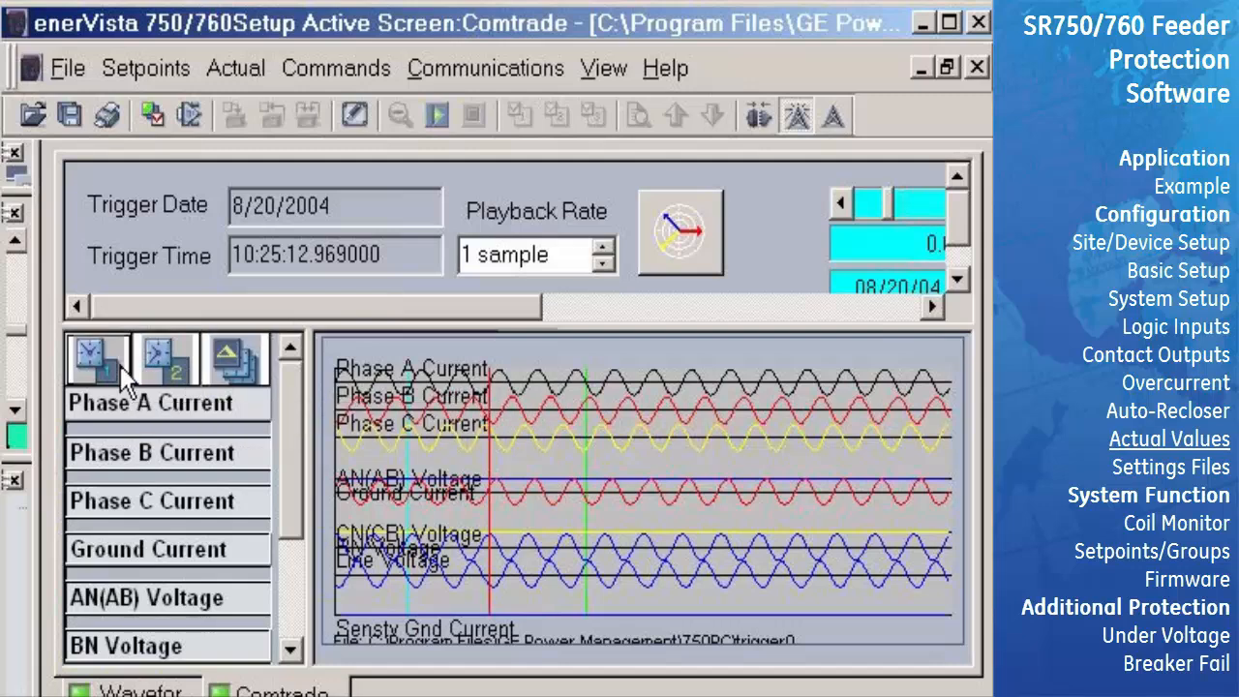
{"action": "left_click", "coordinate": [103, 367]}
{"action": "left_click", "coordinate": [226, 365]}
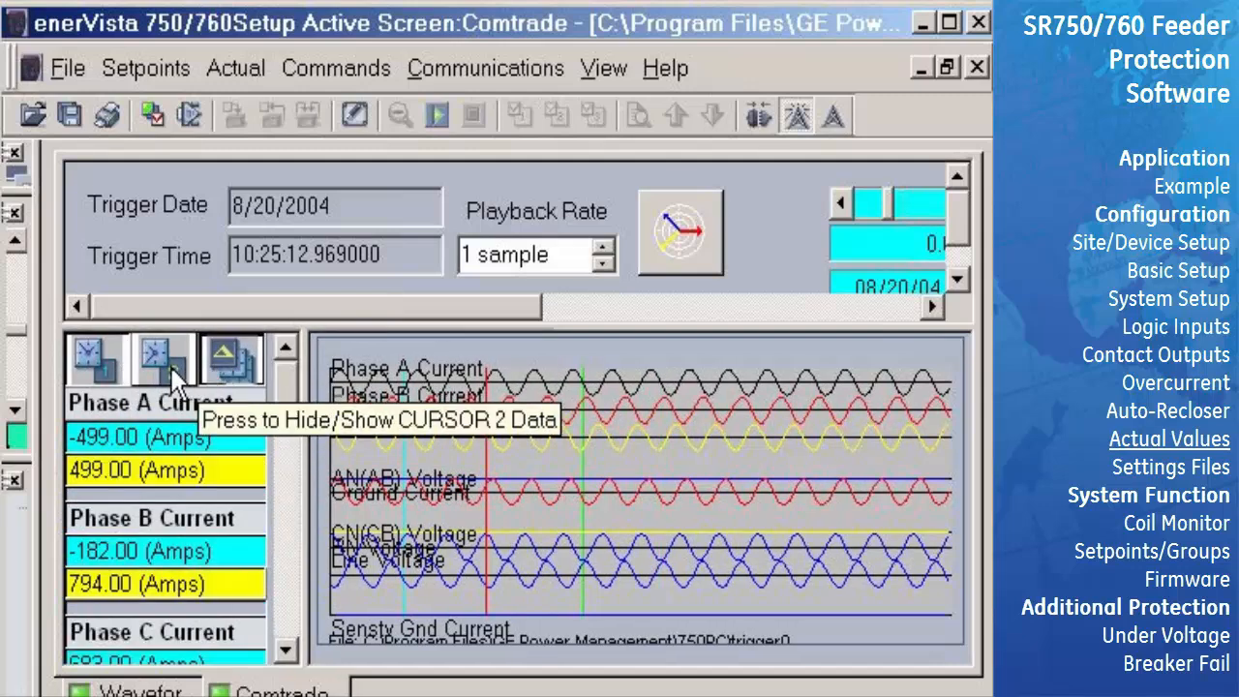
{"action": "left_click", "coordinate": [170, 367]}
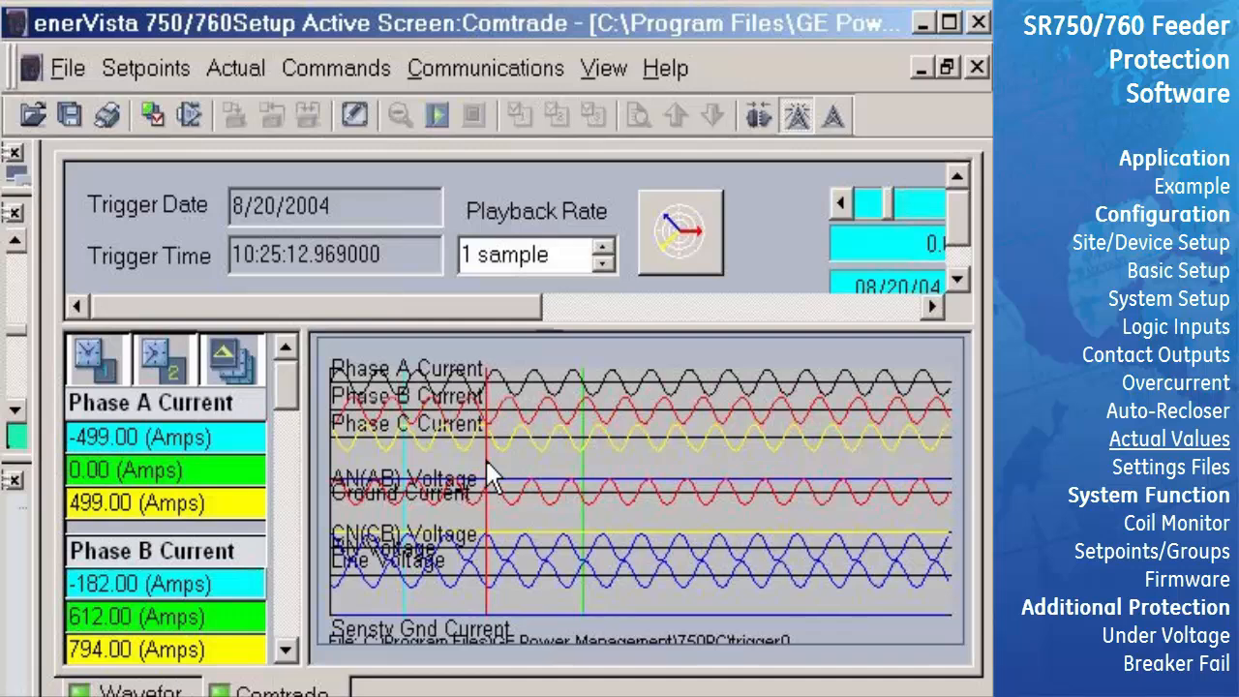
Step: Open the Trace Memory settings of the S1 Relay Setup setpoints
{"action": "left_click", "coordinate": [150, 71]}
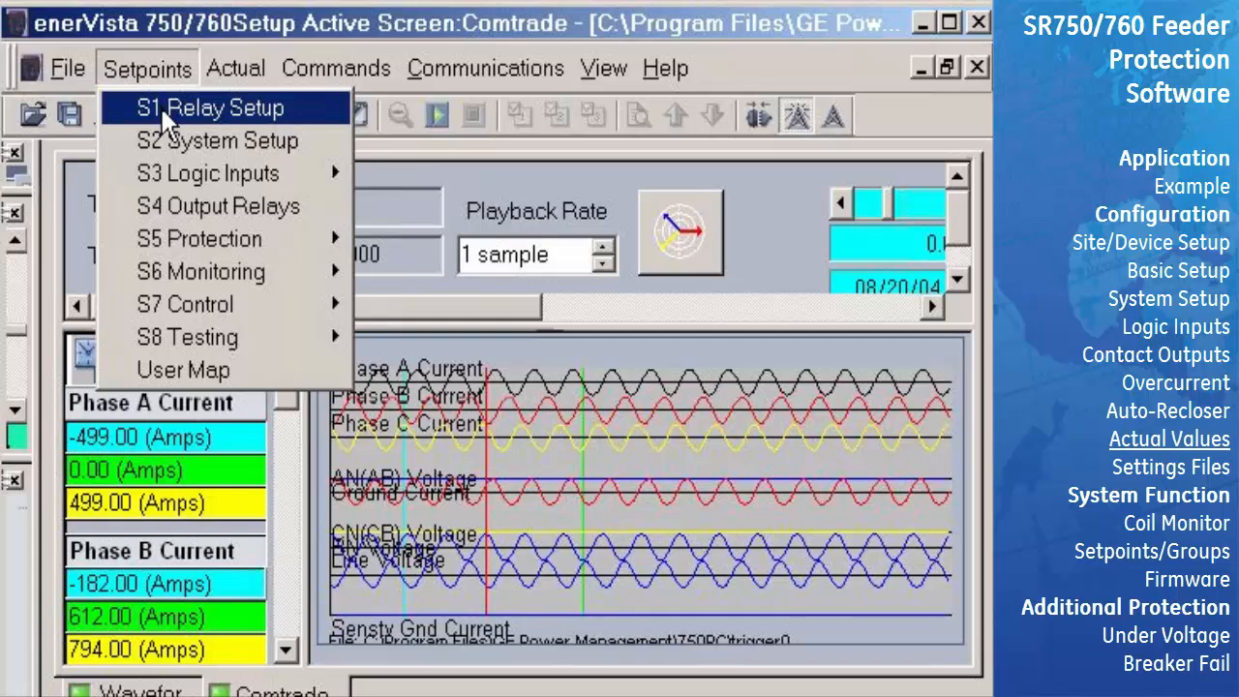
{"action": "left_click", "coordinate": [163, 112]}
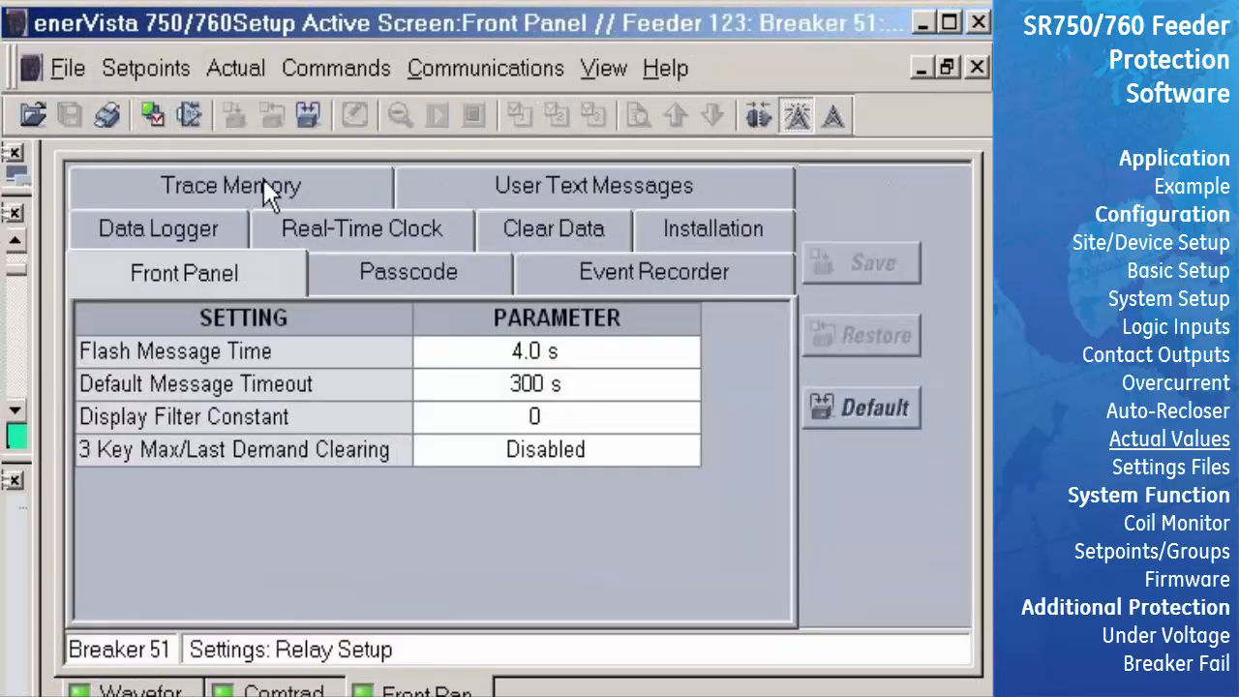
{"action": "left_click", "coordinate": [271, 193]}
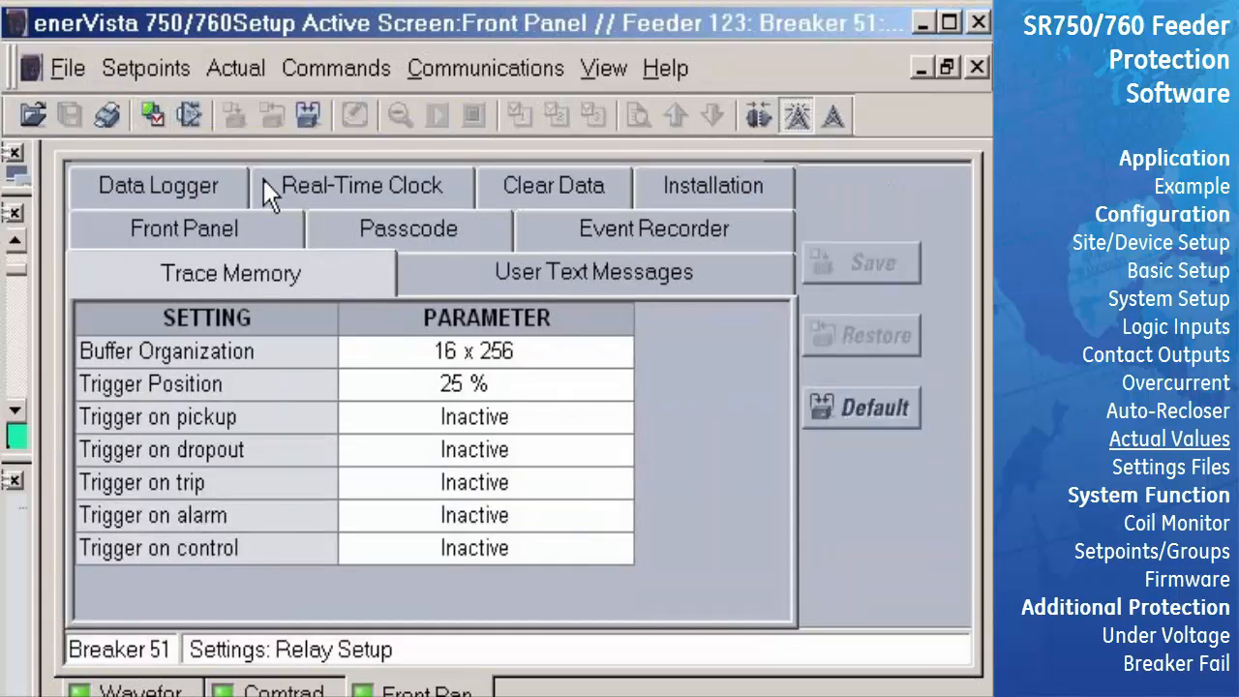
{"action": "left_click", "coordinate": [623, 389]}
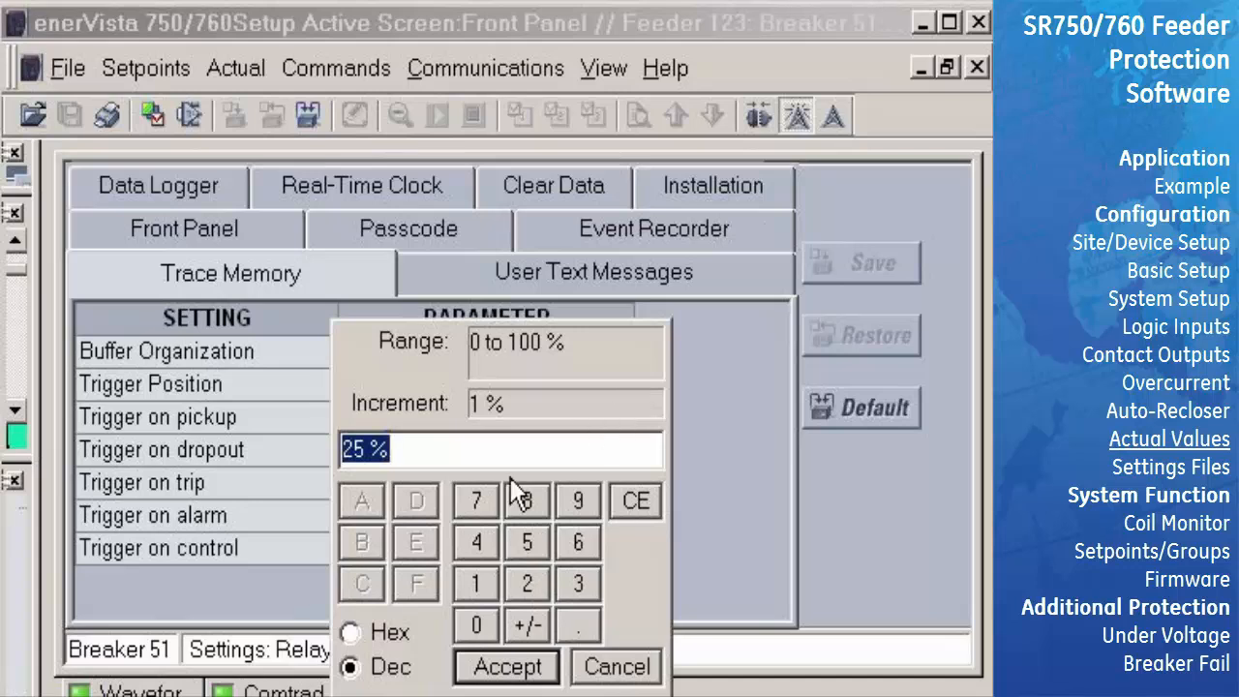
{"action": "left_click", "coordinate": [476, 497]}
{"action": "left_click", "coordinate": [528, 540]}
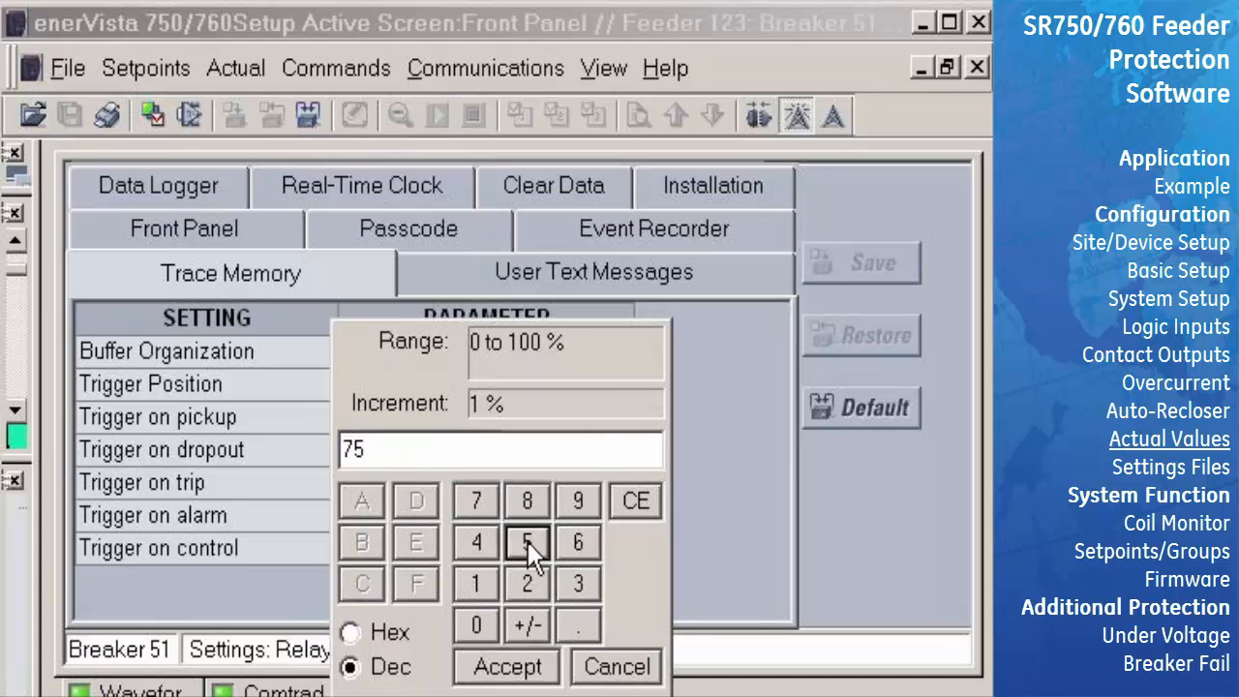
{"action": "left_click", "coordinate": [617, 667]}
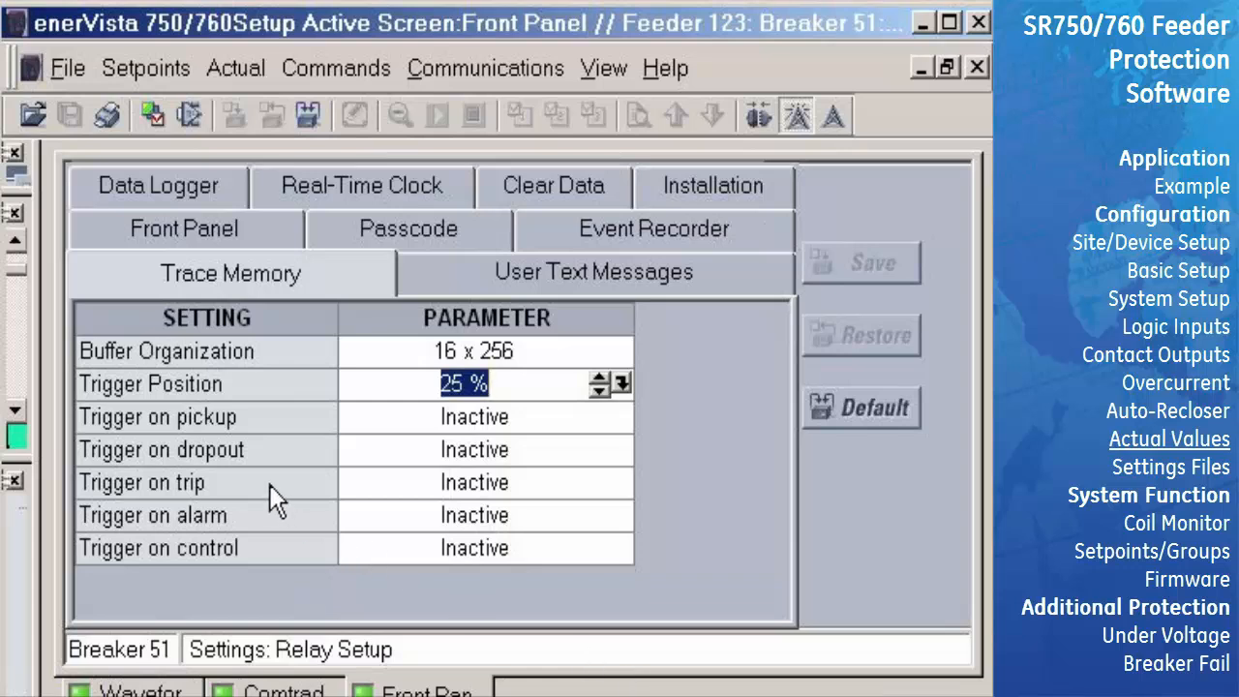
Step: Set Trigger on trip to Active in the Trace Memory settings and save the change to the relay
{"action": "left_click", "coordinate": [619, 483]}
{"action": "left_click", "coordinate": [383, 542]}
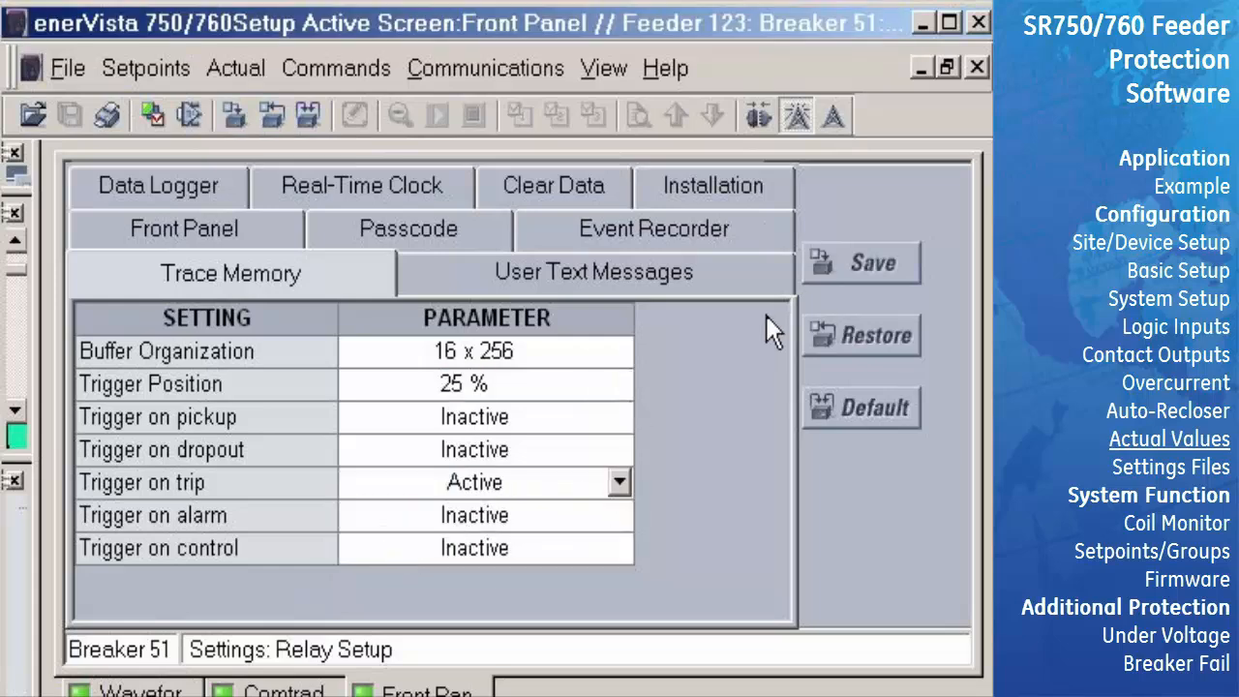
{"action": "left_click", "coordinate": [817, 265]}
{"action": "left_click", "coordinate": [416, 447]}
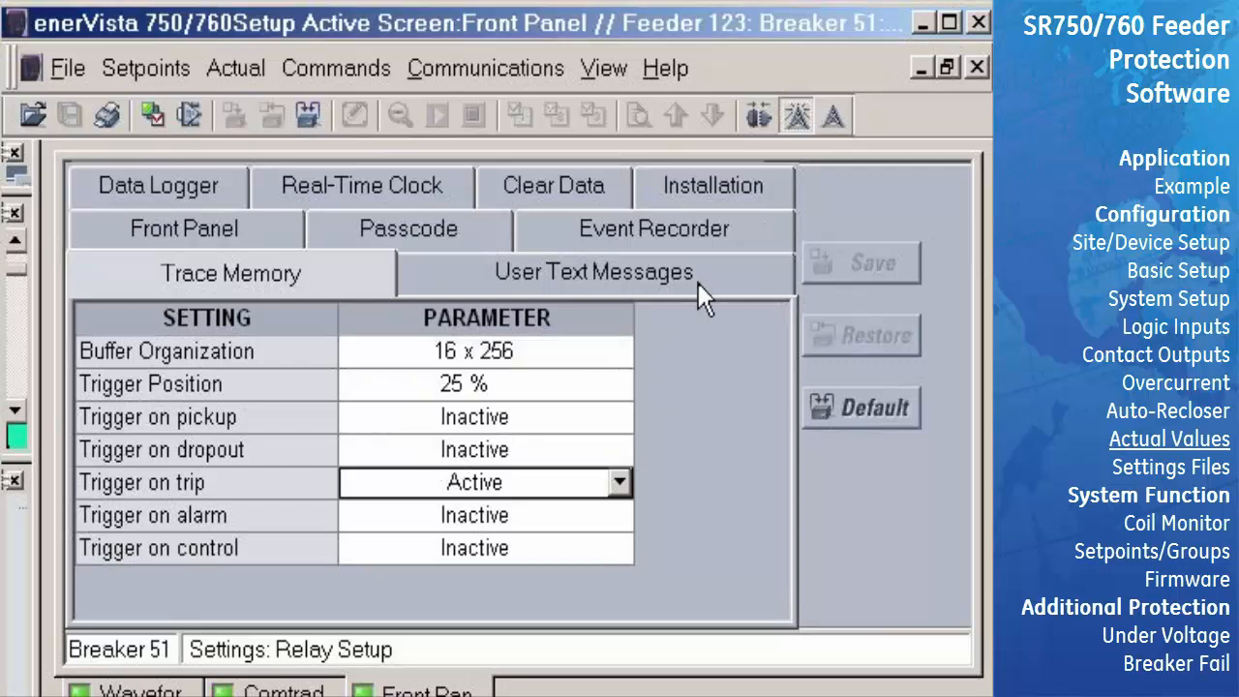
Step: Close the Relay Setup, Comtrade waveform viewer and Waveform Capture windows
{"action": "left_click", "coordinate": [975, 69]}
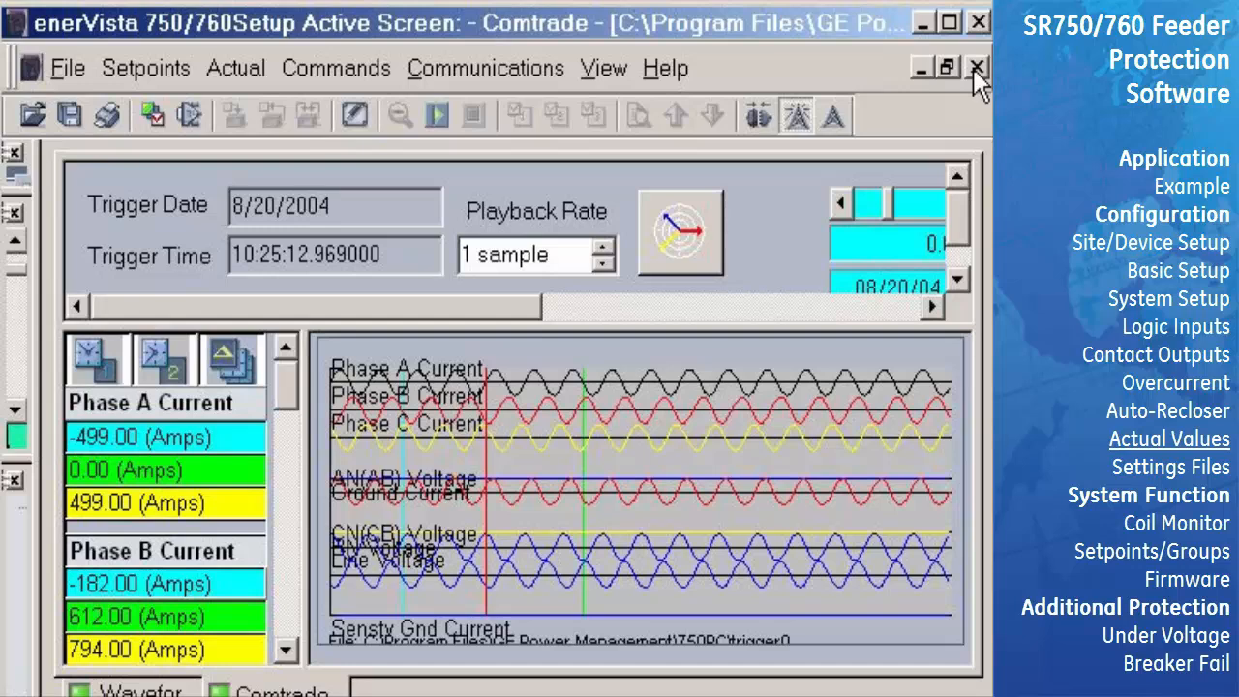
{"action": "left_click", "coordinate": [974, 68]}
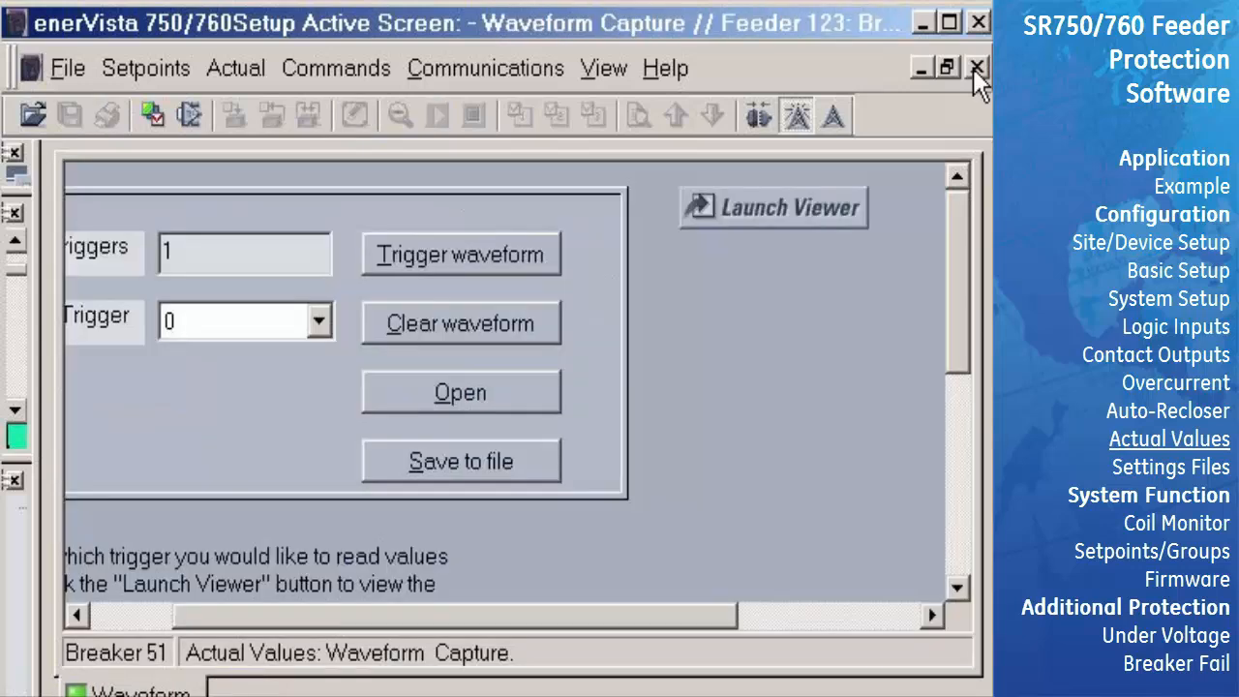
{"action": "left_click", "coordinate": [974, 68]}
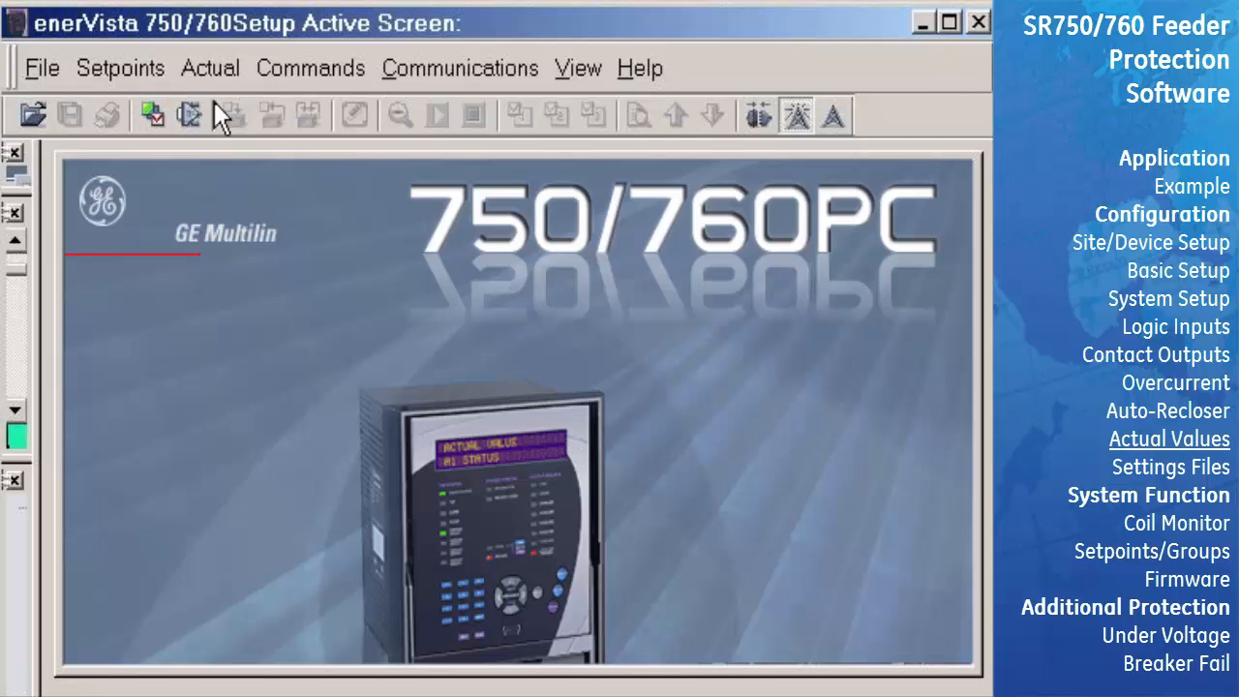
Step: Open the Data Logger actual values maximized, view its trigger options, and close them
{"action": "left_click", "coordinate": [198, 72]}
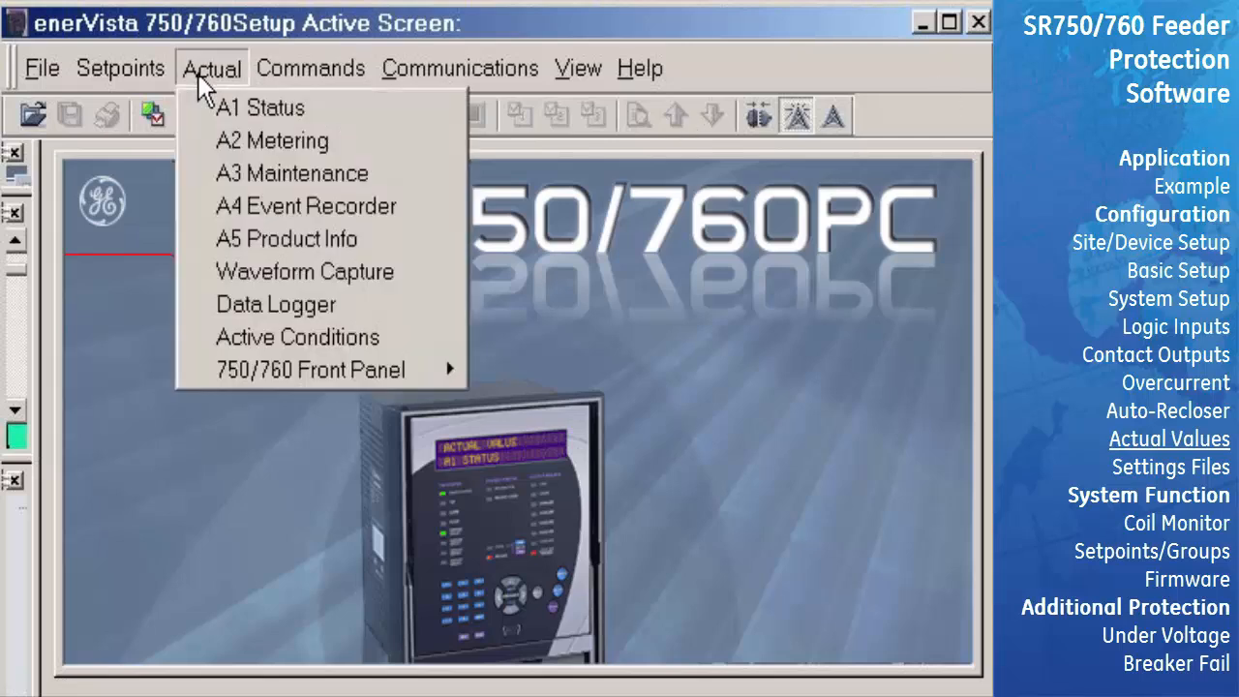
{"action": "left_click", "coordinate": [206, 308]}
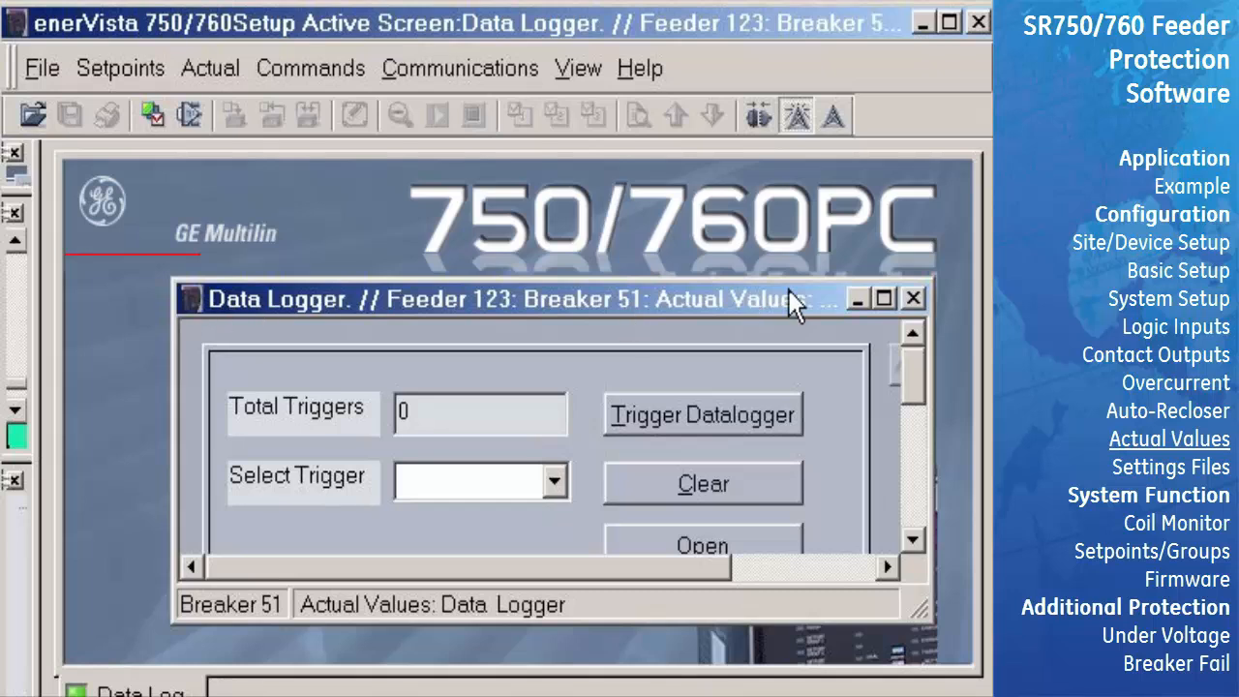
{"action": "left_click", "coordinate": [883, 300]}
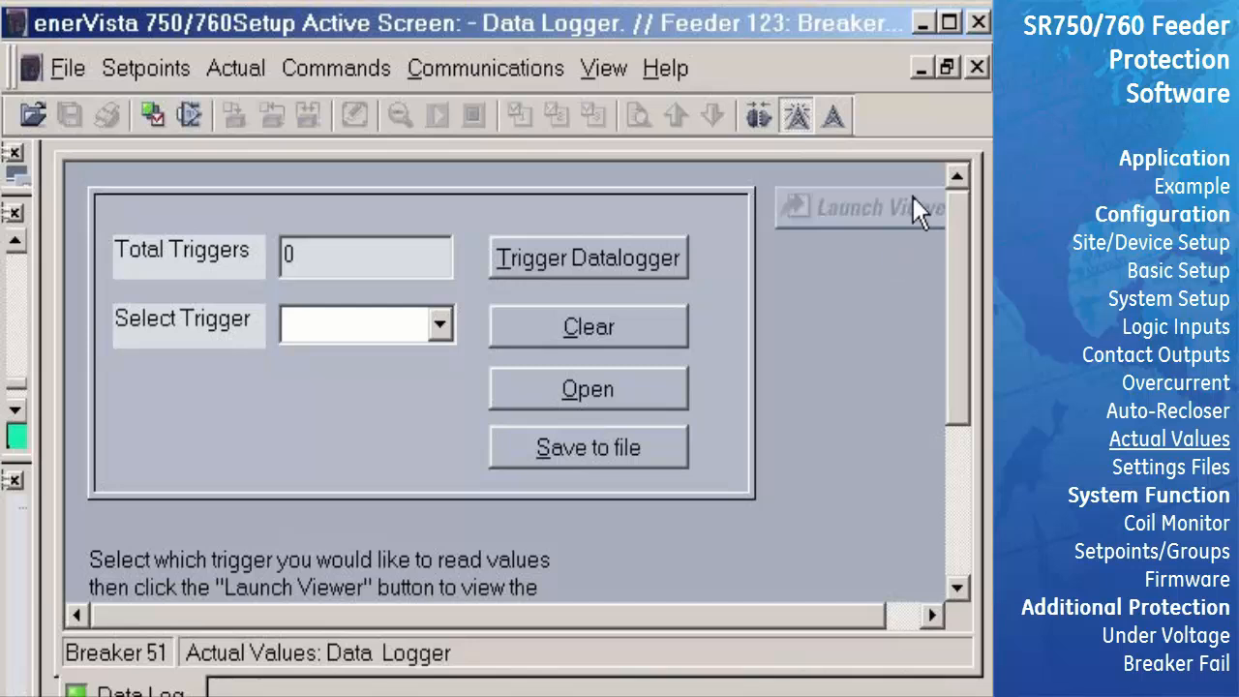
{"action": "left_click", "coordinate": [977, 68]}
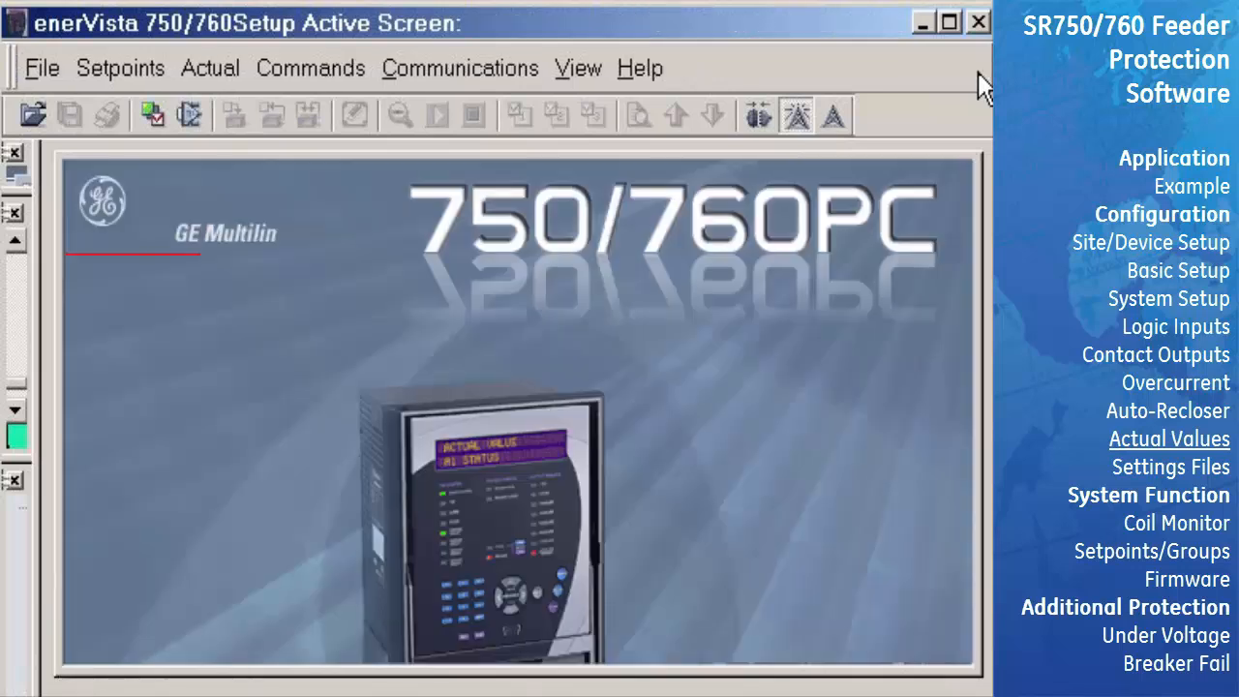
Step: Open the Active Conditions actual values and maximize their window
{"action": "left_click", "coordinate": [232, 67]}
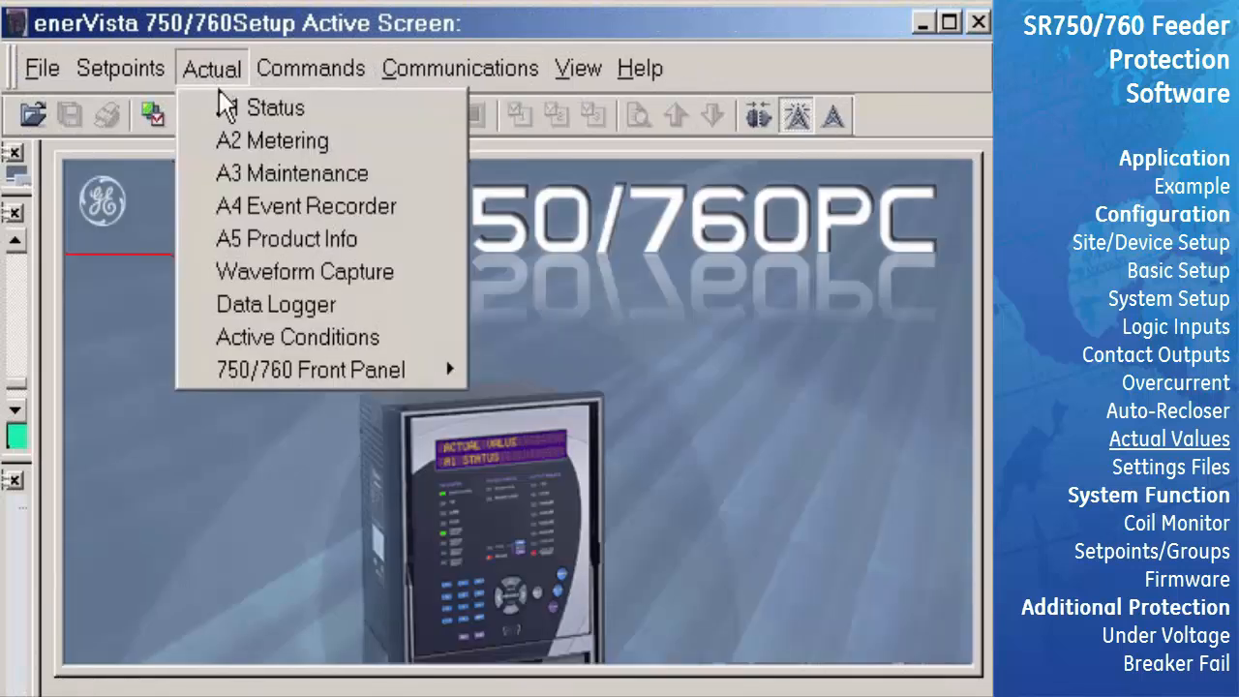
{"action": "left_click", "coordinate": [211, 335]}
{"action": "double_click", "coordinate": [276, 329]}
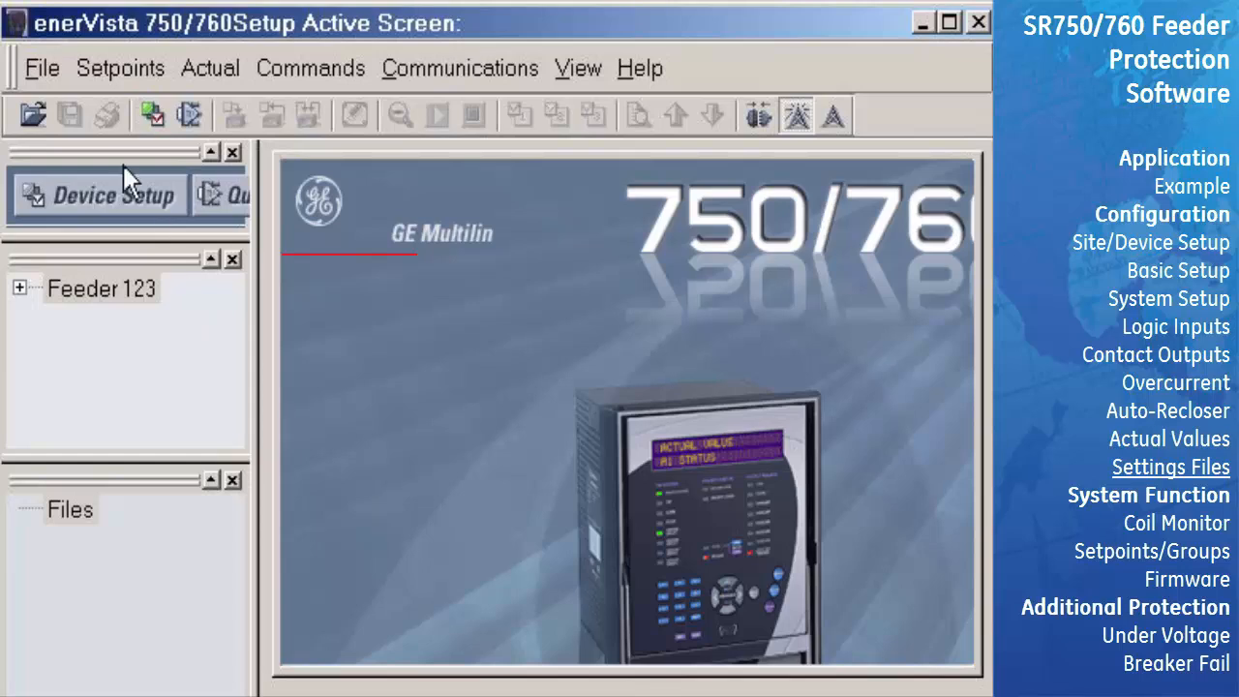
Step: Create a new 750 settings file named Default in the 750PC folder, with Senstv Ground CT Input and version 3.0x
{"action": "left_click", "coordinate": [45, 69]}
{"action": "left_click", "coordinate": [45, 114]}
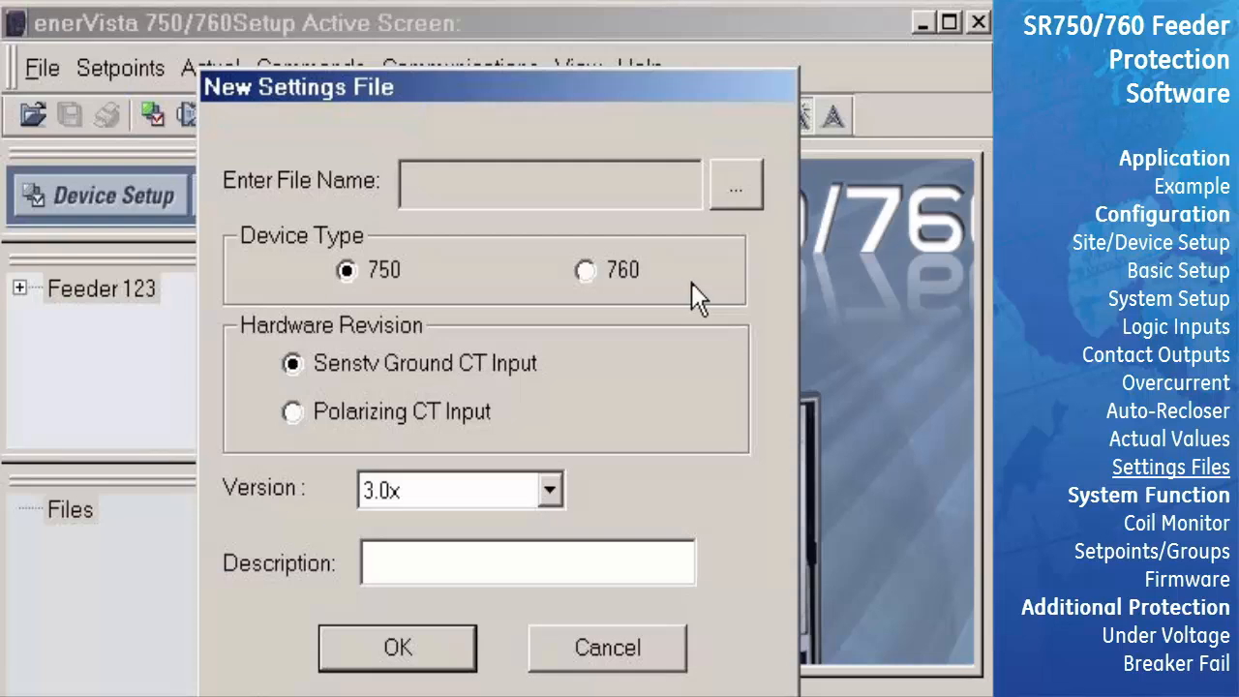
{"action": "left_click", "coordinate": [716, 203]}
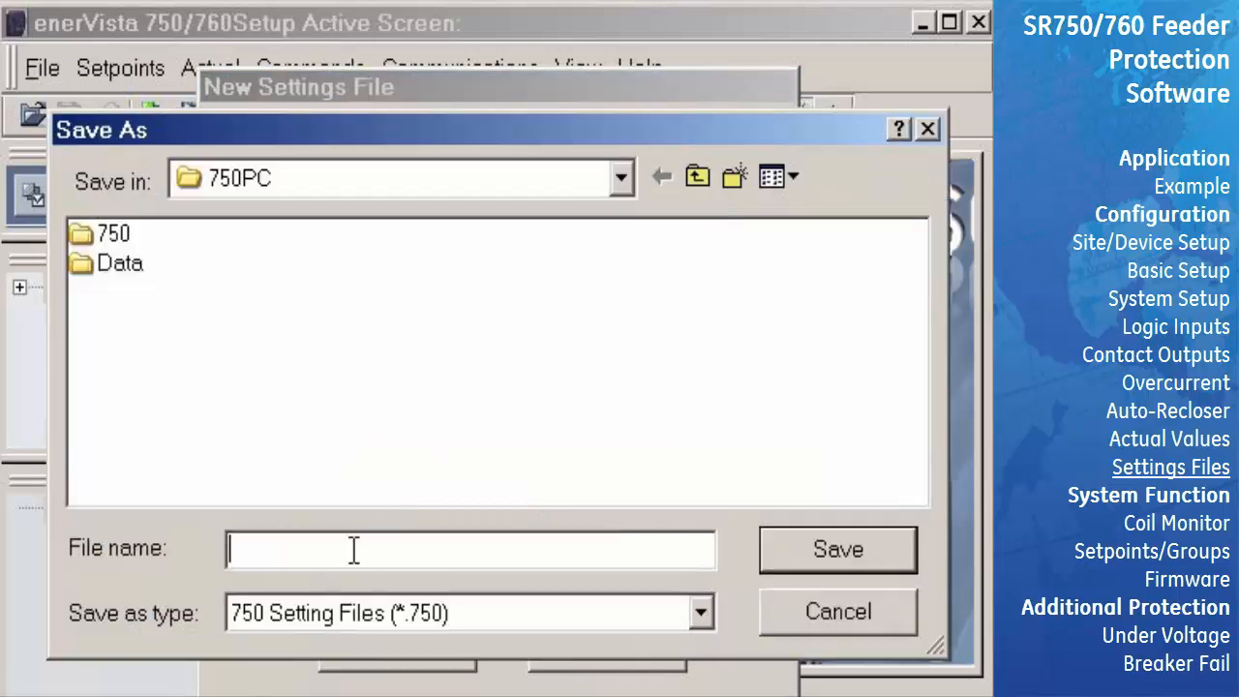
{"action": "type", "text": "Def"}
{"action": "type", "text": "ault"}
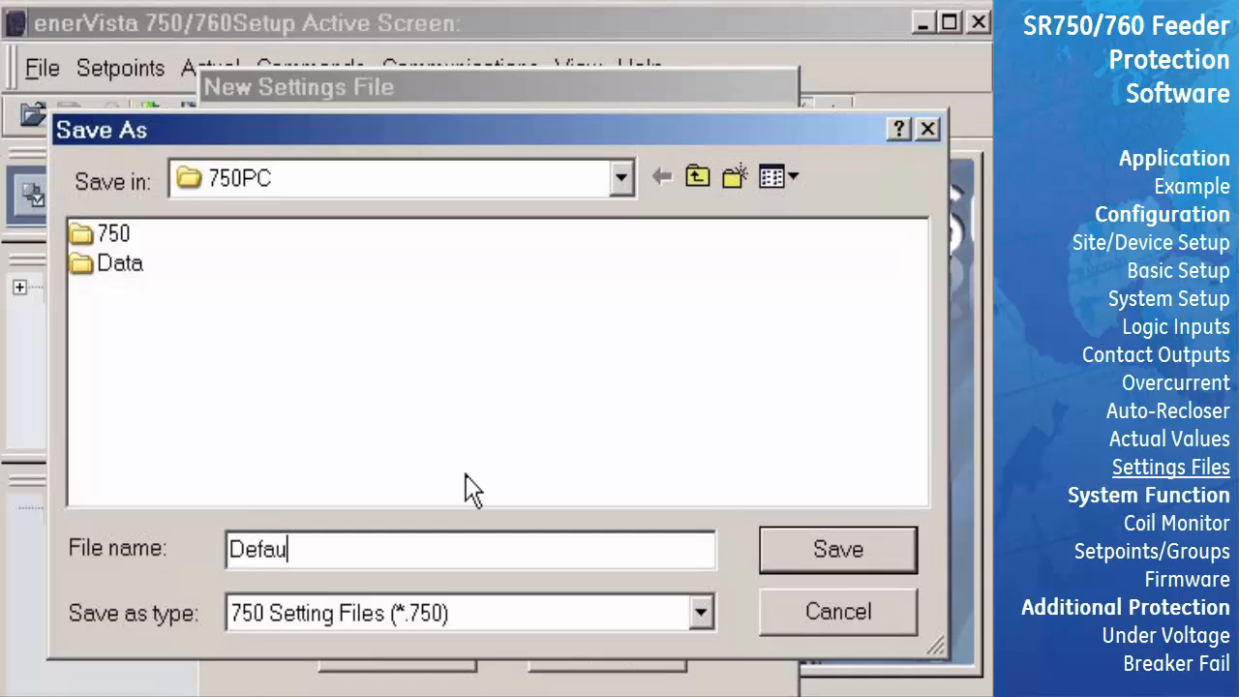
{"action": "left_click", "coordinate": [784, 550]}
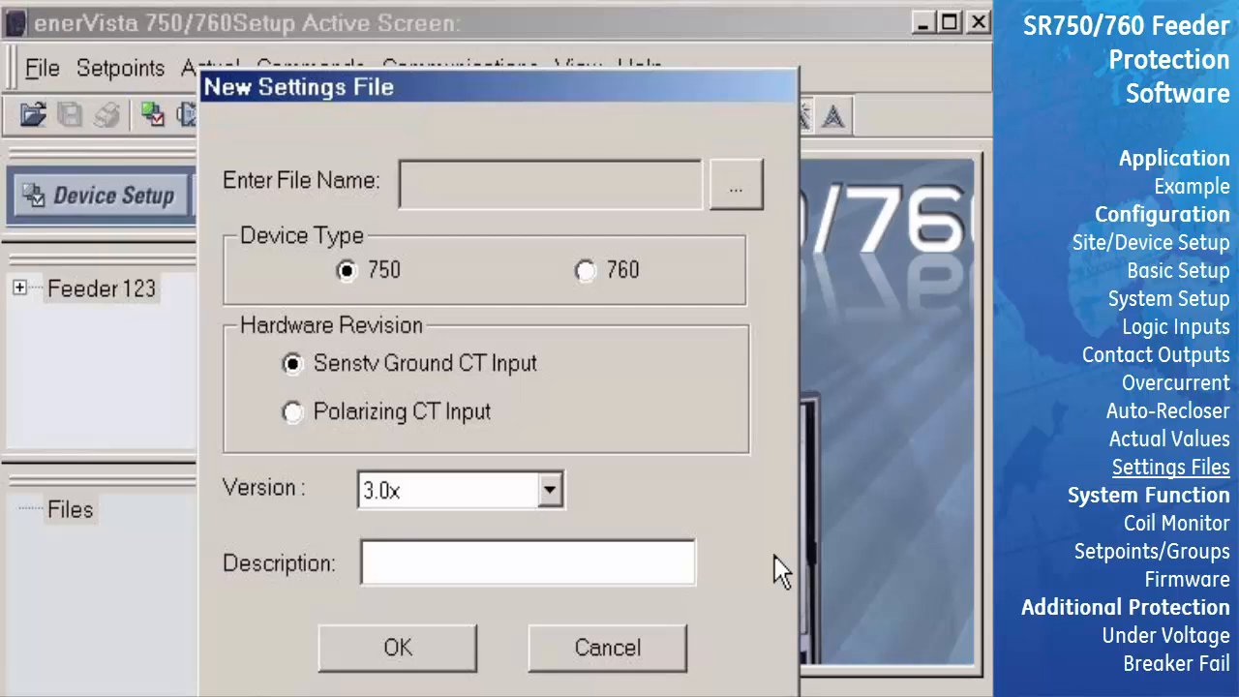
{"action": "left_click", "coordinate": [436, 642]}
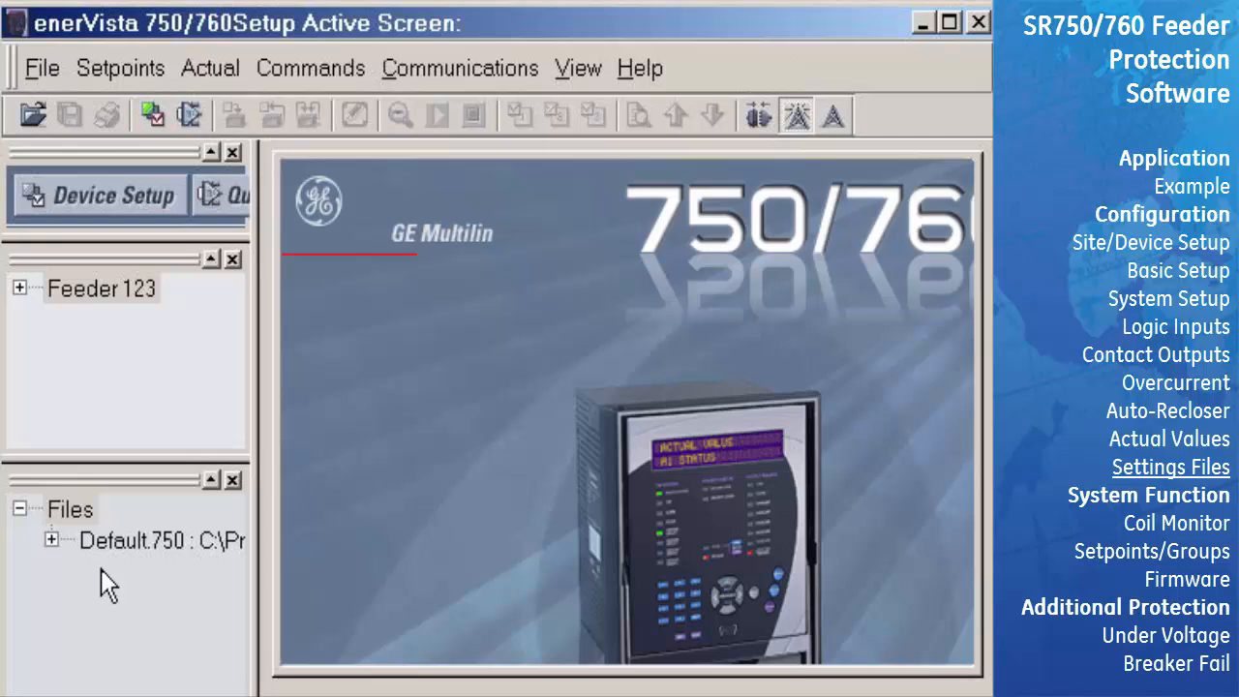
Step: Open the Logic Input Setup setpoints of the Default.750 settings file maximized, view them, and close the window
{"action": "left_click", "coordinate": [105, 542]}
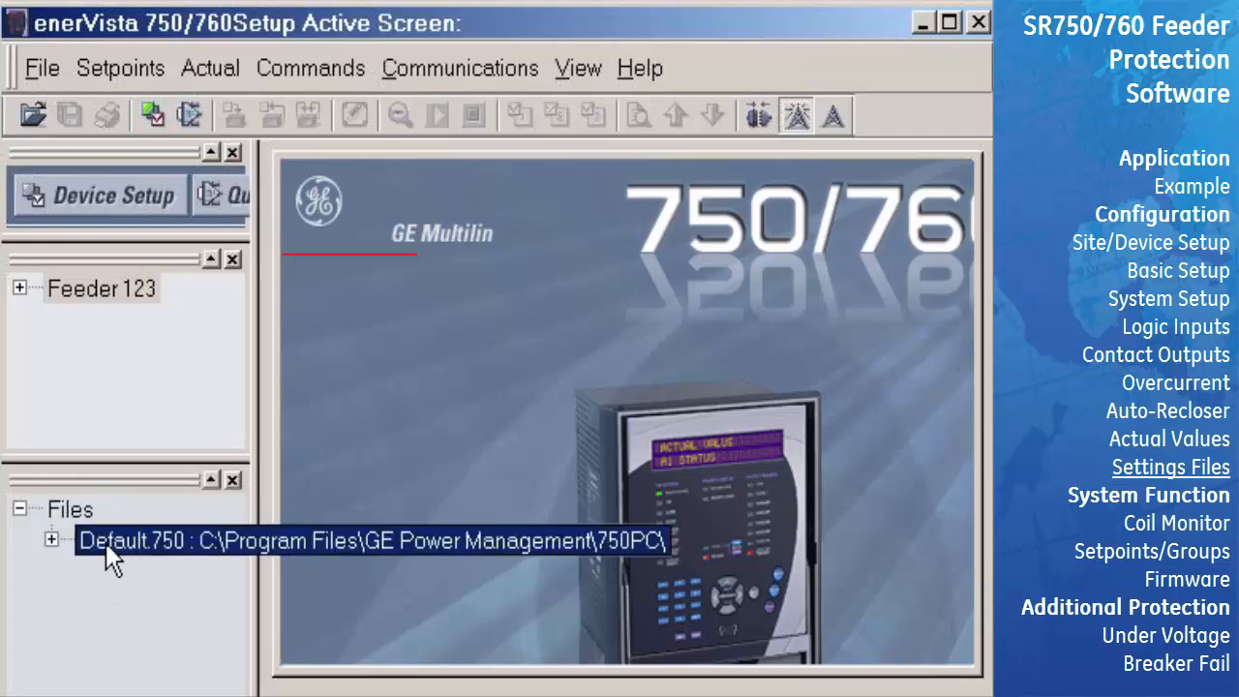
{"action": "left_click", "coordinate": [86, 67]}
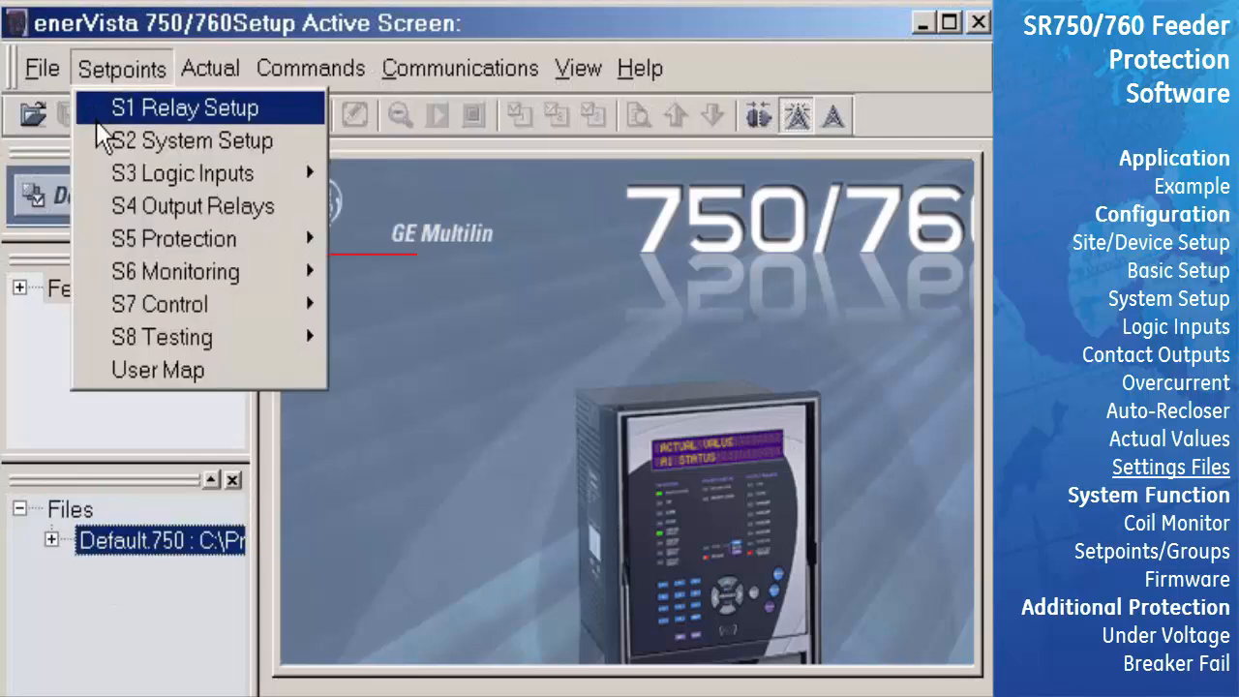
{"action": "mouse_move", "coordinate": [253, 172]}
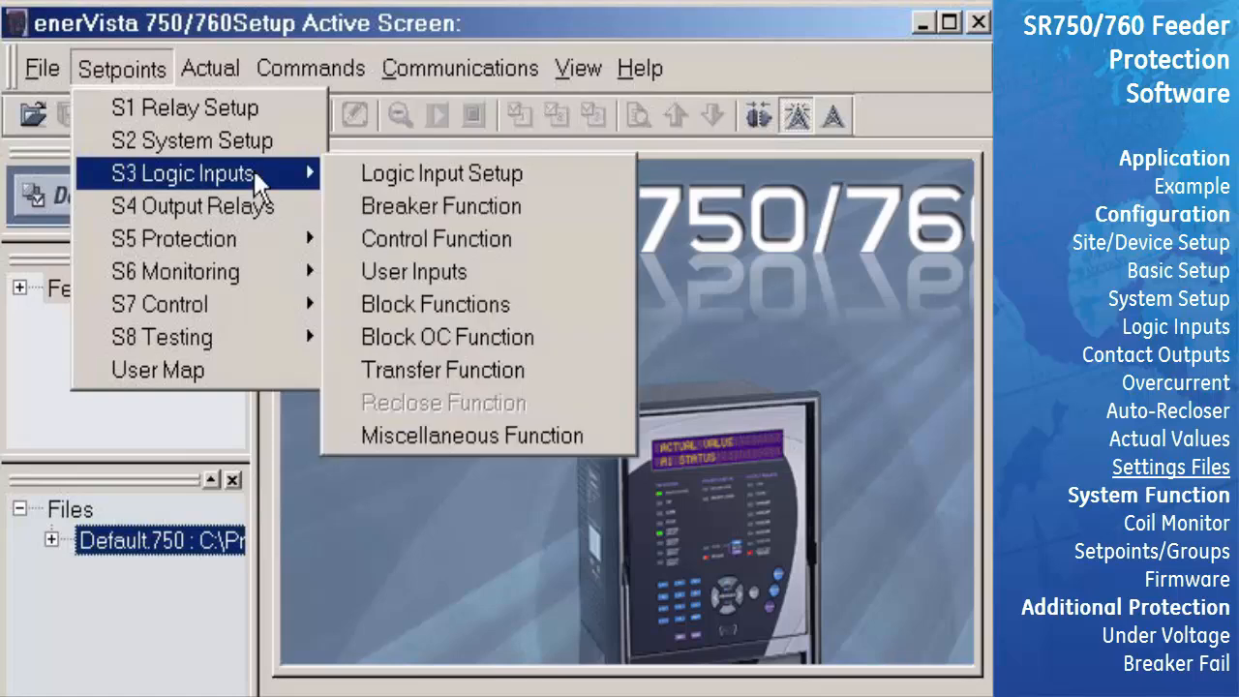
{"action": "left_click", "coordinate": [375, 182]}
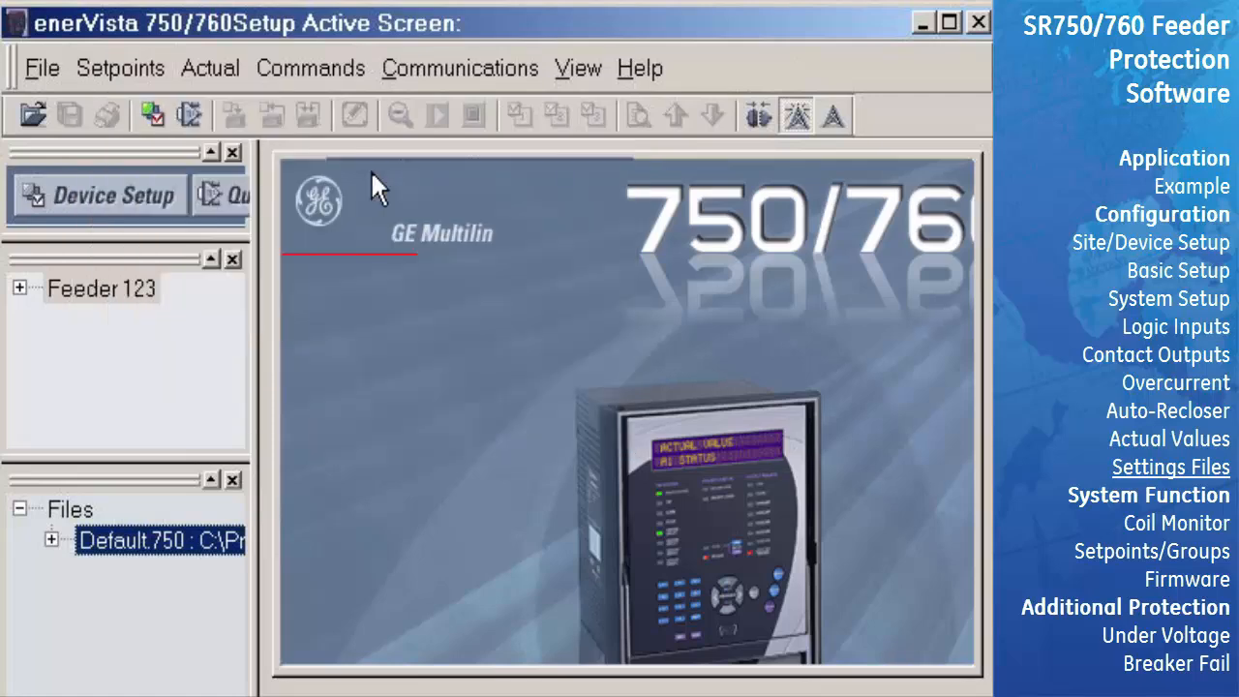
{"action": "left_click_drag", "start_coordinate": [474, 222], "coordinate": [473, 210]}
{"action": "double_click", "coordinate": [473, 210]}
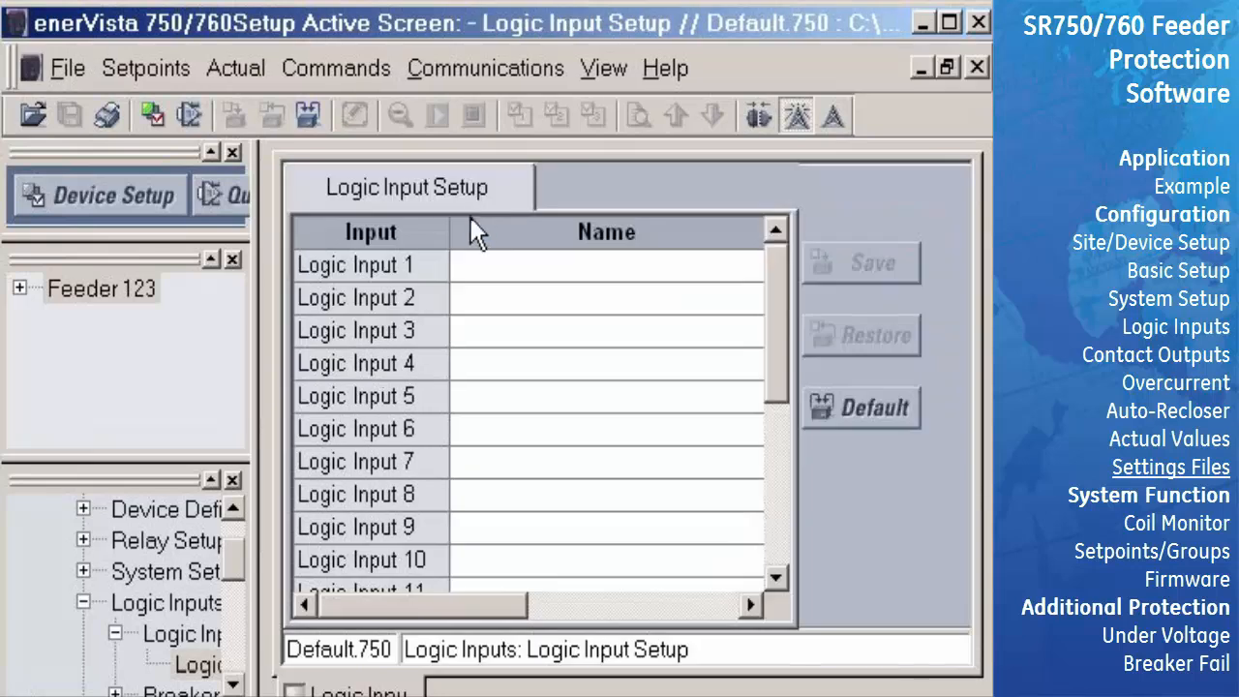
{"action": "left_click", "coordinate": [976, 69]}
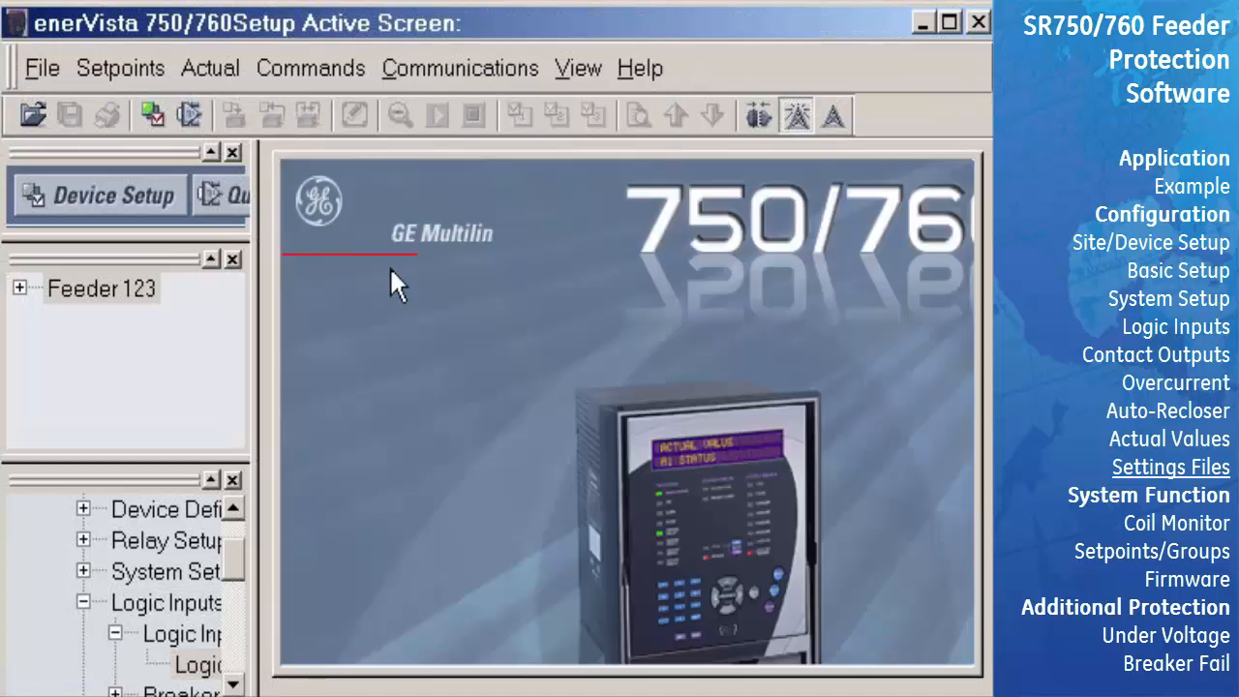
Step: Read the settings from the Breaker 51 device under Feeder 123 into a 760PC settings file named Breaker 51 in the 750PC folder
{"action": "left_click", "coordinate": [20, 290]}
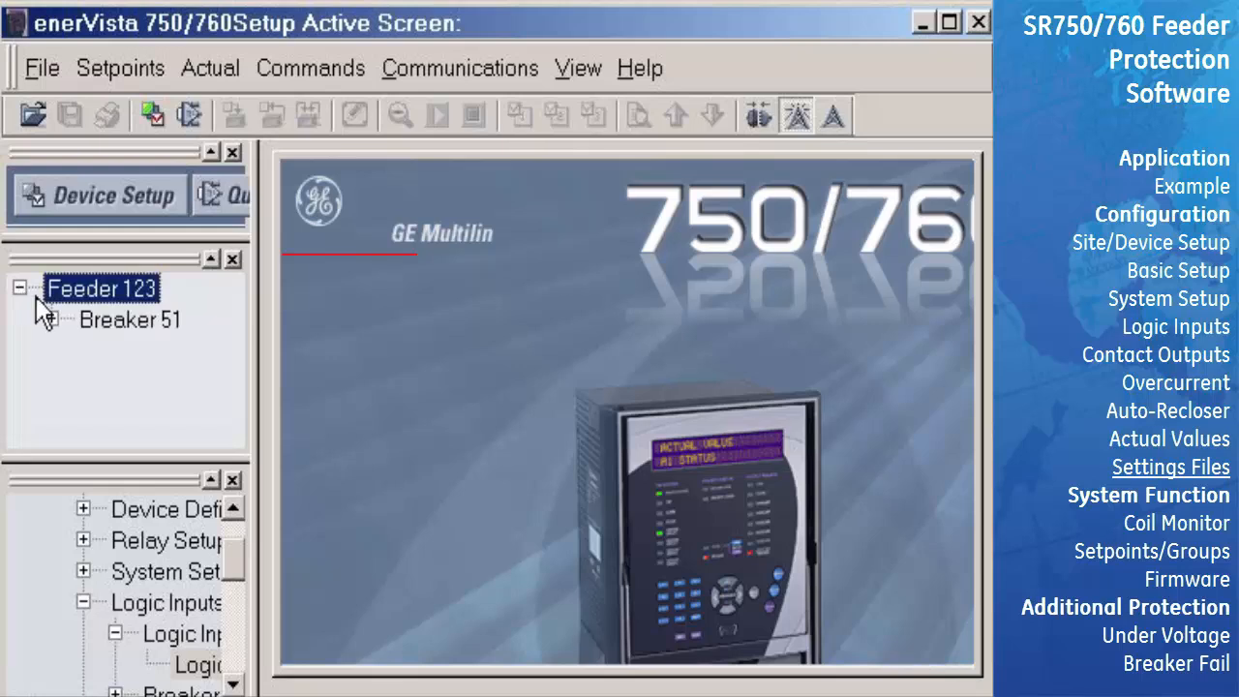
{"action": "left_click", "coordinate": [121, 332]}
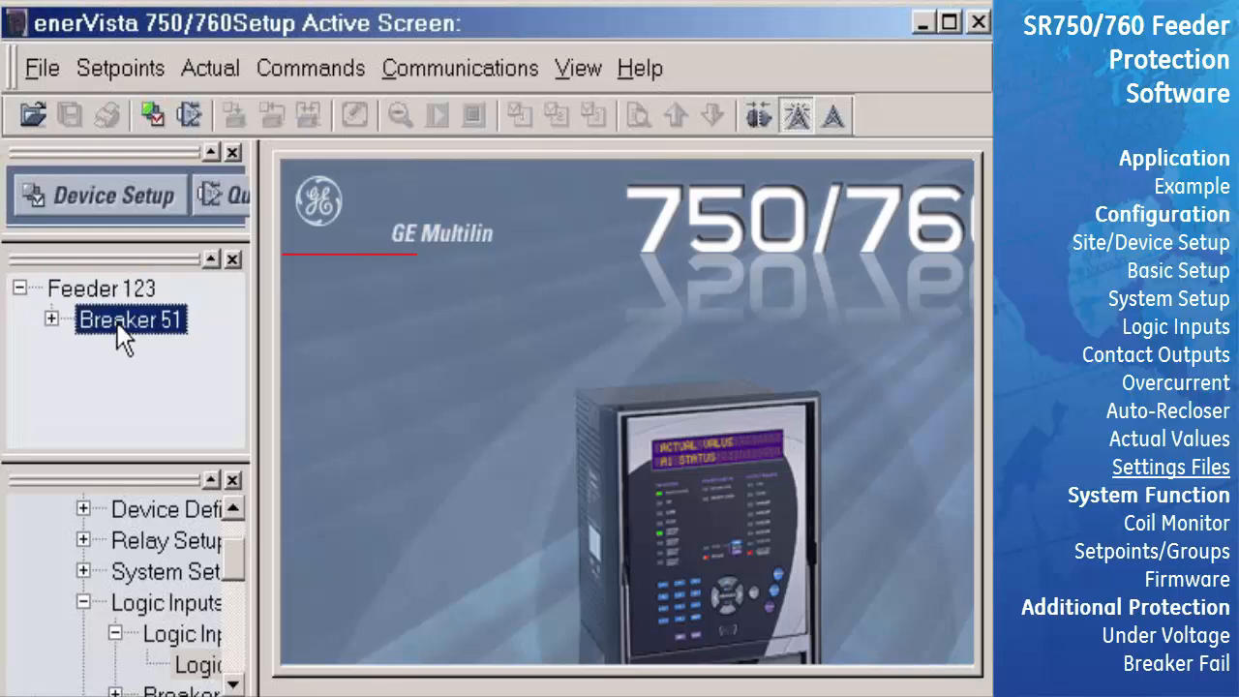
{"action": "left_click", "coordinate": [51, 82]}
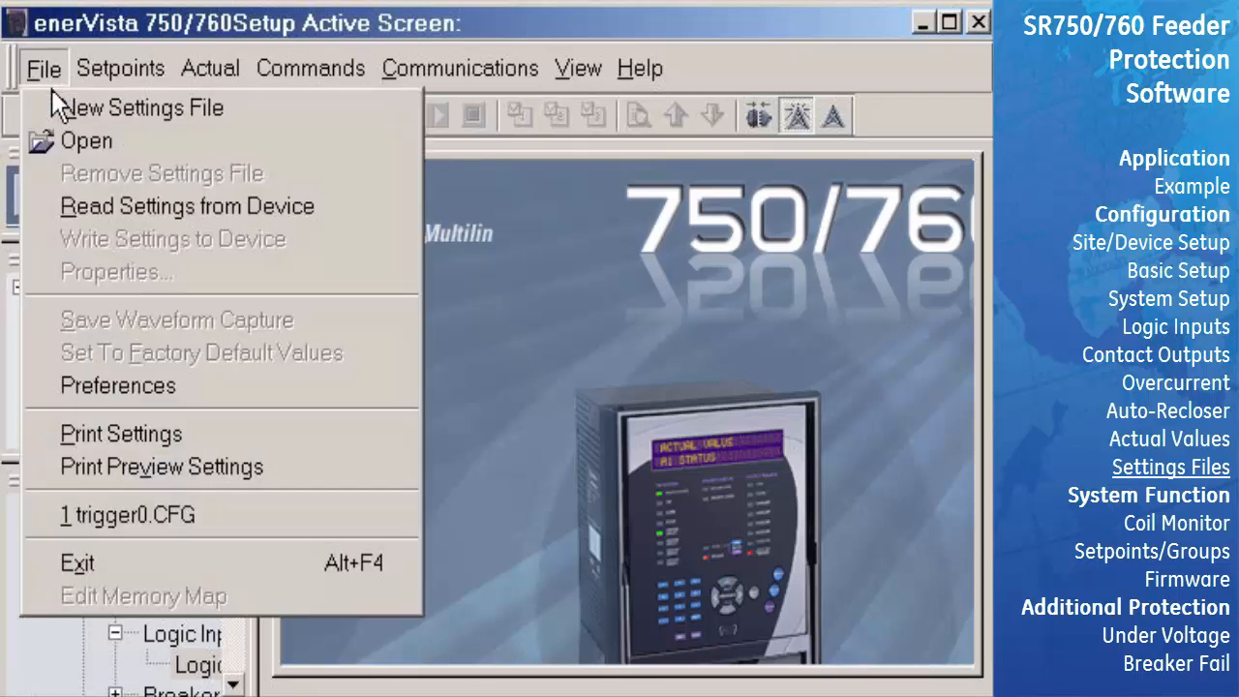
{"action": "left_click", "coordinate": [56, 206]}
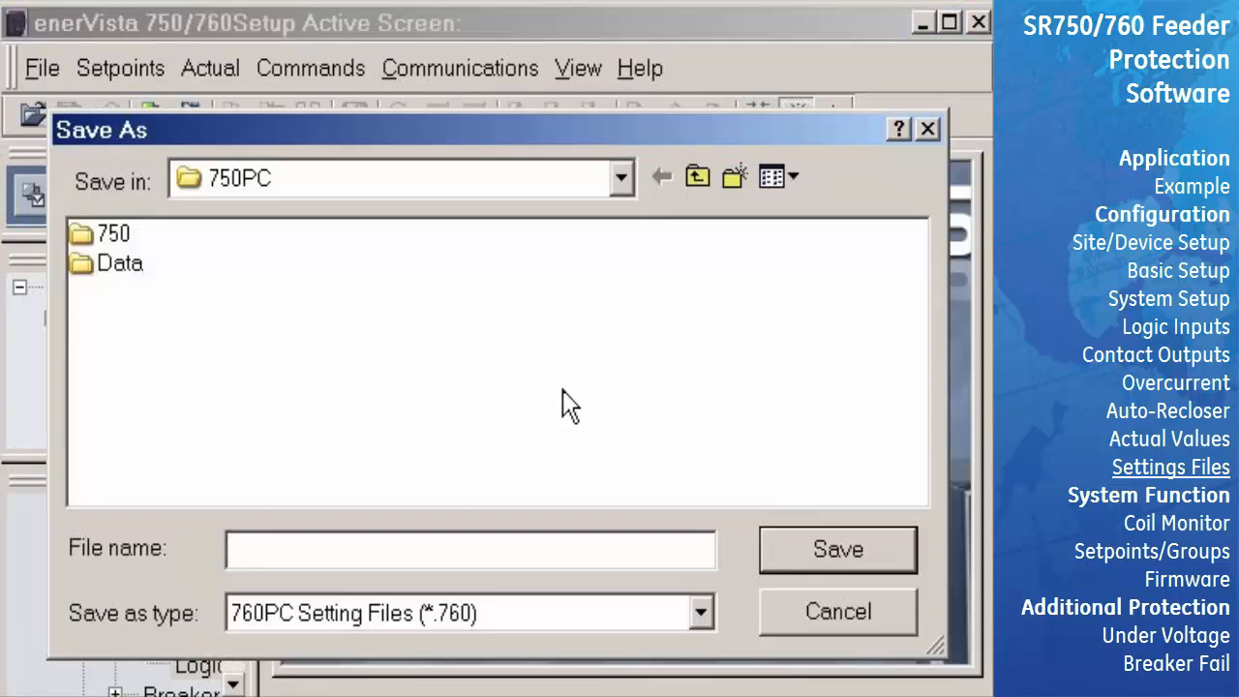
{"action": "type", "text": "Breaker 51"}
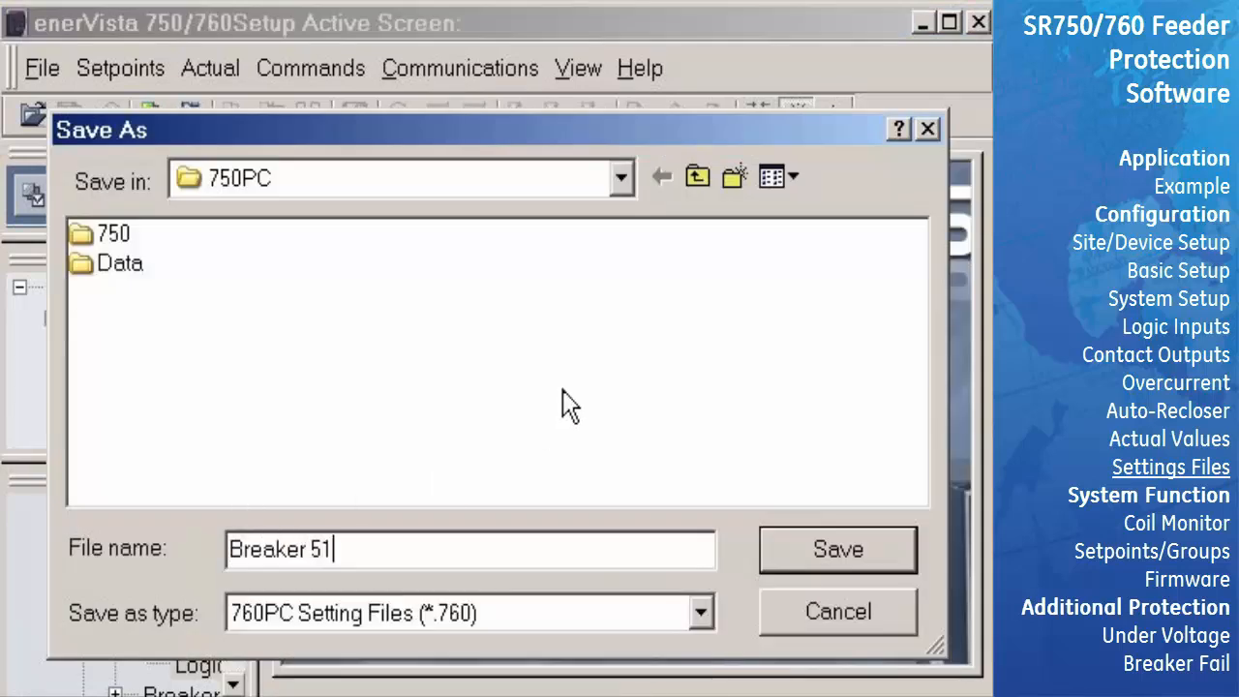
{"action": "left_click", "coordinate": [838, 550]}
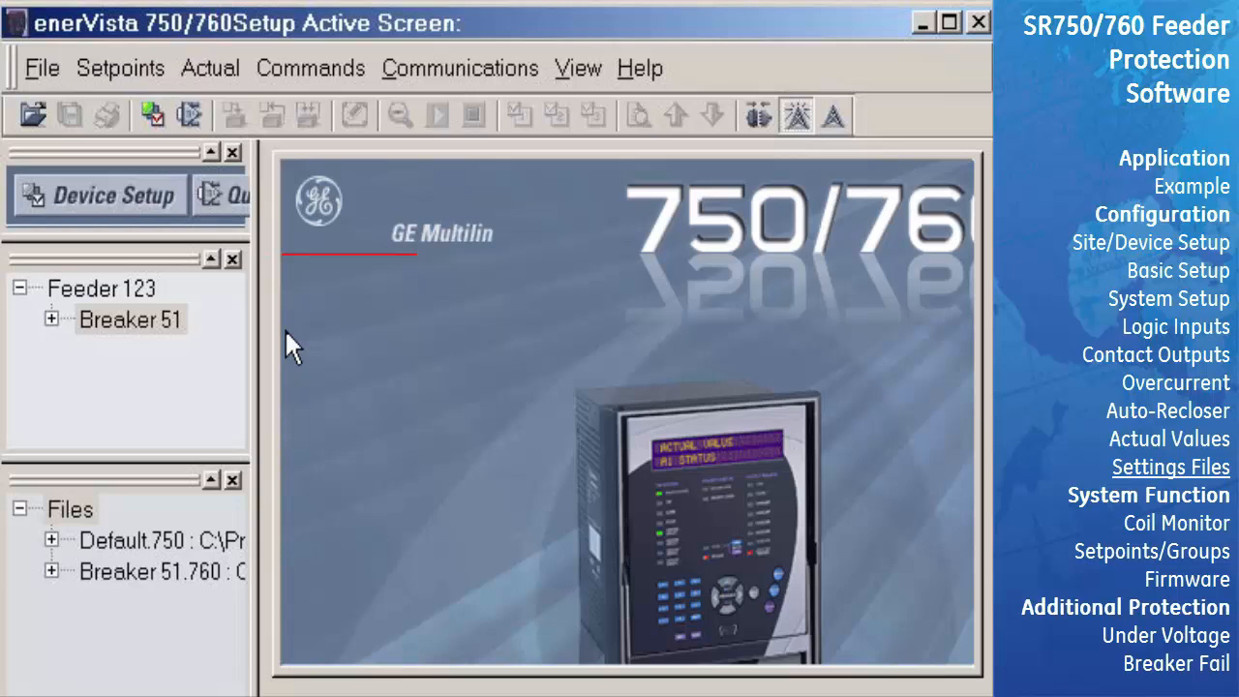
Step: Check the logic input setpoint options of Breaker 51.760, and view its file properties without converting the file
{"action": "left_click", "coordinate": [121, 577]}
{"action": "left_click", "coordinate": [121, 68]}
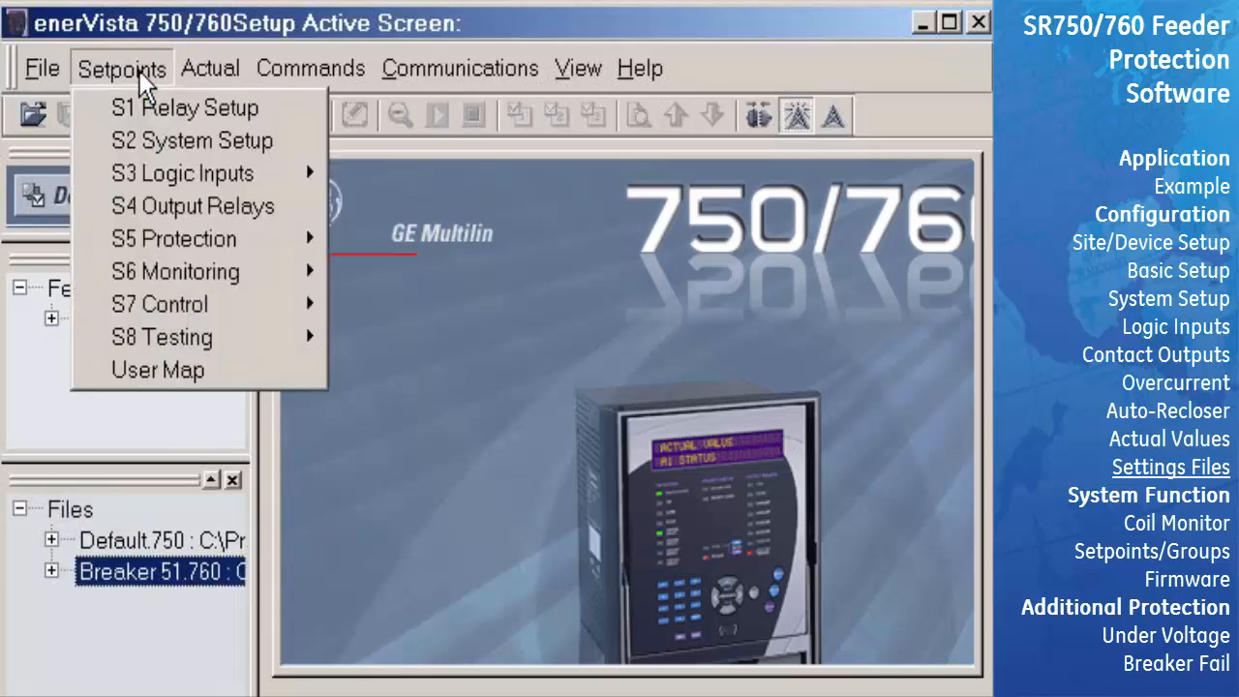
{"action": "mouse_move", "coordinate": [147, 184]}
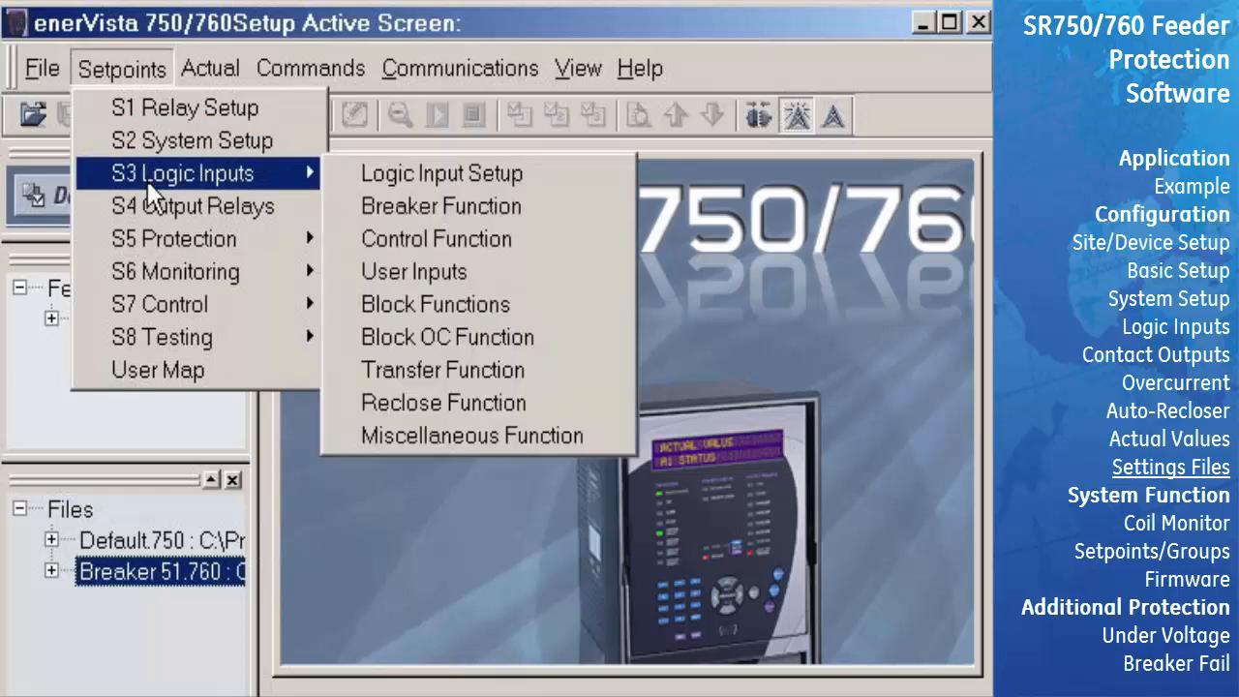
{"action": "left_click", "coordinate": [306, 480]}
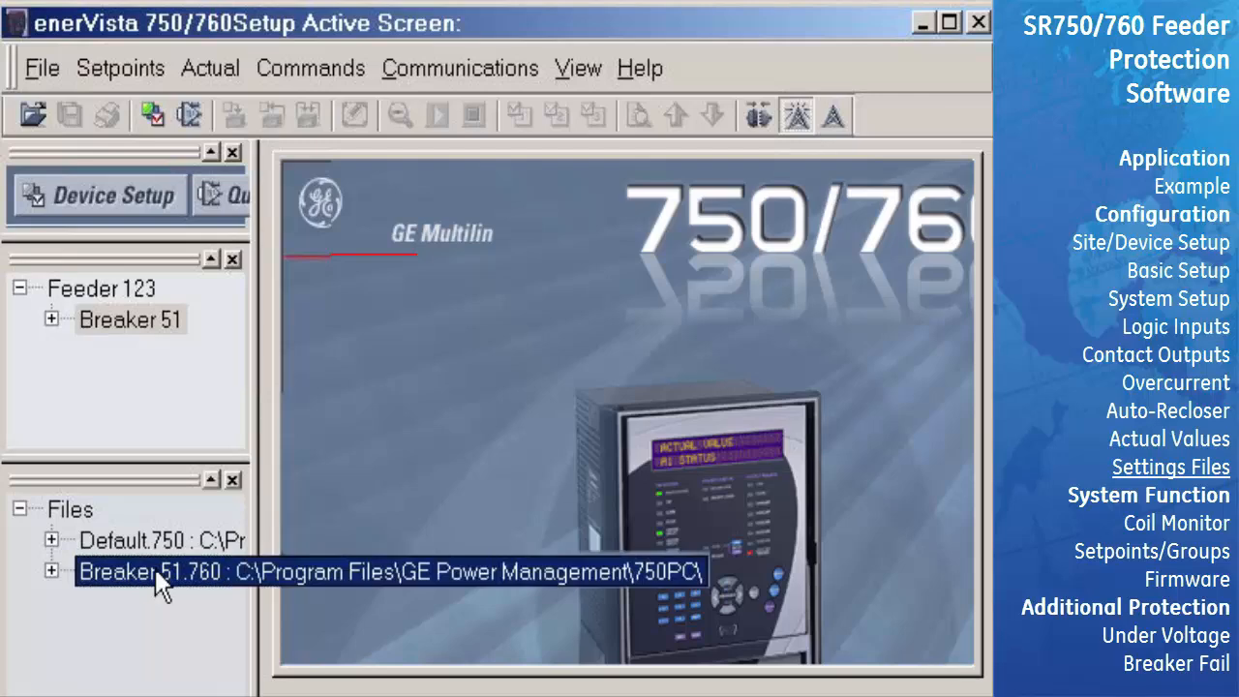
{"action": "left_click", "coordinate": [50, 72]}
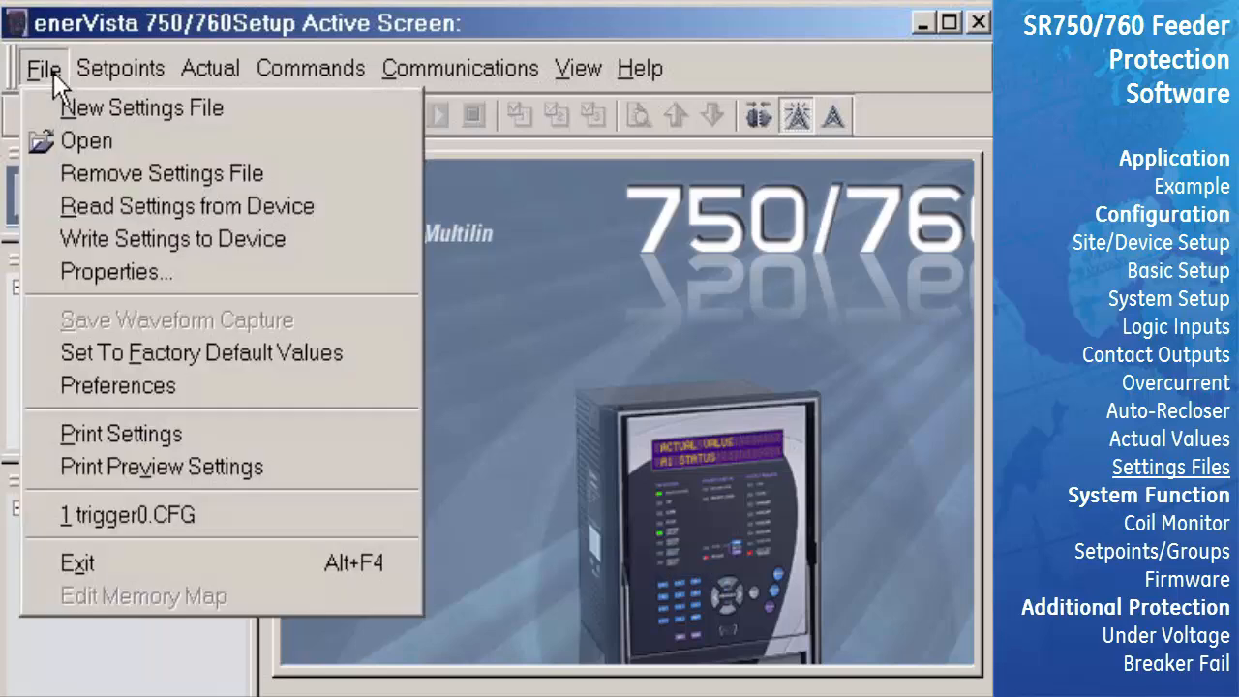
{"action": "left_click", "coordinate": [64, 270]}
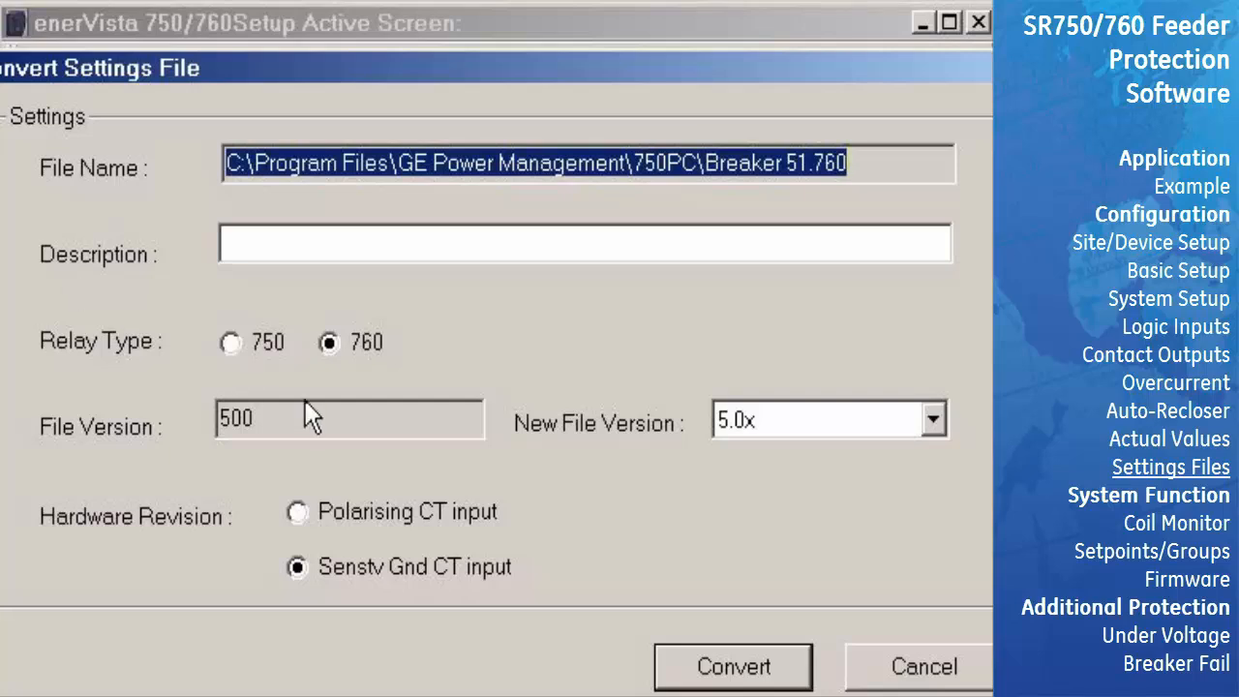
{"action": "left_click", "coordinate": [895, 673]}
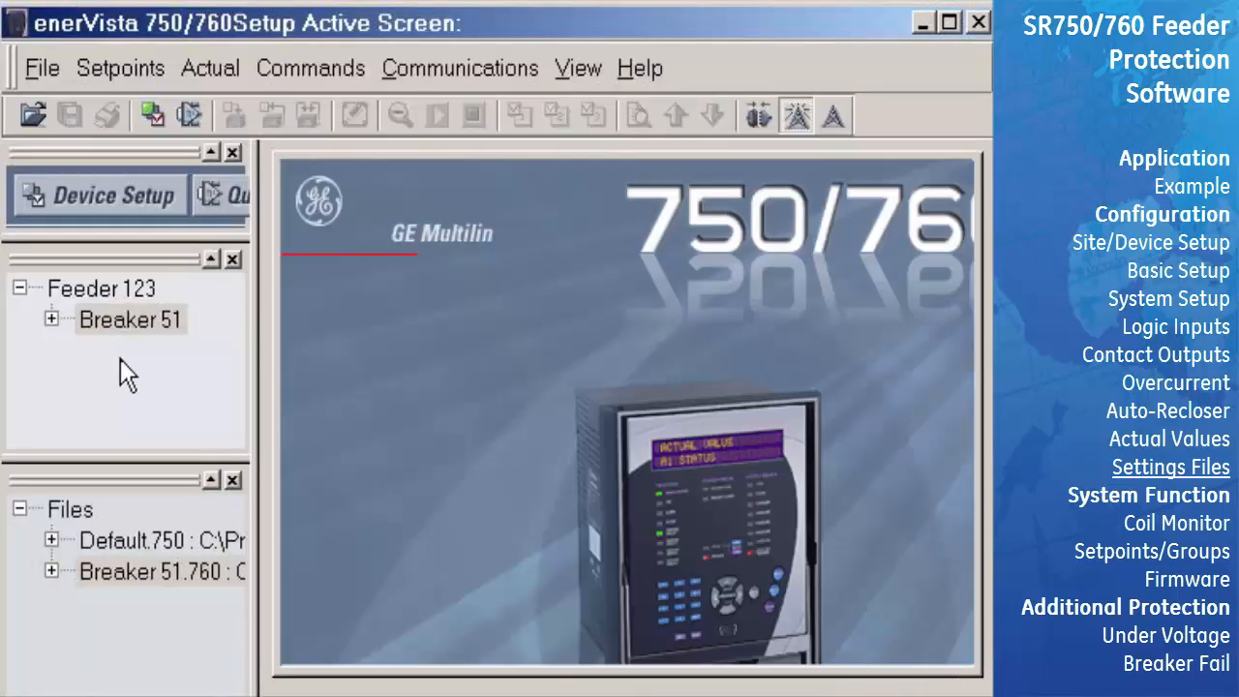
Step: View the Product Info revision codes of the Breaker 51 device in a maximized window, and close it
{"action": "left_click", "coordinate": [115, 322]}
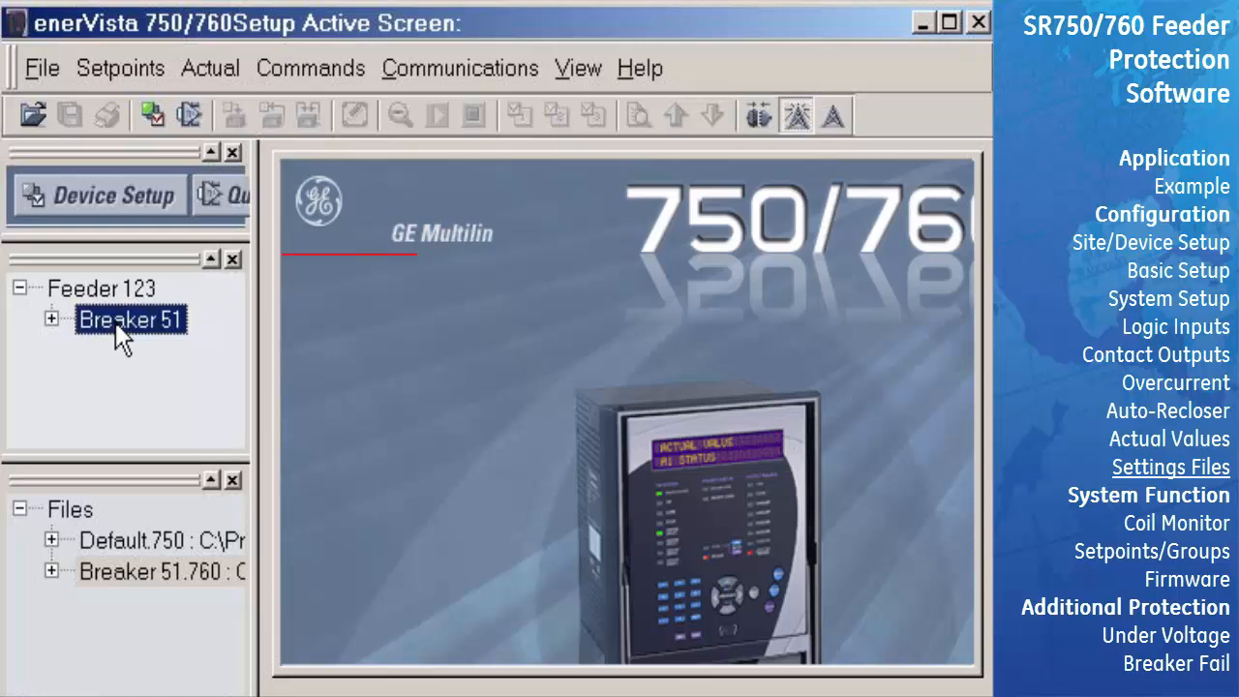
{"action": "left_click", "coordinate": [212, 73]}
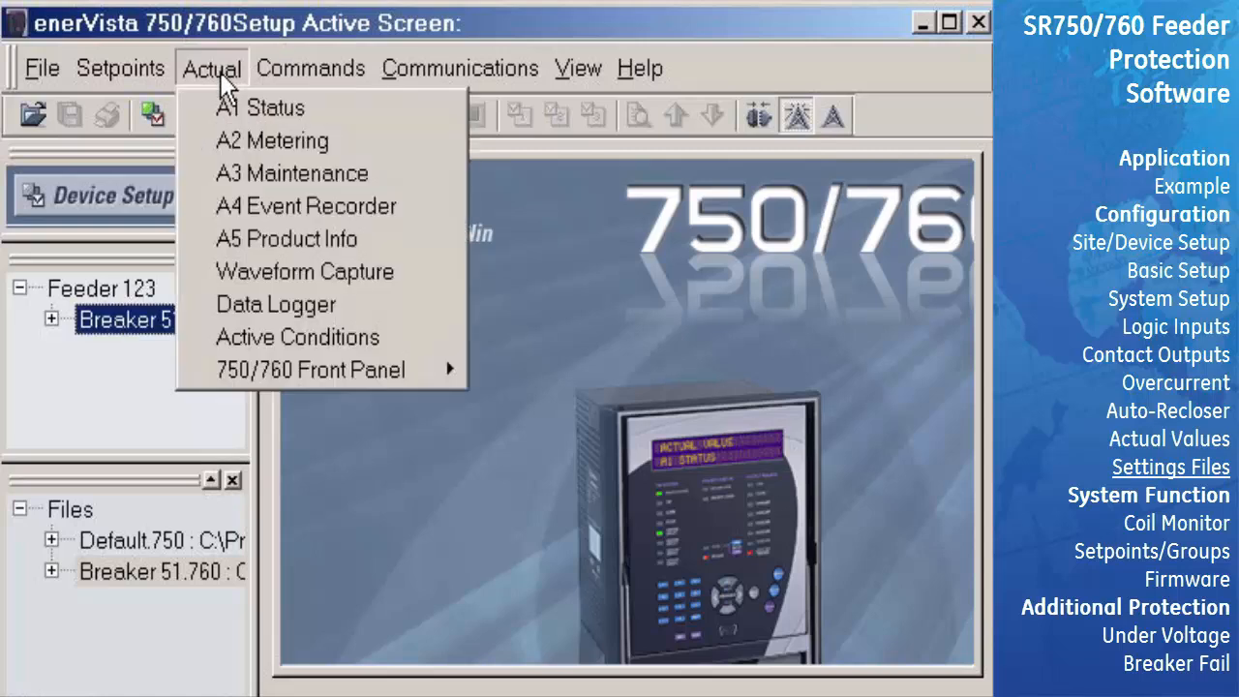
{"action": "left_click", "coordinate": [237, 242]}
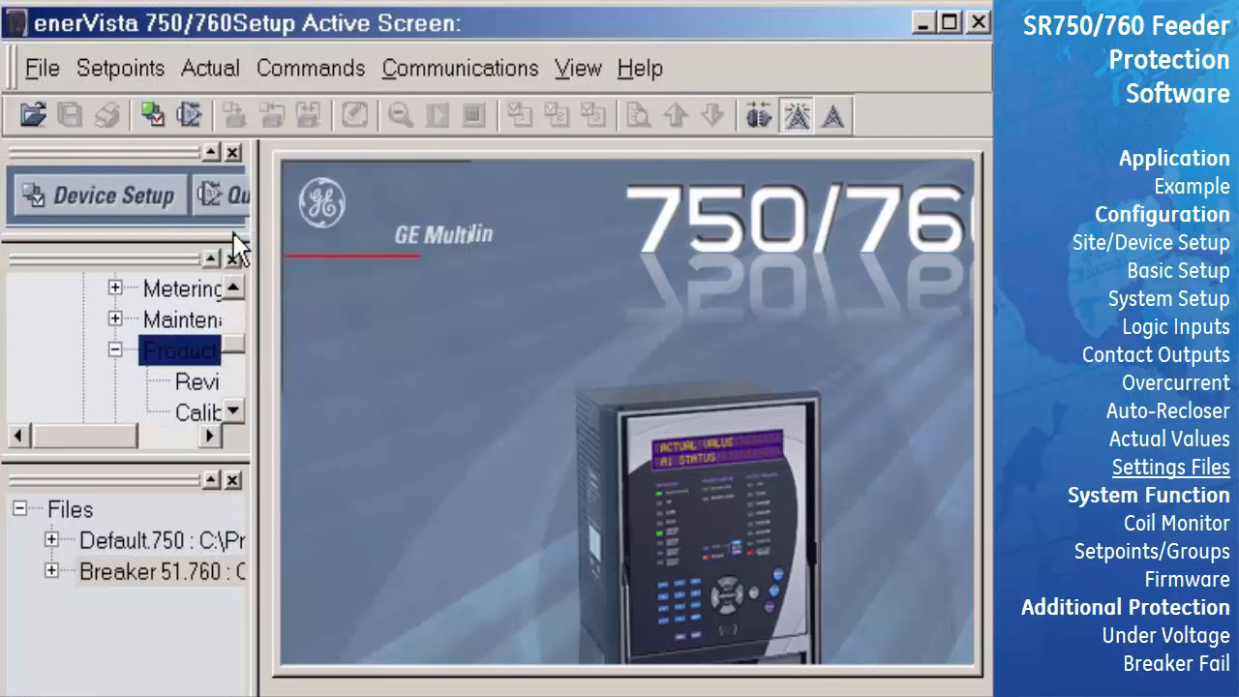
{"action": "double_click", "coordinate": [400, 254]}
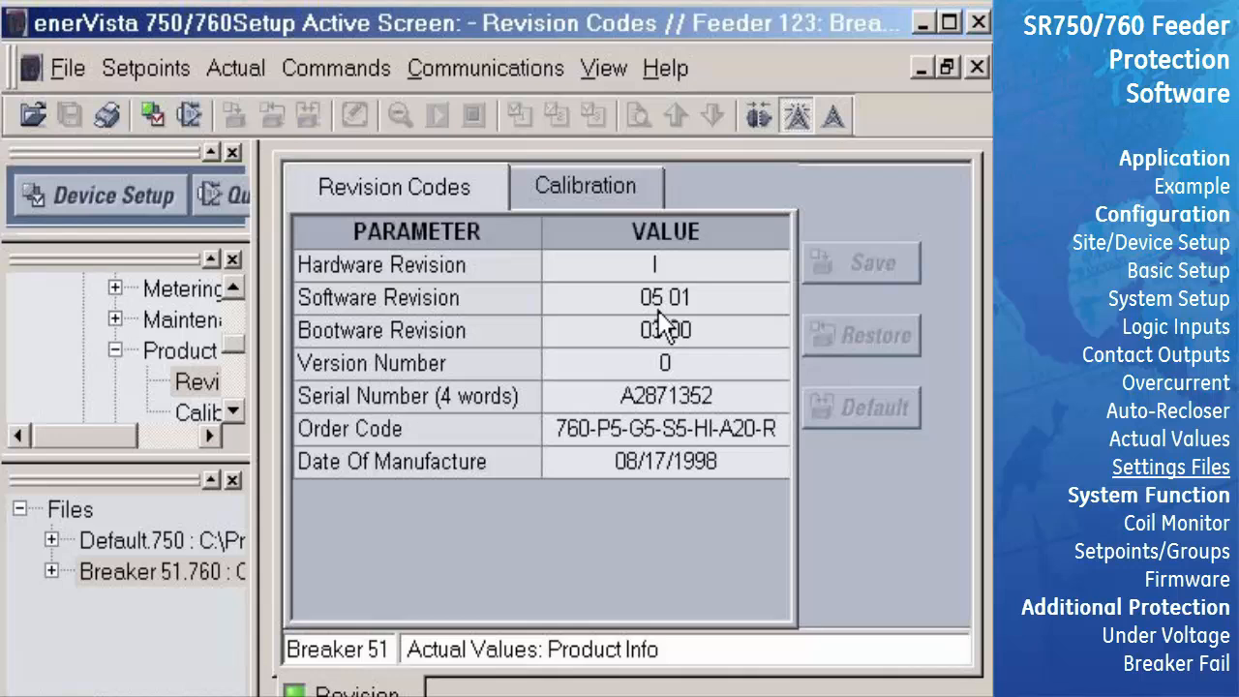
{"action": "left_click", "coordinate": [975, 69]}
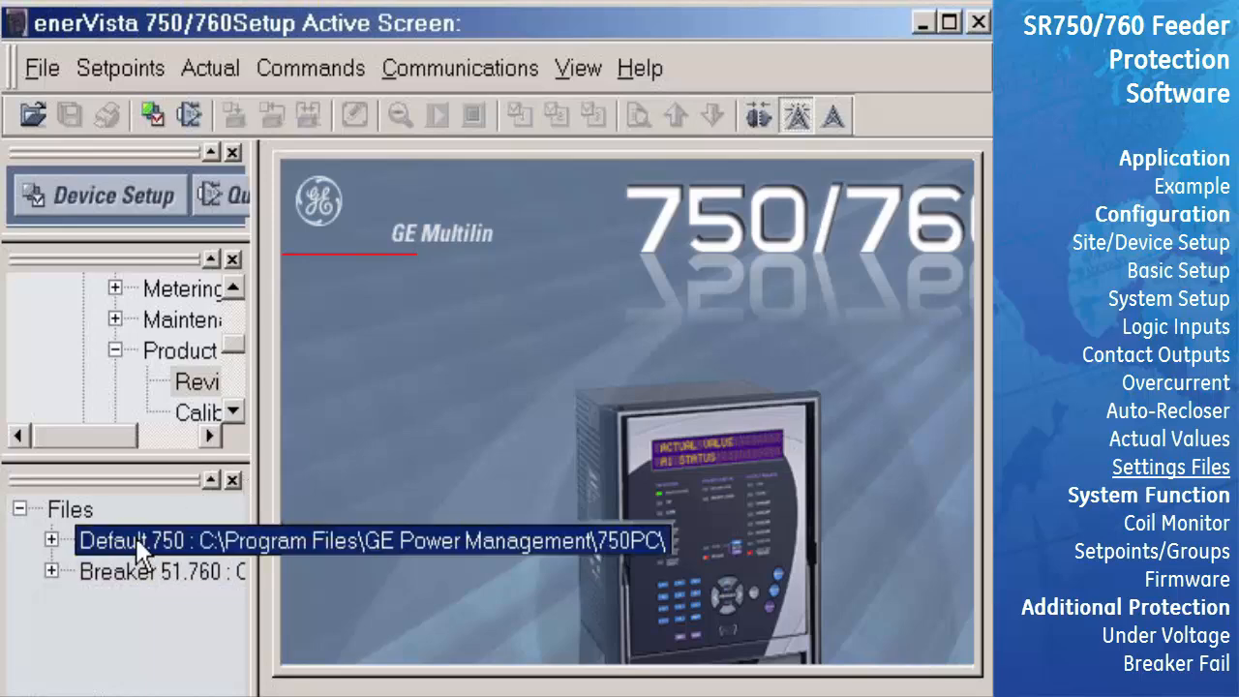
Step: Convert the Default.750 settings file to relay type 760 and file version 5.0x, keeping the Senstv Gnd CT input
{"action": "left_click", "coordinate": [42, 69]}
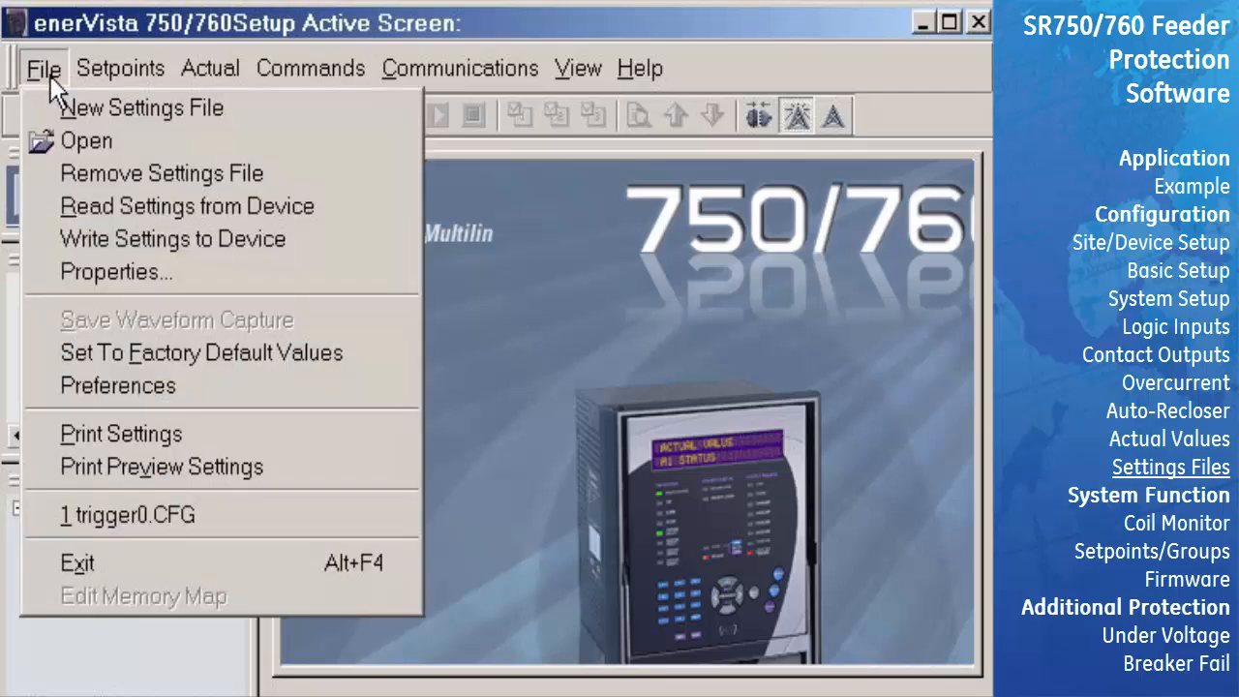
{"action": "left_click", "coordinate": [75, 268]}
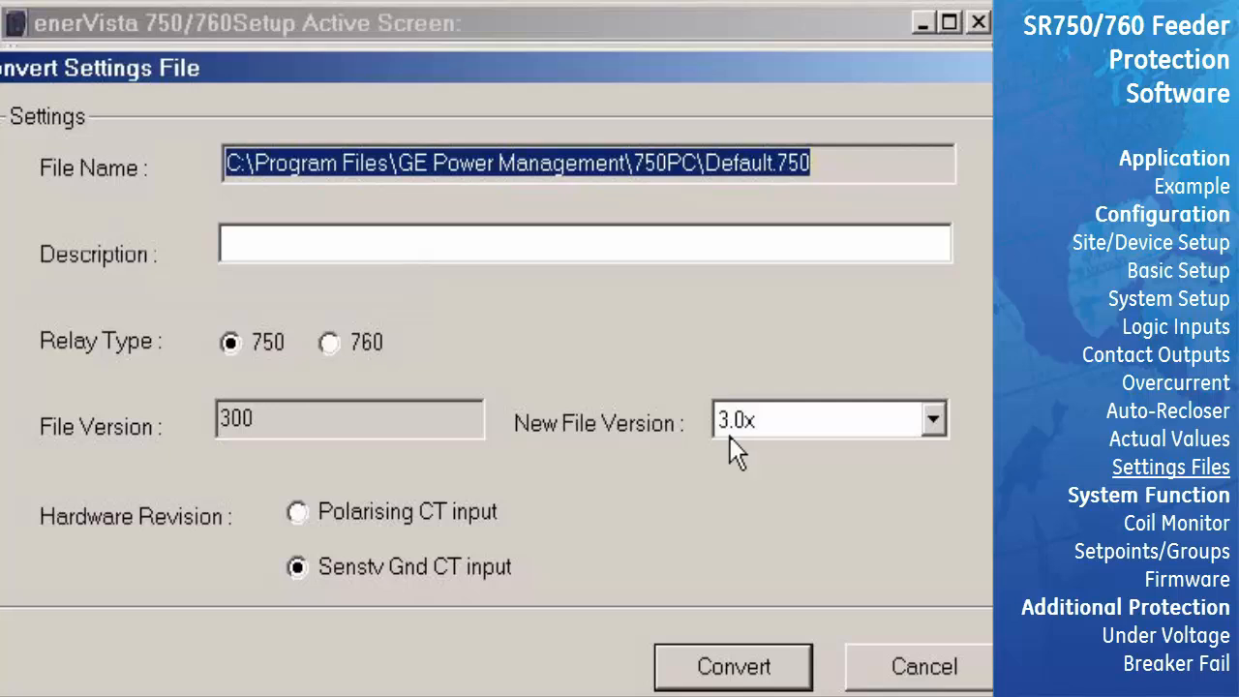
{"action": "left_click", "coordinate": [334, 348]}
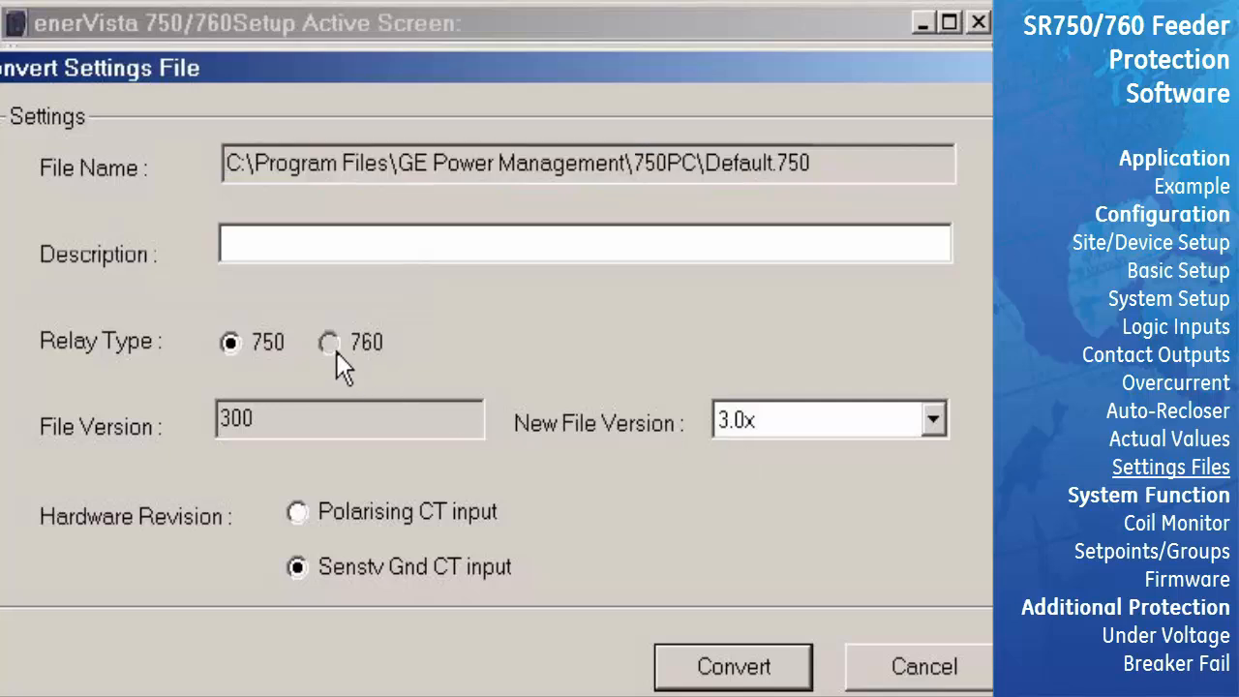
{"action": "left_click", "coordinate": [759, 431]}
{"action": "left_click", "coordinate": [767, 593]}
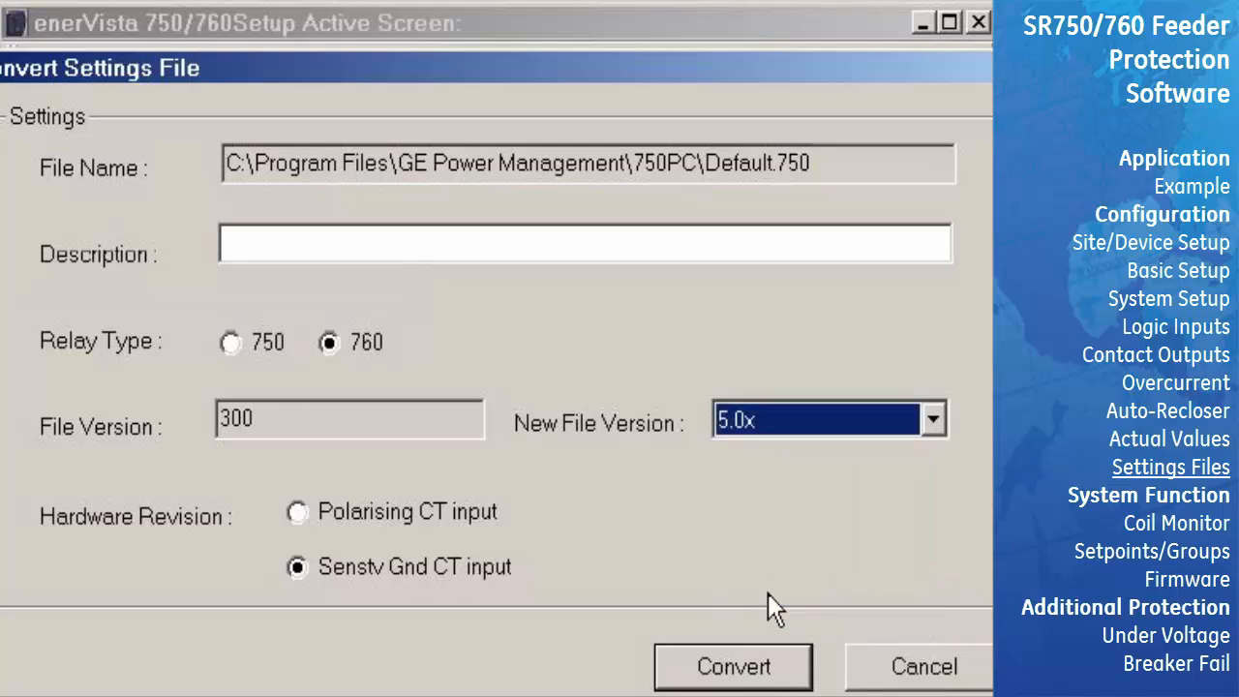
{"action": "left_click", "coordinate": [755, 670]}
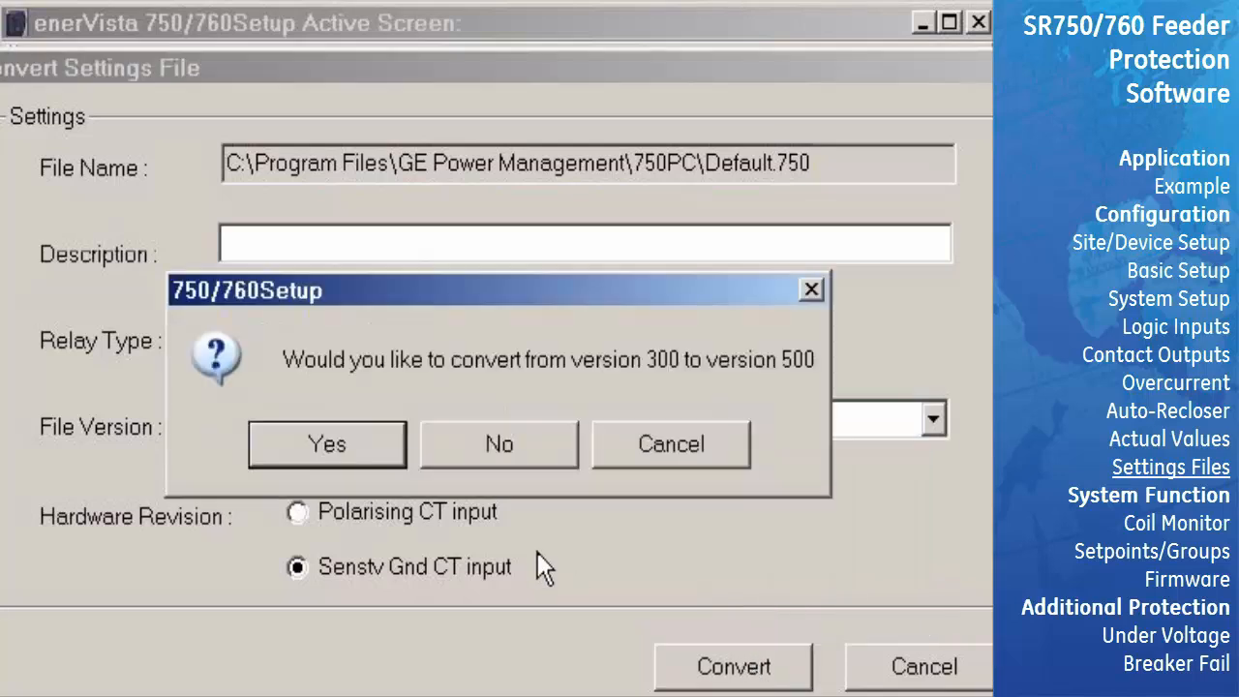
{"action": "left_click", "coordinate": [379, 464]}
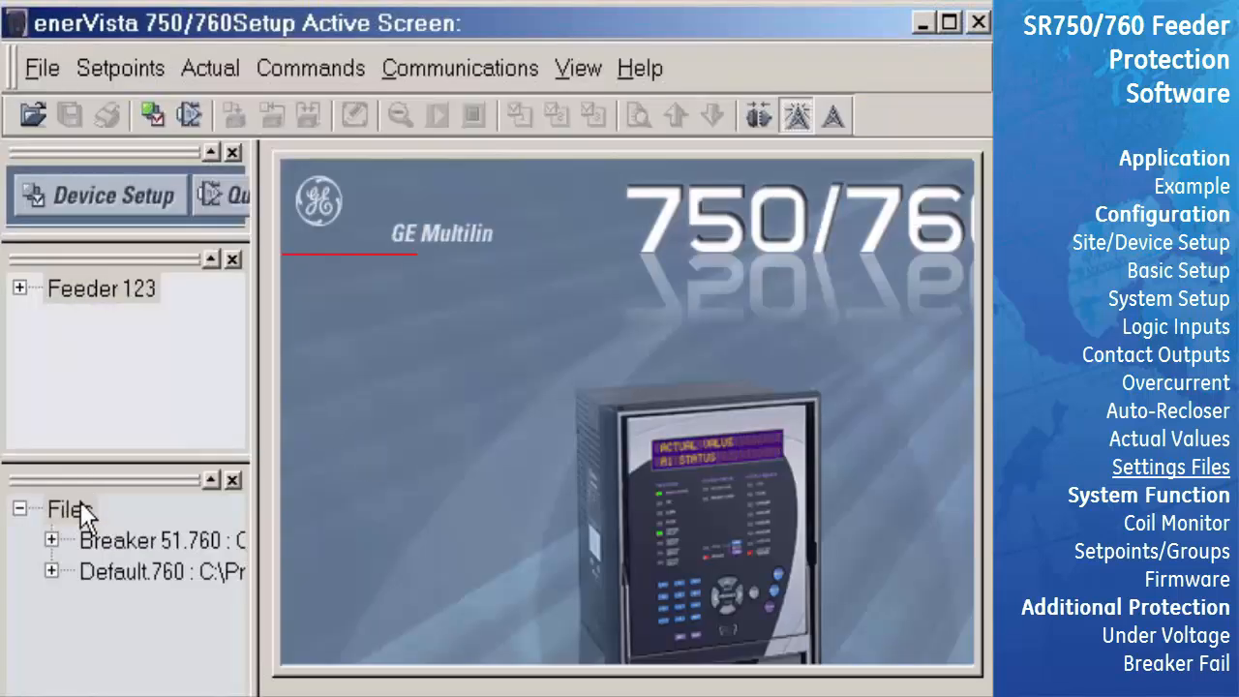
Step: Write the Default.760 settings file to the Breaker 51 device under Feeder 123
{"action": "left_click", "coordinate": [85, 571]}
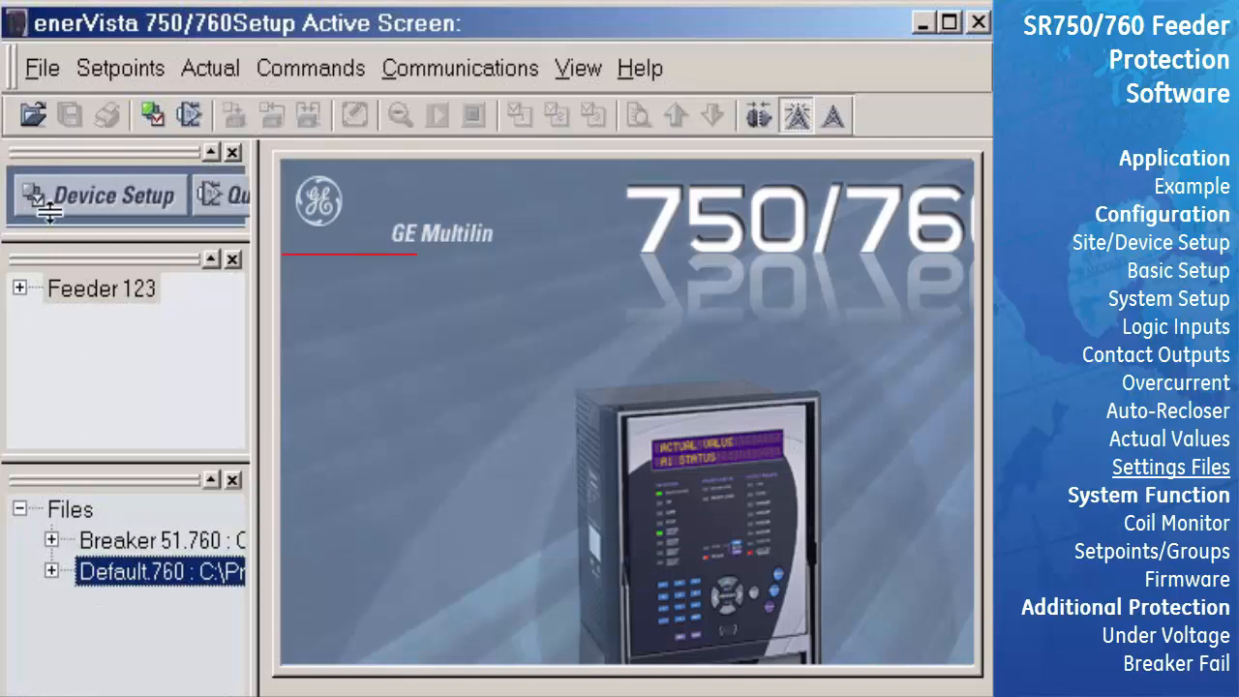
{"action": "left_click", "coordinate": [41, 68]}
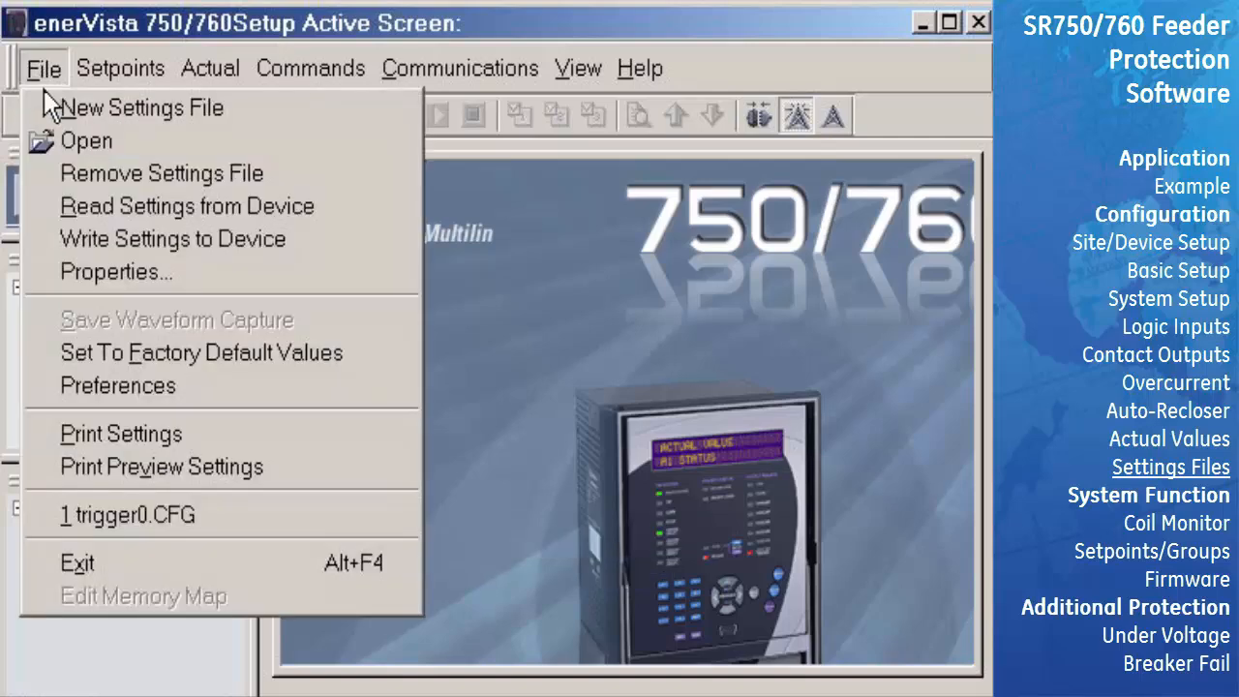
{"action": "left_click", "coordinate": [73, 239]}
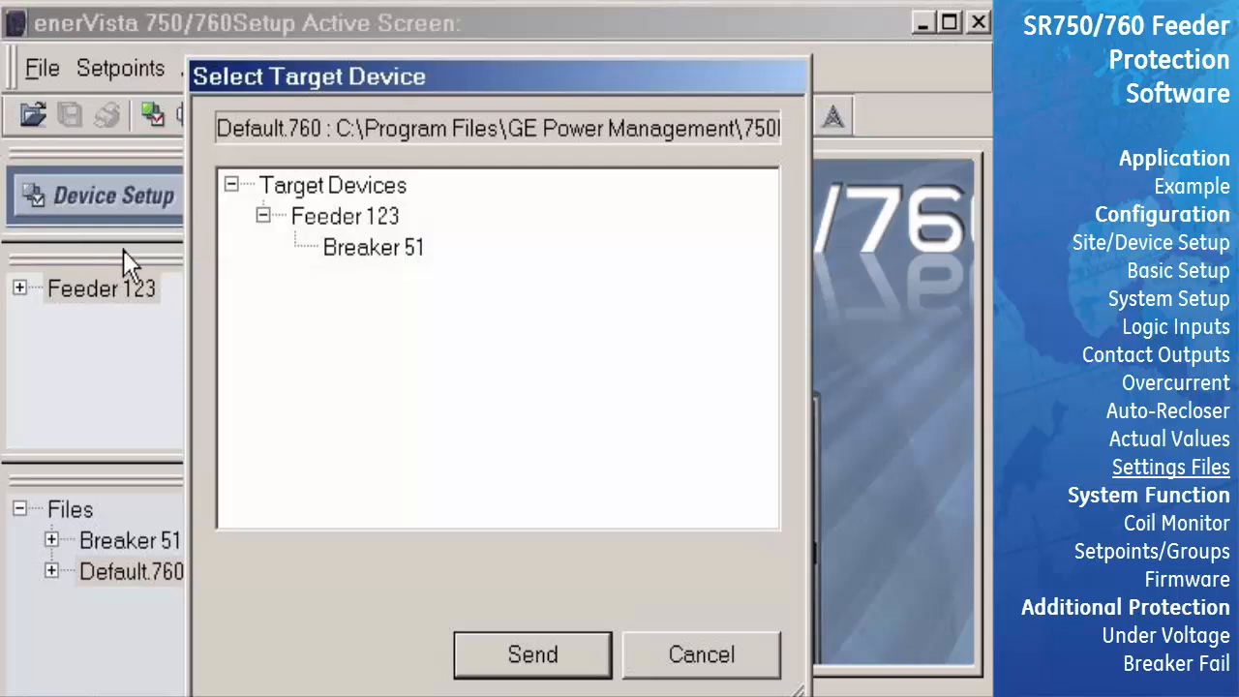
{"action": "left_click", "coordinate": [330, 248]}
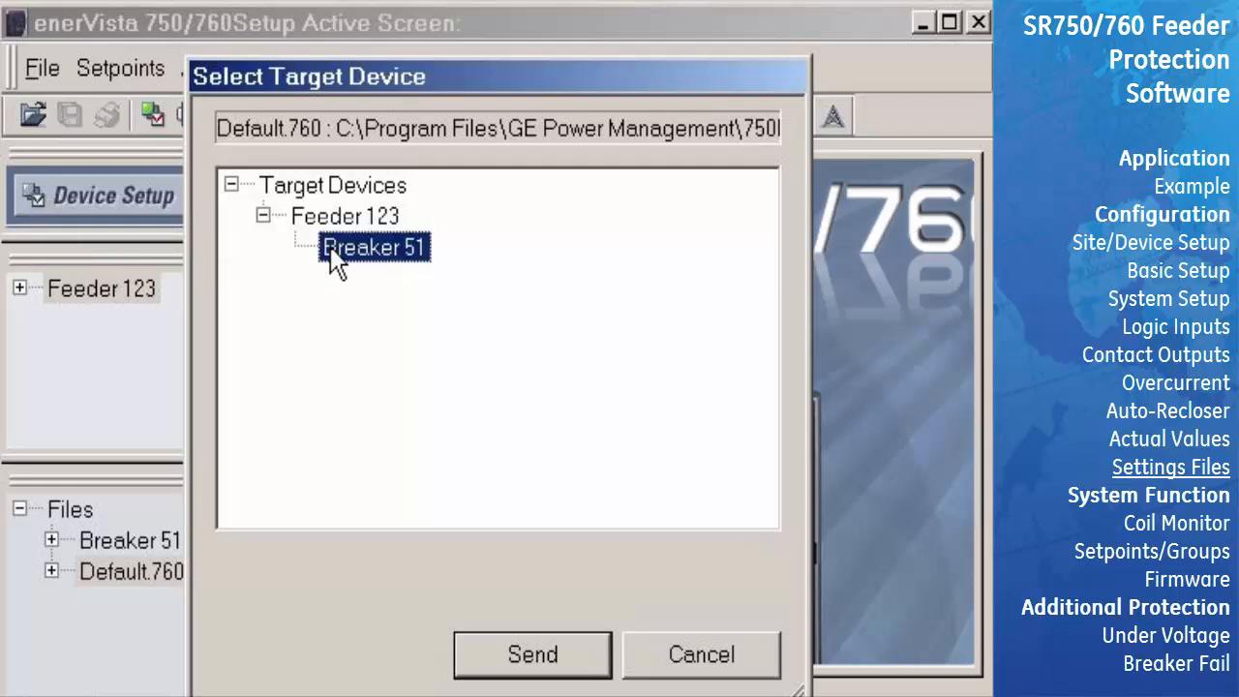
{"action": "left_click", "coordinate": [485, 664]}
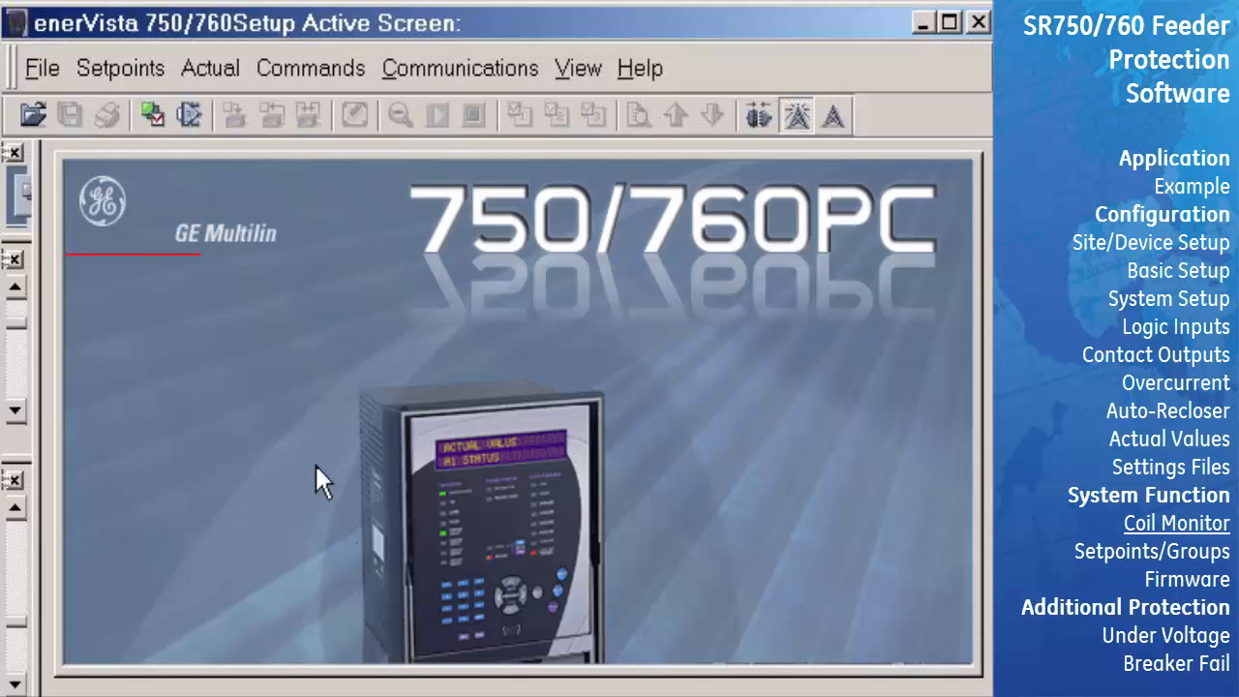
Step: Open the equipment monitoring setpoints of Breaker 51.760 in a maximized window and name Coil Monitor 1 "Trip Coil"
{"action": "left_click", "coordinate": [120, 68]}
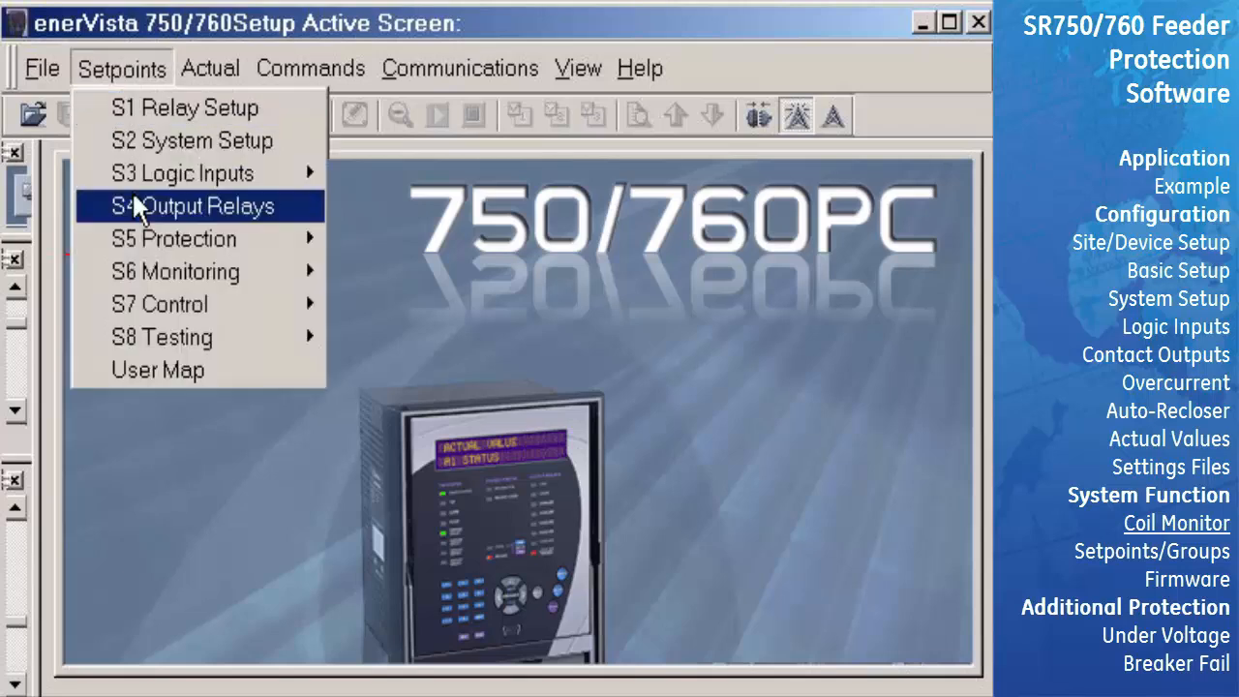
{"action": "mouse_move", "coordinate": [143, 275]}
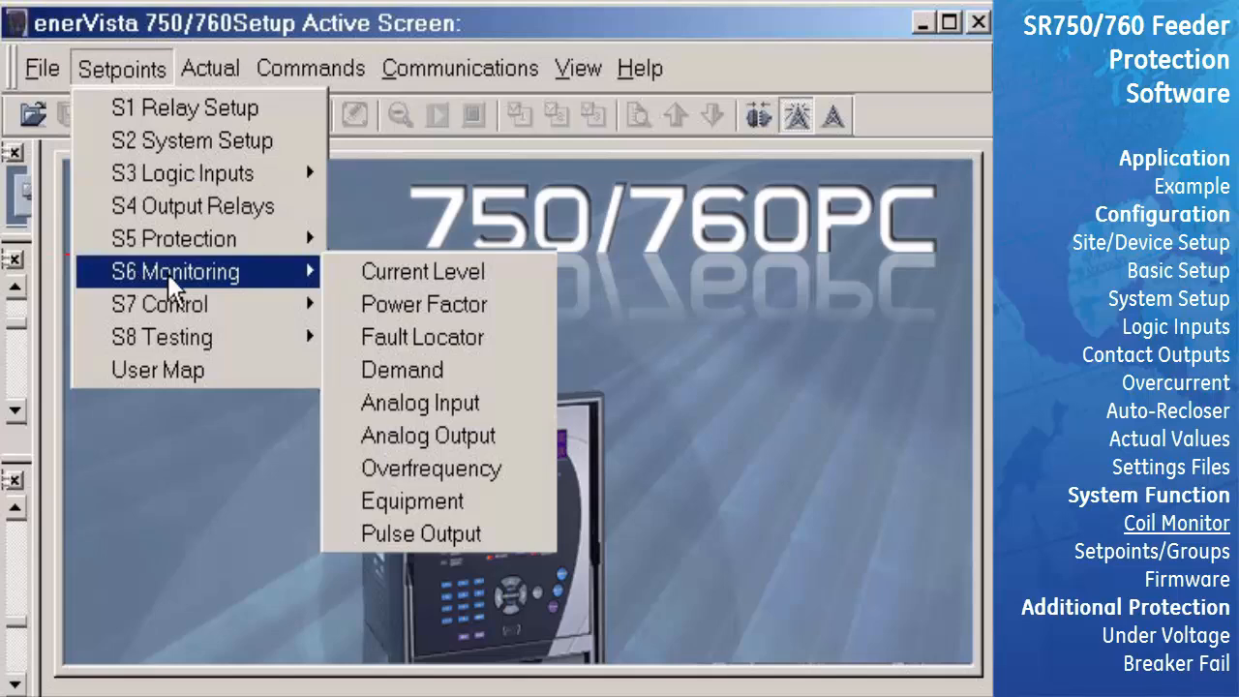
{"action": "left_click", "coordinate": [345, 502]}
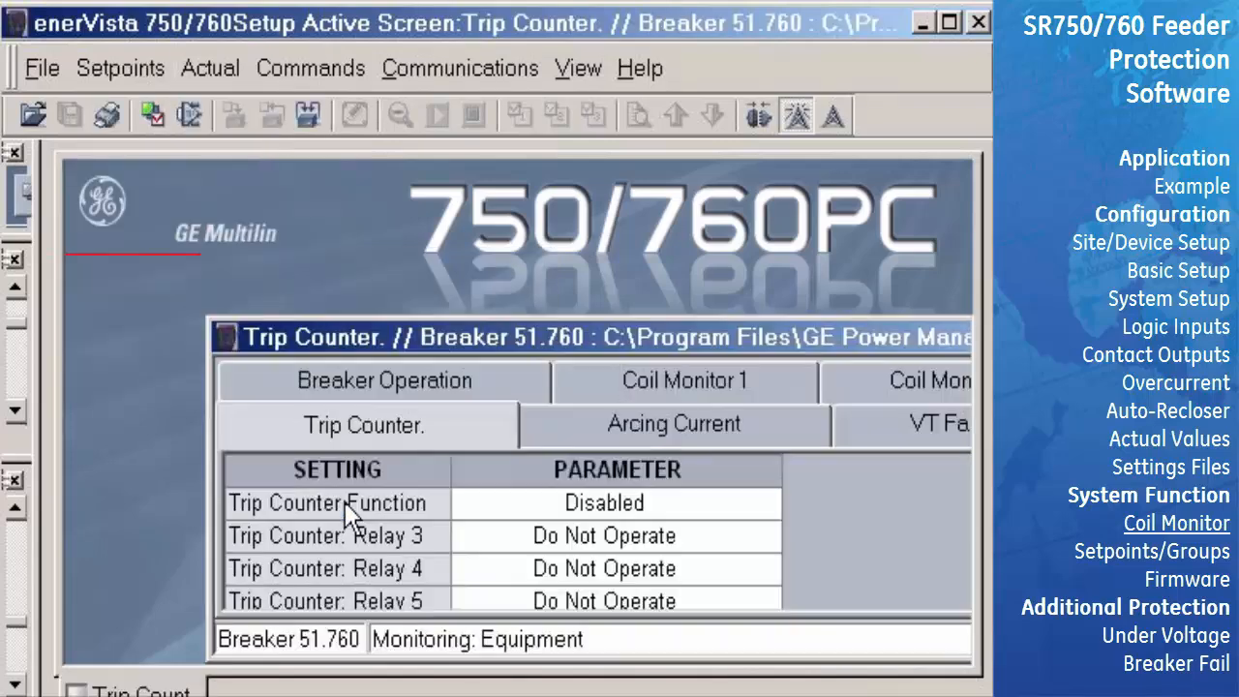
{"action": "double_click", "coordinate": [375, 327]}
{"action": "left_click", "coordinate": [431, 184]}
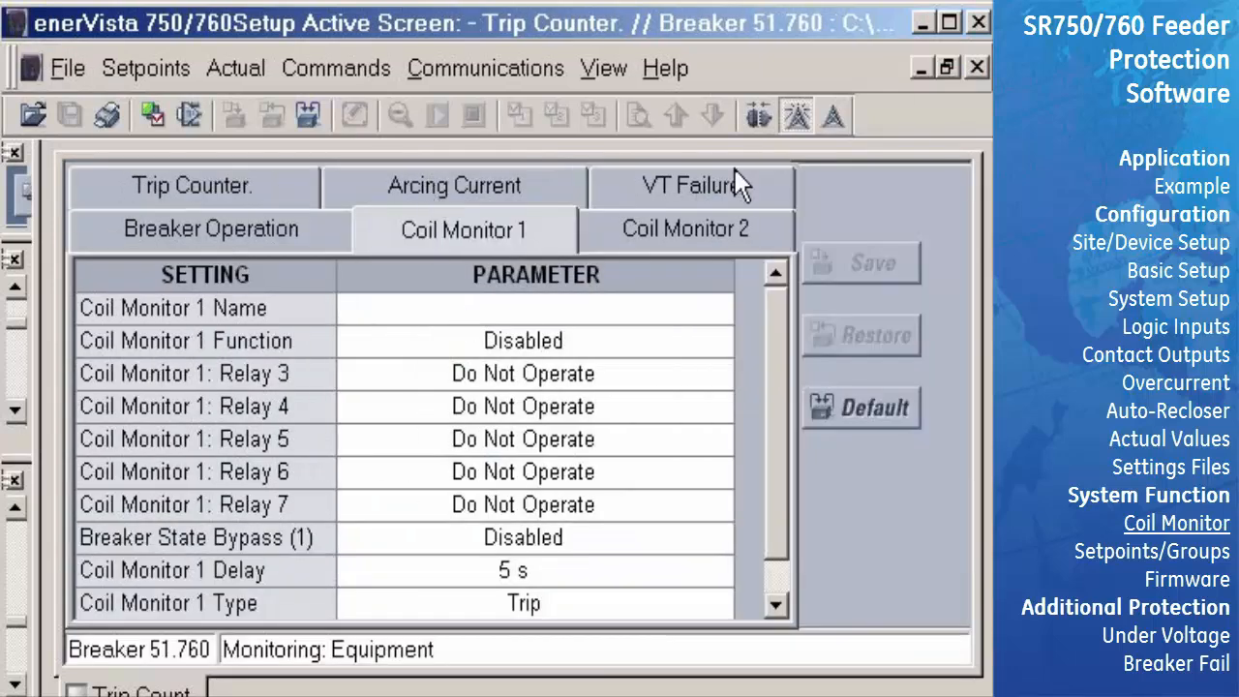
{"action": "type", "text": "Trip Coi"}
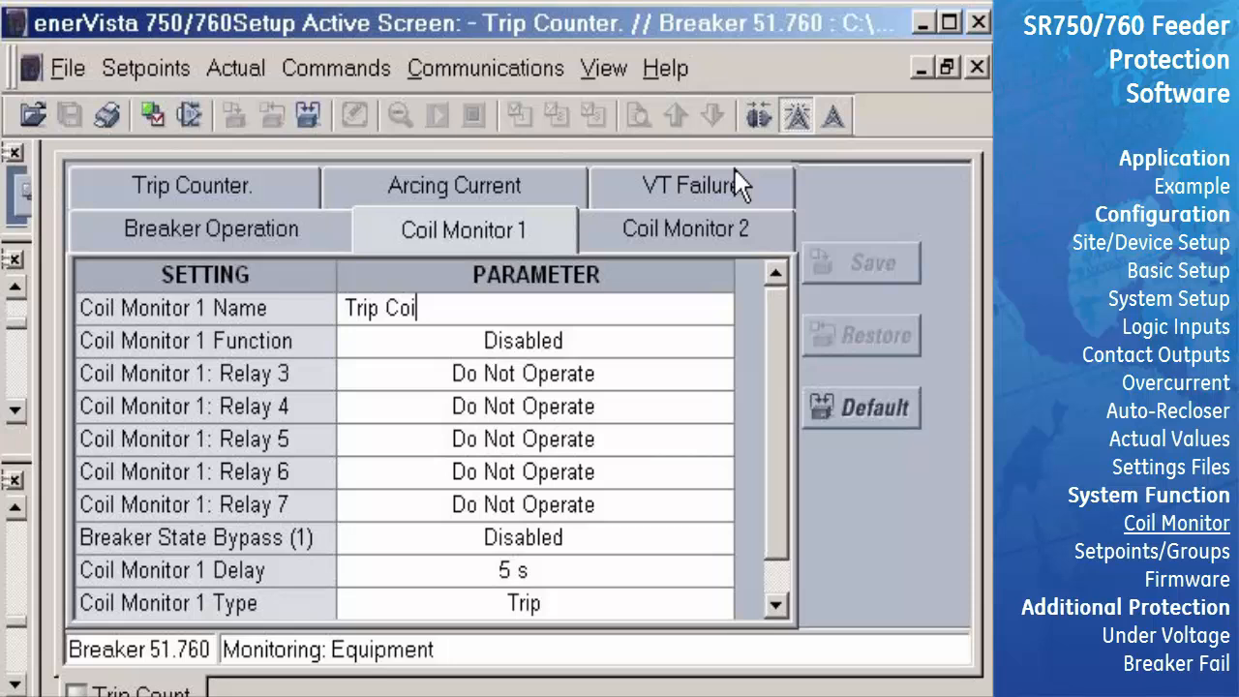
{"action": "type", "text": "l"}
Step: Set the Coil Monitor 1 function to Latched Alarm and its Relay 7 to Operate
{"action": "left_click", "coordinate": [715, 342]}
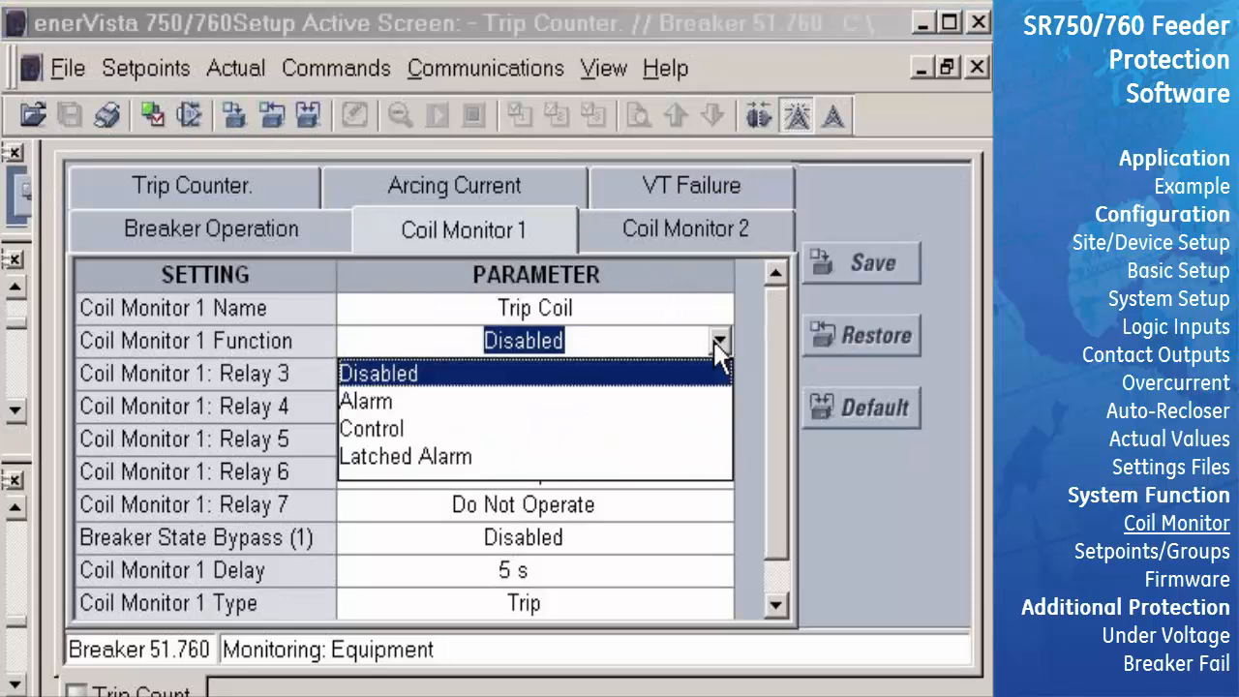
{"action": "left_click", "coordinate": [492, 456]}
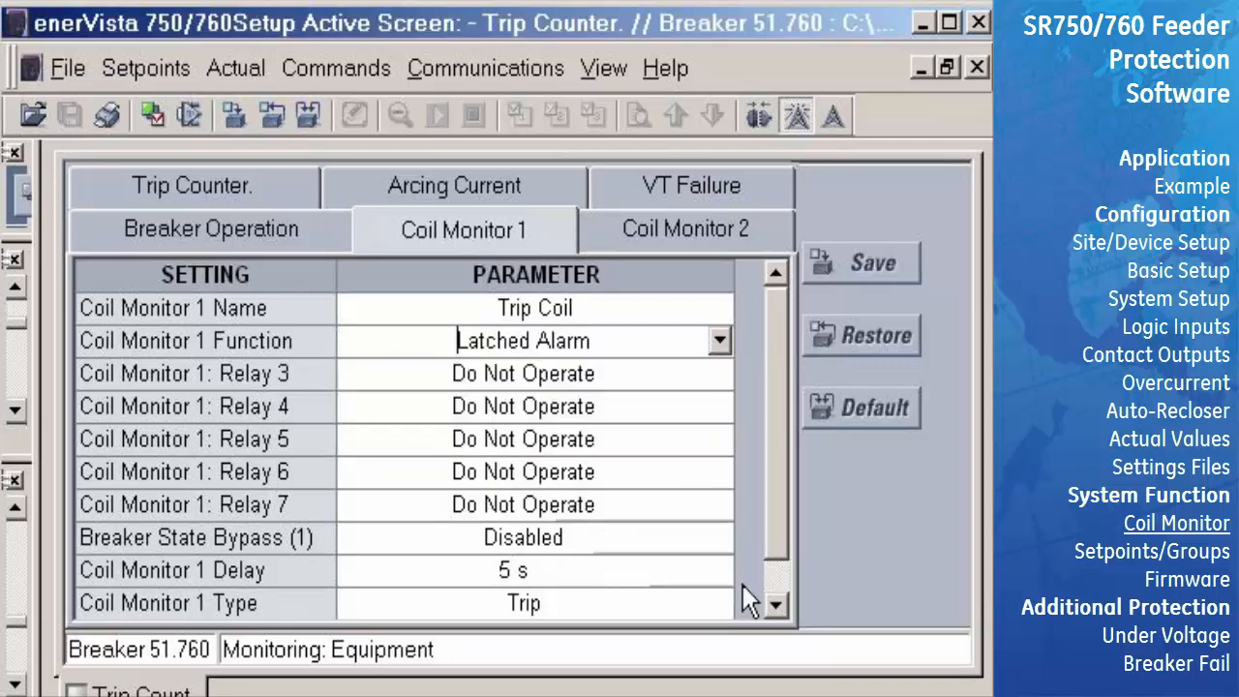
{"action": "left_click", "coordinate": [775, 604]}
{"action": "left_click", "coordinate": [725, 470]}
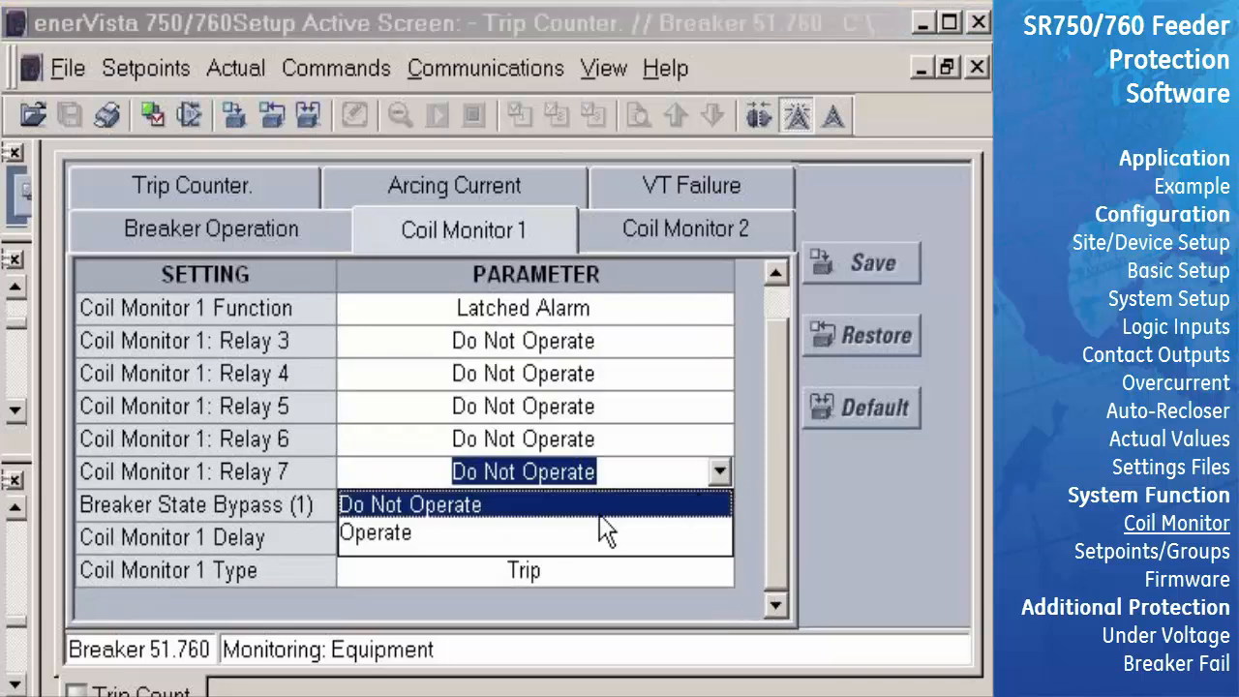
{"action": "left_click", "coordinate": [397, 535]}
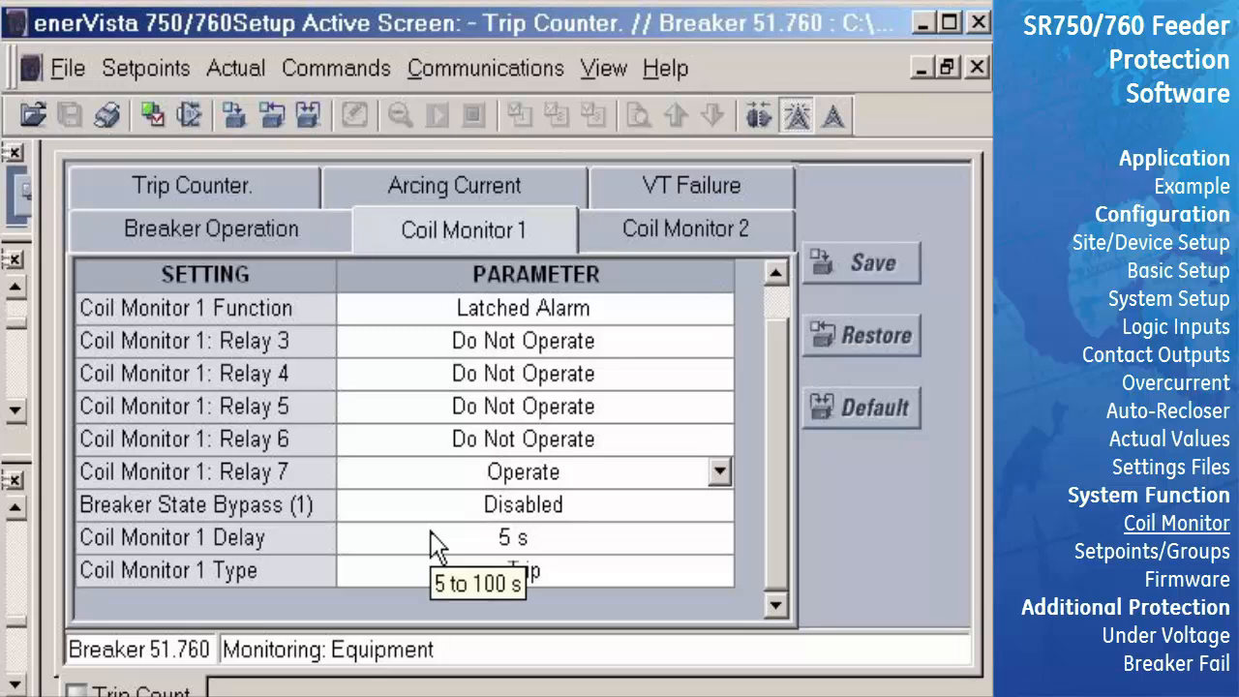
Step: Enable Breaker State Bypass (1) and choose Trip as the Coil Monitor 1 type
{"action": "left_click", "coordinate": [719, 505]}
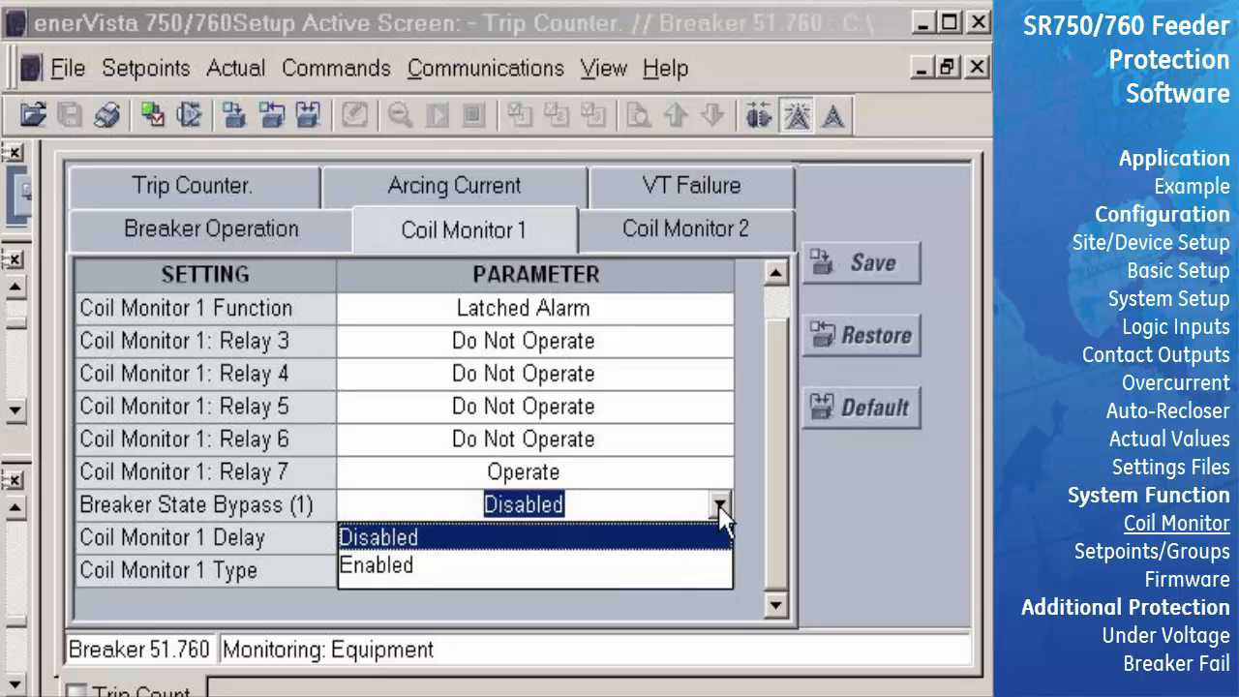
{"action": "left_click", "coordinate": [443, 571]}
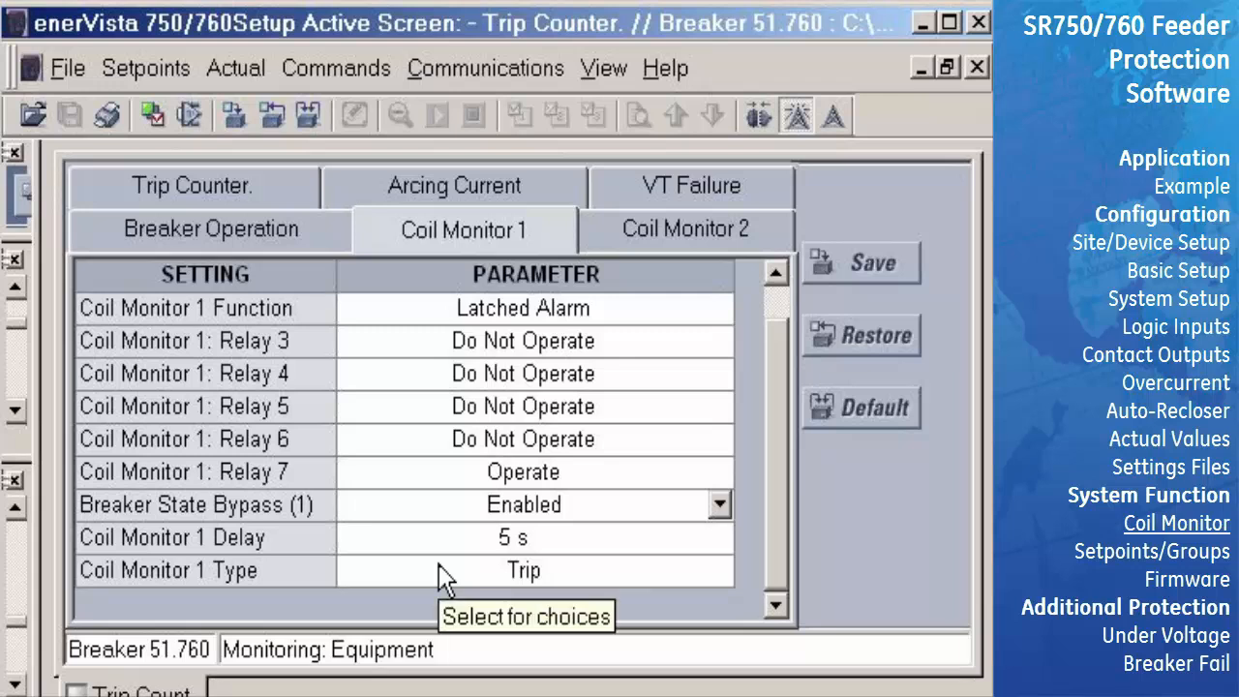
{"action": "left_click", "coordinate": [718, 571]}
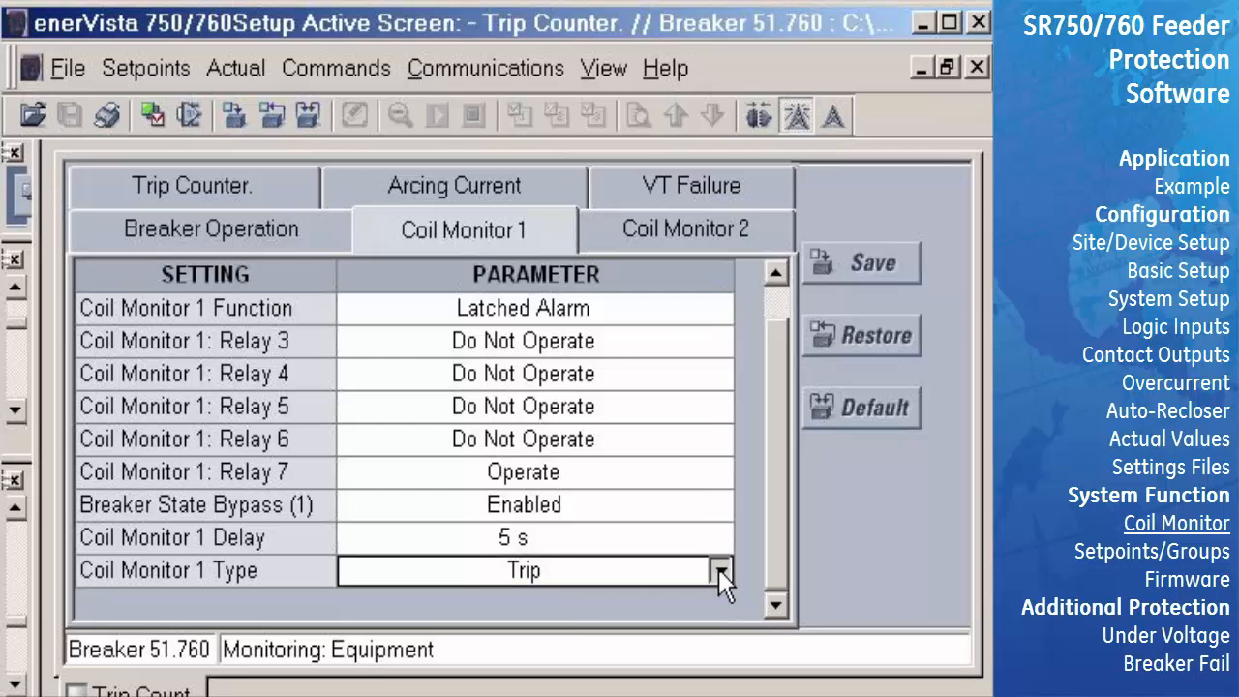
{"action": "left_click", "coordinate": [719, 571]}
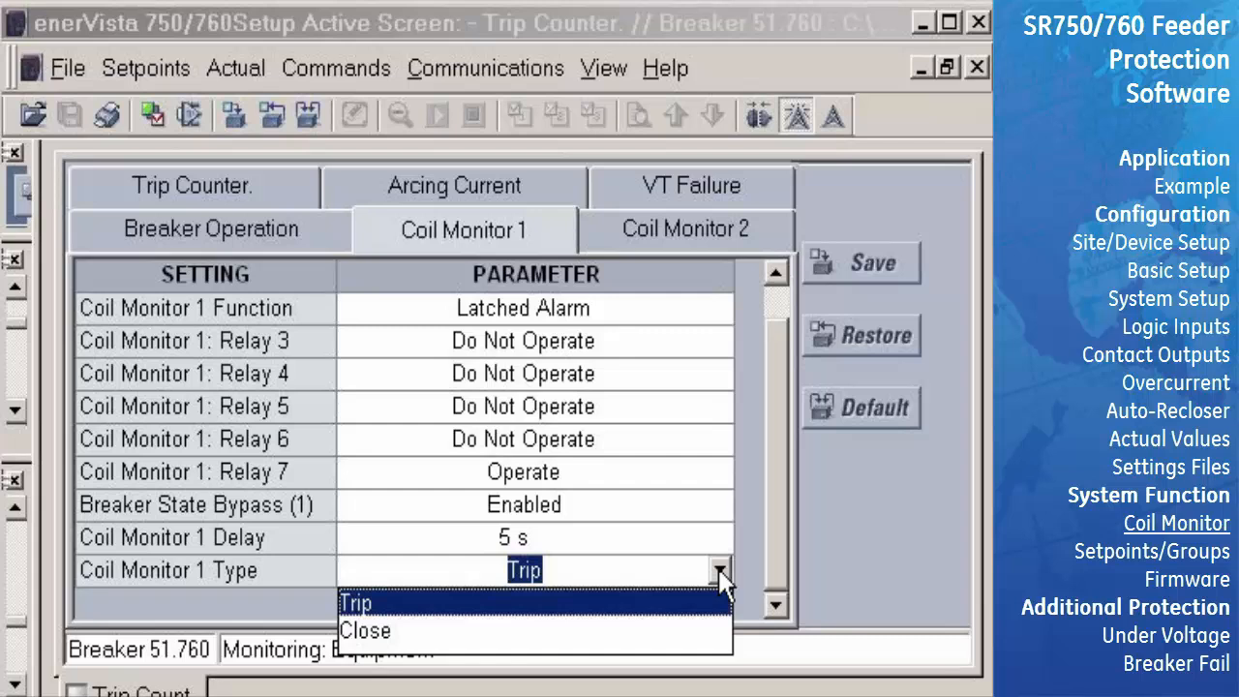
{"action": "left_click", "coordinate": [683, 612]}
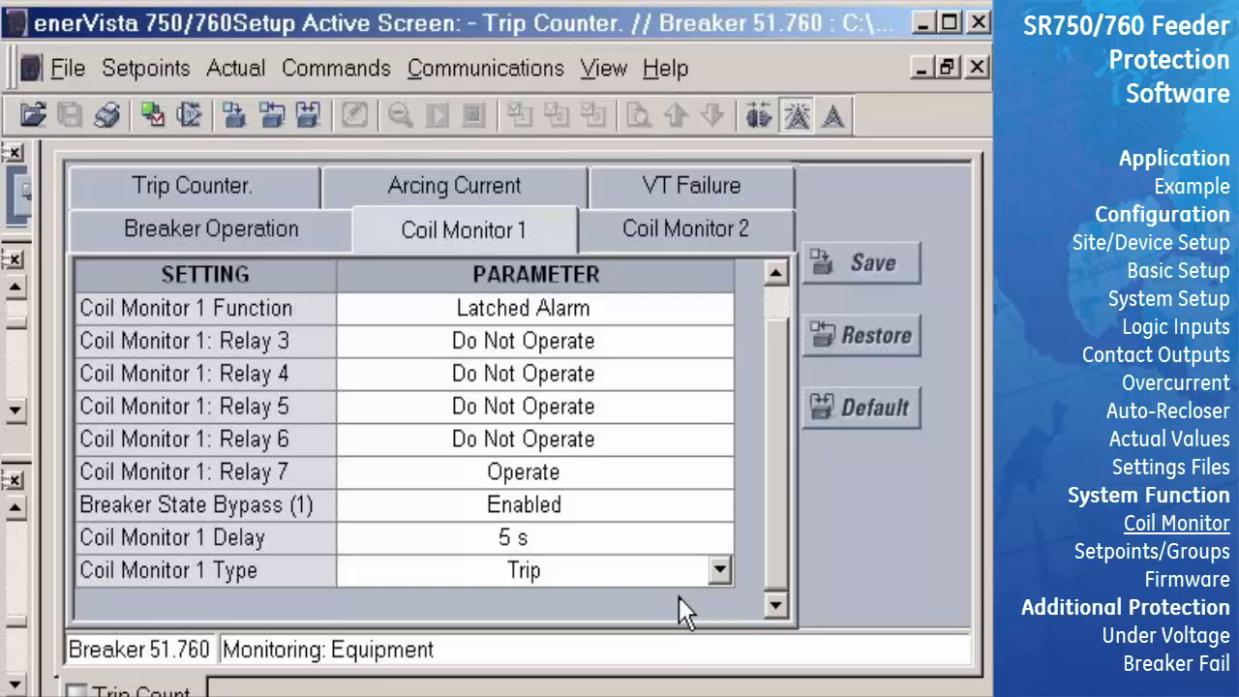
Step: Name Coil Monitor 2 "Close Coil" and set its type to Close
{"action": "left_click", "coordinate": [665, 238]}
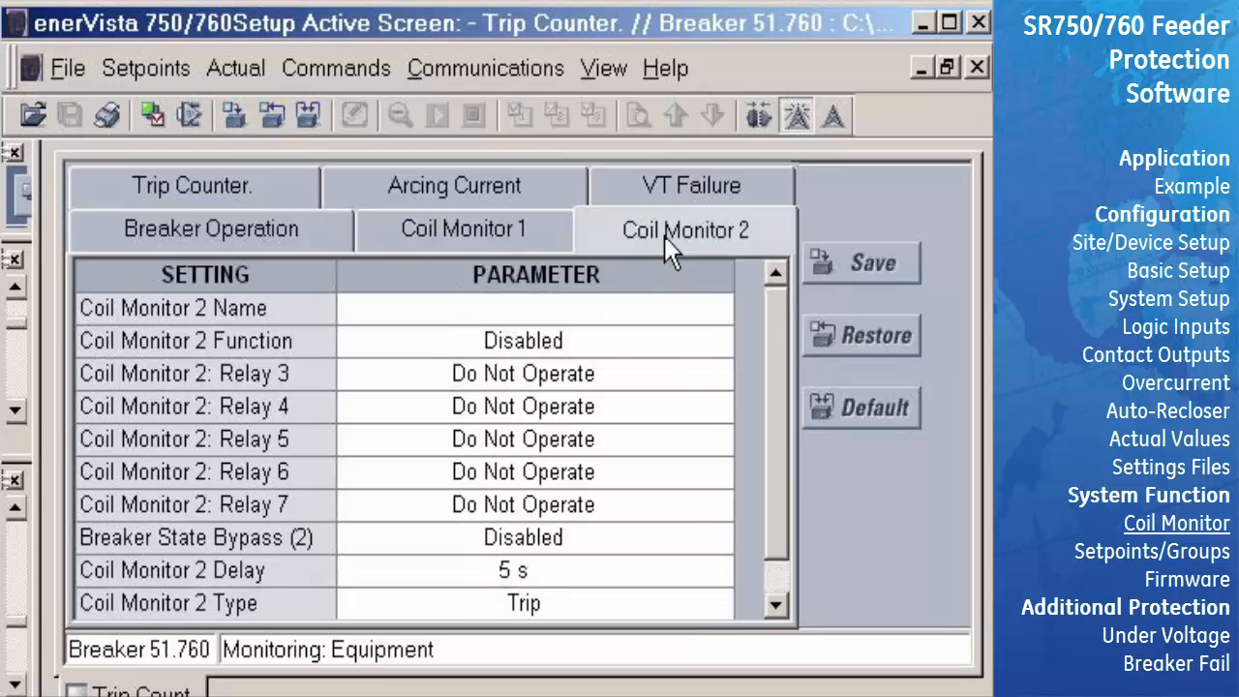
{"action": "left_click", "coordinate": [577, 322]}
{"action": "type", "text": "Close Co"}
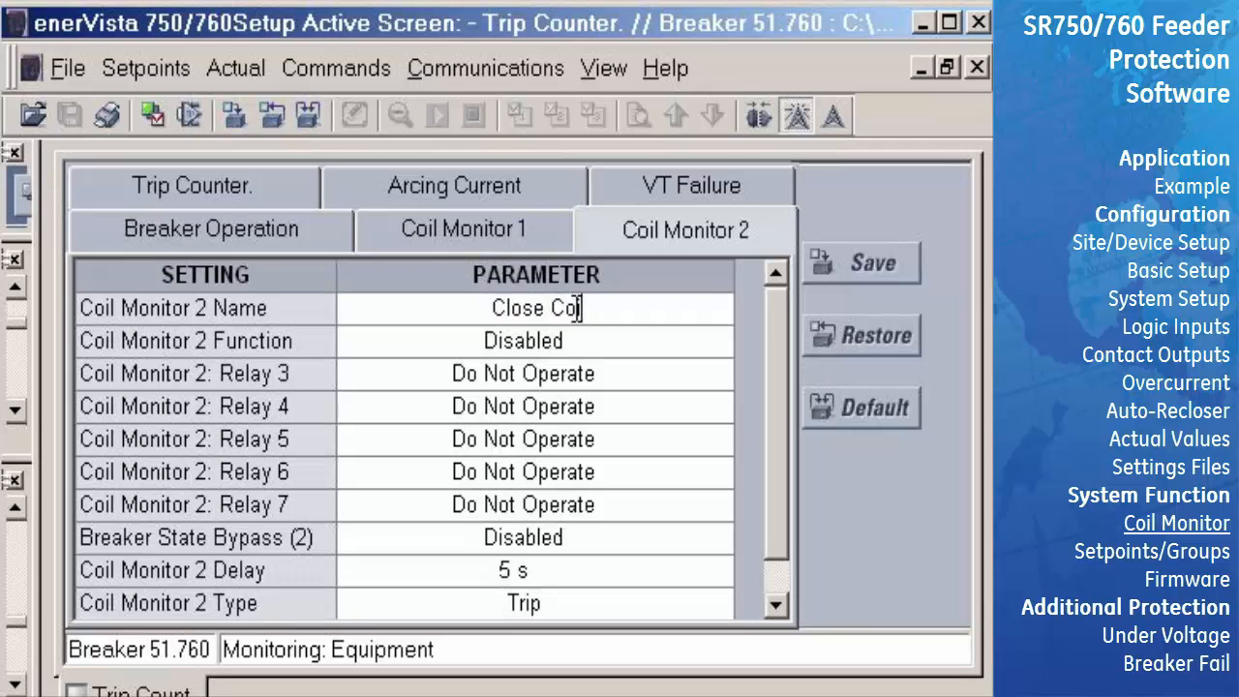
{"action": "type", "text": "il"}
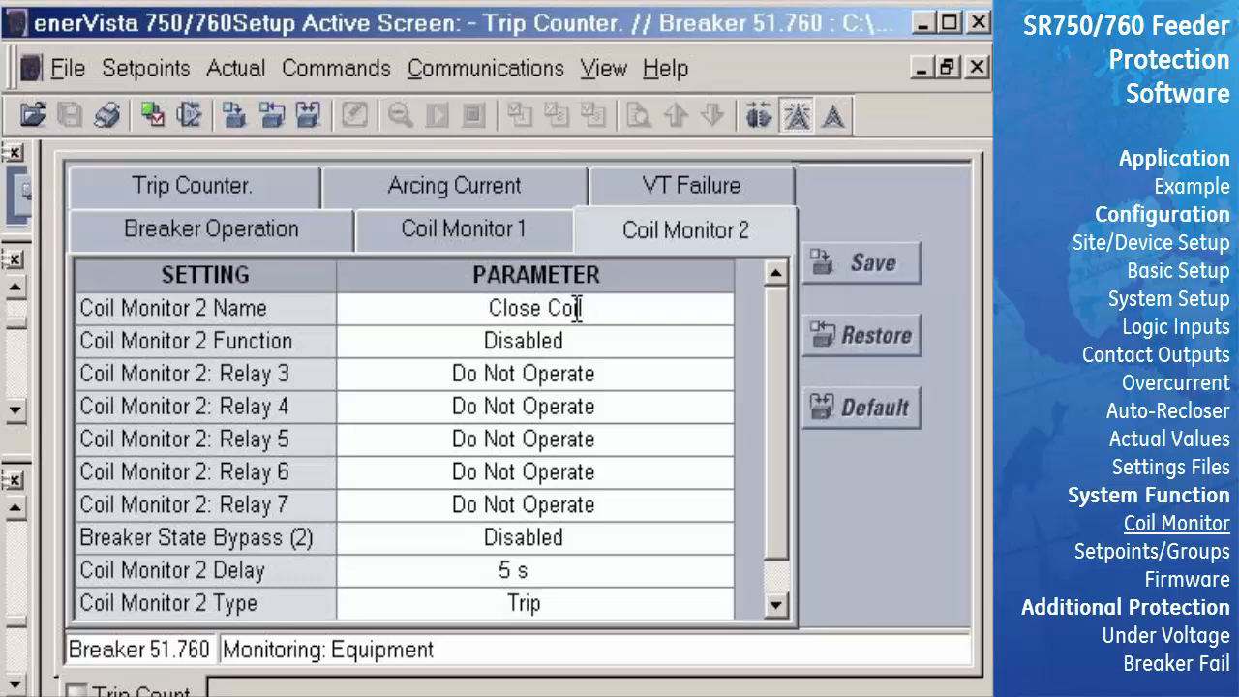
{"action": "left_click", "coordinate": [721, 599]}
{"action": "left_click", "coordinate": [719, 602]}
{"action": "left_click", "coordinate": [409, 665]}
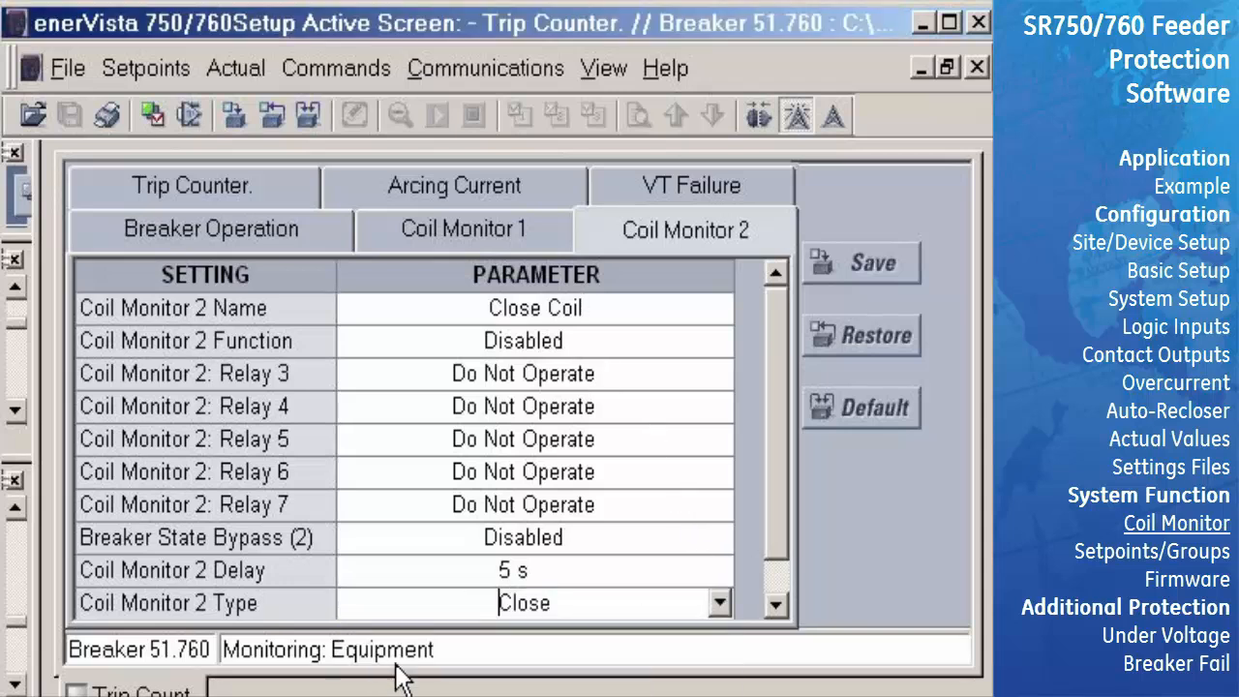
Step: Set the Coil Monitor 2 function to Latched Alarm and its Relay 7 to Operate
{"action": "left_click", "coordinate": [721, 341]}
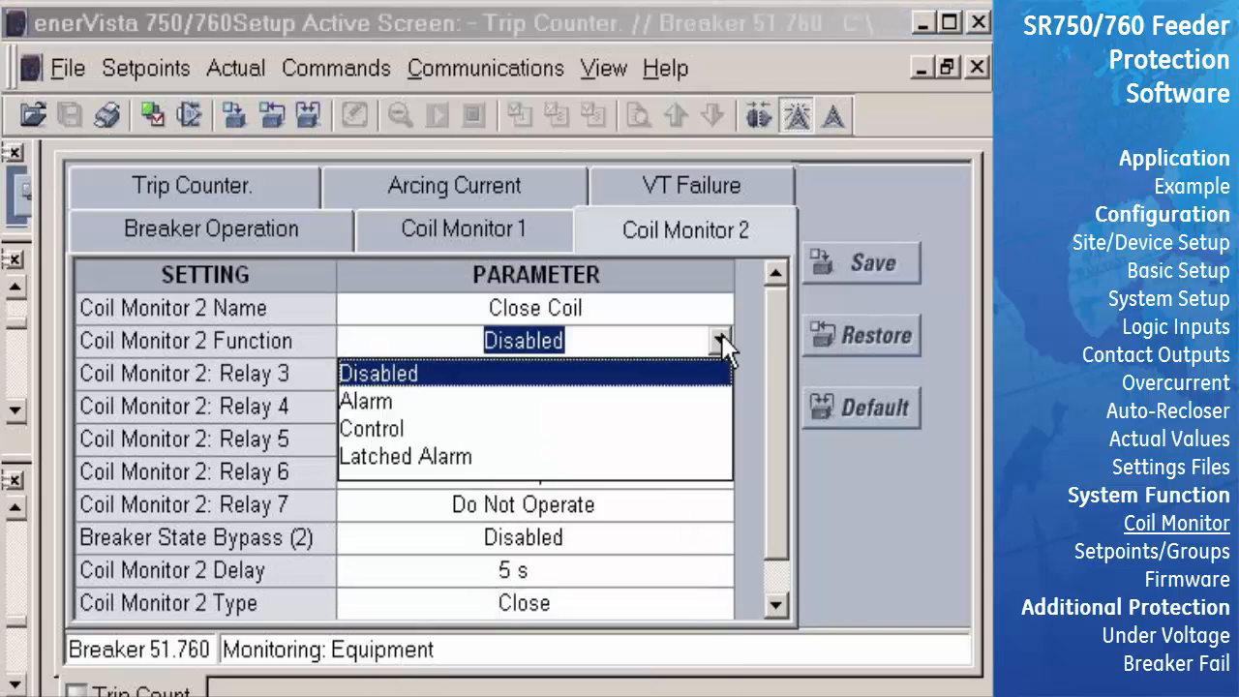
{"action": "left_click", "coordinate": [525, 456]}
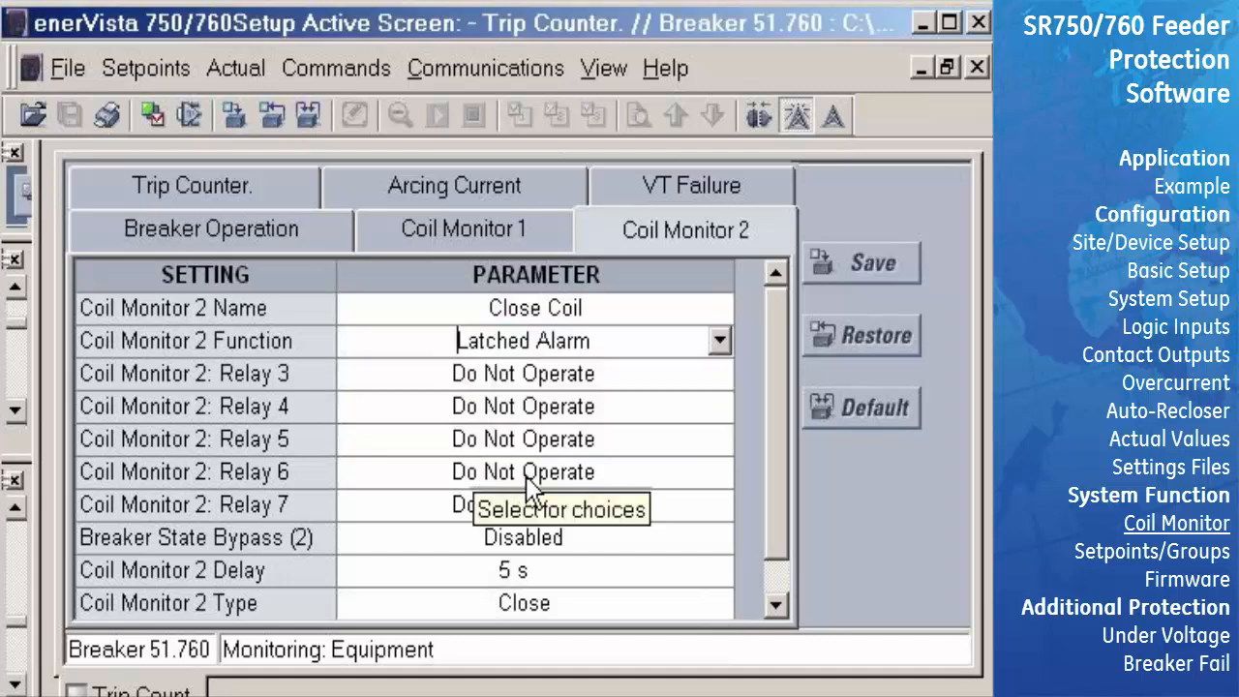
{"action": "left_click", "coordinate": [720, 505]}
{"action": "left_click", "coordinate": [721, 505]}
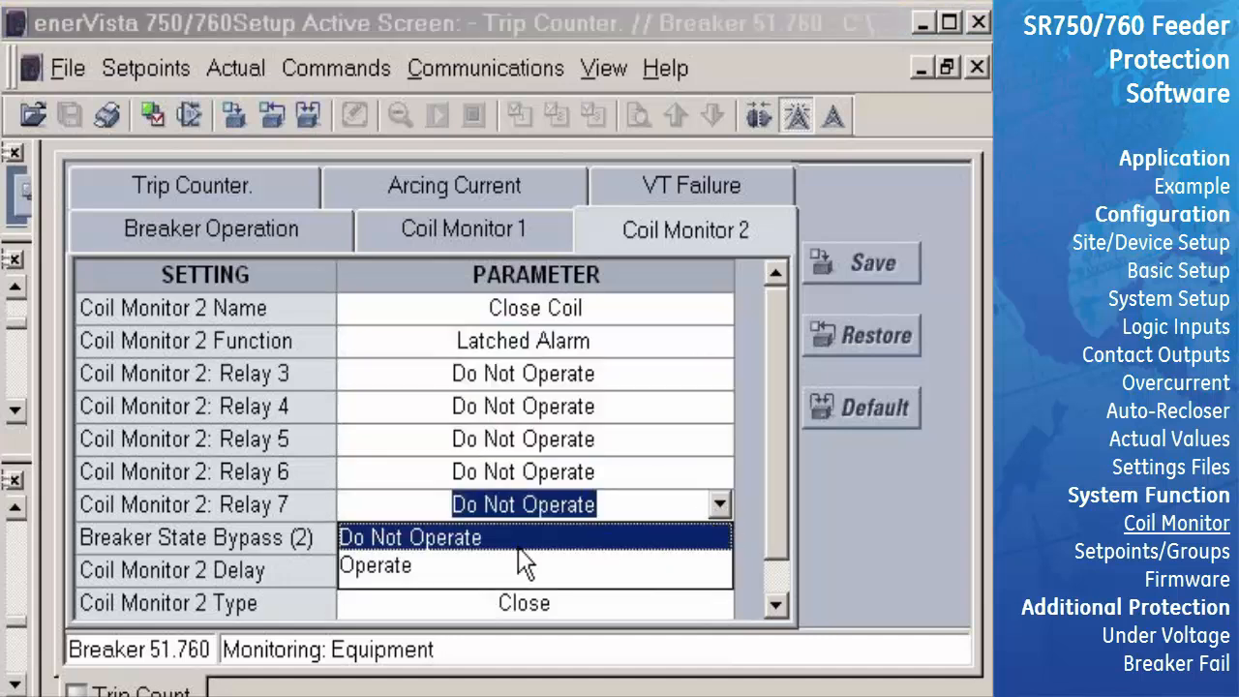
{"action": "left_click", "coordinate": [416, 578]}
Step: Enable Breaker State Bypass (2) and save the coil monitor settings
{"action": "left_click", "coordinate": [720, 538]}
{"action": "left_click", "coordinate": [721, 538]}
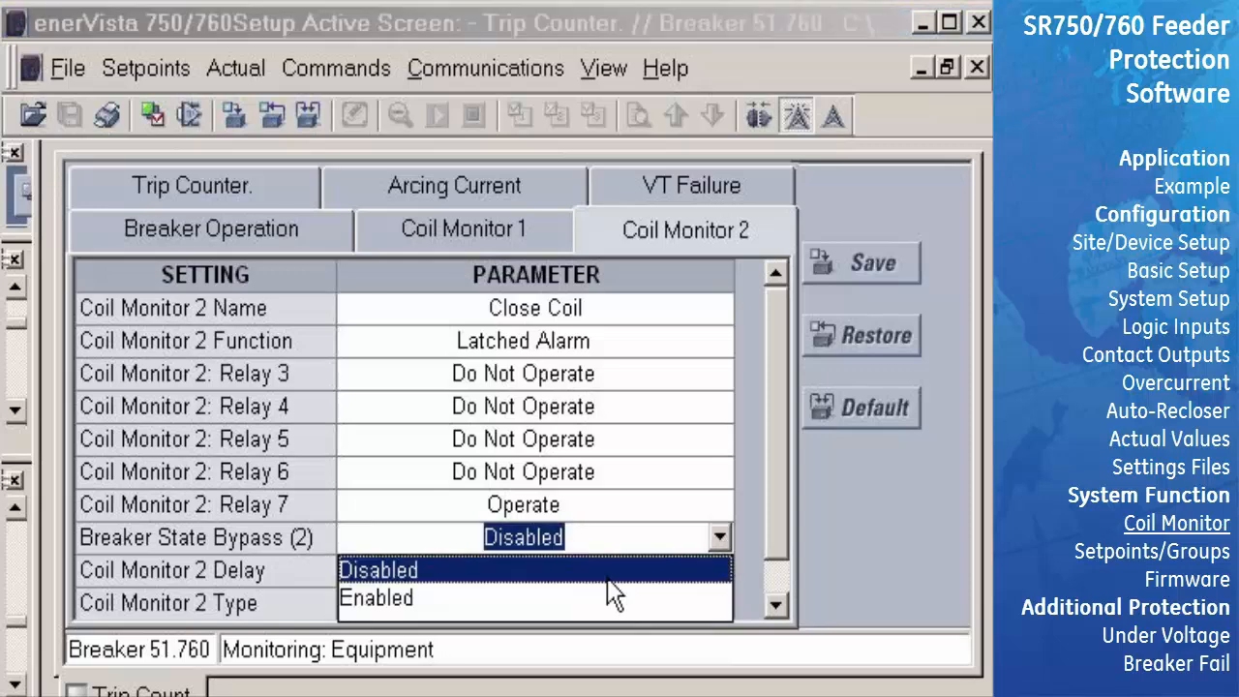
{"action": "left_click", "coordinate": [416, 598]}
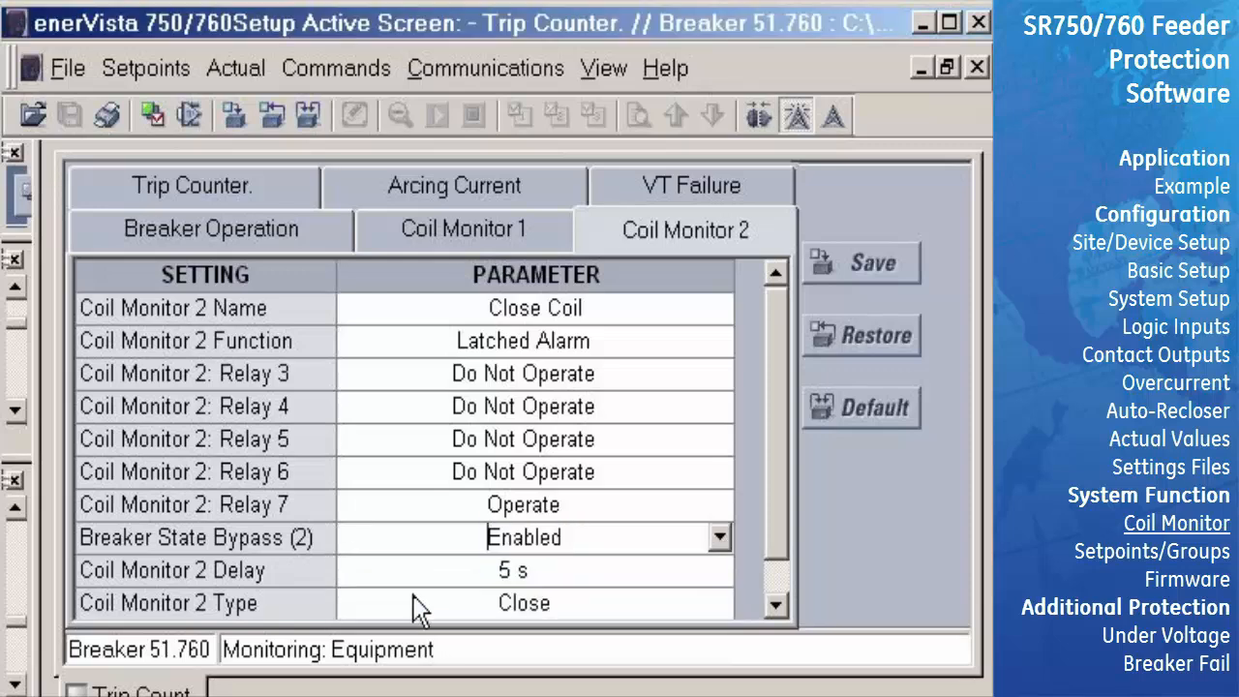
{"action": "left_click", "coordinate": [819, 269]}
{"action": "left_click", "coordinate": [479, 440]}
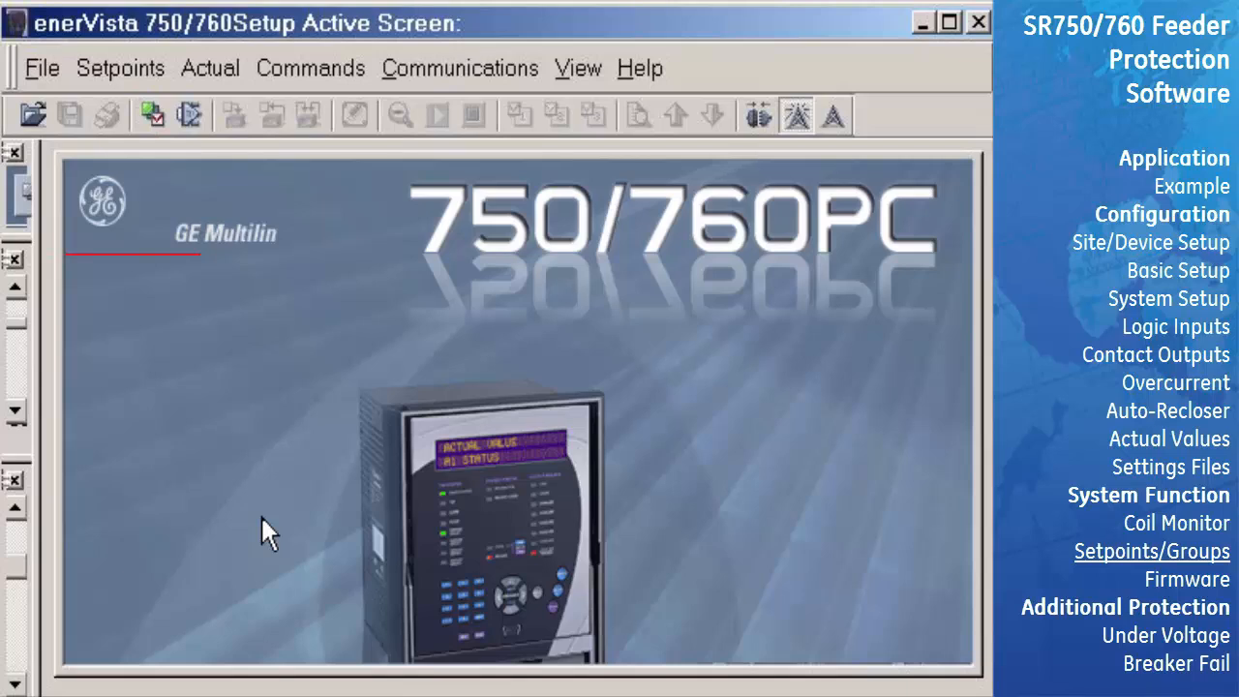
Step: Open the Logic Input Setup of Breaker 51.760 in a maximized window and name Logic Input 5 "Setpoint Group 2"
{"action": "left_click", "coordinate": [116, 70]}
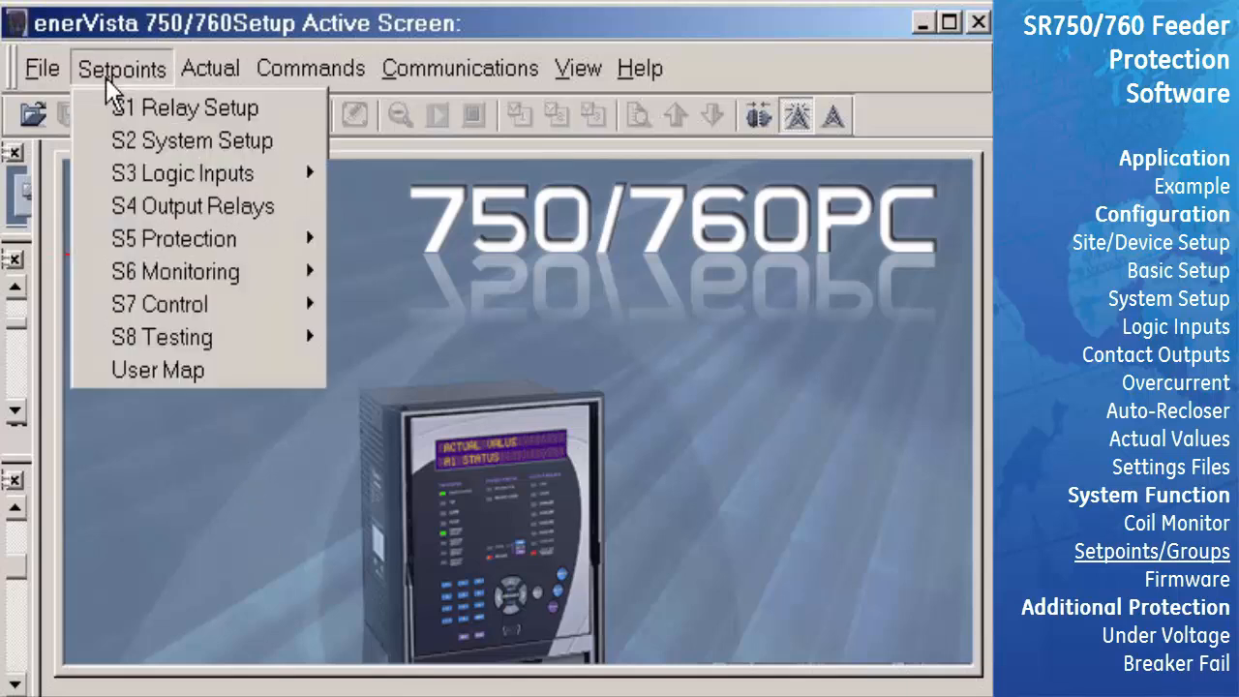
{"action": "mouse_move", "coordinate": [118, 180]}
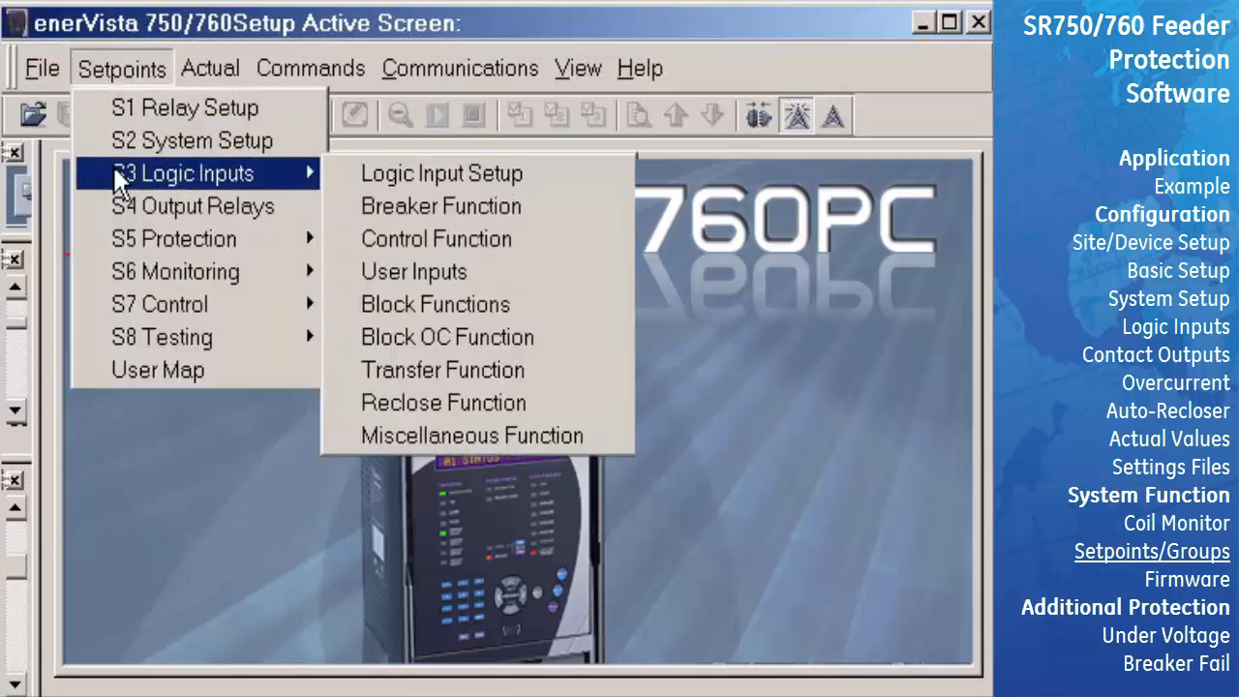
{"action": "left_click", "coordinate": [353, 184]}
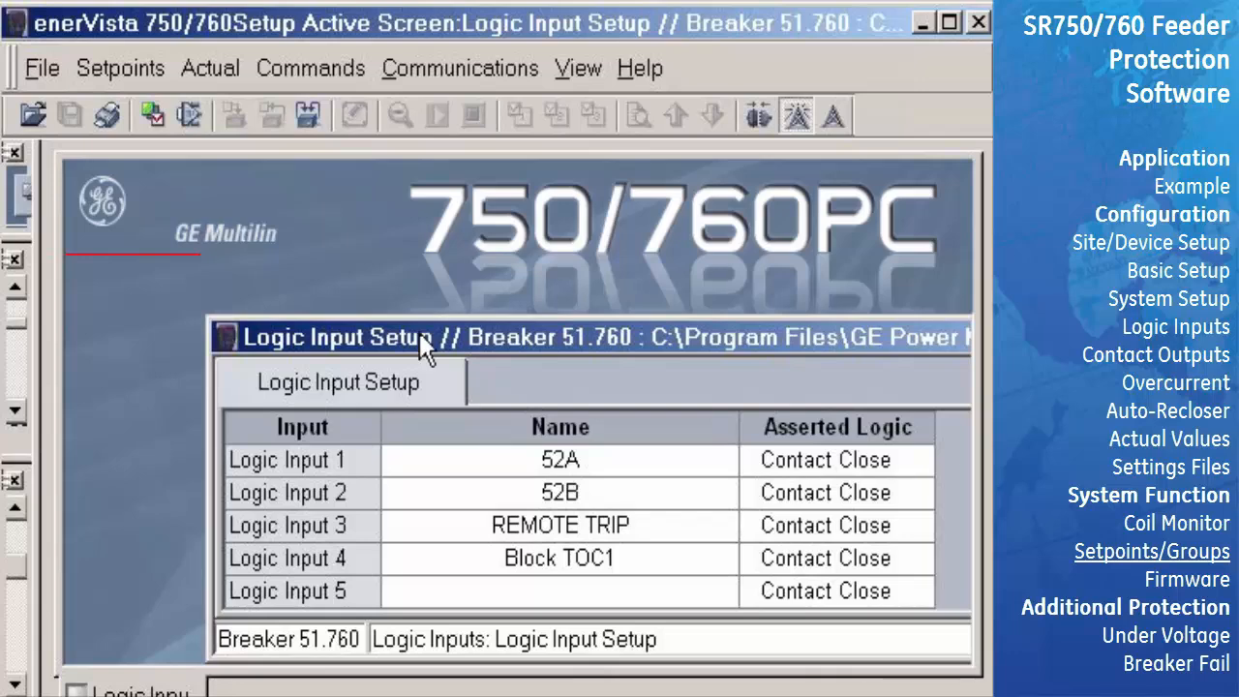
{"action": "double_click", "coordinate": [419, 332]}
{"action": "left_click", "coordinate": [422, 397]}
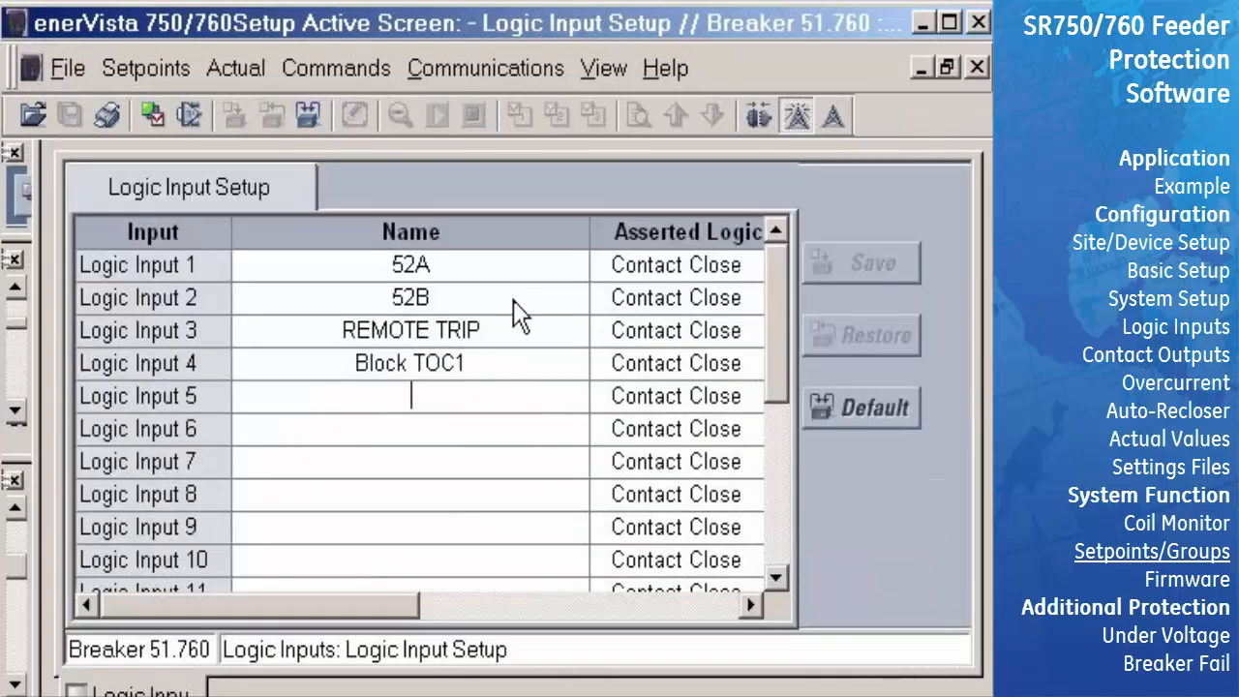
{"action": "type", "text": "Setp"}
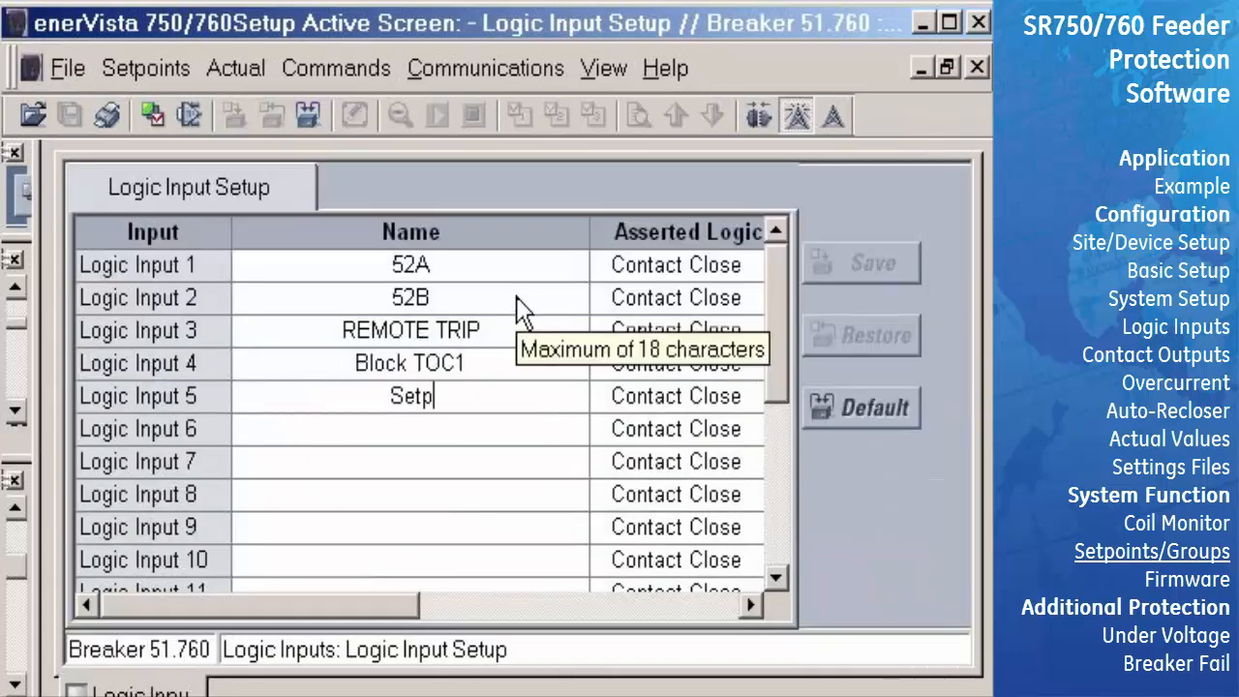
{"action": "type", "text": "oint Group"}
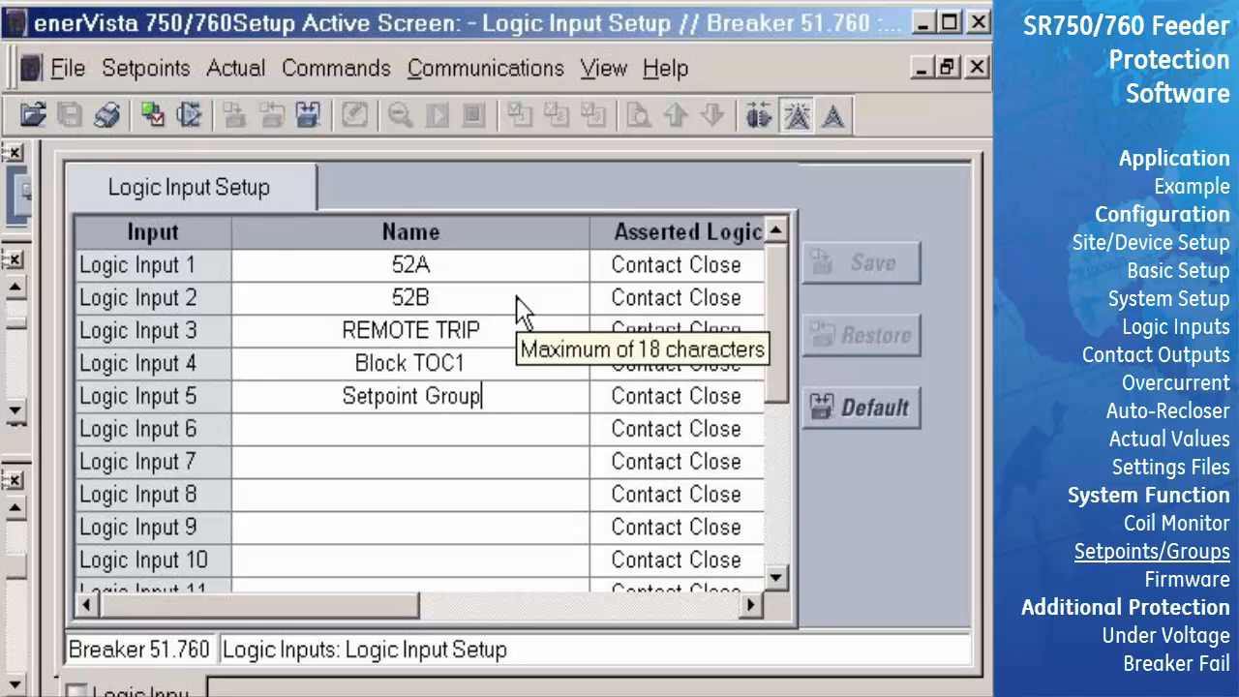
{"action": "type", "text": " 2"}
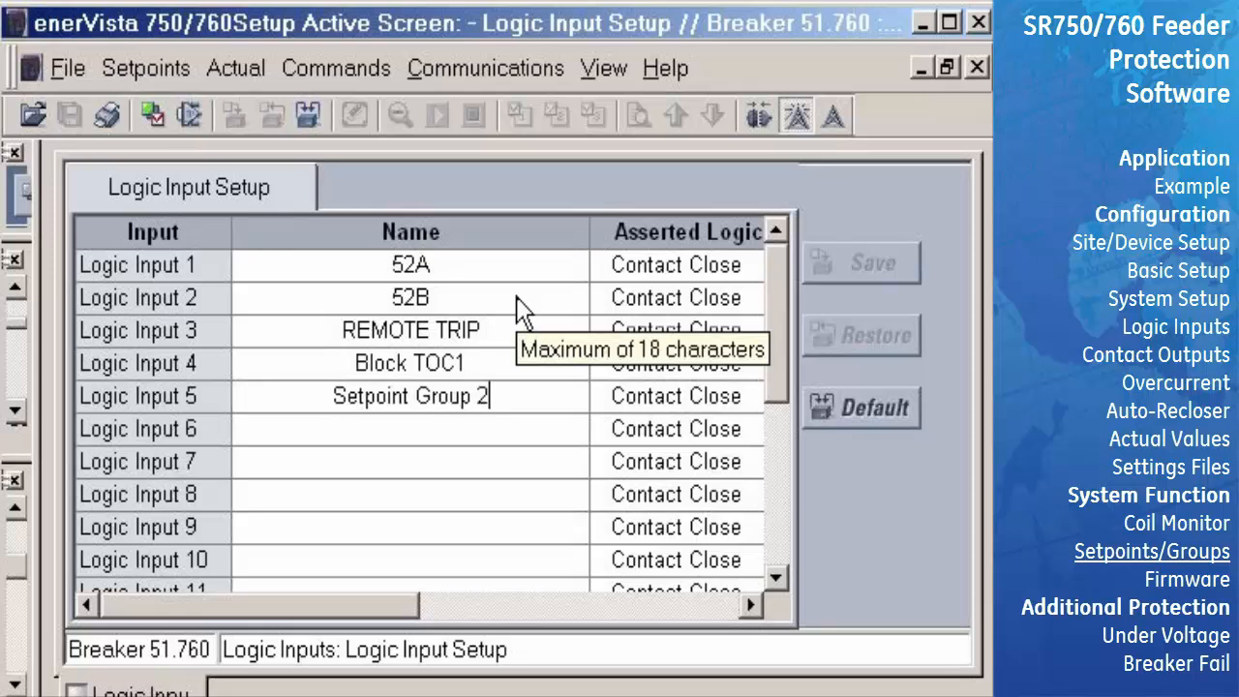
Step: Save the logic input settings and close the Logic Input Setup window
{"action": "left_click", "coordinate": [504, 426]}
{"action": "left_click", "coordinate": [854, 263]}
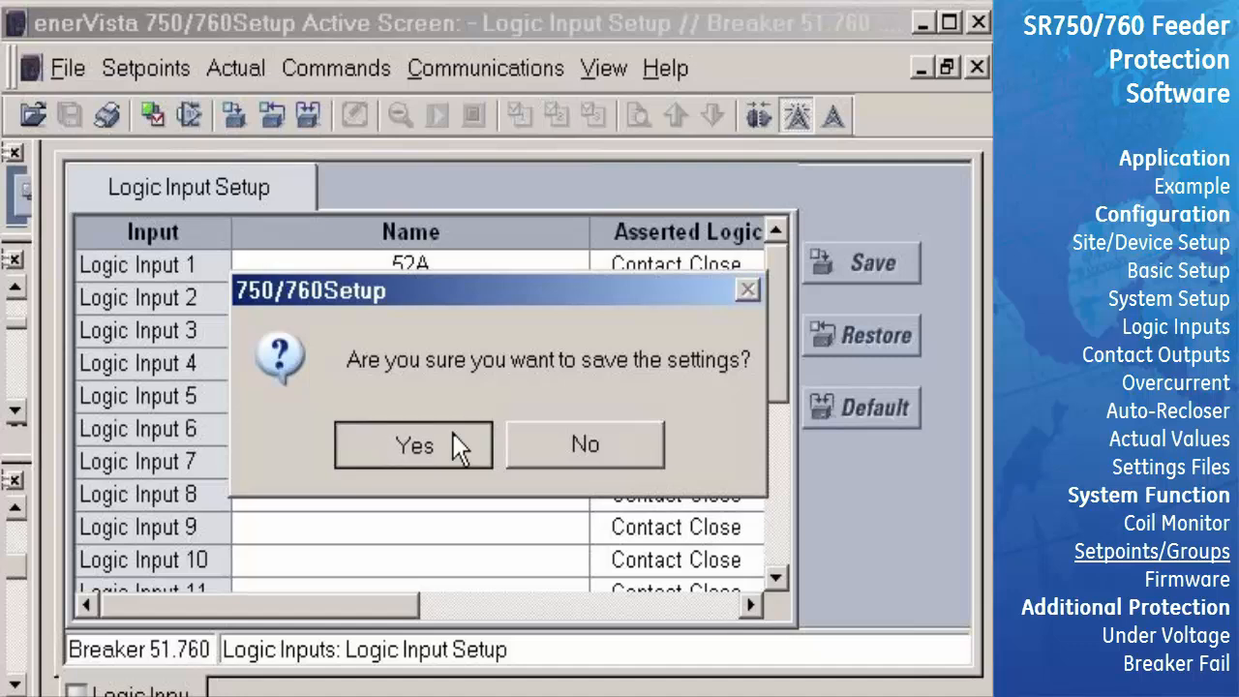
{"action": "left_click", "coordinate": [414, 445]}
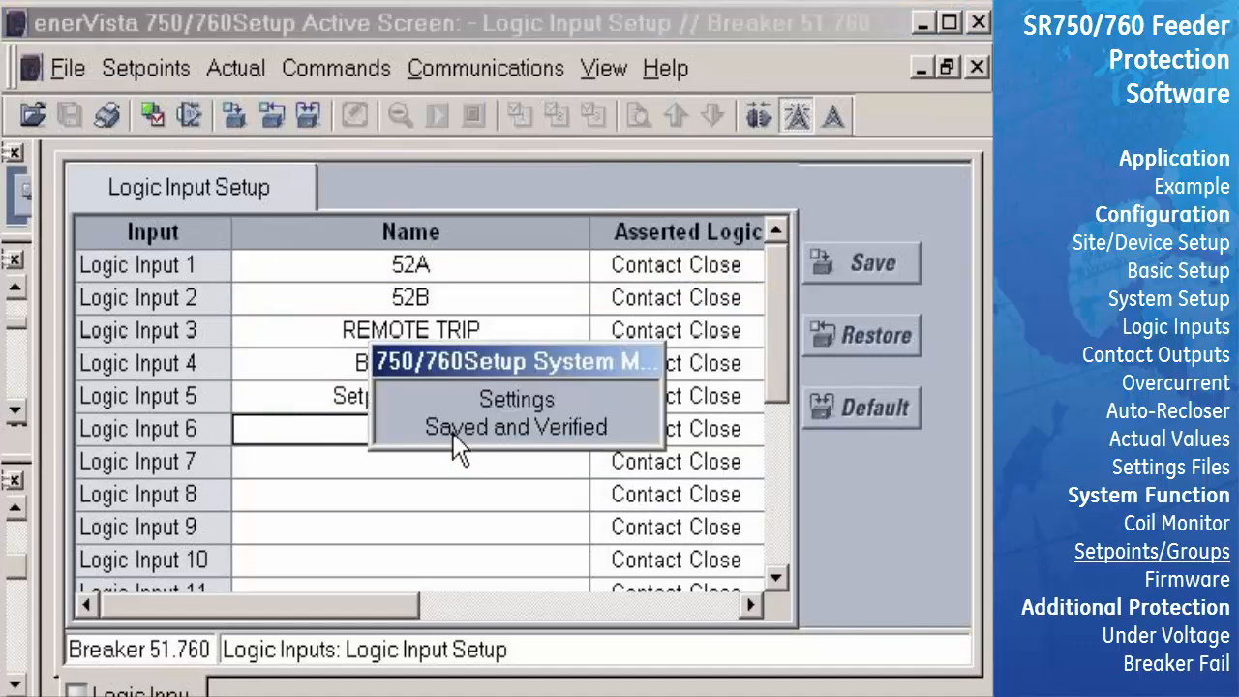
{"action": "left_click", "coordinate": [975, 68]}
Step: Open the Logic Inputs Control Functions of Breaker 51.760 in a maximized window and assign Input 5 to Setpoint Group 2
{"action": "left_click", "coordinate": [102, 74]}
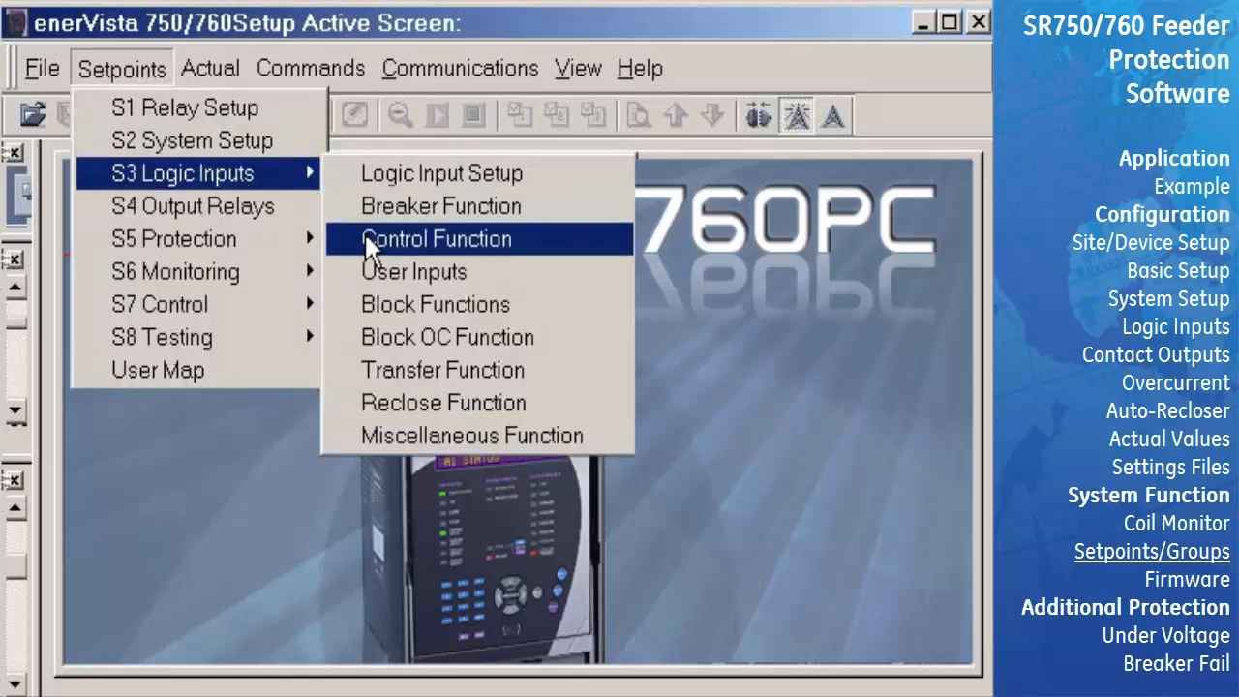
{"action": "left_click", "coordinate": [368, 242]}
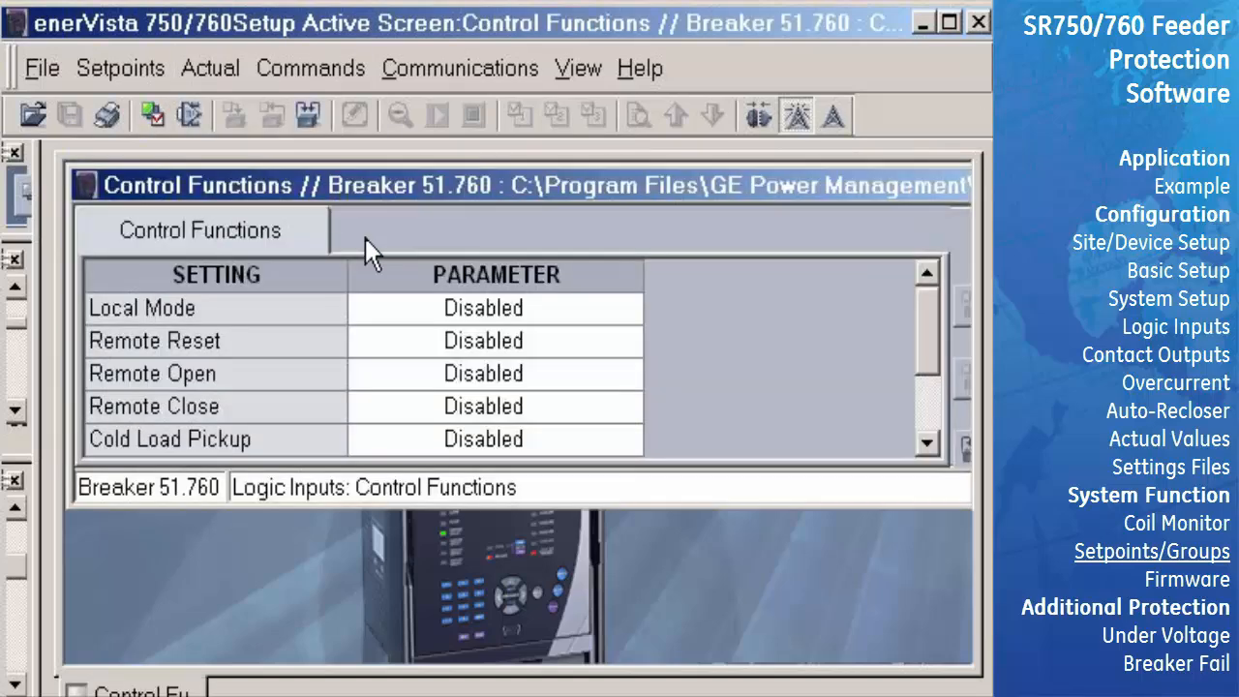
{"action": "double_click", "coordinate": [370, 185]}
{"action": "left_click", "coordinate": [609, 428]}
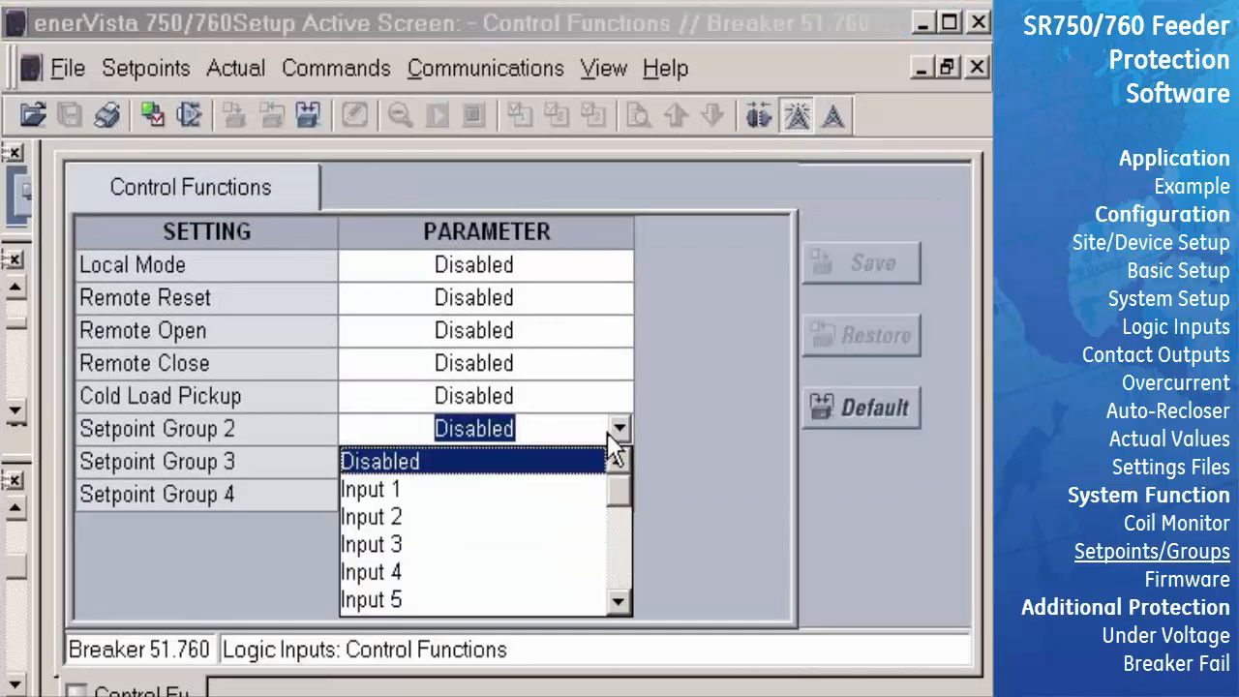
{"action": "left_click", "coordinate": [456, 600]}
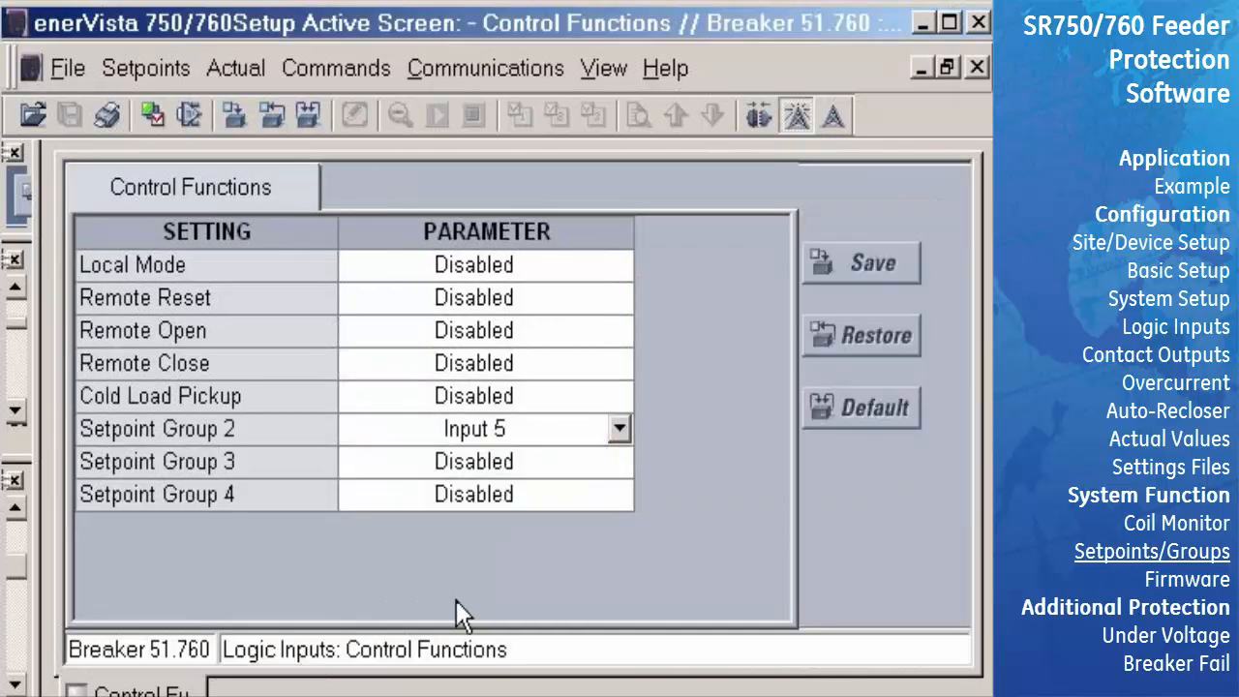
Step: Save the control function settings and close the Control Functions window
{"action": "left_click", "coordinate": [826, 268]}
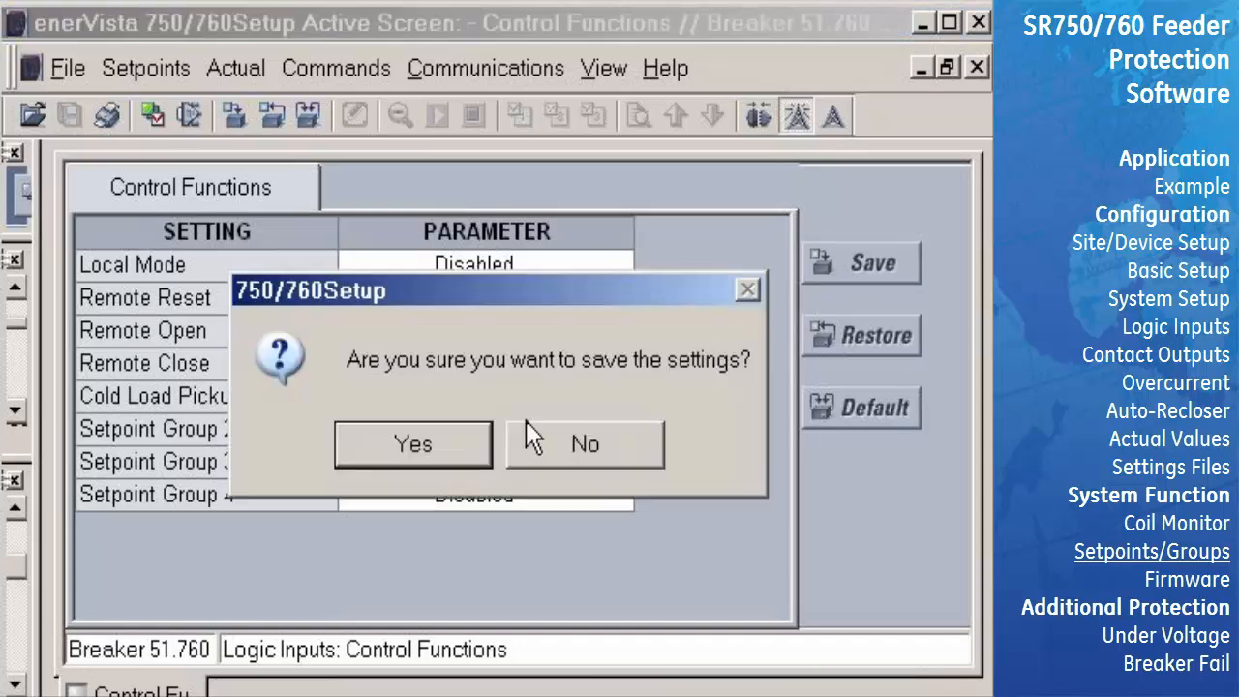
{"action": "left_click", "coordinate": [468, 441]}
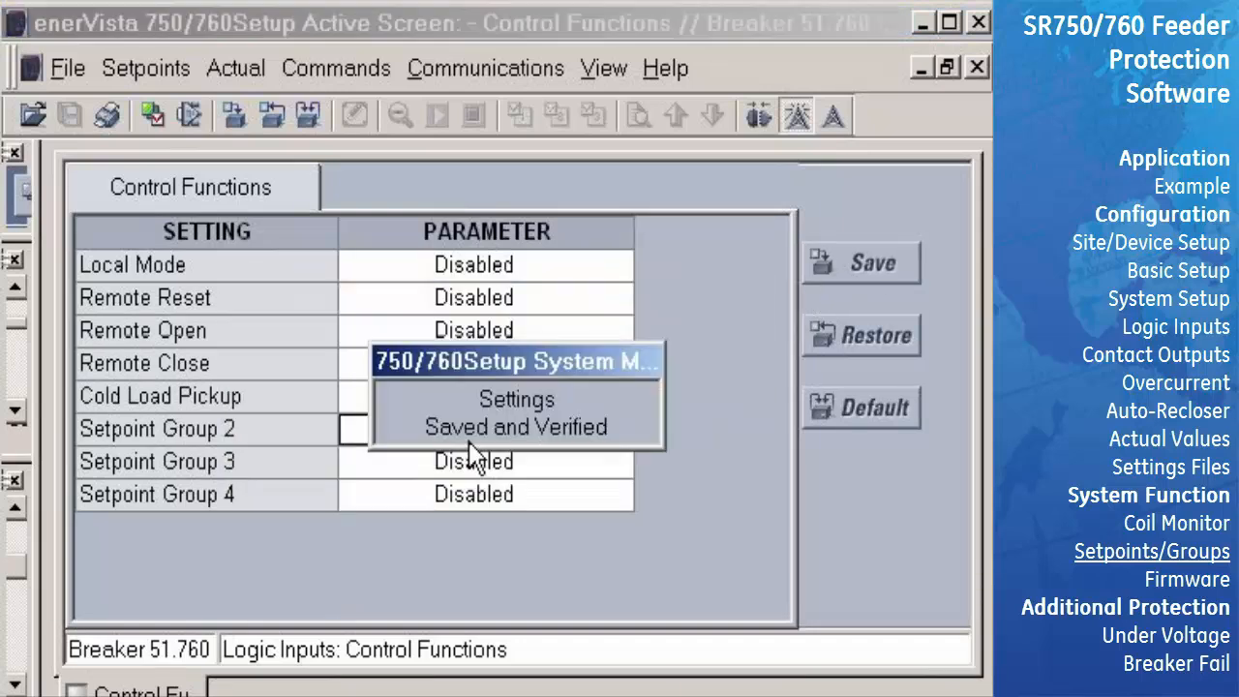
{"action": "left_click", "coordinate": [972, 74]}
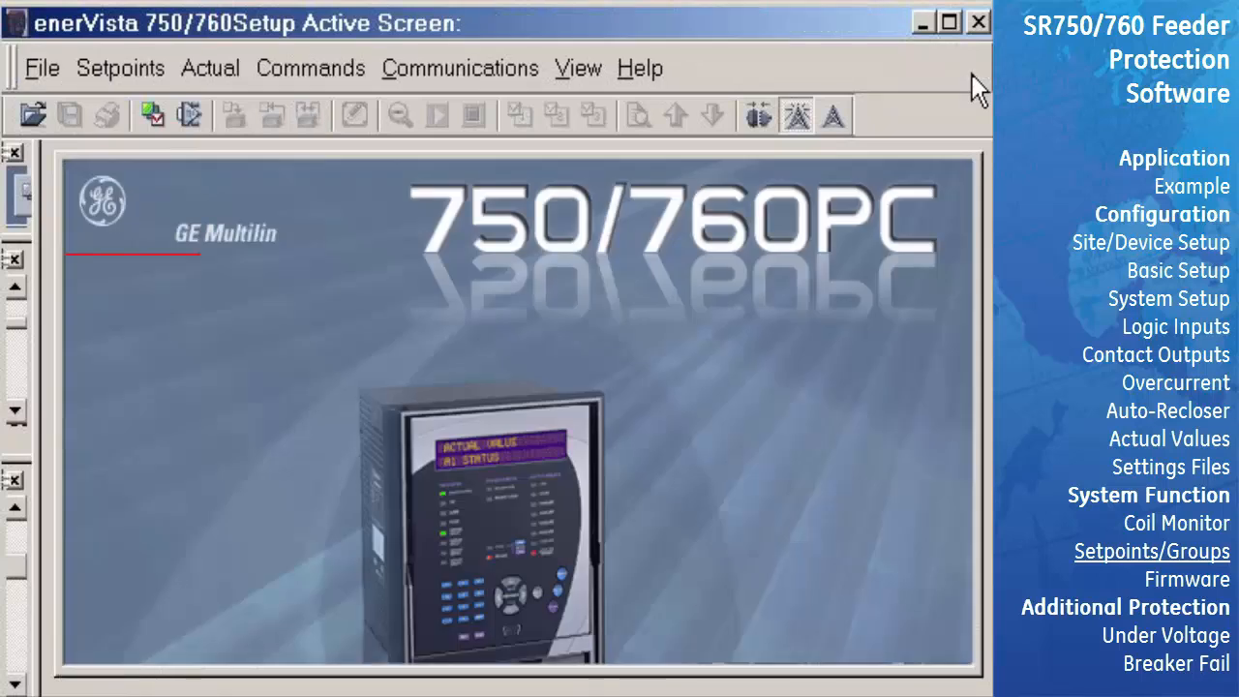
Step: Open the Setpoint Groups control settings in a maximized window and view the choices for the Active Setpoint Group
{"action": "left_click", "coordinate": [153, 72]}
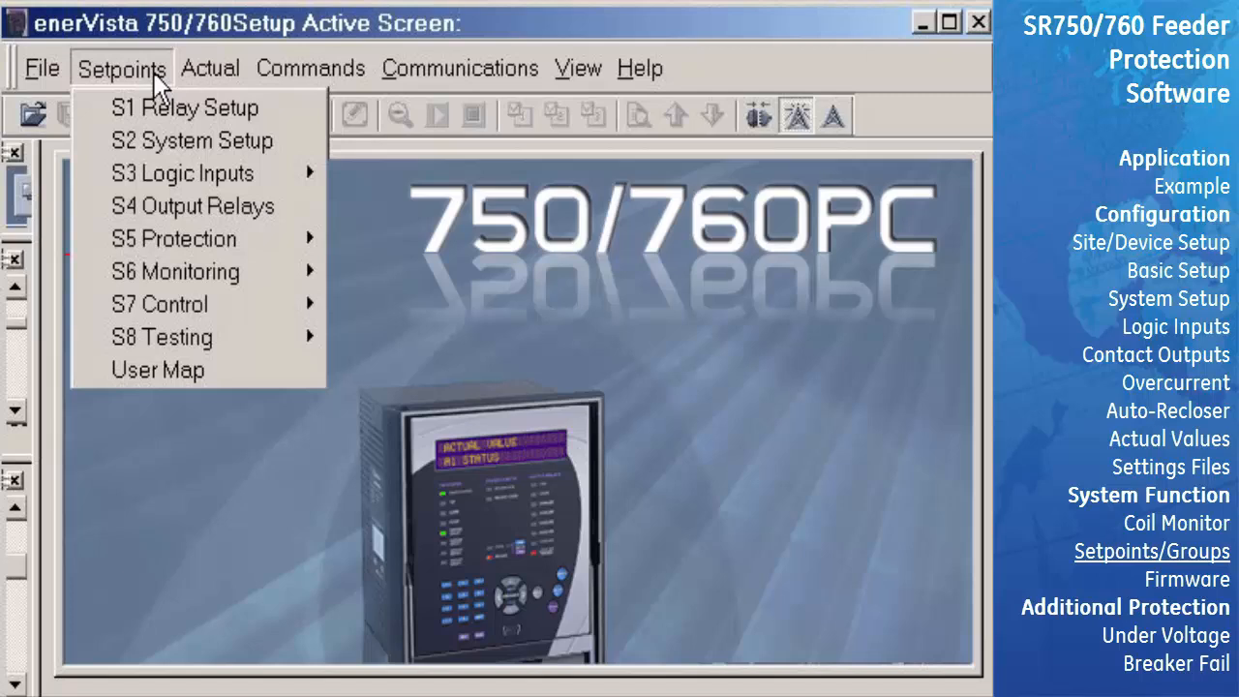
{"action": "mouse_move", "coordinate": [155, 308]}
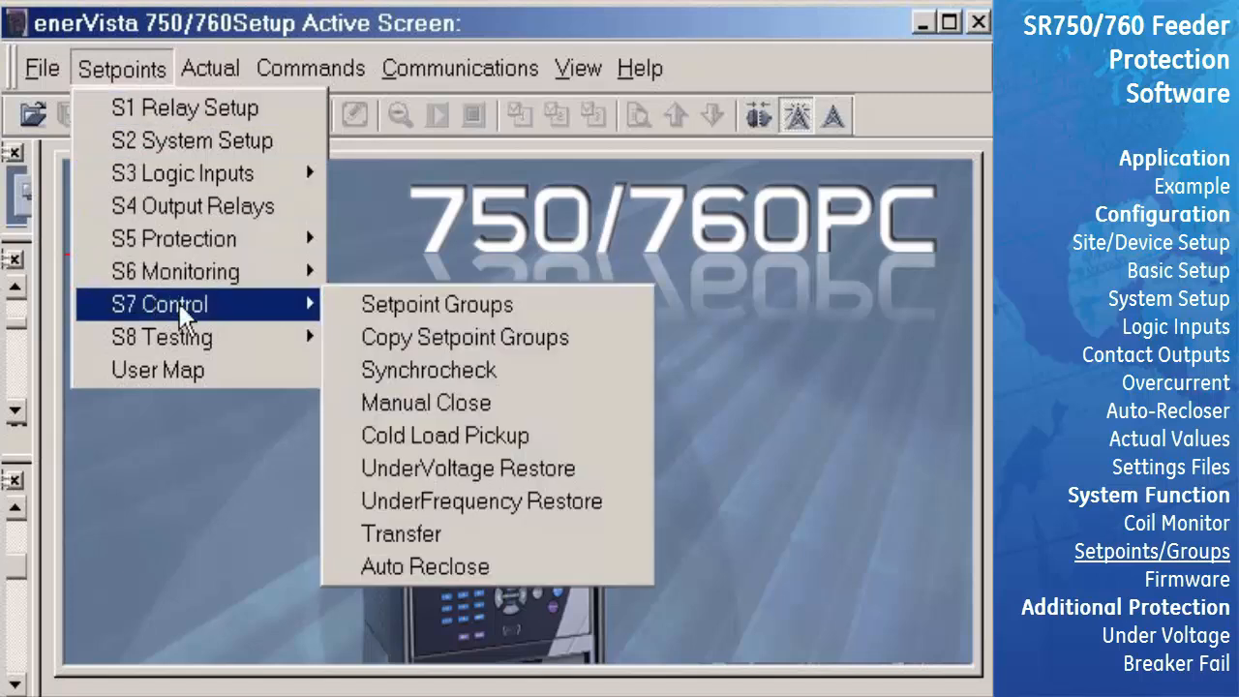
{"action": "left_click", "coordinate": [344, 316]}
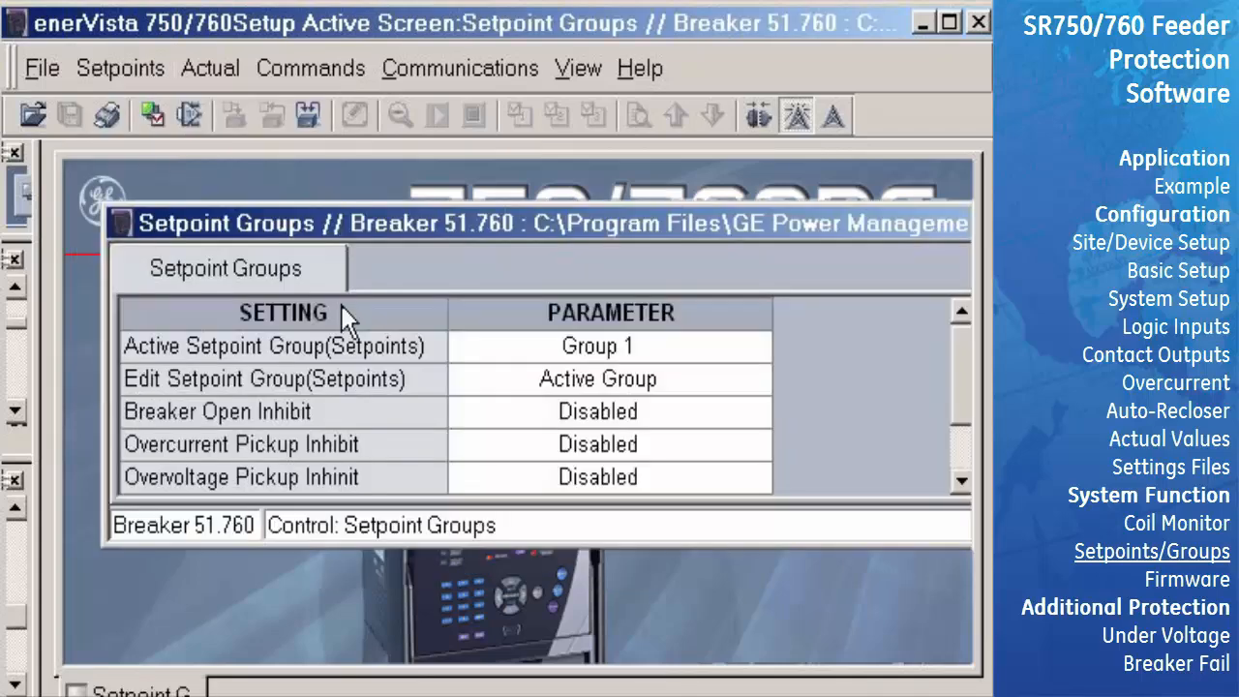
{"action": "double_click", "coordinate": [413, 228]}
{"action": "left_click", "coordinate": [714, 269]}
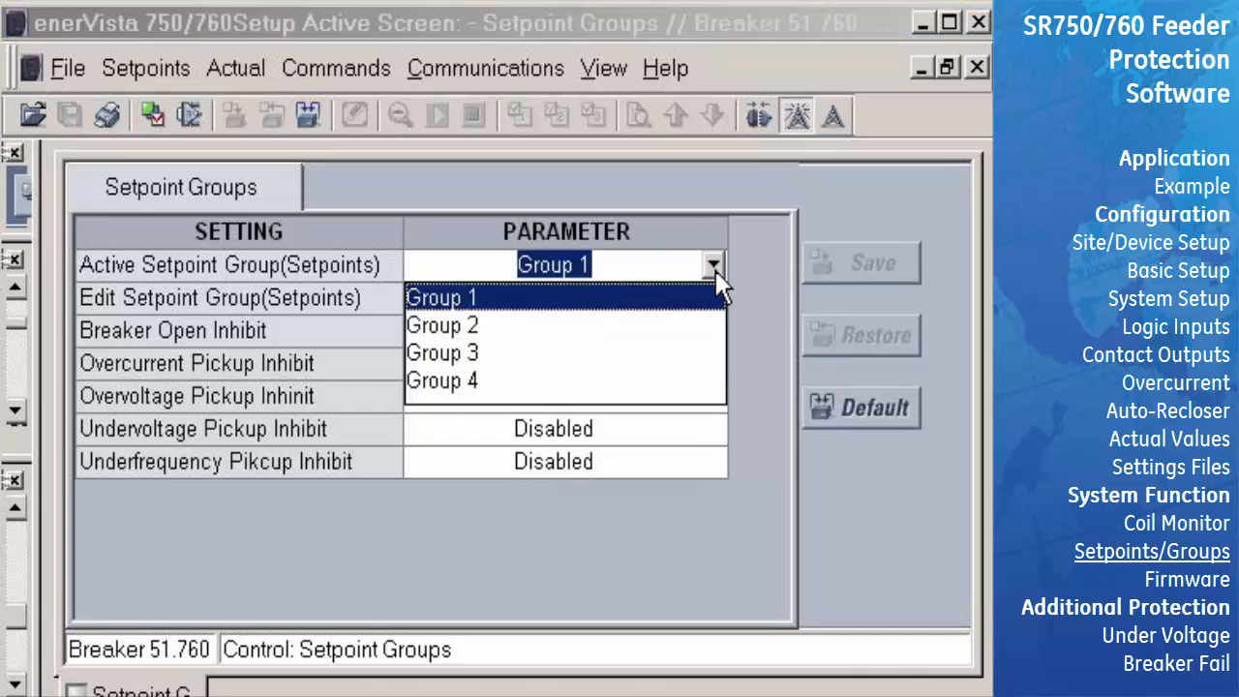
{"action": "left_click", "coordinate": [713, 288]}
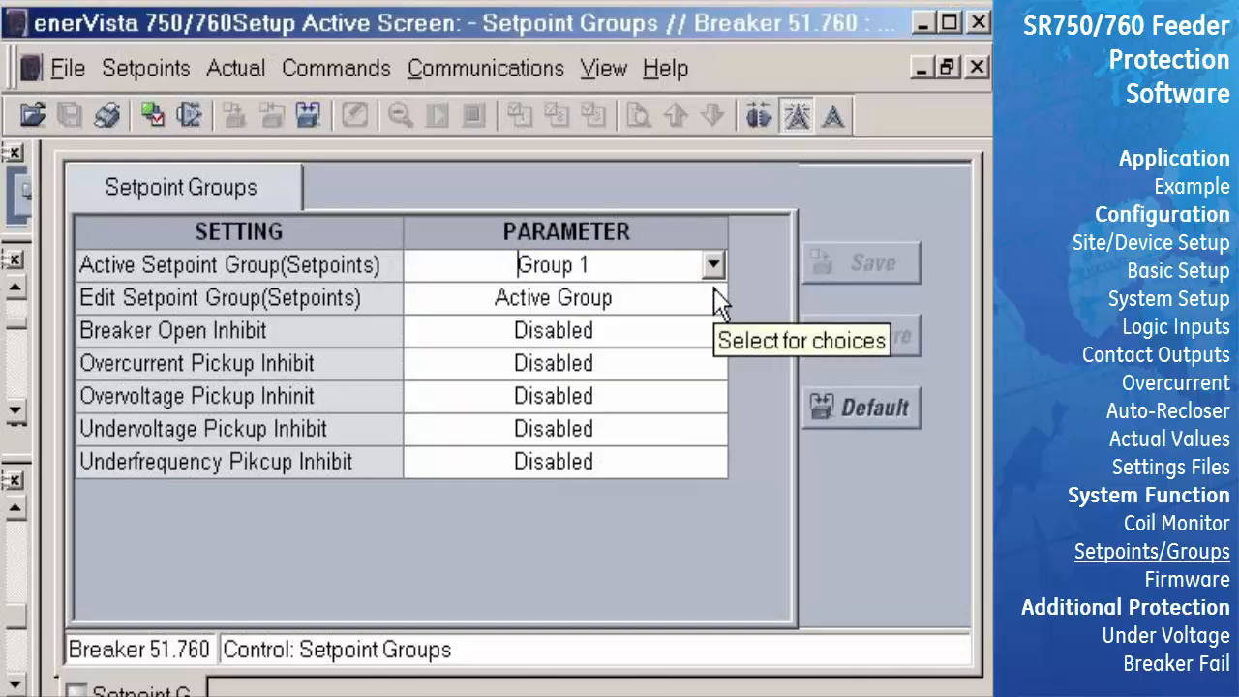
Step: Set Edit Setpoint Group to Group 2 and save the setpoint group settings
{"action": "left_click", "coordinate": [714, 293]}
{"action": "left_click", "coordinate": [713, 292]}
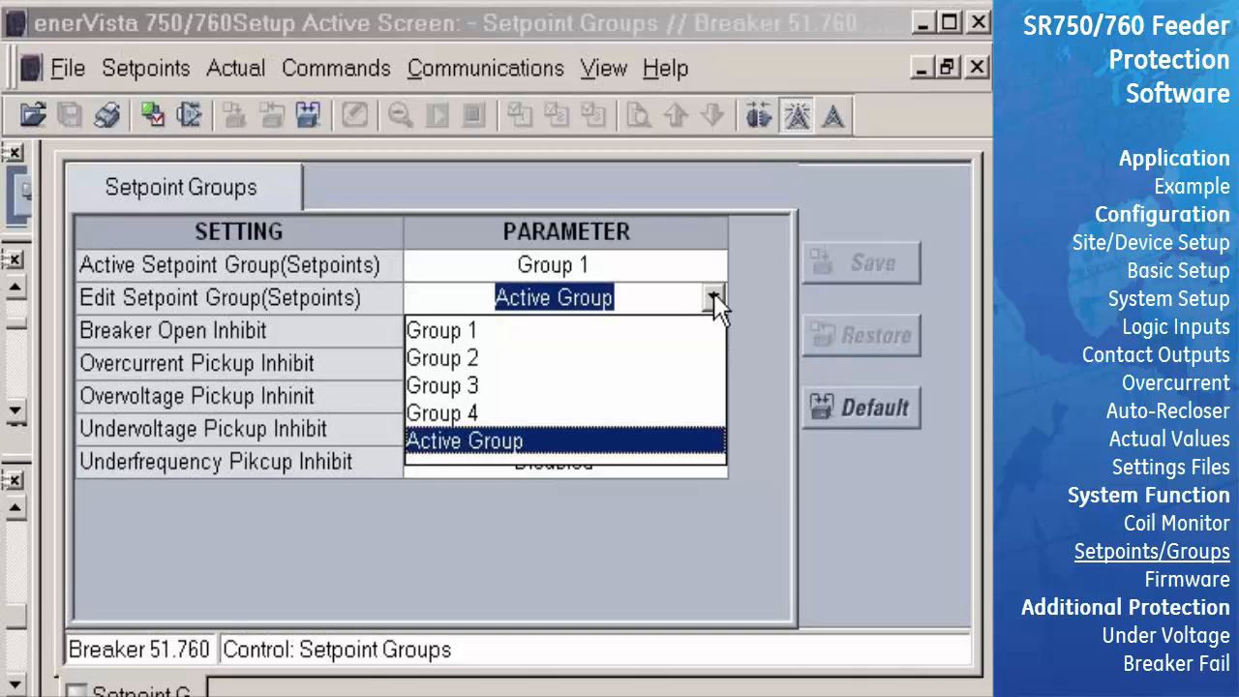
{"action": "left_click", "coordinate": [508, 360]}
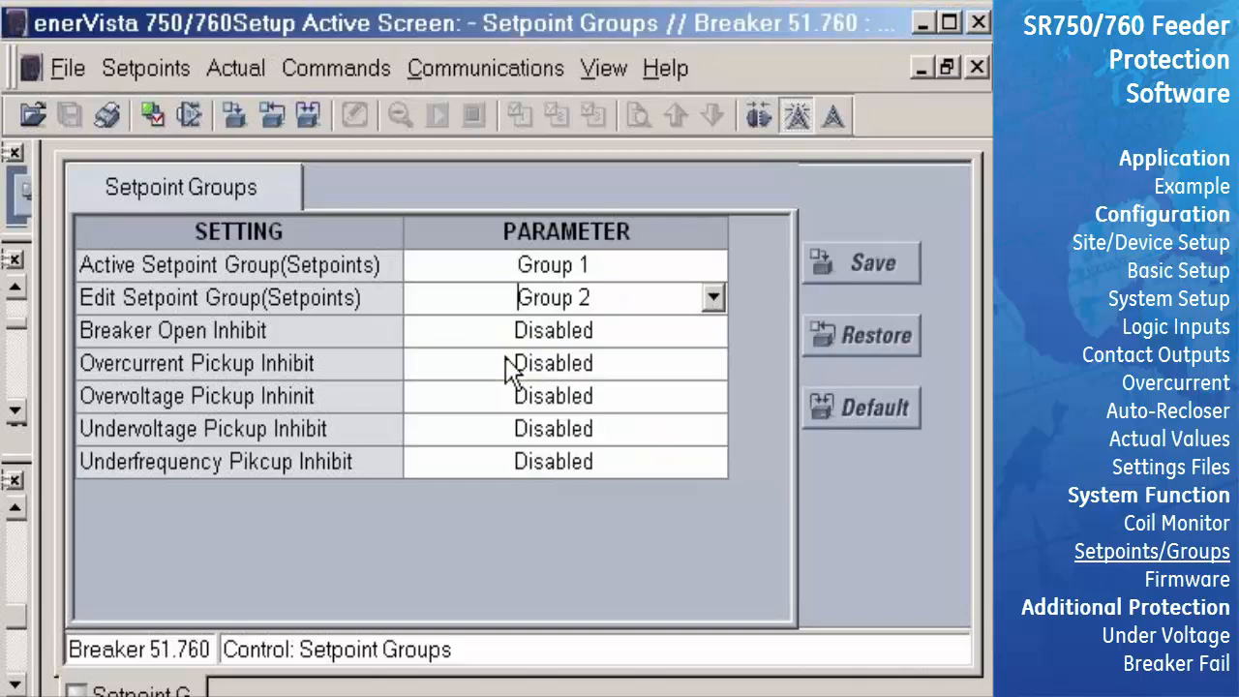
{"action": "left_click", "coordinate": [819, 276]}
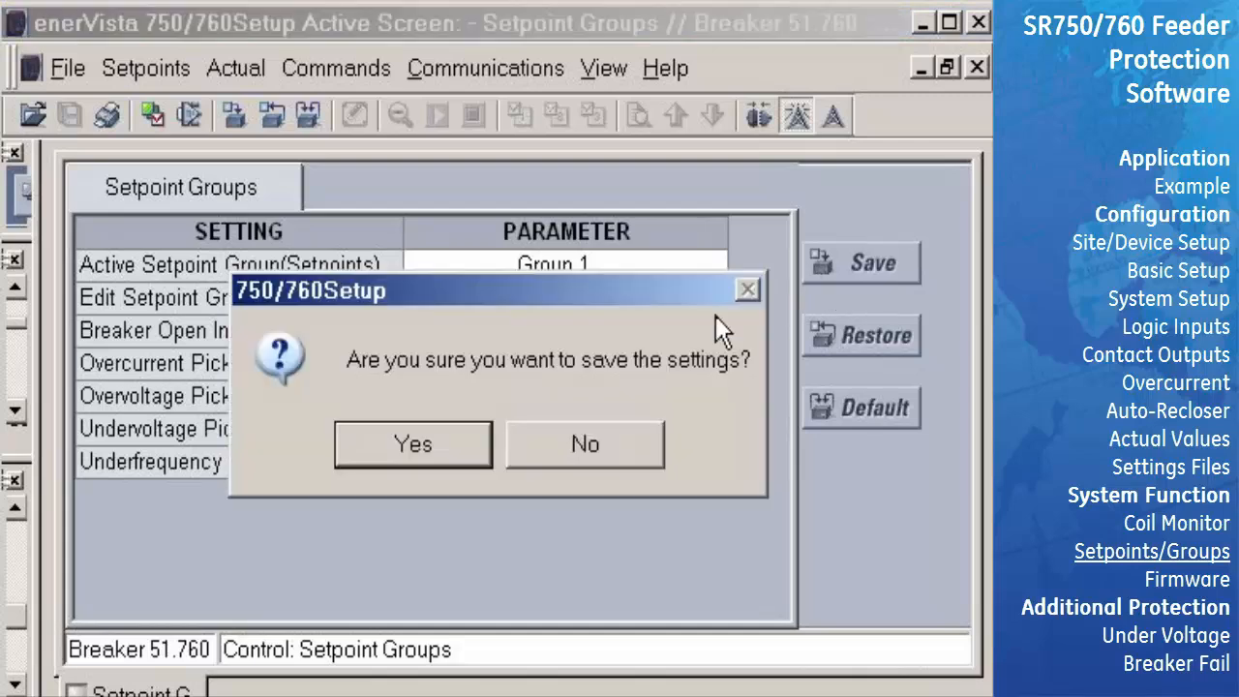
{"action": "left_click", "coordinate": [475, 437]}
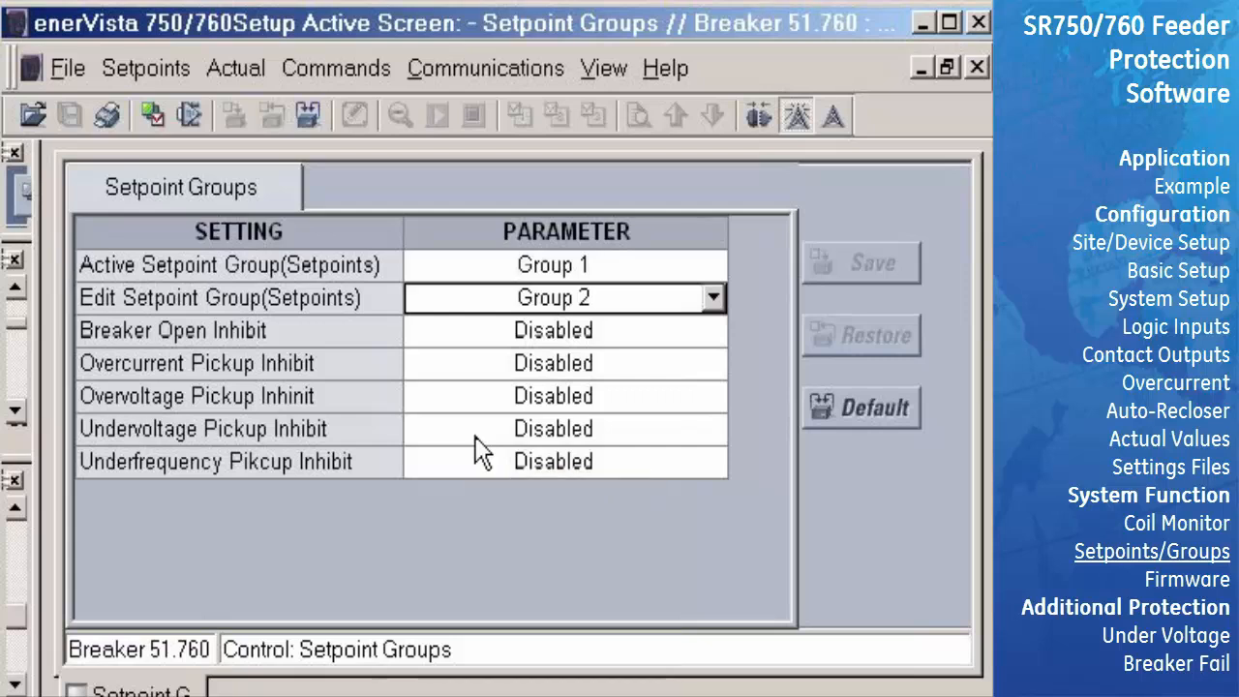
Step: Review the Phase Time Overcurrent 1 settings in the Phase Current protection, including pickup, curve and multiplier, and close the window
{"action": "left_click", "coordinate": [147, 69]}
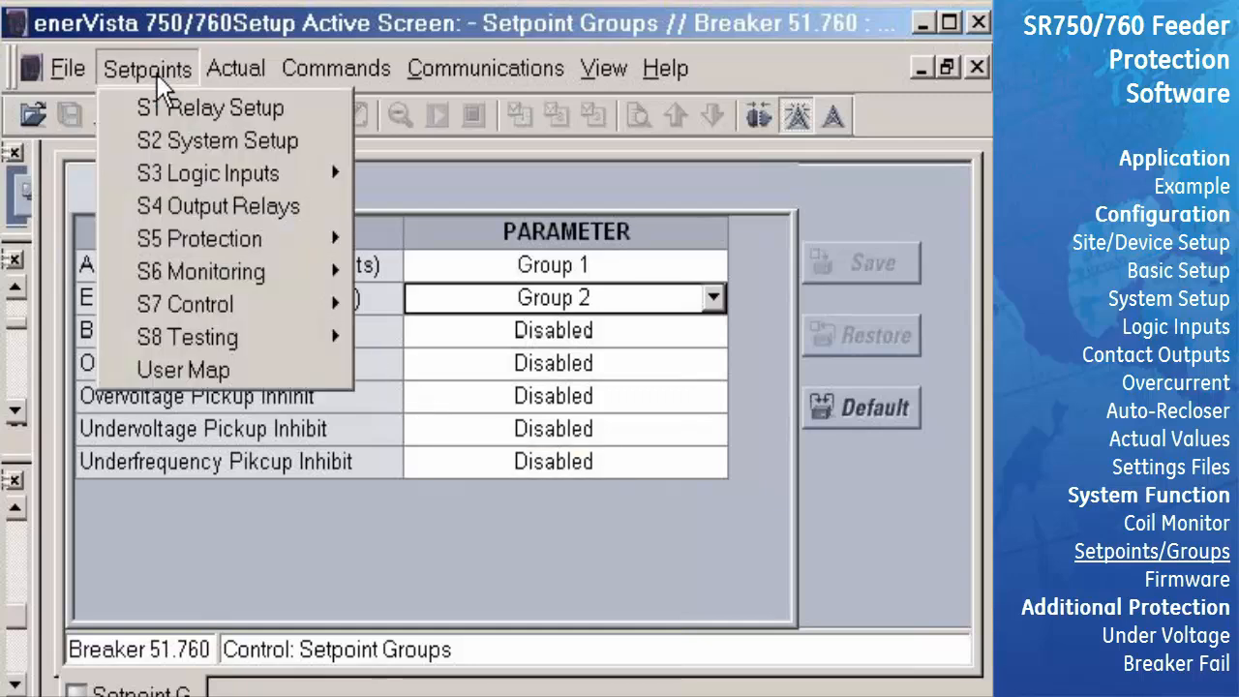
{"action": "mouse_move", "coordinate": [170, 235]}
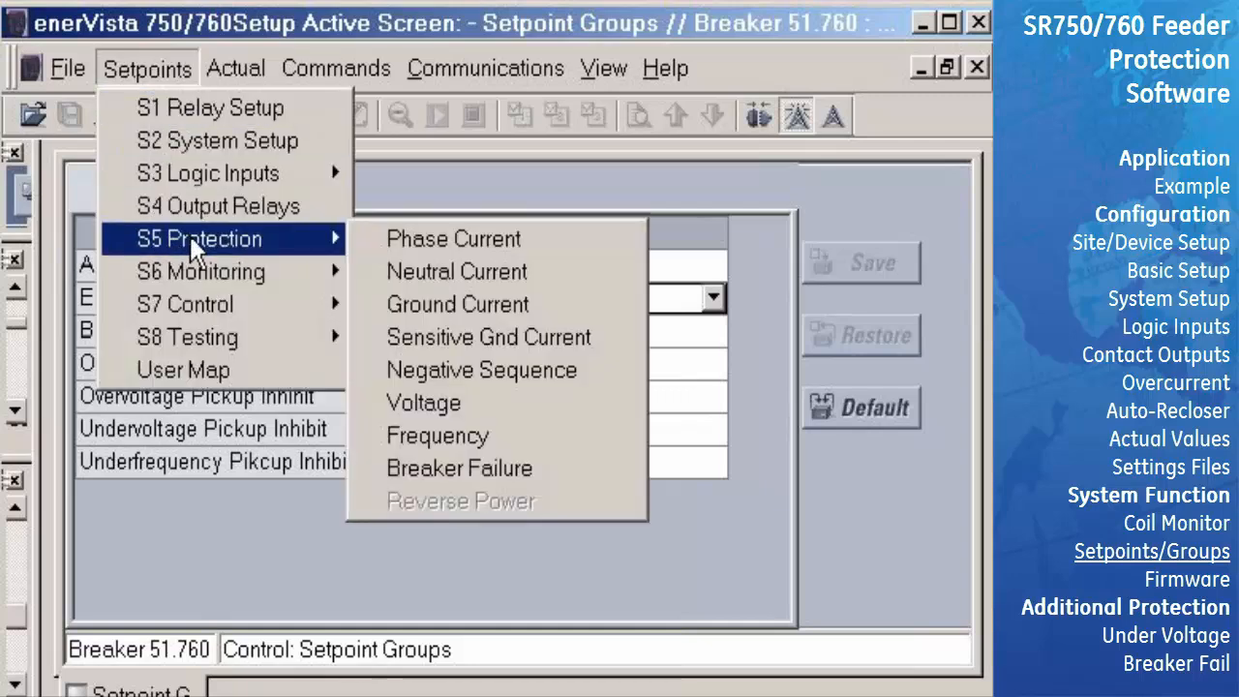
{"action": "left_click", "coordinate": [390, 239]}
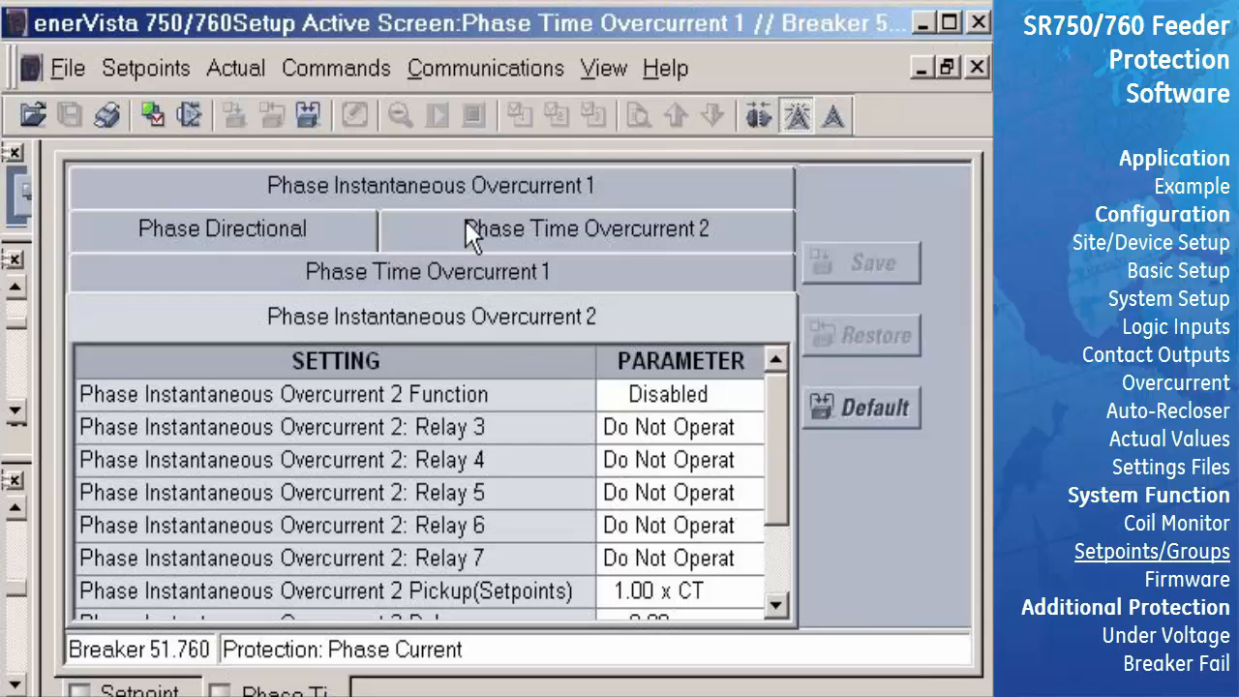
{"action": "left_click", "coordinate": [464, 274]}
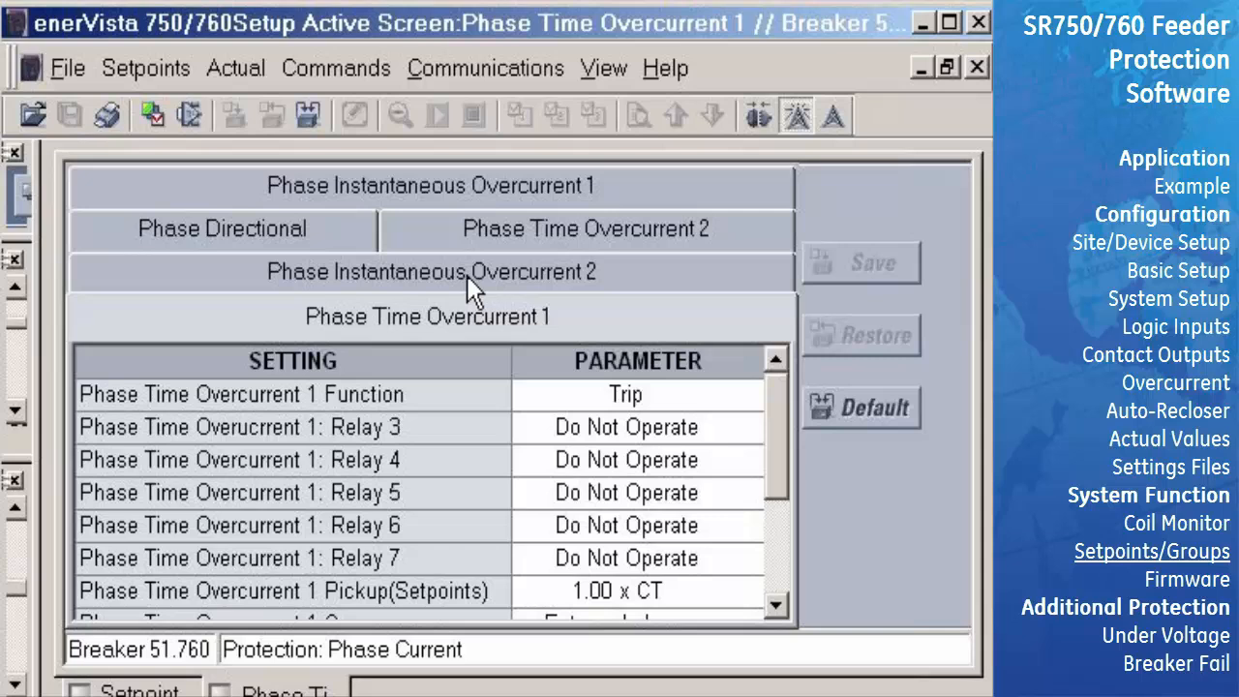
{"action": "left_click_drag", "start_coordinate": [778, 422], "coordinate": [787, 500]}
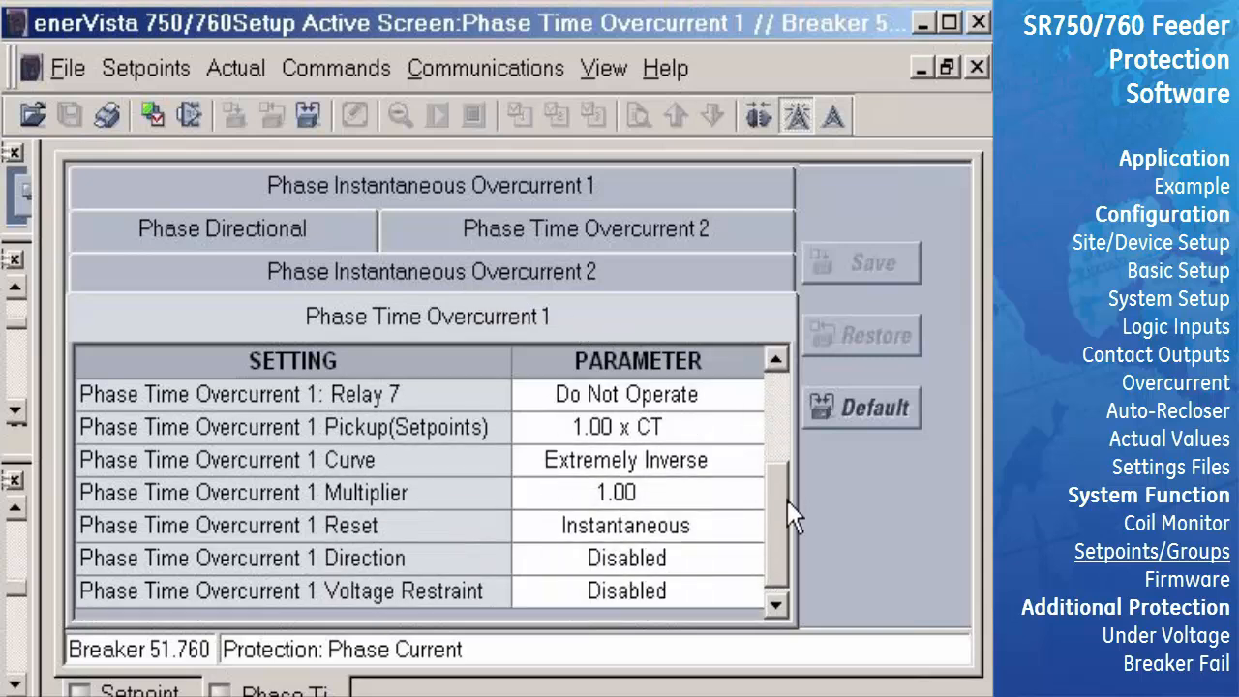
{"action": "left_click", "coordinate": [977, 68]}
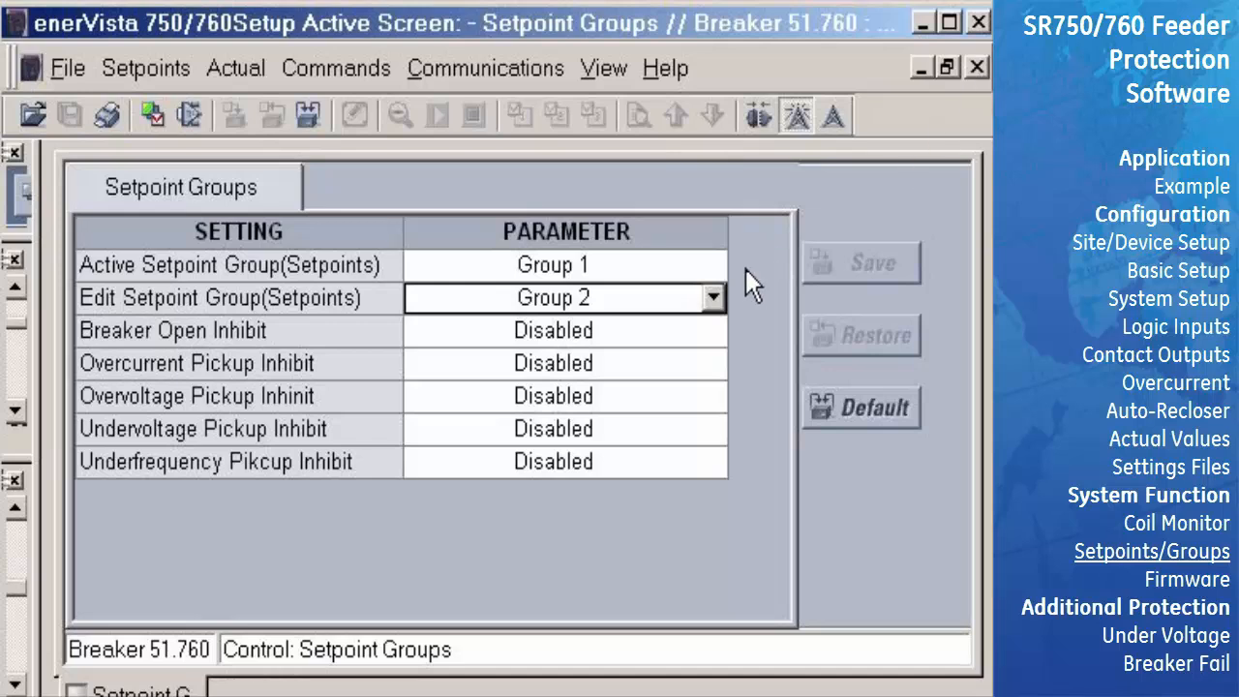
Step: Set Edit Setpoint Group to Active Group and save the setpoint group settings
{"action": "left_click", "coordinate": [713, 298]}
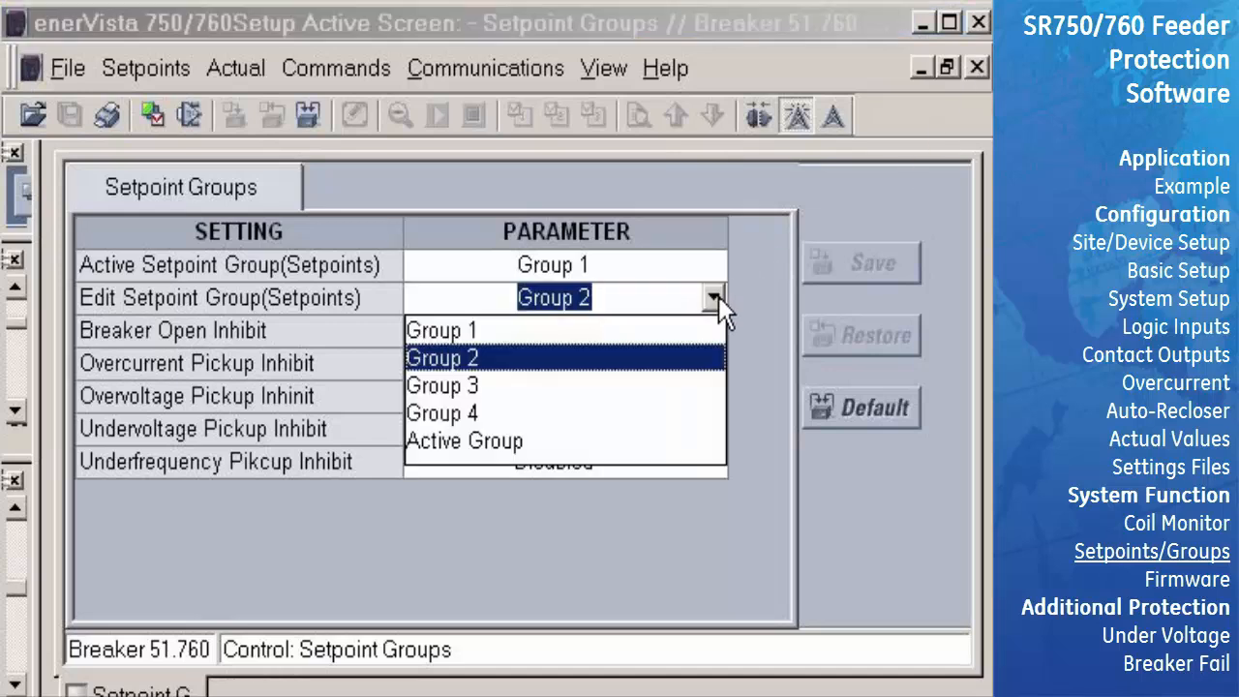
{"action": "left_click", "coordinate": [520, 441]}
{"action": "left_click", "coordinate": [828, 258]}
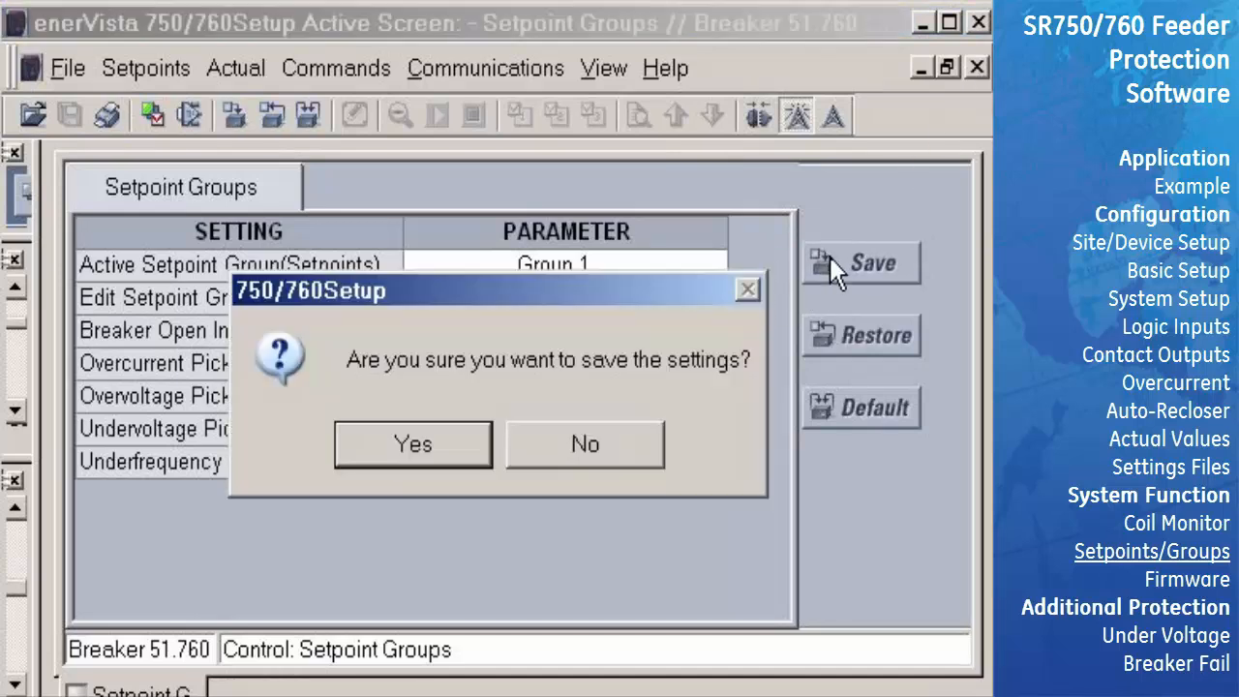
{"action": "left_click", "coordinate": [477, 447]}
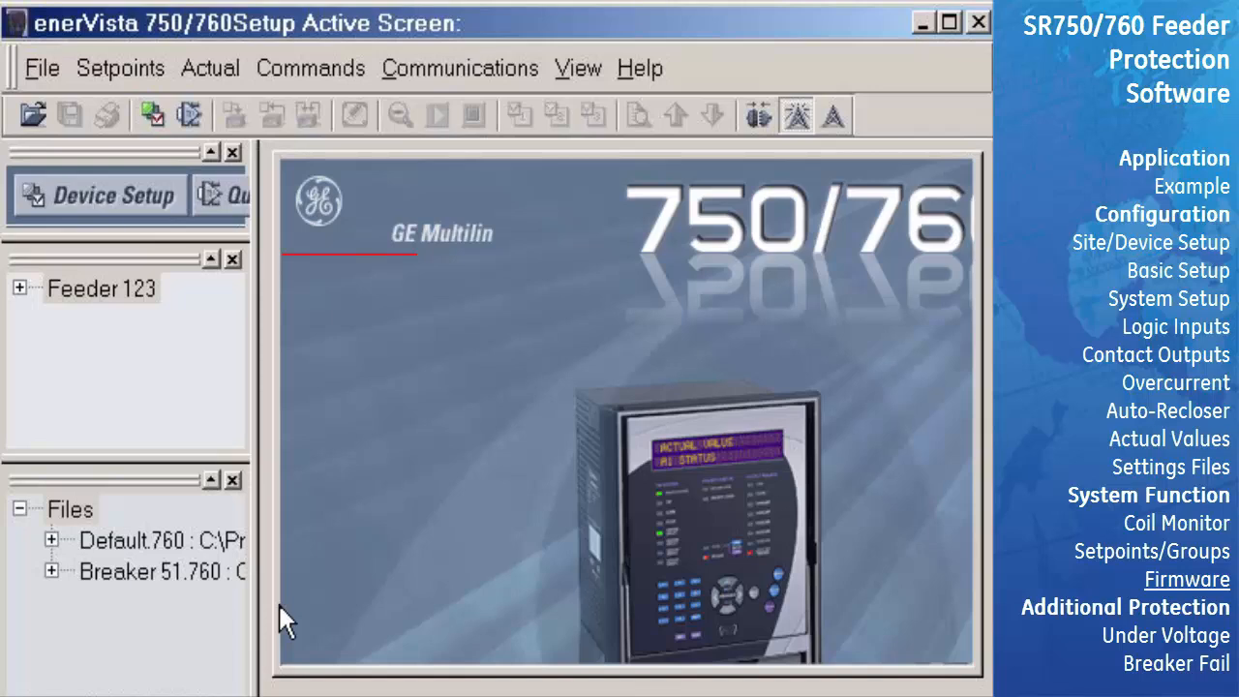
Step: Select Breaker 51 under Feeder 123 and start its firmware update, agreeing to close all device views
{"action": "left_click", "coordinate": [20, 287]}
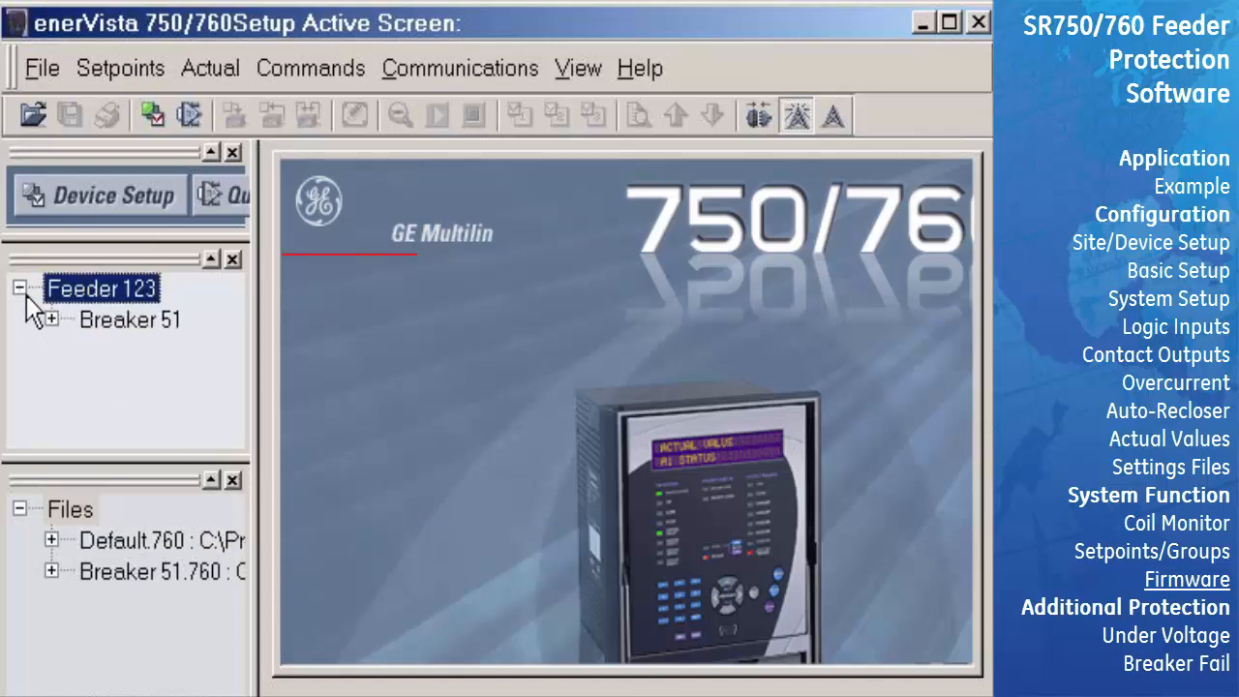
{"action": "double_click", "coordinate": [90, 322]}
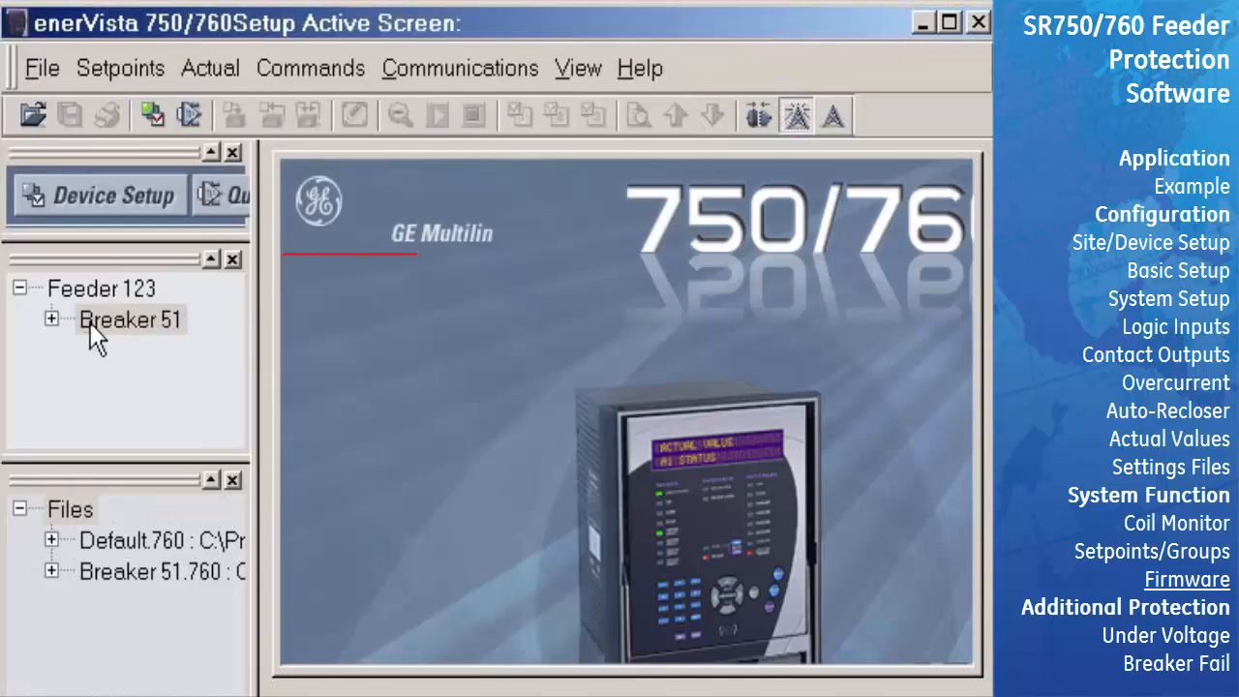
{"action": "left_click", "coordinate": [439, 64]}
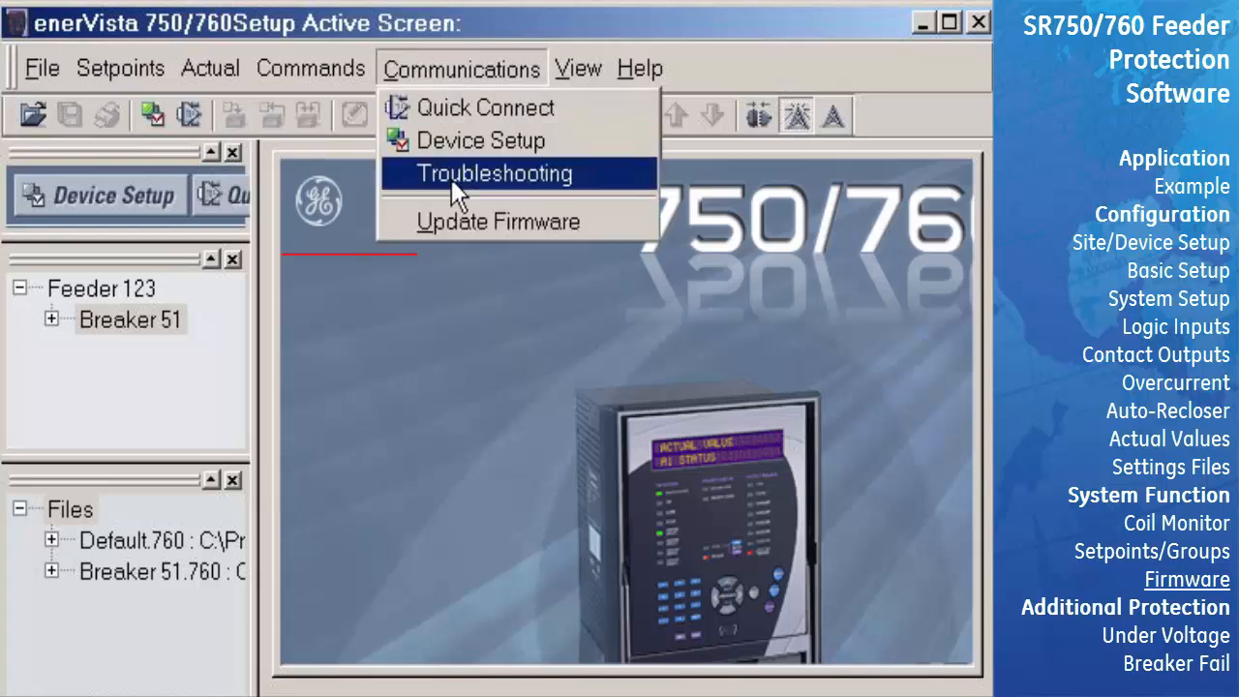
{"action": "left_click", "coordinate": [451, 221]}
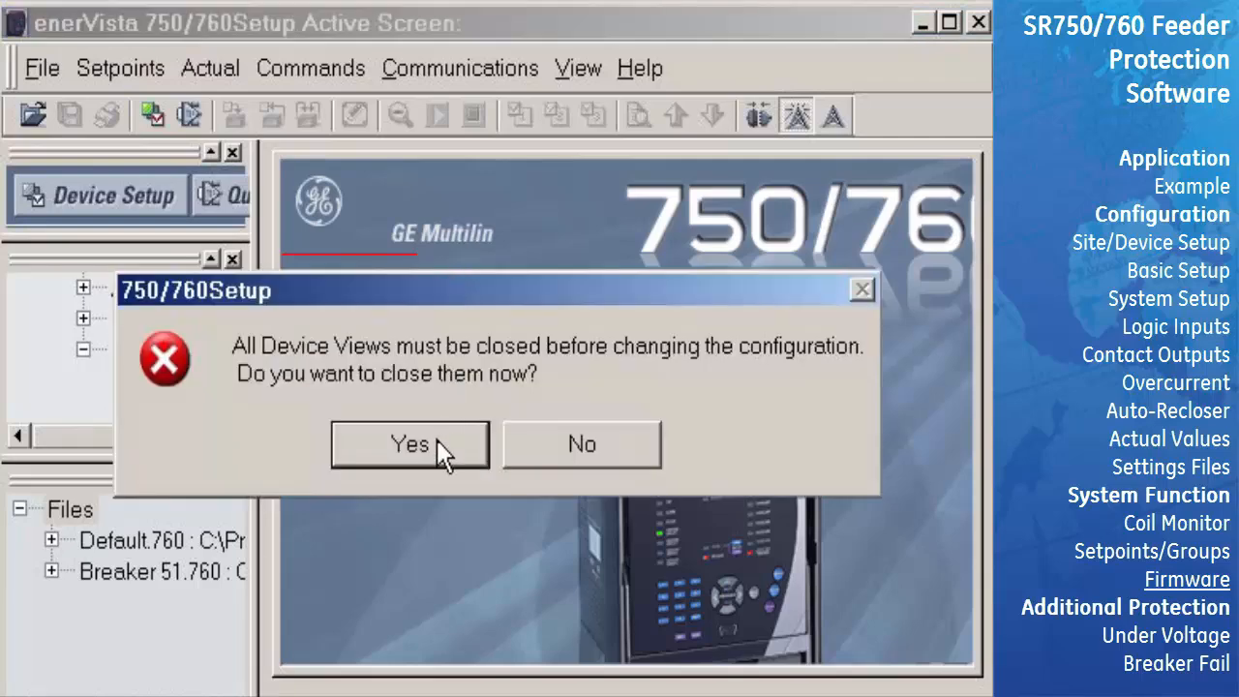
{"action": "left_click", "coordinate": [437, 447]}
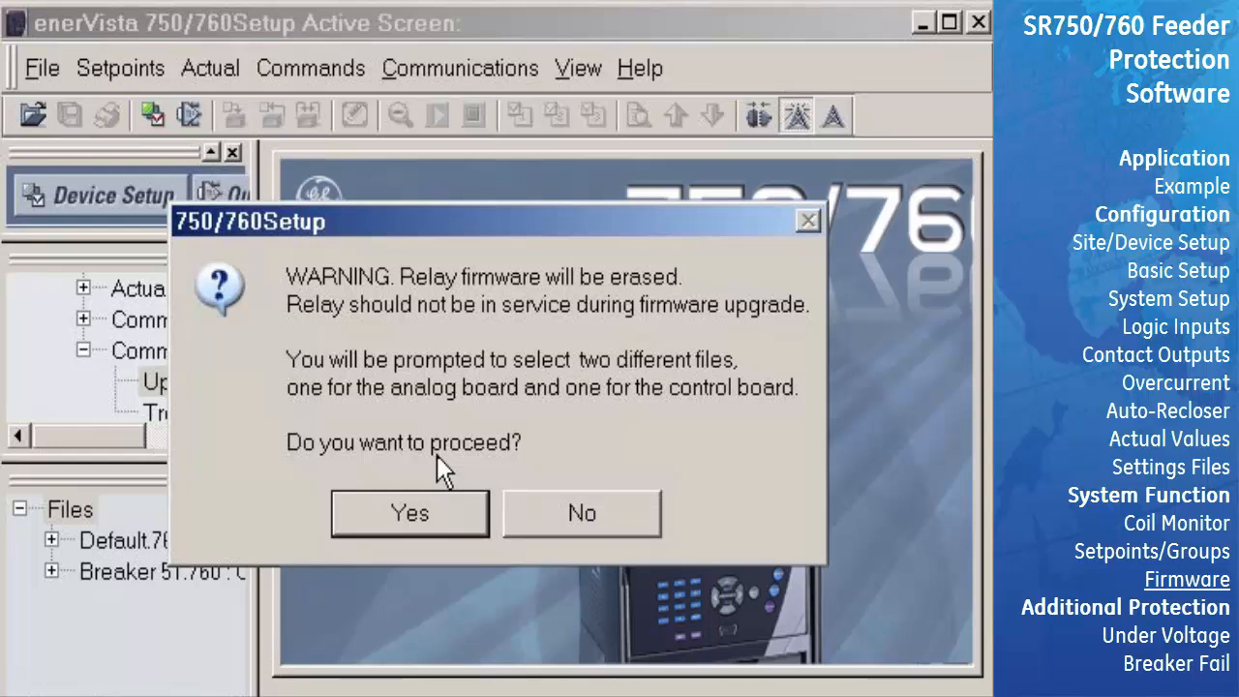
Step: Proceed with erasing the relay firmware and load 27I501A4.000 as the analog board file
{"action": "left_click", "coordinate": [442, 507]}
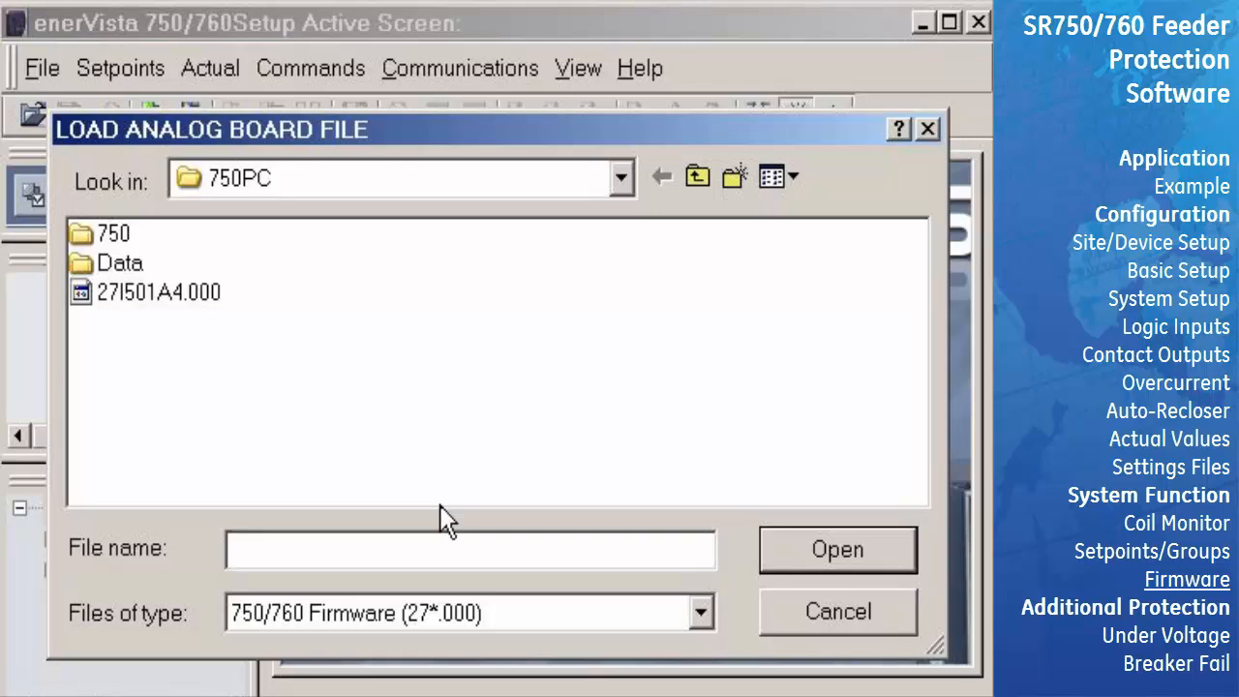
{"action": "left_click", "coordinate": [111, 300]}
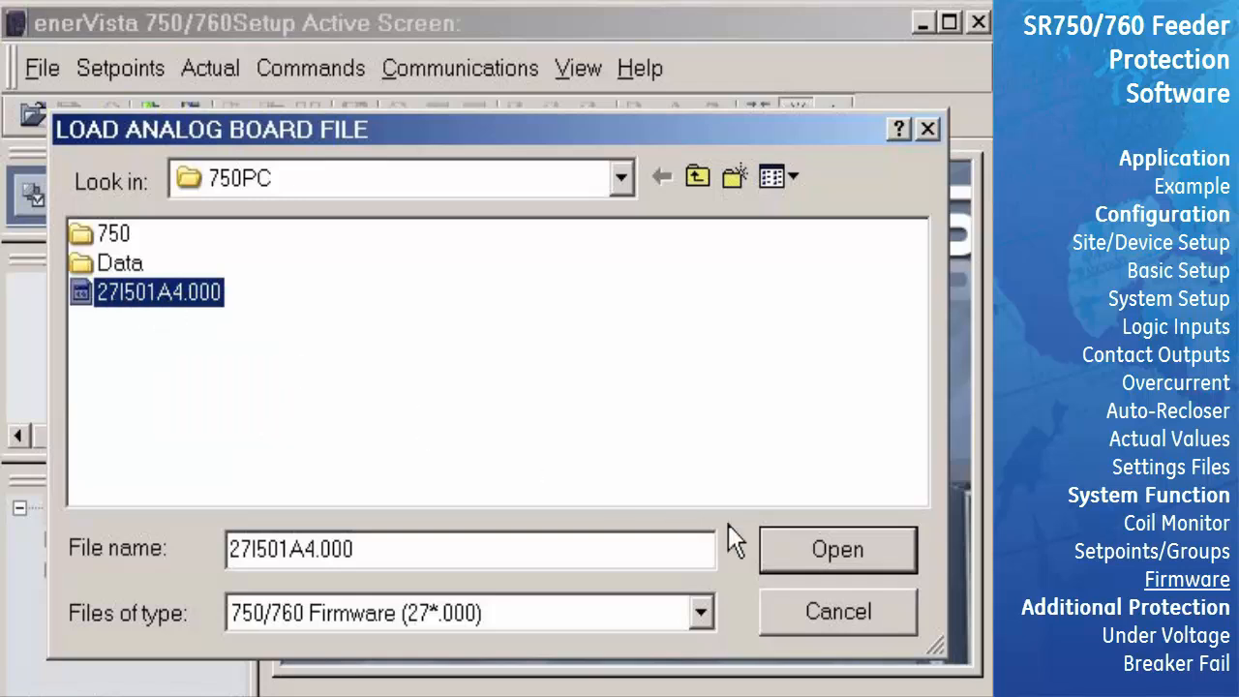
{"action": "left_click", "coordinate": [786, 557]}
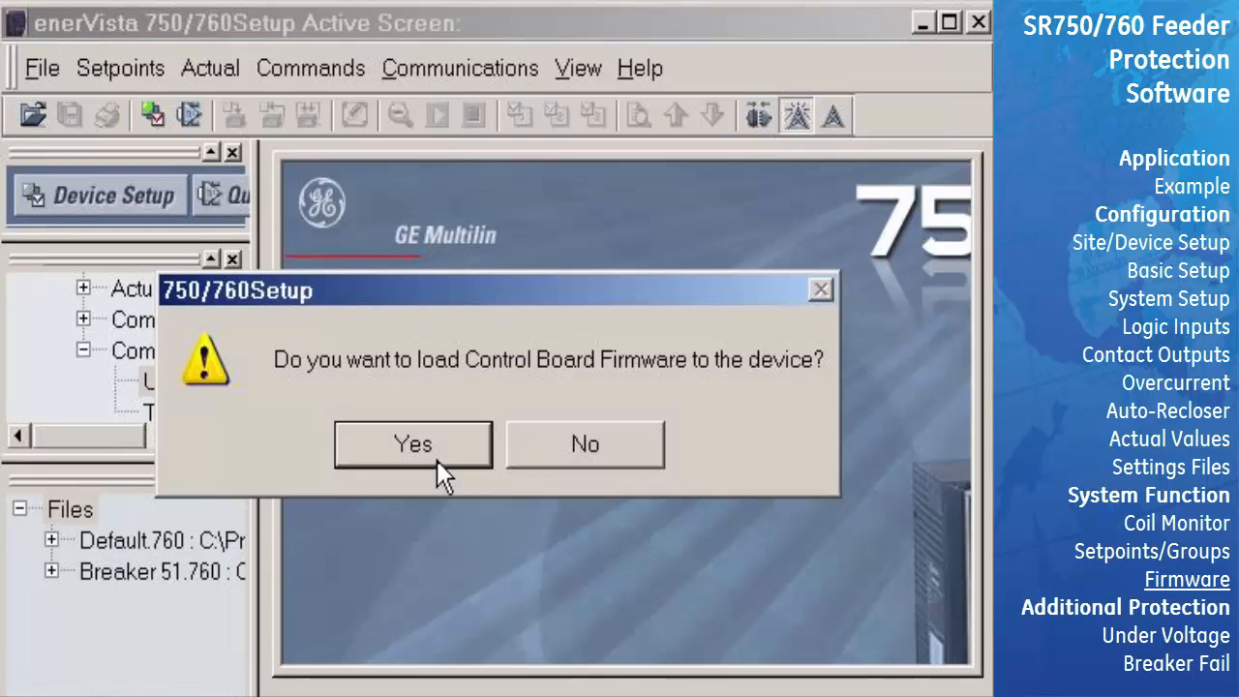
Step: Agree to load the control board firmware and choose 27I501C4.000 as its file
{"action": "left_click", "coordinate": [413, 445]}
{"action": "left_click", "coordinate": [137, 296]}
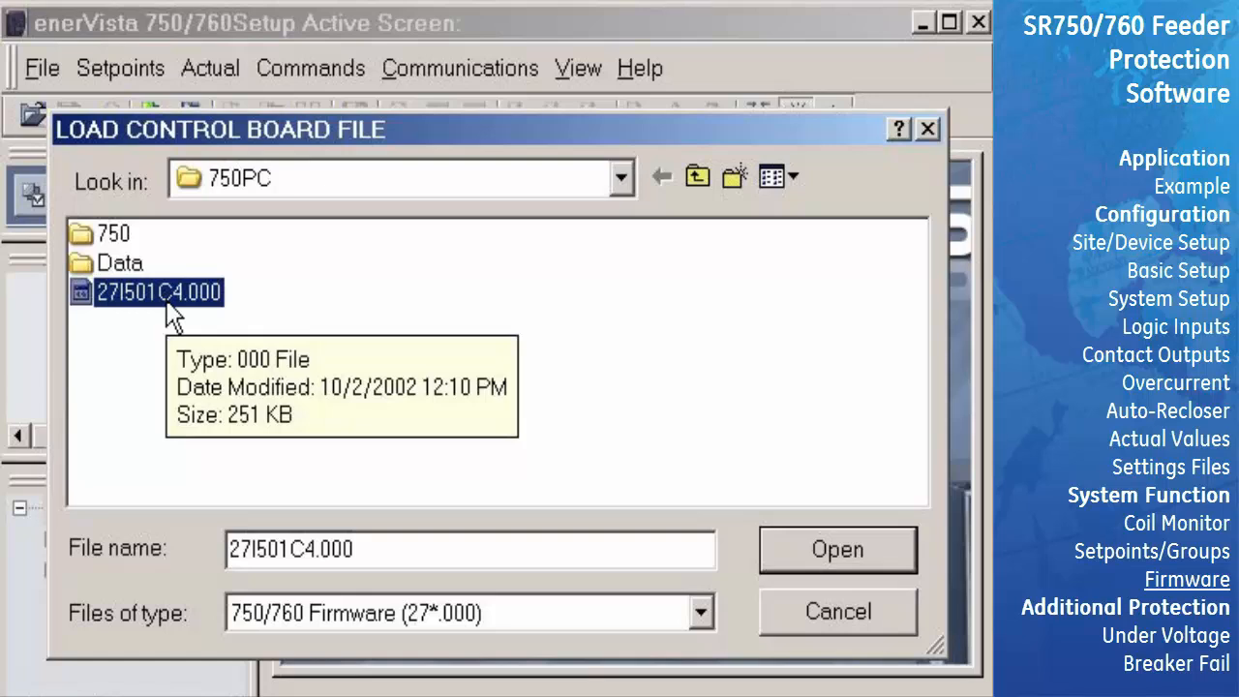
{"action": "left_click", "coordinate": [794, 554]}
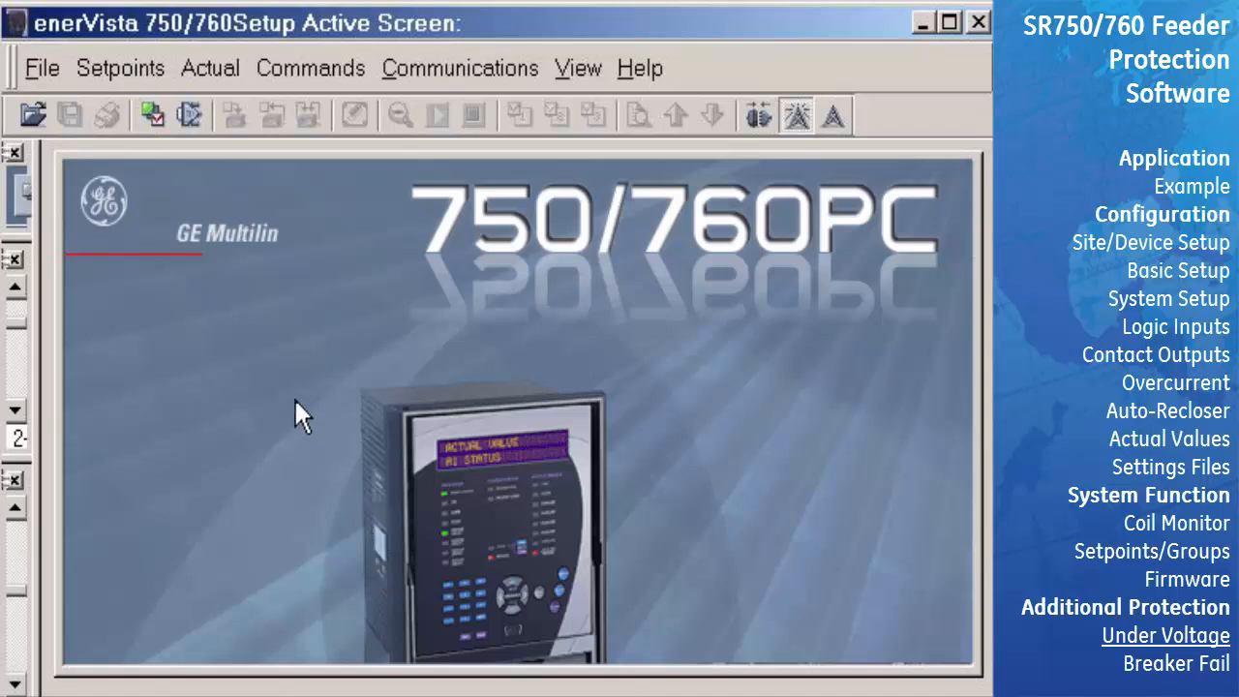
Step: Open the voltage protection setpoints in a maximized view and set the Bus Undervoltage 1 Function to Trip
{"action": "left_click", "coordinate": [136, 72]}
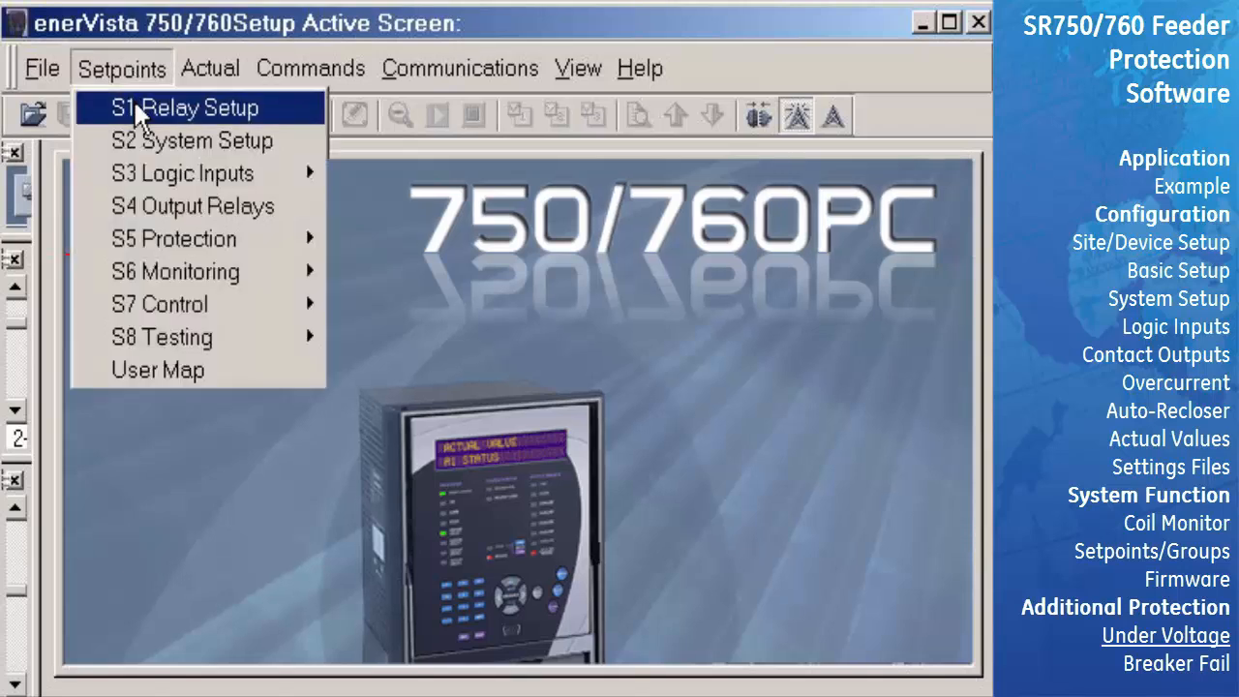
{"action": "mouse_move", "coordinate": [159, 247]}
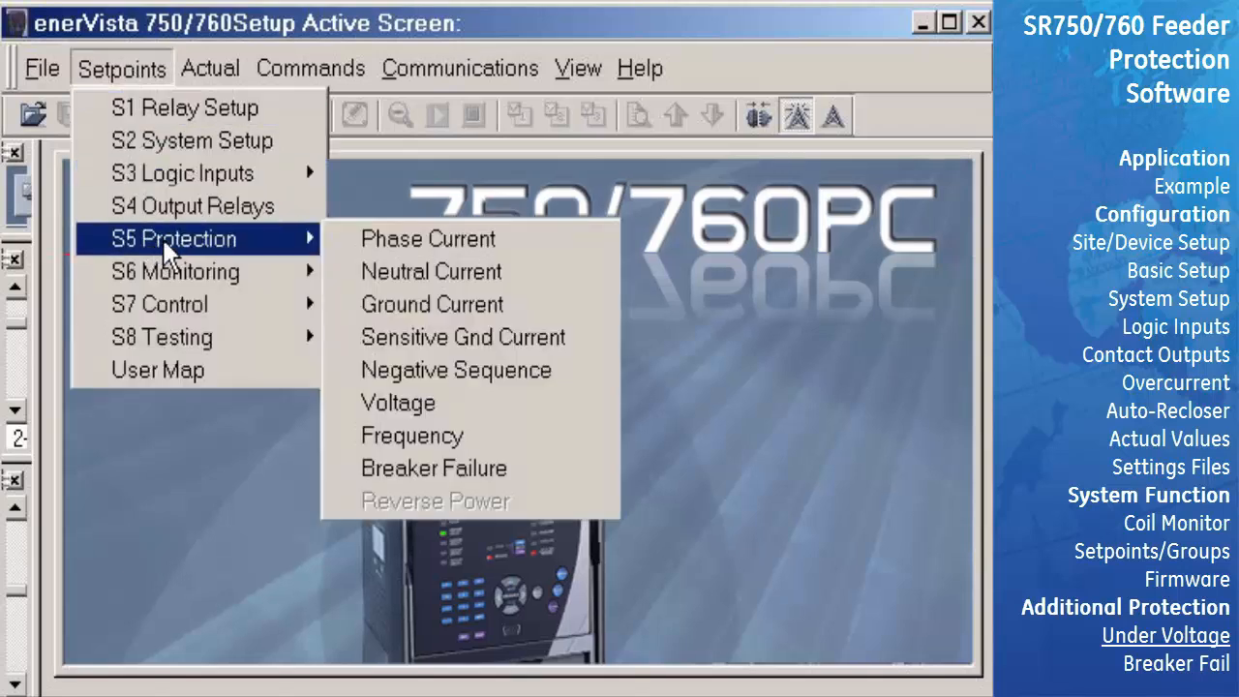
{"action": "left_click", "coordinate": [356, 406]}
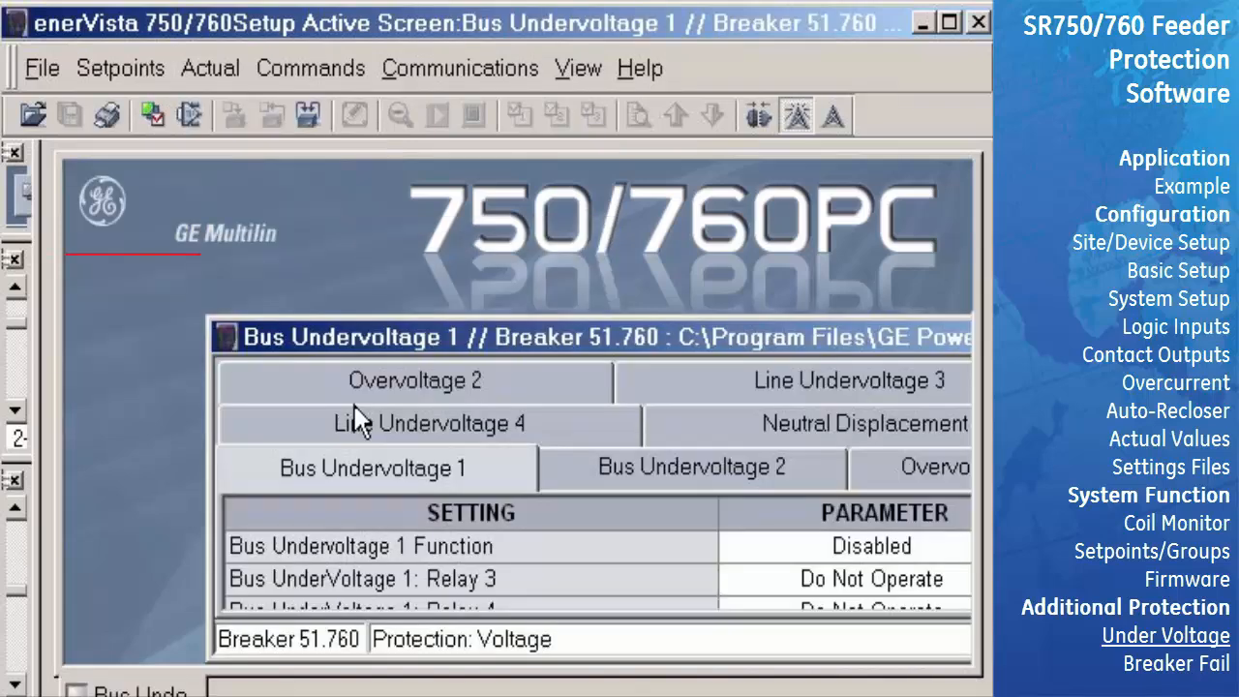
{"action": "double_click", "coordinate": [354, 337]}
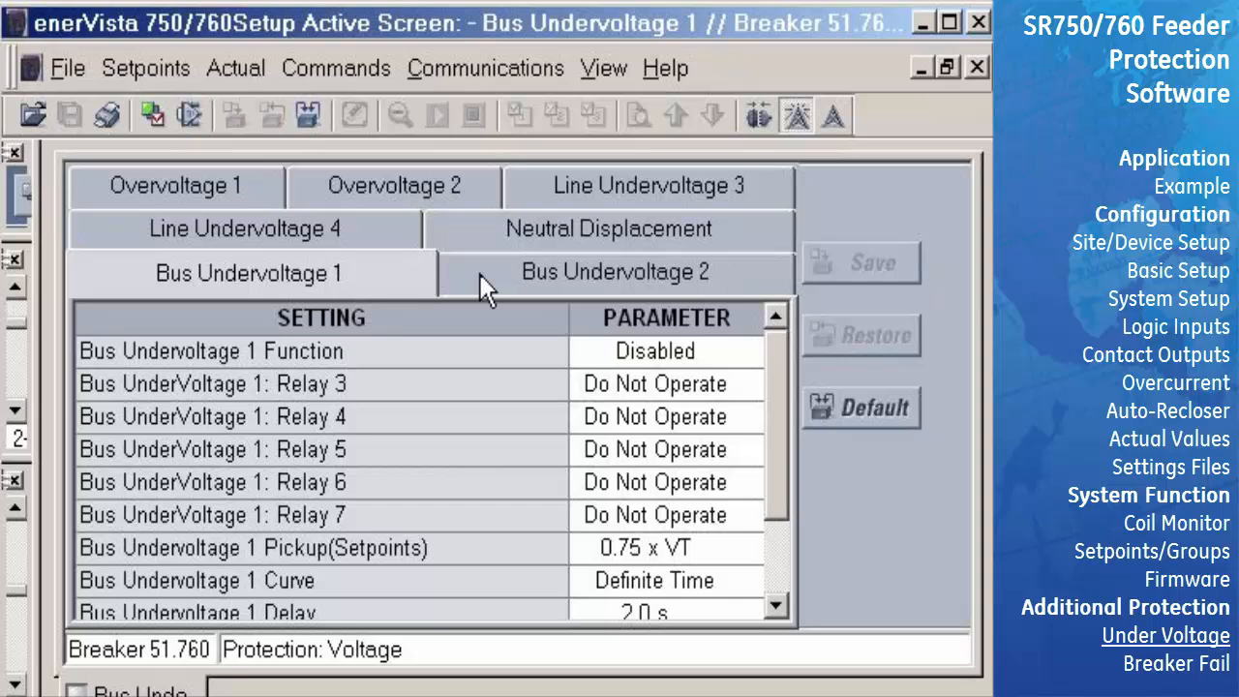
{"action": "left_click", "coordinate": [753, 354]}
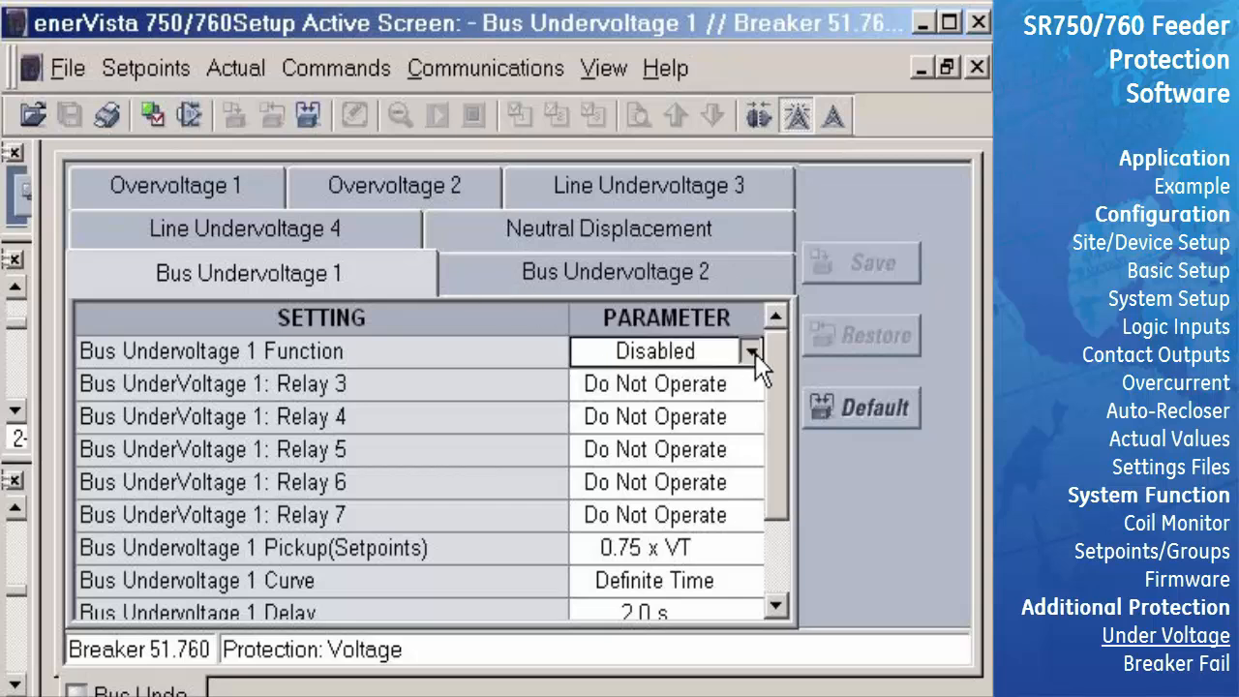
{"action": "left_click", "coordinate": [752, 352]}
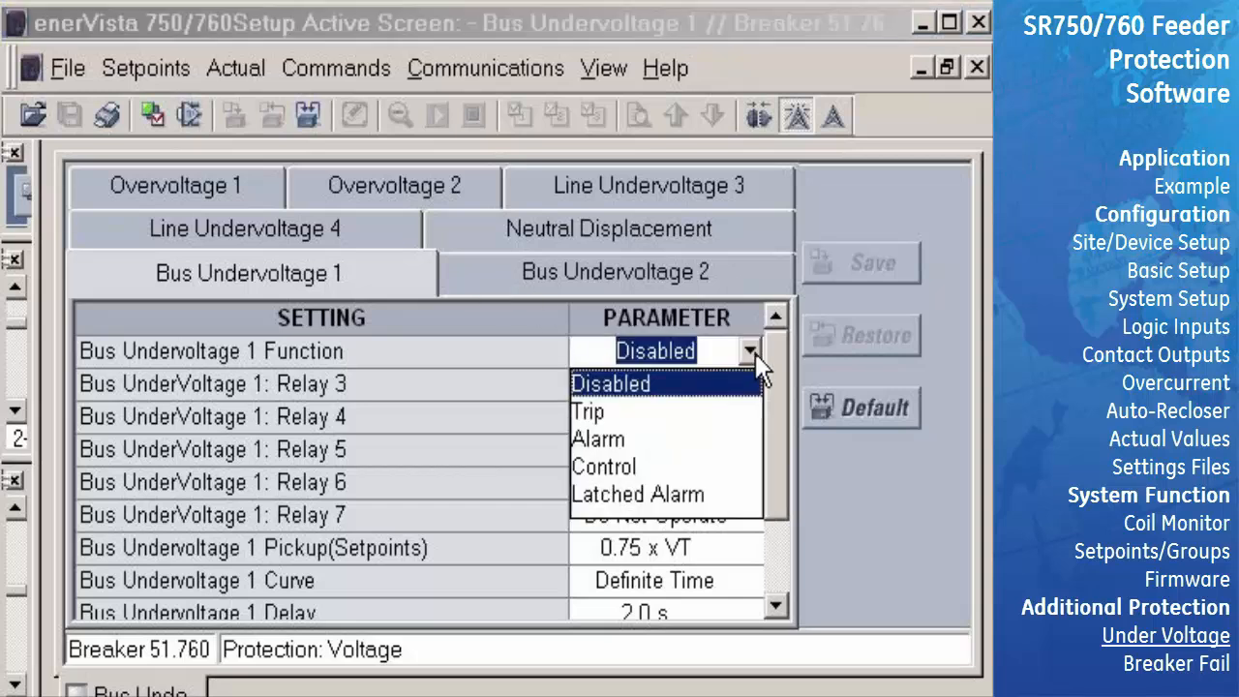
{"action": "left_click", "coordinate": [627, 413]}
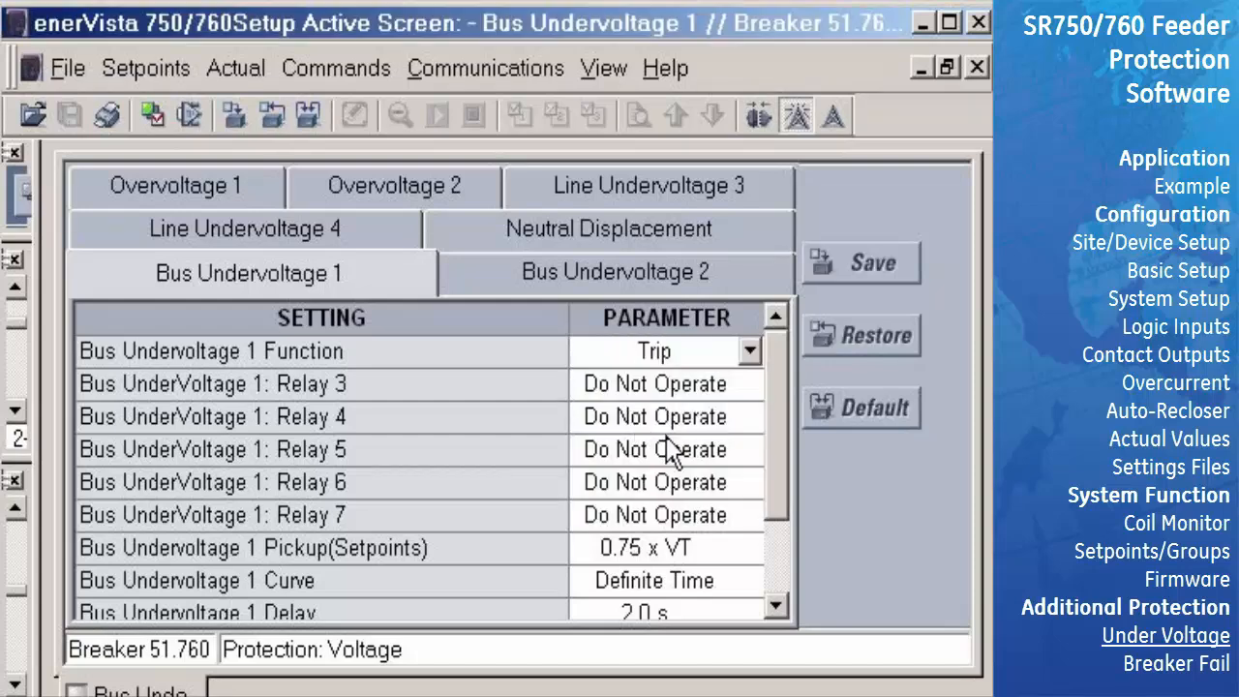
Step: Set the Bus Undervoltage 1 pickup to 0.80 x VT and its delay to 1.0 s
{"action": "left_click", "coordinate": [750, 544]}
{"action": "type", "text": "."}
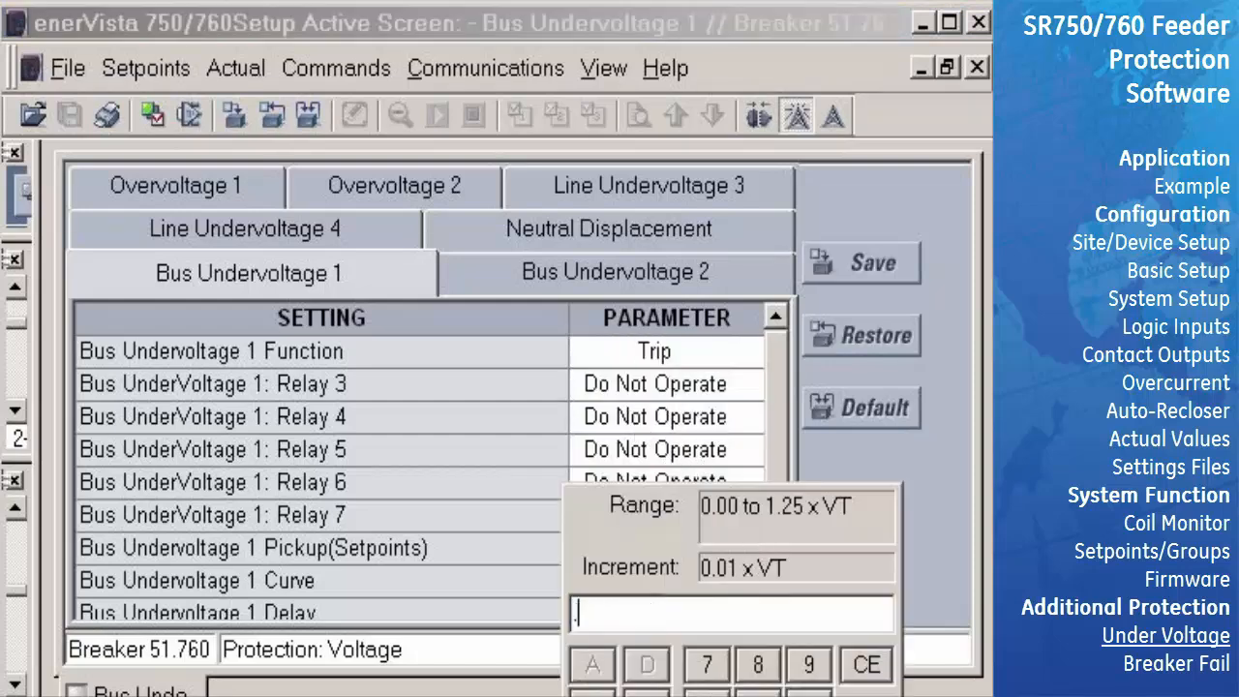
{"action": "left_click", "coordinate": [752, 666]}
{"action": "left_click", "coordinate": [644, 696]}
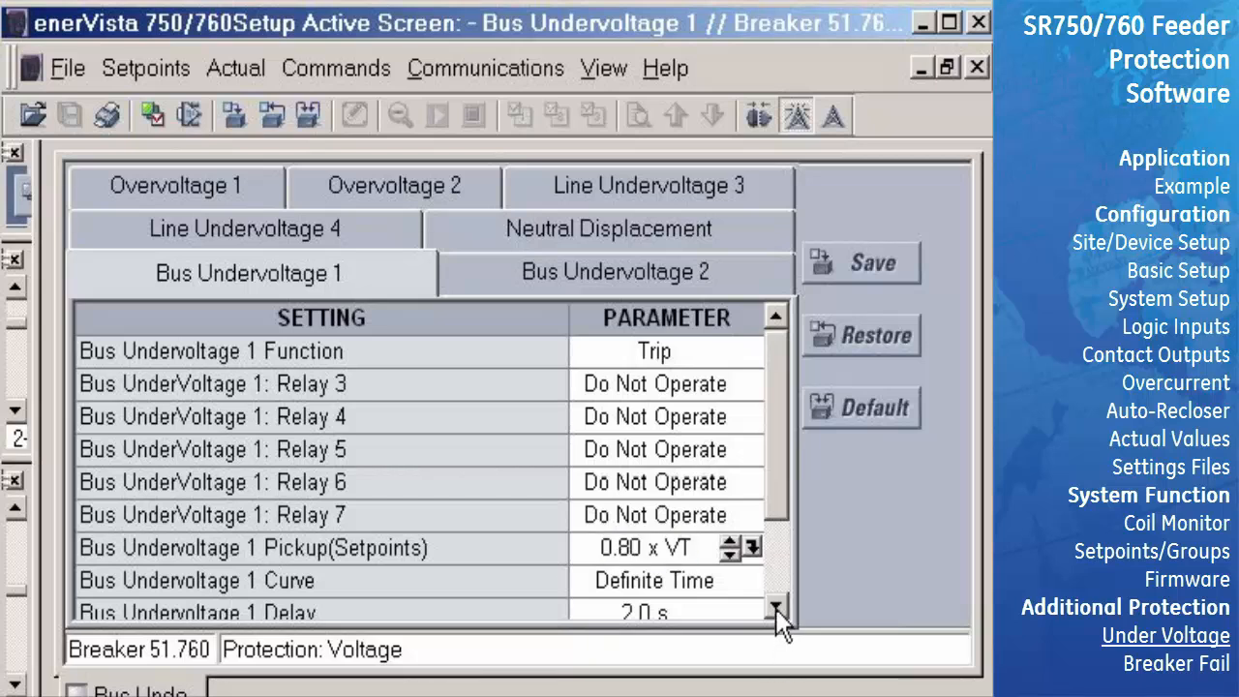
{"action": "scroll", "coordinate": [775, 609], "scroll_direction": "down", "scroll_amount": 2}
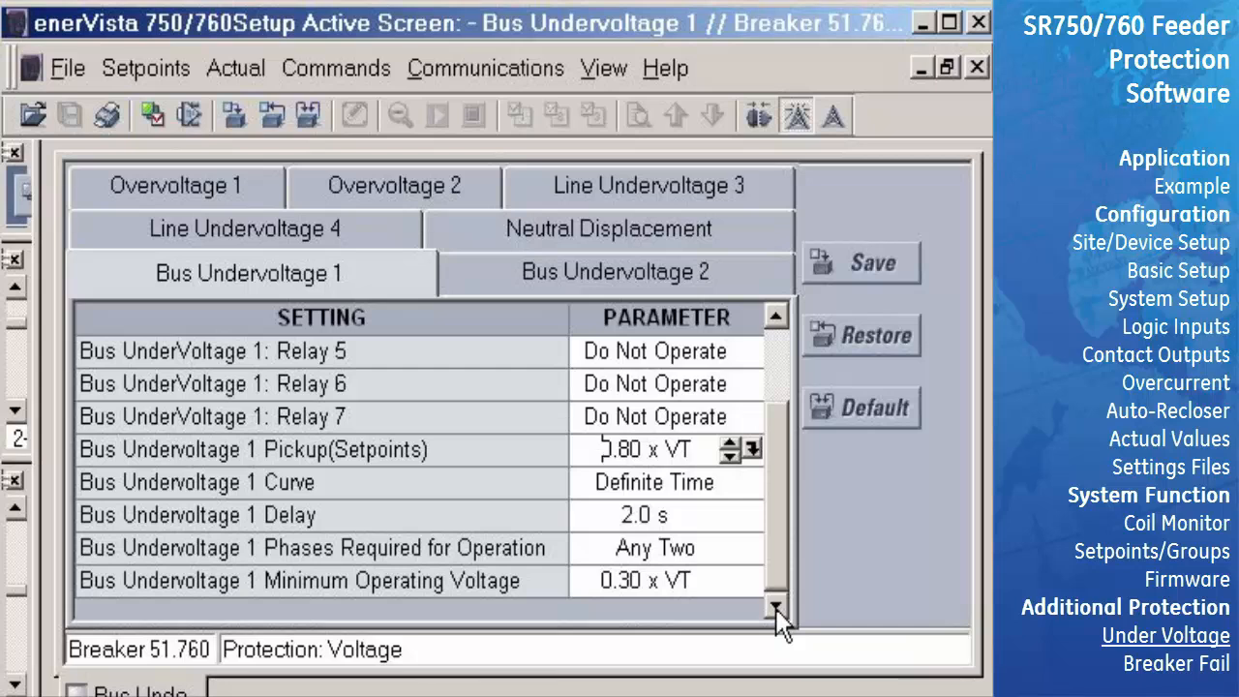
{"action": "left_click", "coordinate": [760, 519]}
{"action": "type", "text": "1"}
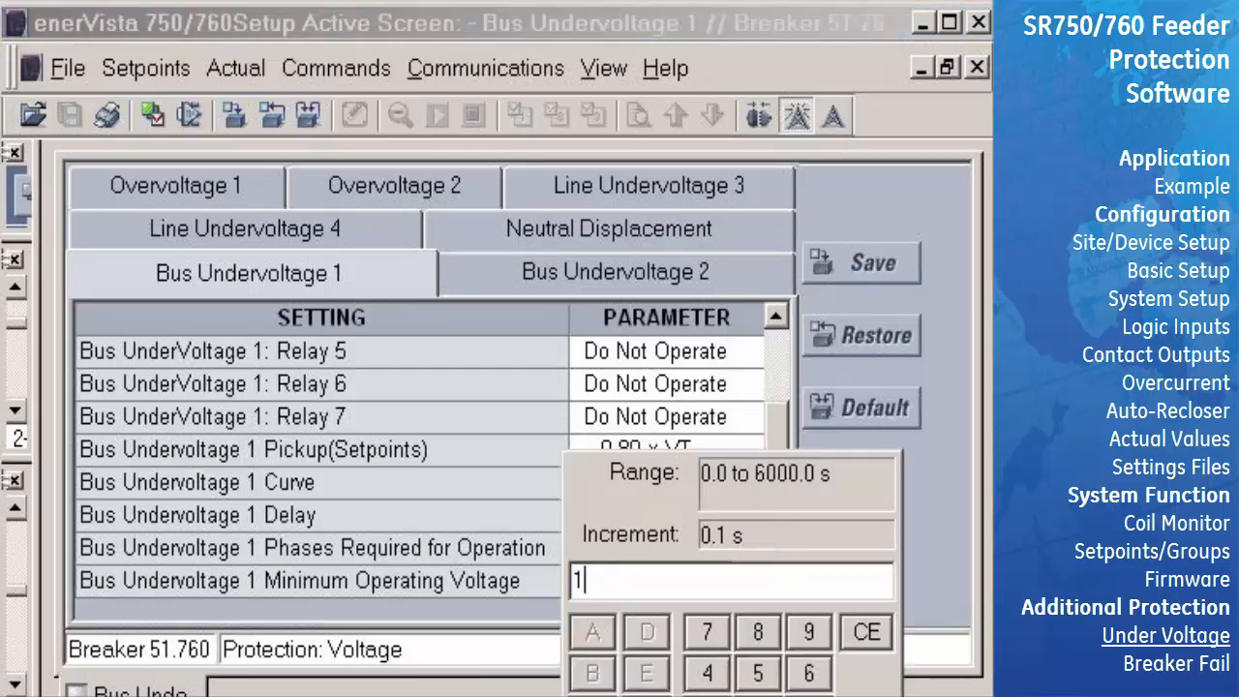
{"action": "key", "text": "Return"}
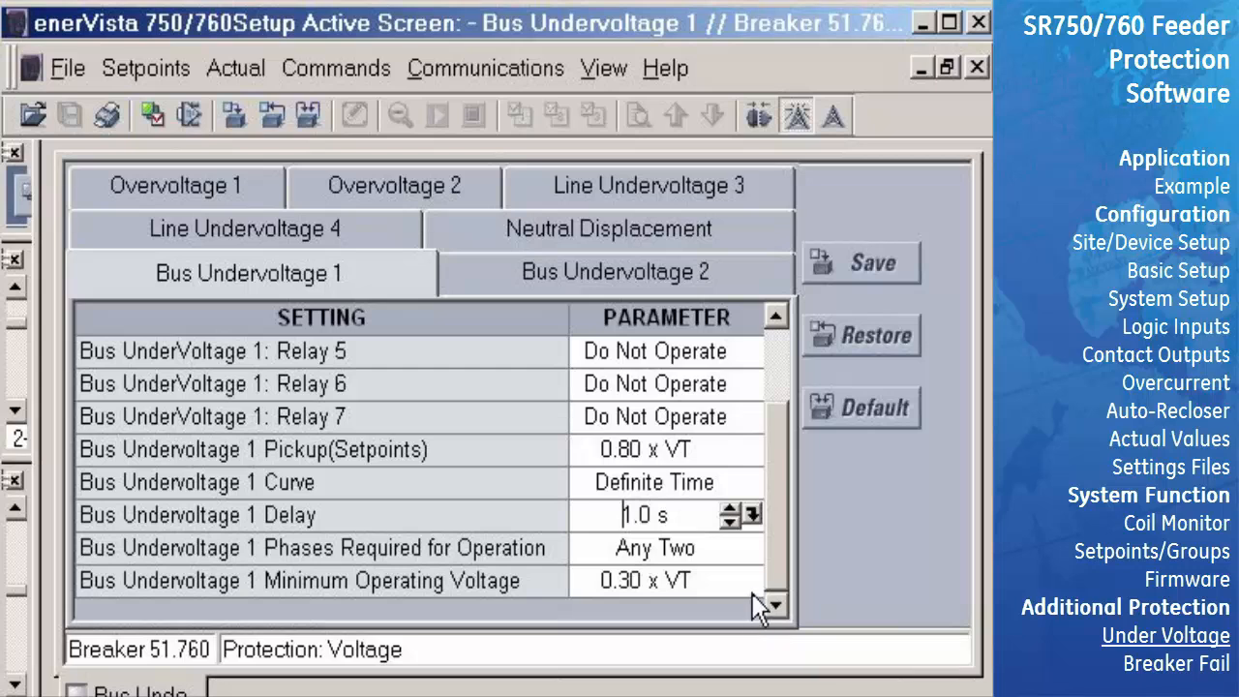
Step: Set the Bus Undervoltage 1 minimum operating voltage to 0.20 x VT and its phases required for operation to Any One
{"action": "left_click", "coordinate": [753, 581]}
{"action": "left_click", "coordinate": [753, 580]}
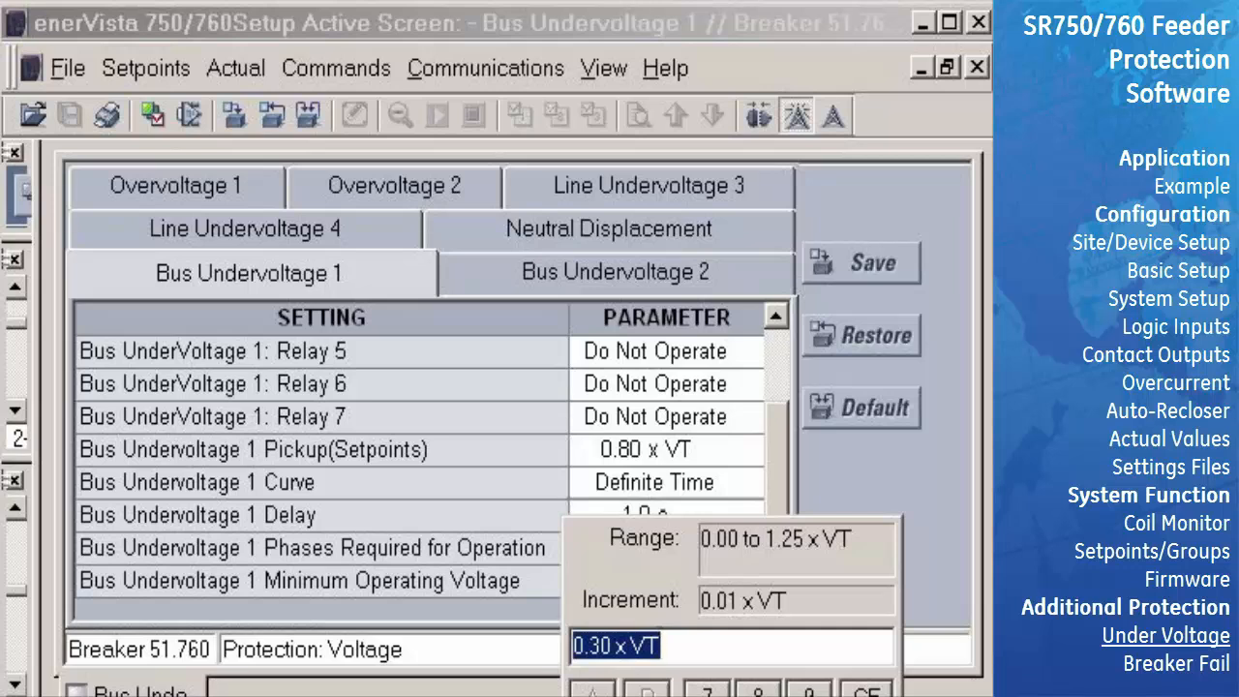
{"action": "type", "text": ".2"}
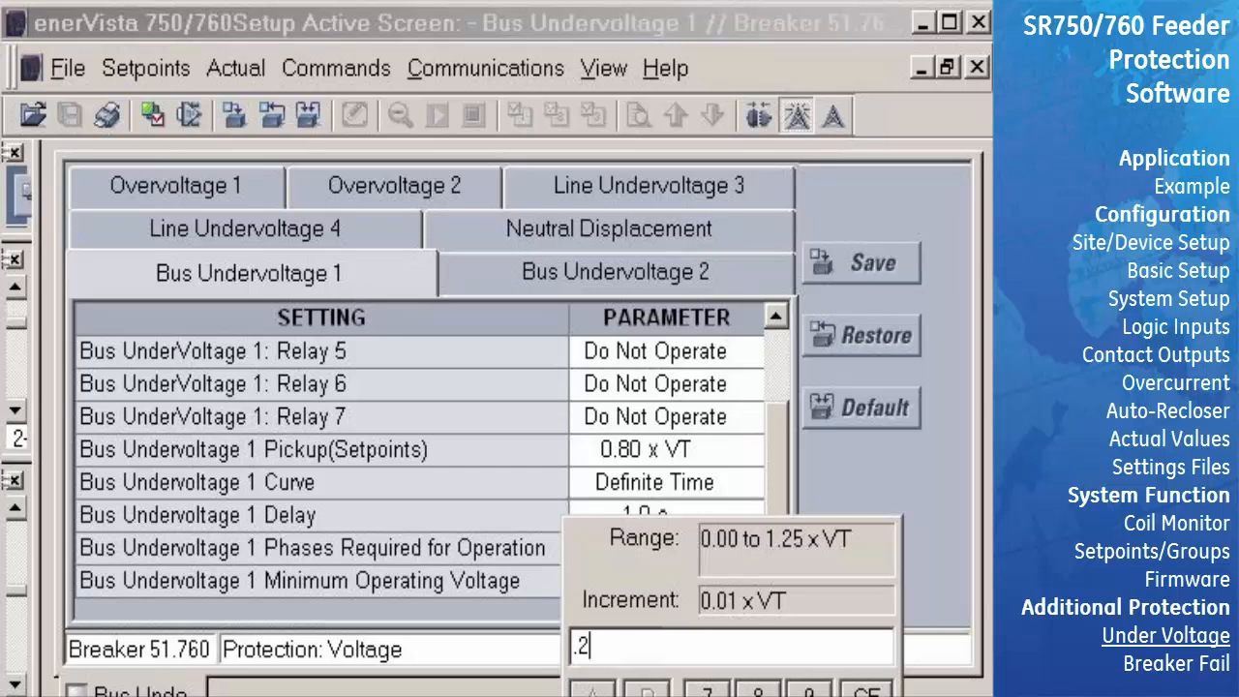
{"action": "key", "text": "Return"}
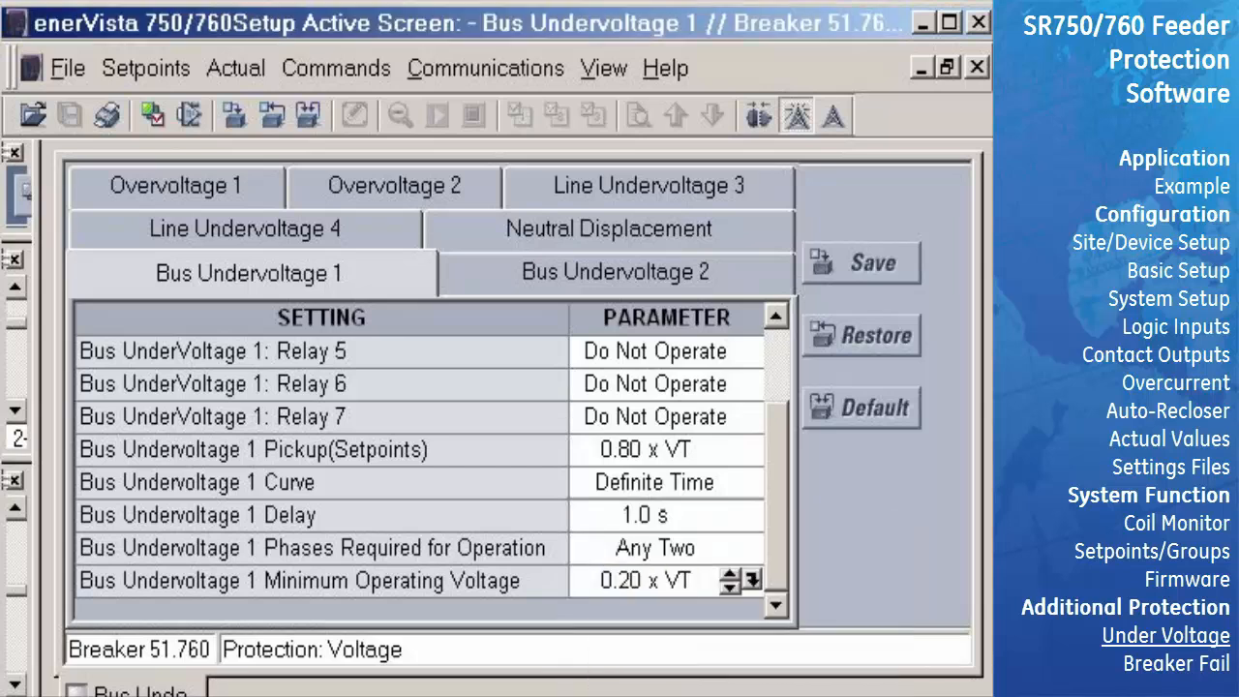
{"action": "left_click", "coordinate": [757, 545]}
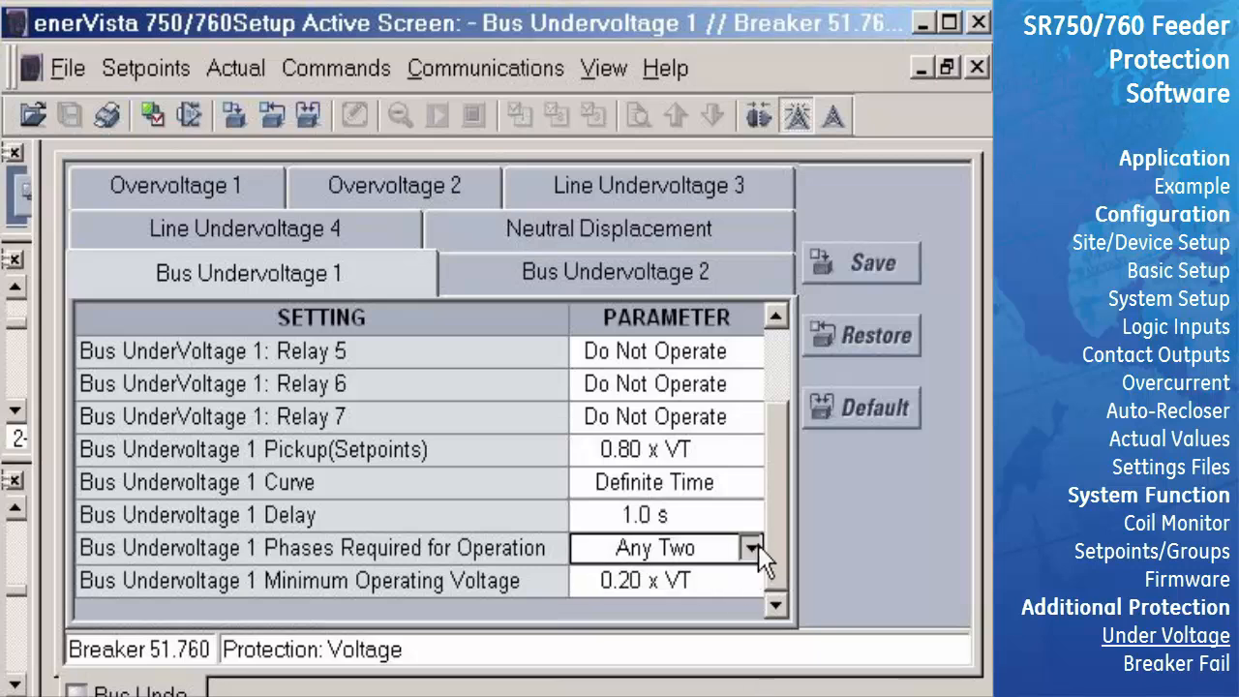
{"action": "left_click", "coordinate": [751, 548]}
{"action": "left_click", "coordinate": [670, 580]}
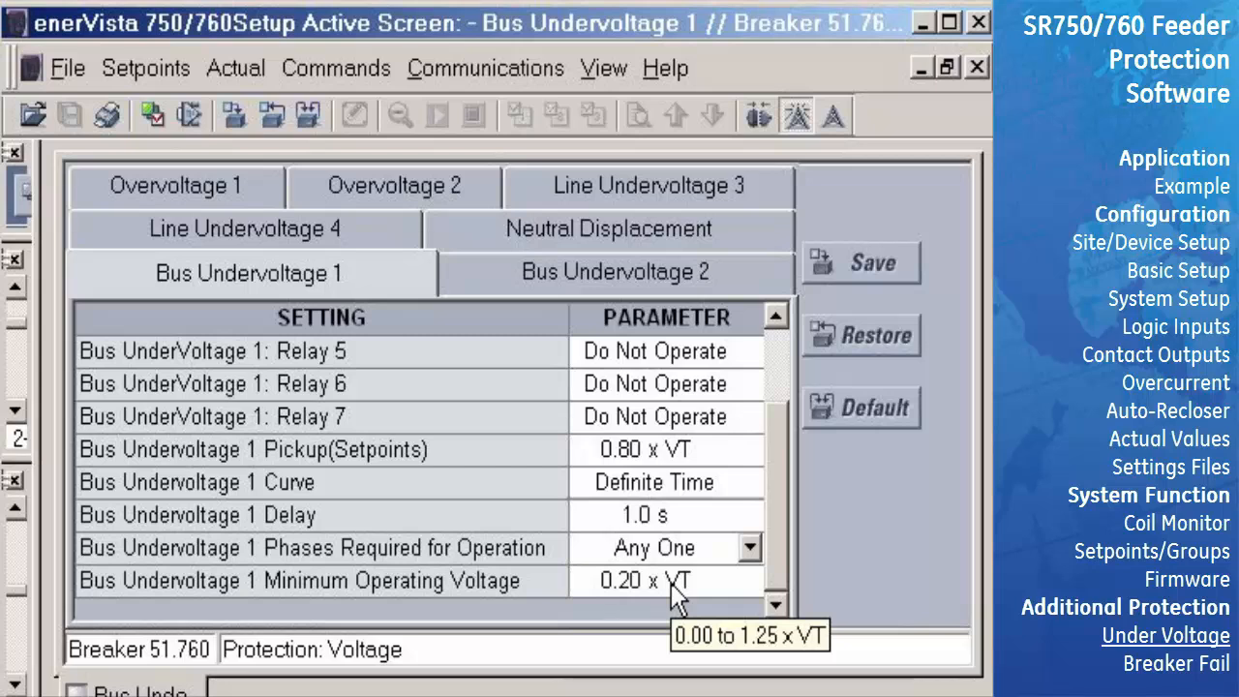
Step: Set the Bus Undervoltage 2 Function to Alarm and its Relay 7 to Operate
{"action": "left_click", "coordinate": [506, 271]}
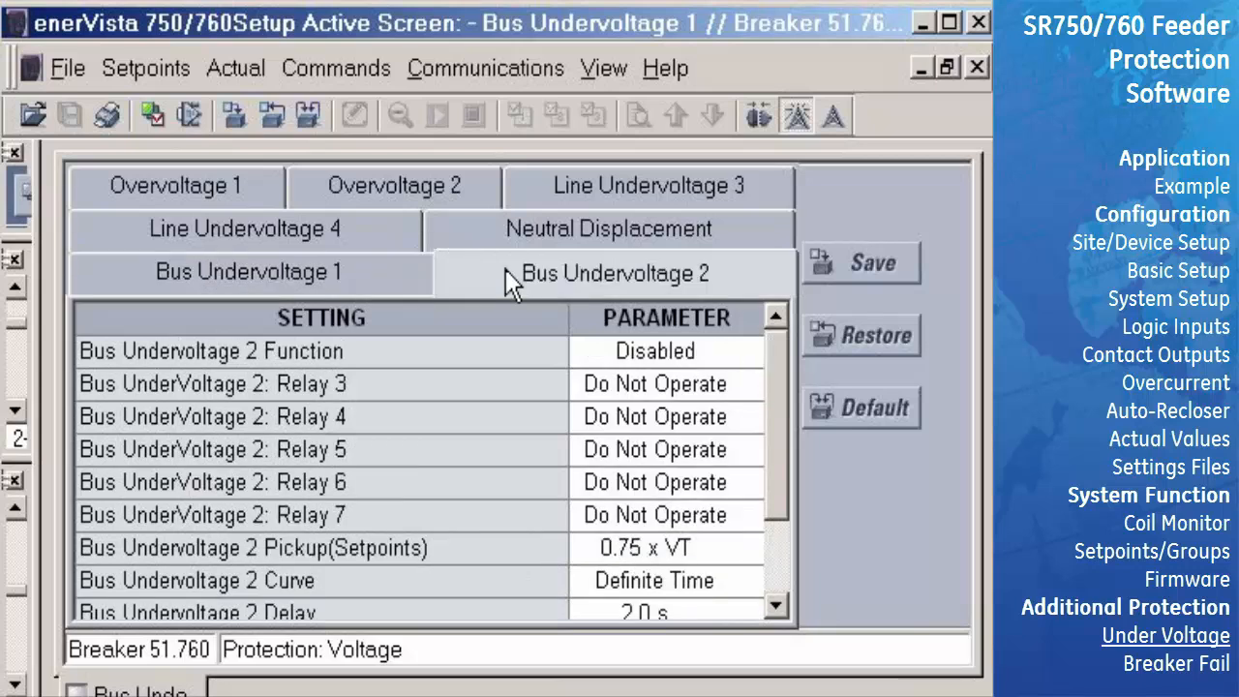
{"action": "left_click", "coordinate": [754, 358]}
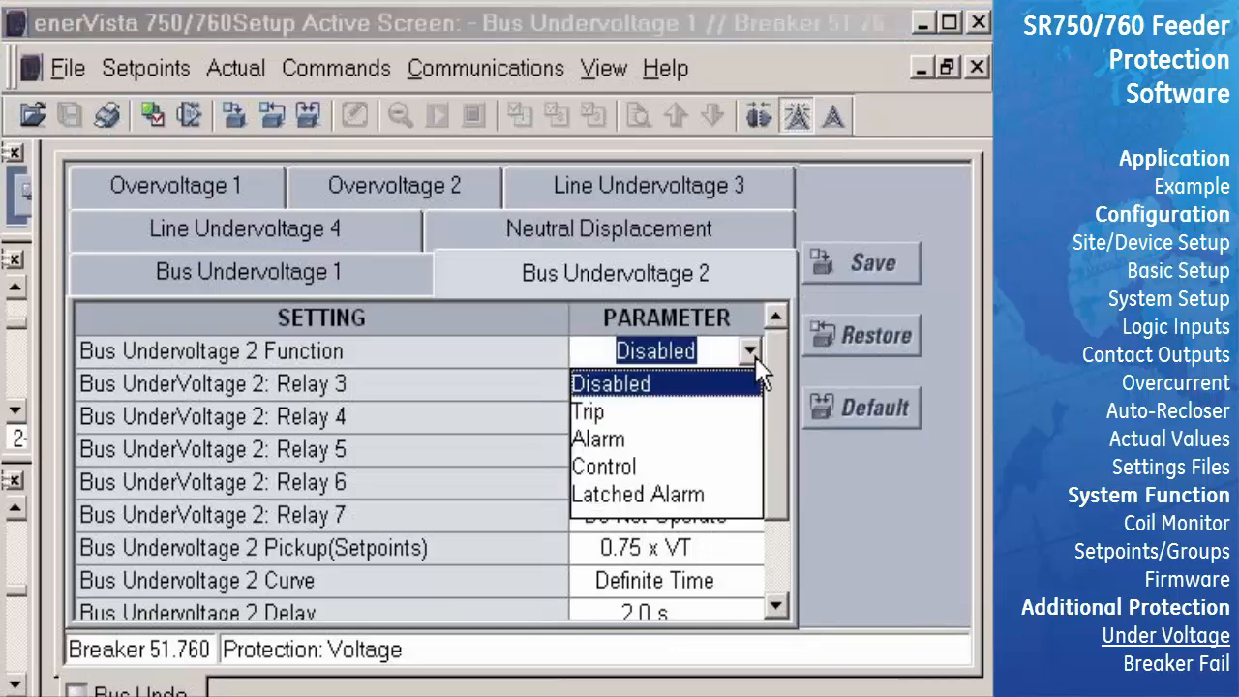
{"action": "left_click", "coordinate": [636, 440]}
{"action": "left_click", "coordinate": [748, 521]}
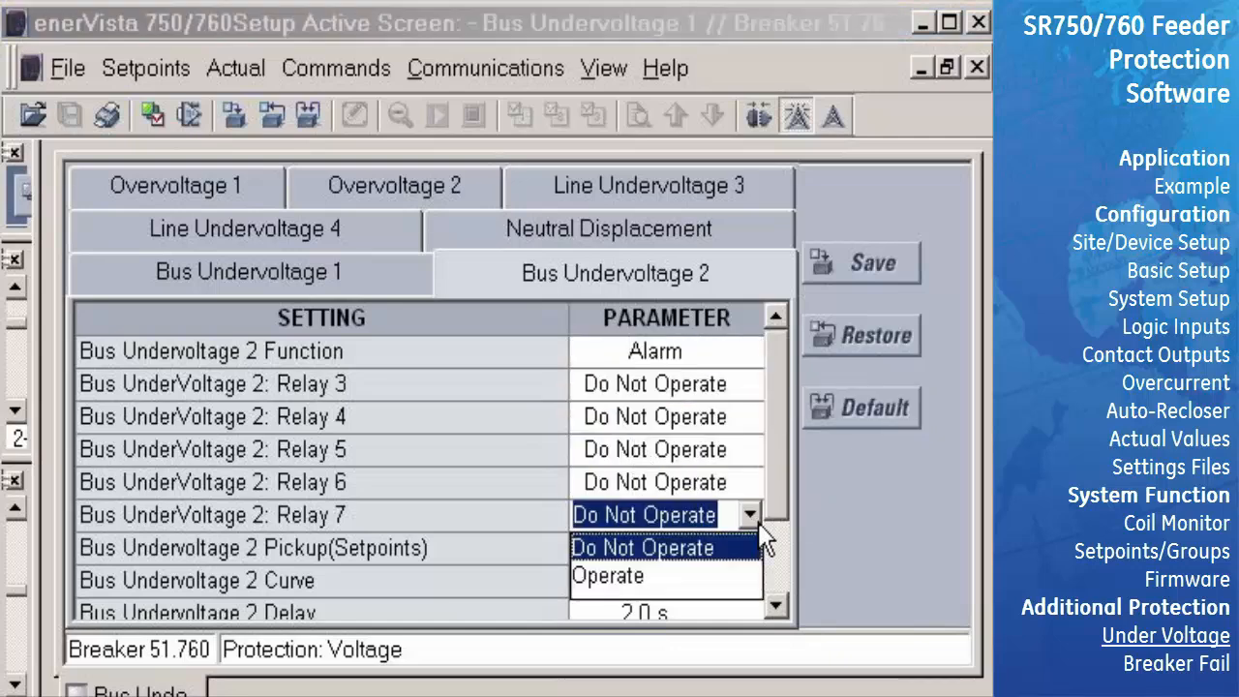
{"action": "left_click", "coordinate": [682, 577]}
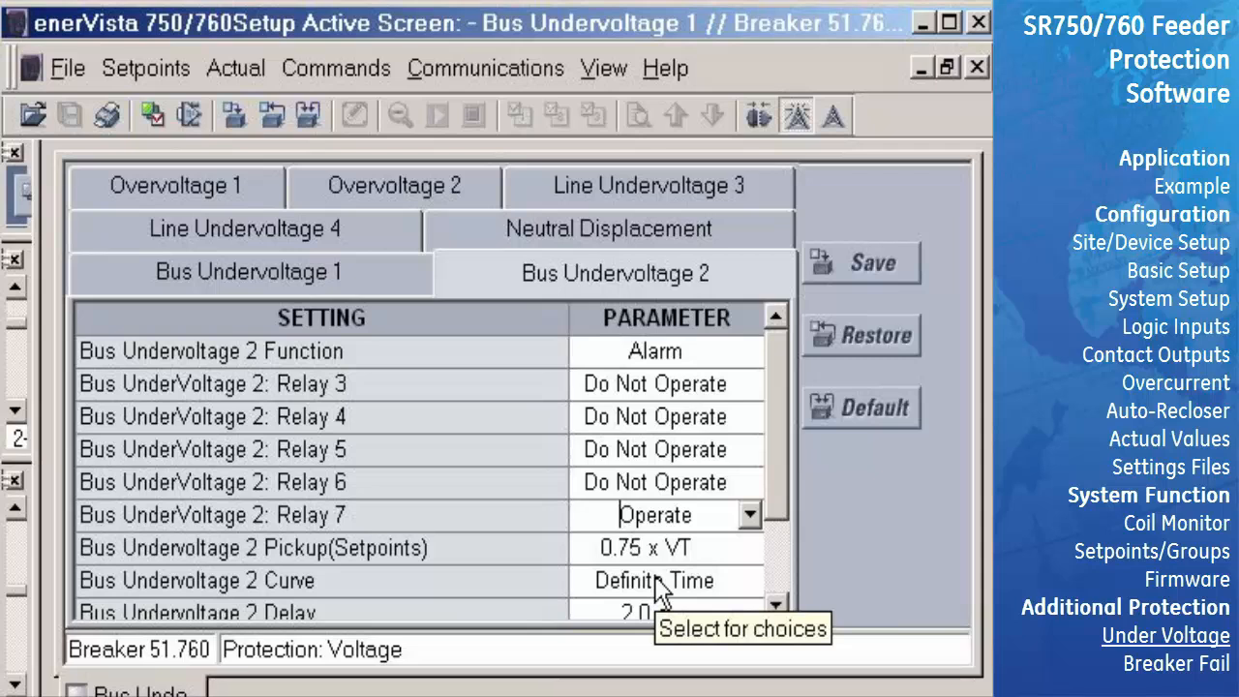
Step: Set the Bus Undervoltage 2 pickup to 0.90 x VT
{"action": "left_click", "coordinate": [756, 552]}
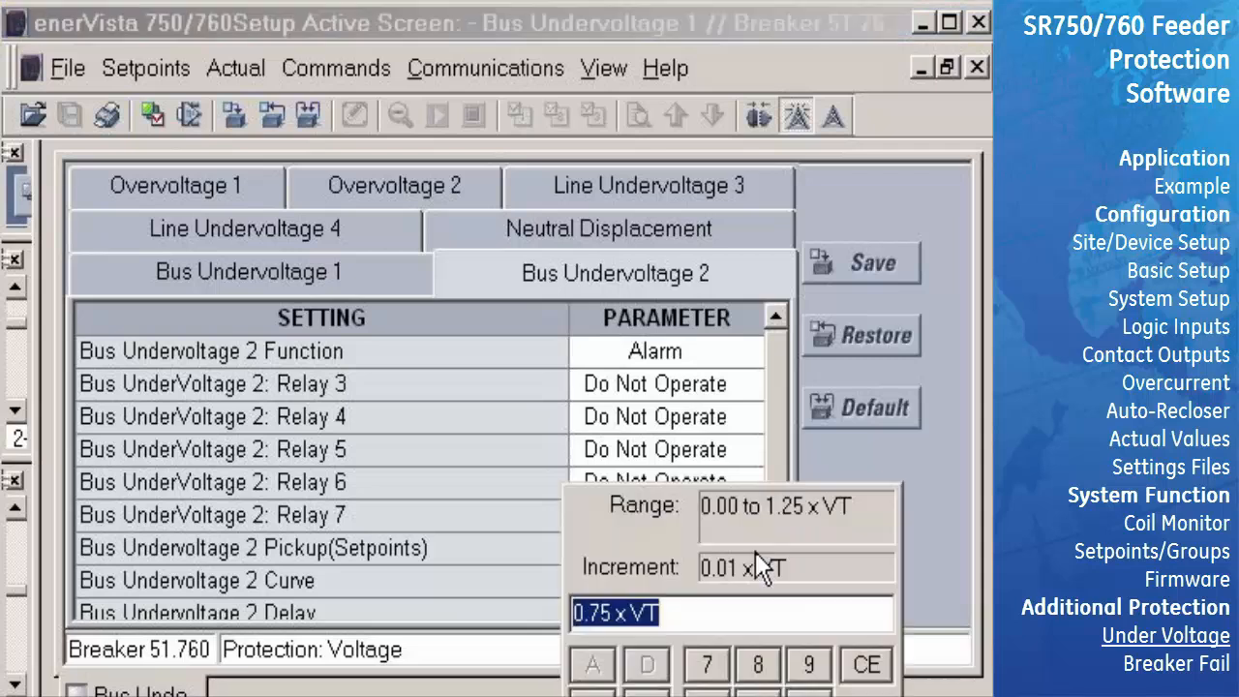
{"action": "type", "text": "."}
{"action": "left_click", "coordinate": [803, 670]}
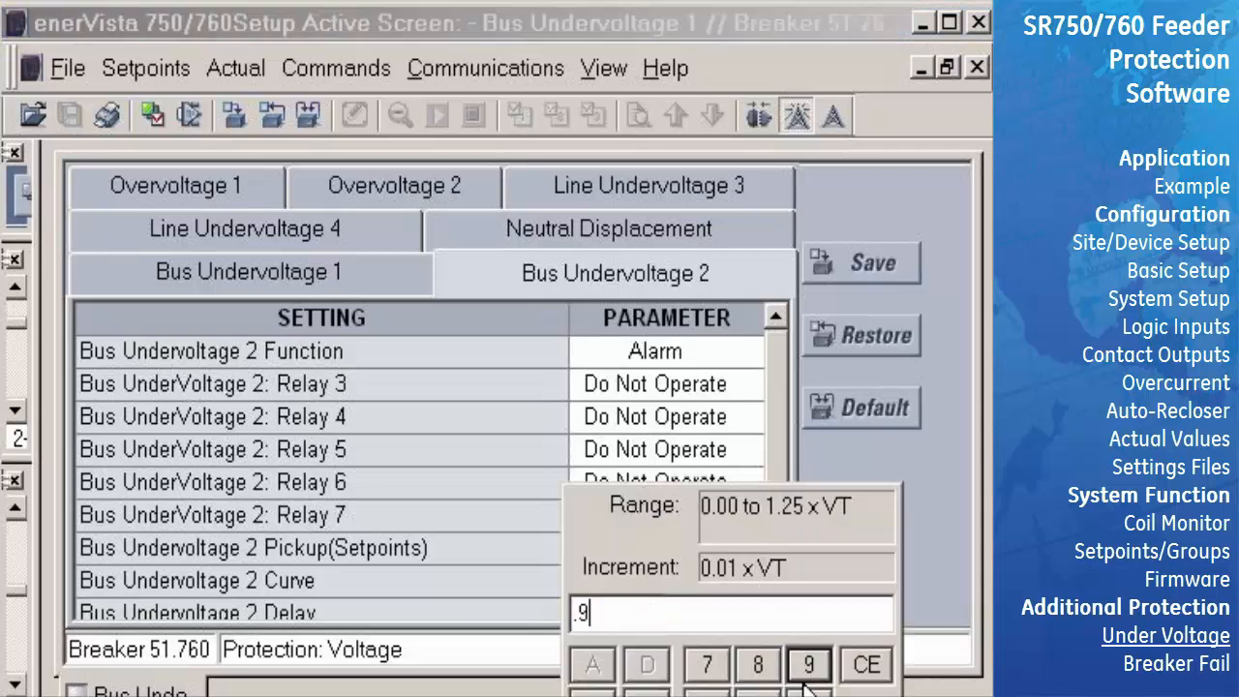
{"action": "left_click", "coordinate": [677, 696]}
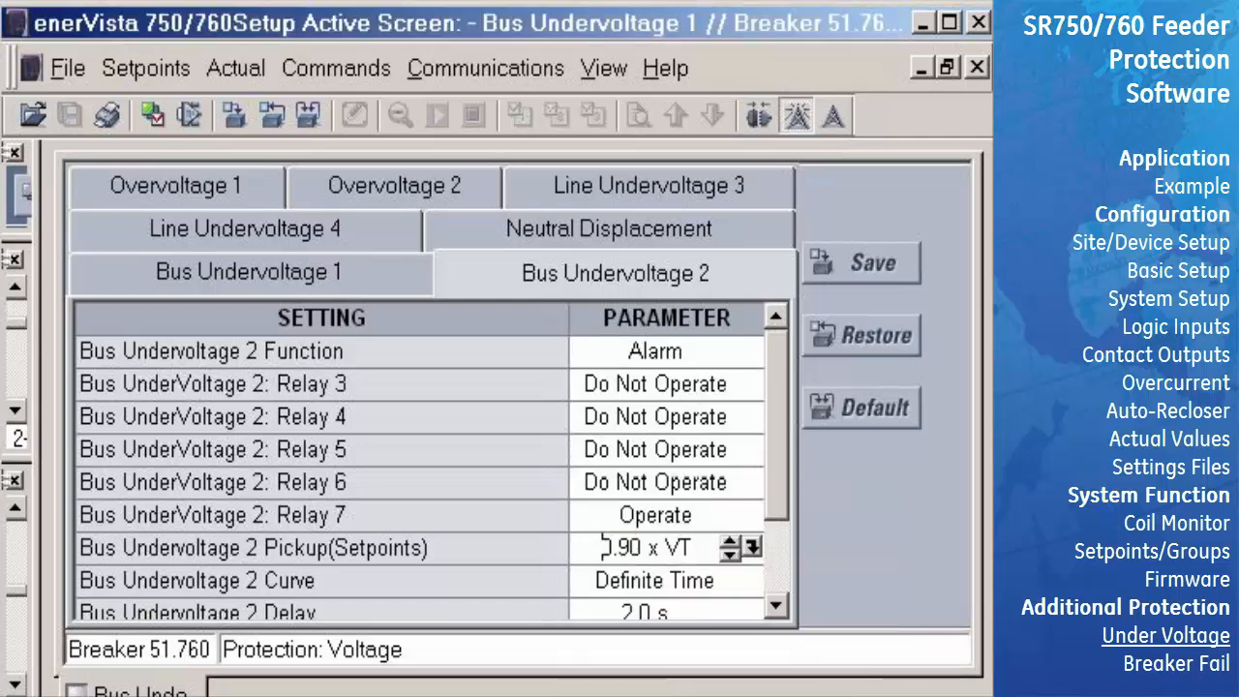
Step: Set the Bus Undervoltage 2 delay to 1.0 s and its phases required for operation to Any One
{"action": "left_click", "coordinate": [777, 607]}
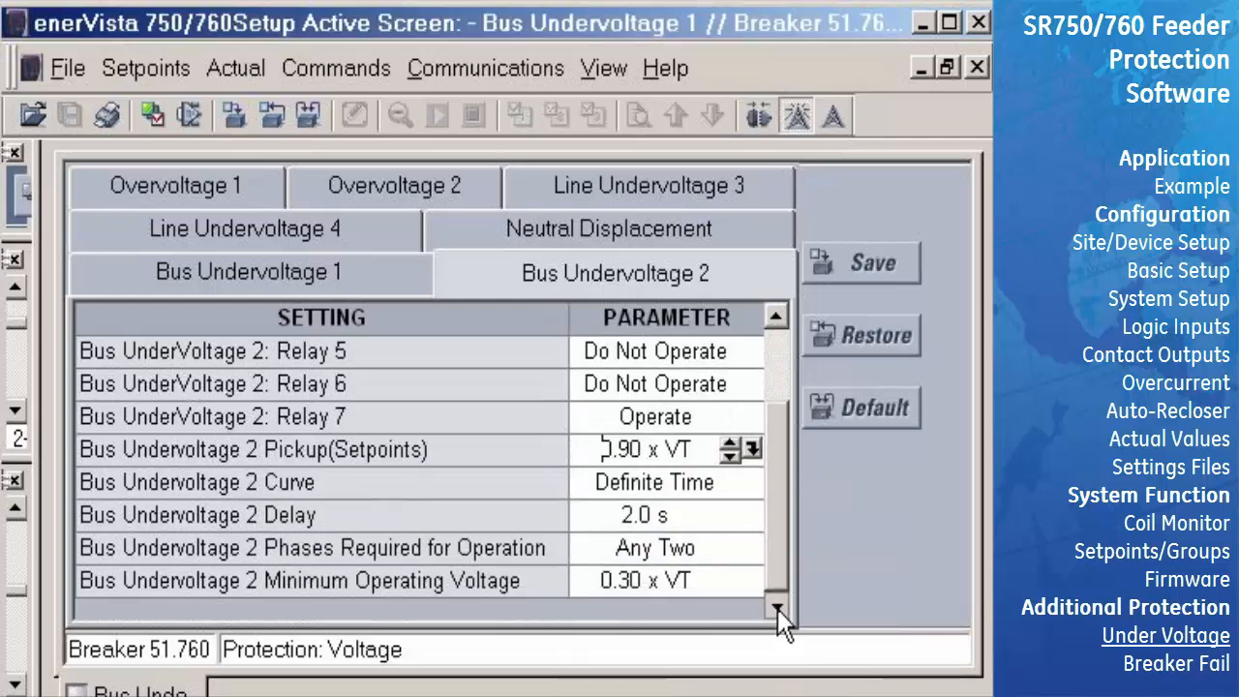
{"action": "left_click", "coordinate": [752, 515]}
{"action": "type", "text": "1"}
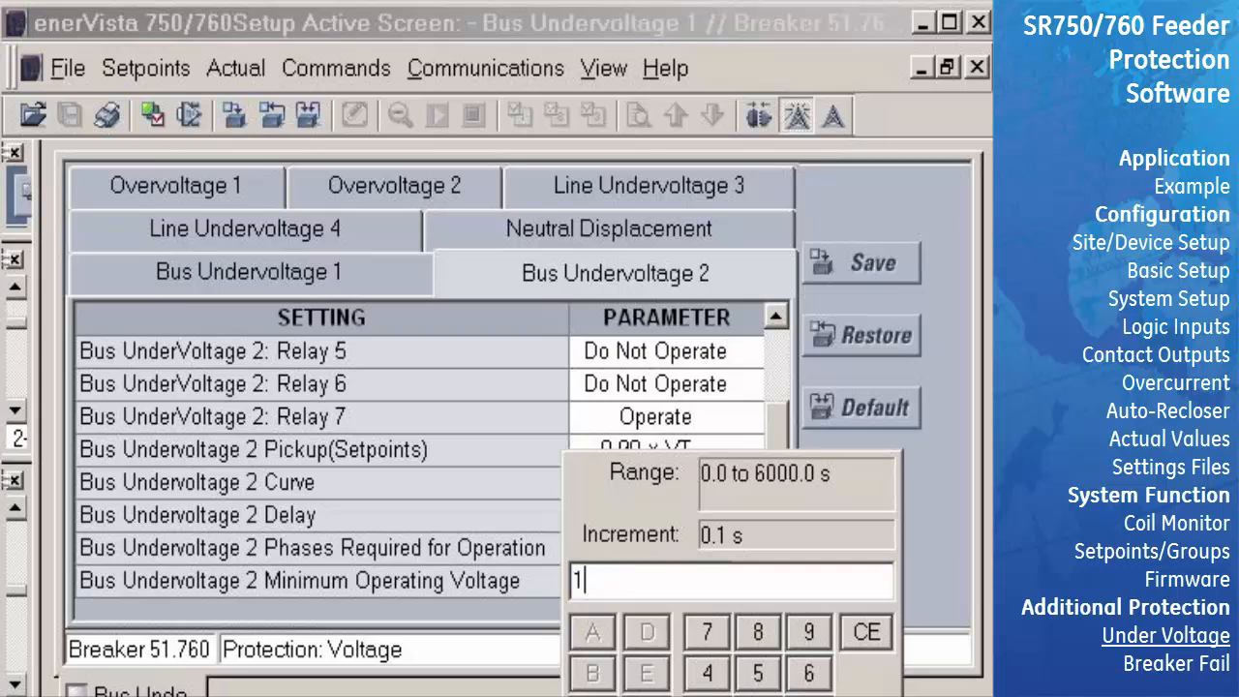
{"action": "key", "text": "Return"}
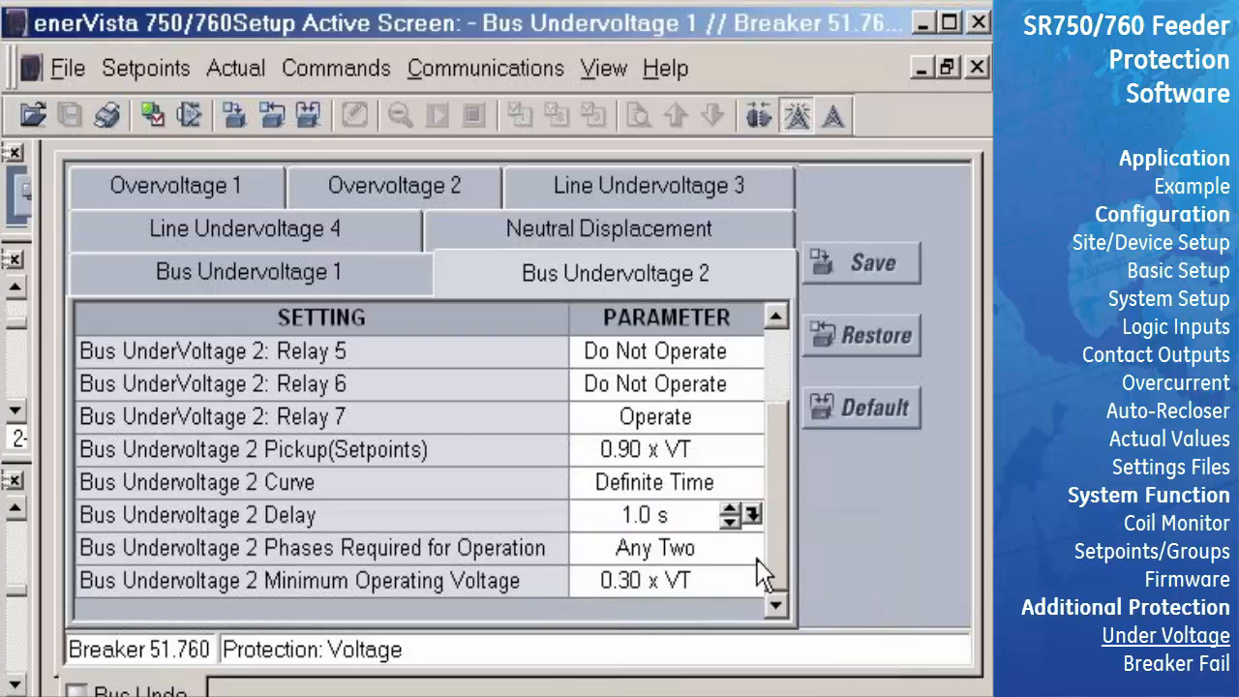
{"action": "left_click", "coordinate": [758, 546]}
{"action": "left_click", "coordinate": [750, 547]}
{"action": "left_click", "coordinate": [664, 577]}
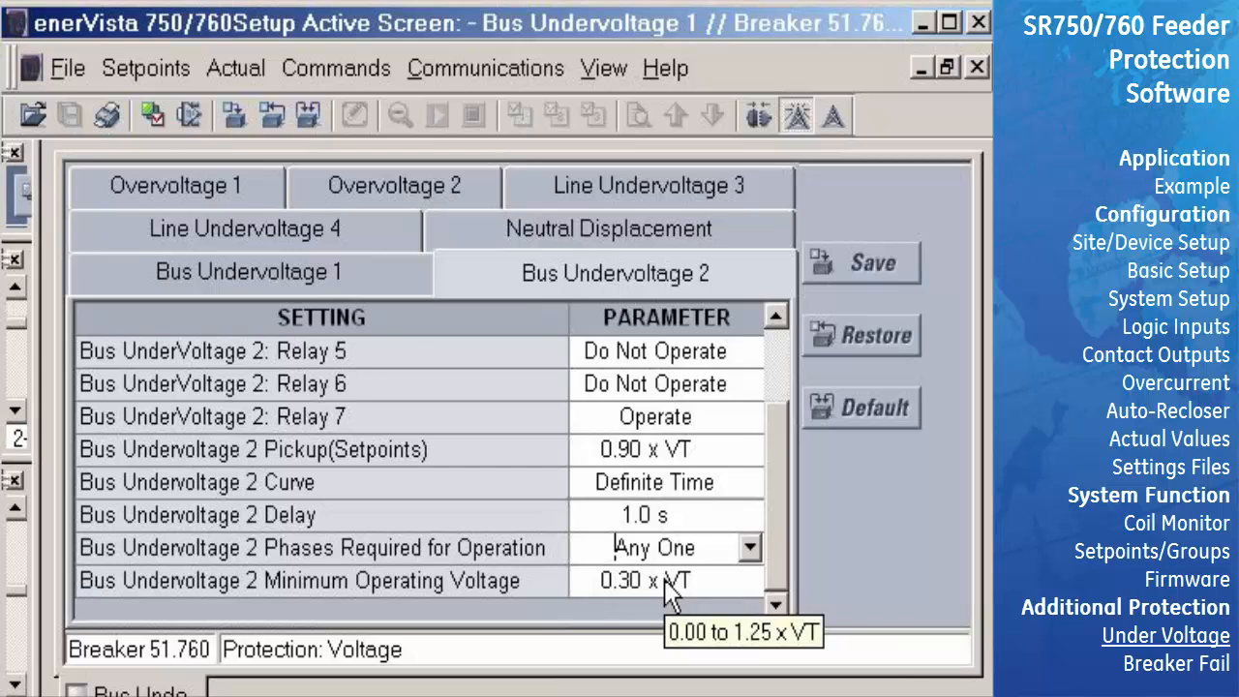
Step: Set the Line Undervoltage 3 Function to Trip and its pickup to 0.80 x VT
{"action": "left_click", "coordinate": [547, 188]}
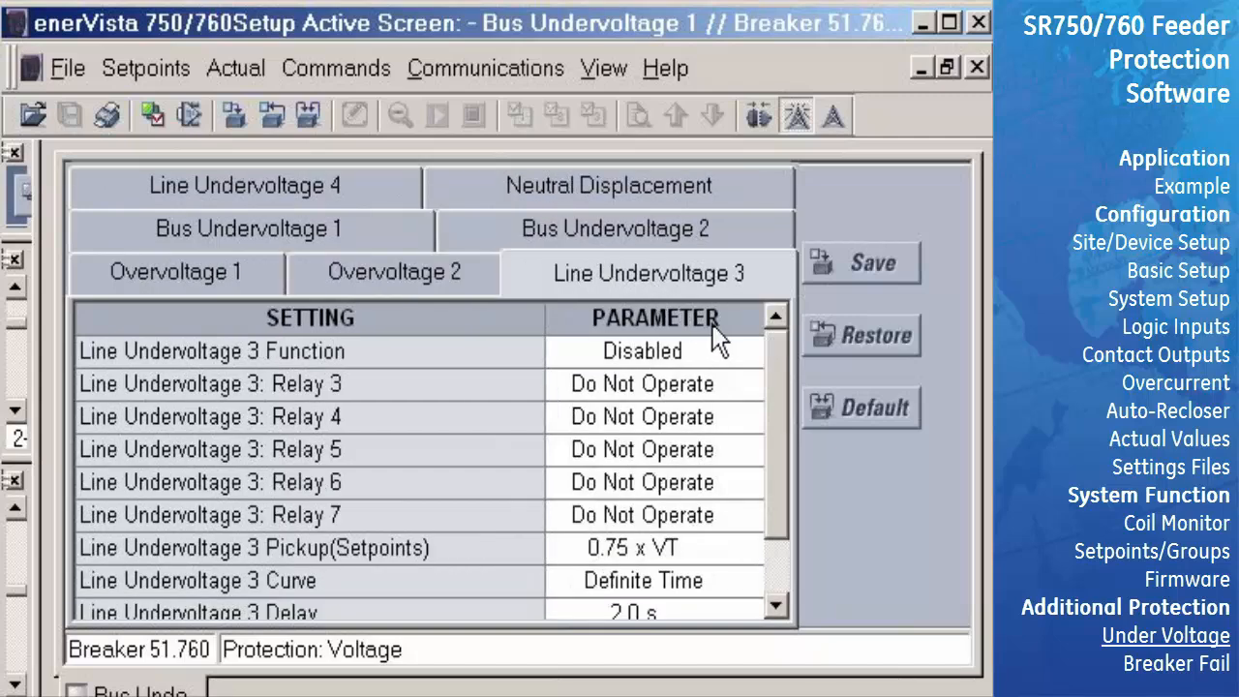
{"action": "left_click", "coordinate": [755, 350]}
{"action": "left_click", "coordinate": [644, 414]}
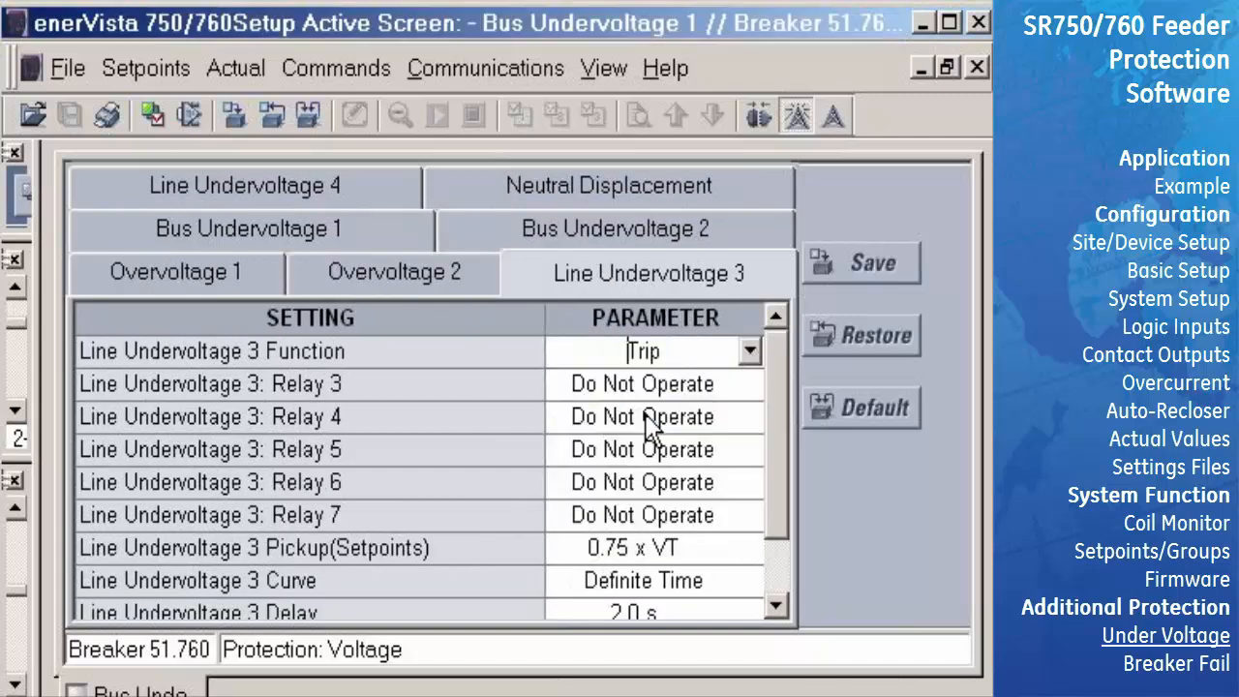
{"action": "left_click", "coordinate": [756, 554]}
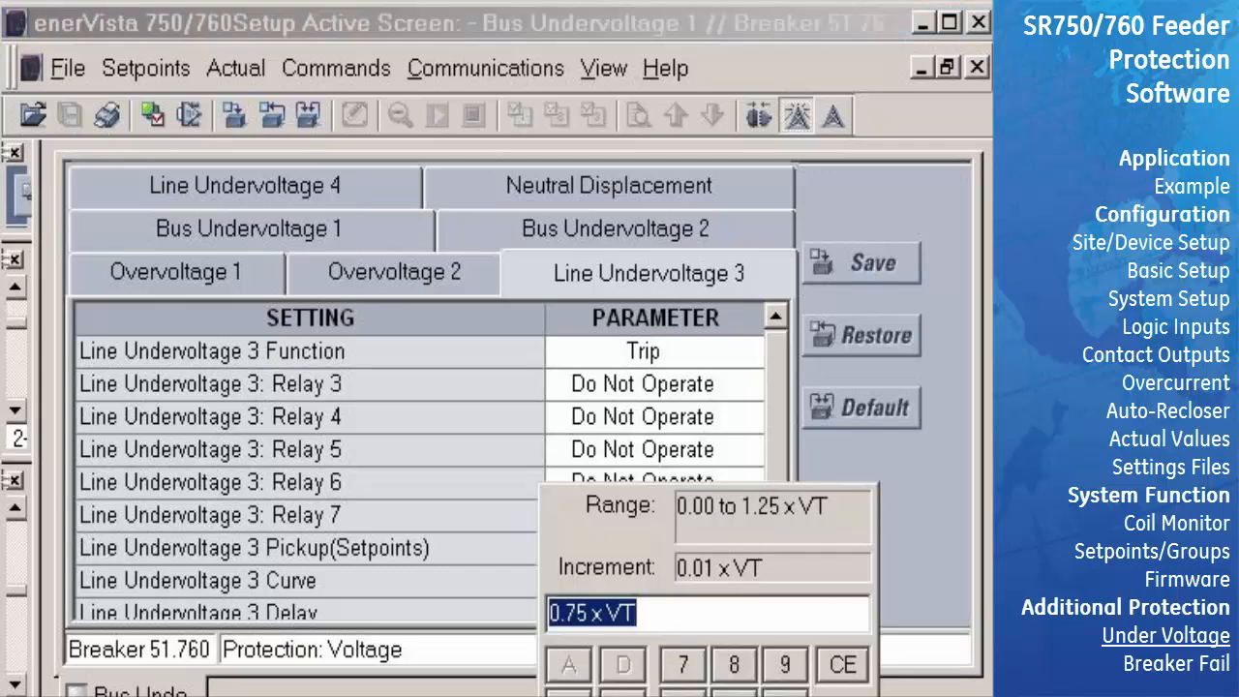
{"action": "type", "text": "."}
{"action": "left_click", "coordinate": [733, 664]}
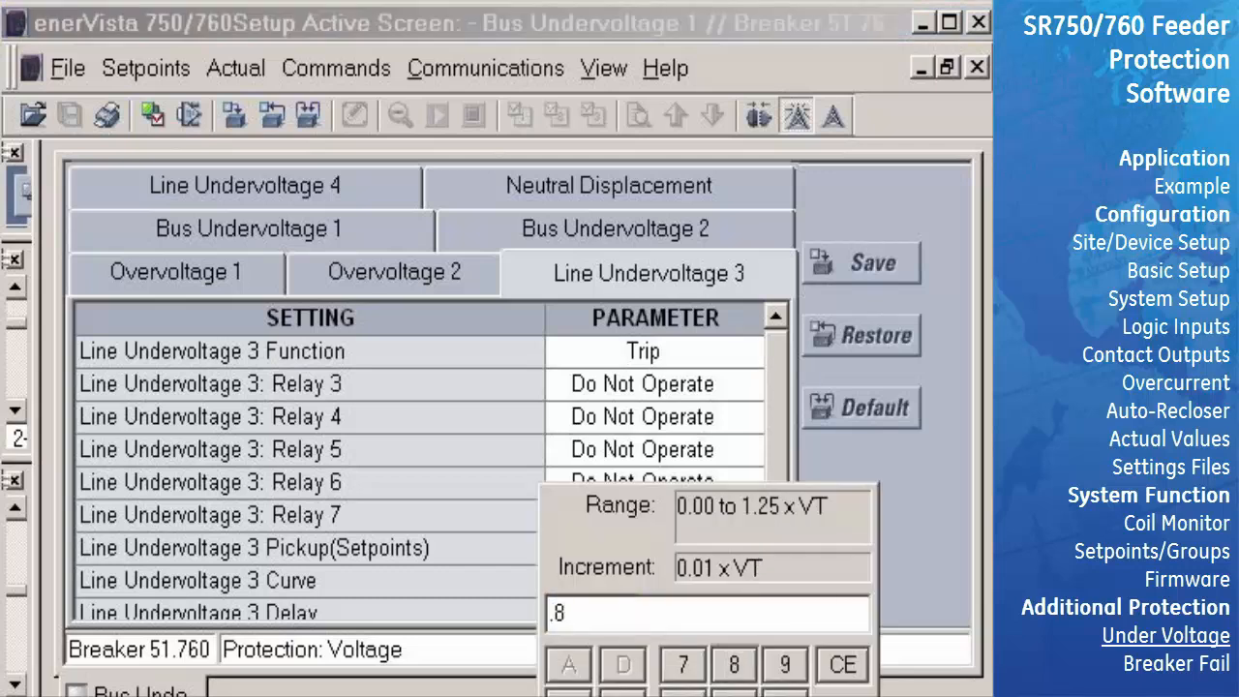
{"action": "key", "text": "Return"}
Step: Set the Line Undervoltage 3 delay to 1.0 s
{"action": "left_click_drag", "start_coordinate": [774, 469], "coordinate": [774, 517]}
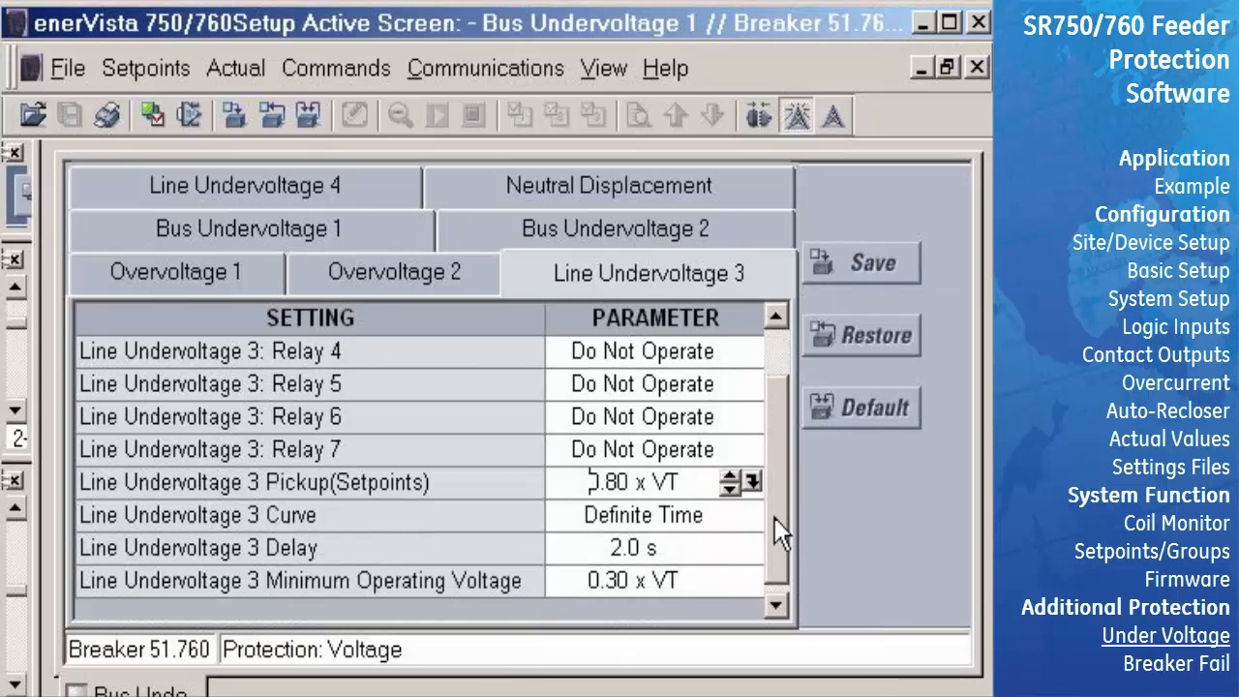
{"action": "left_click", "coordinate": [752, 548]}
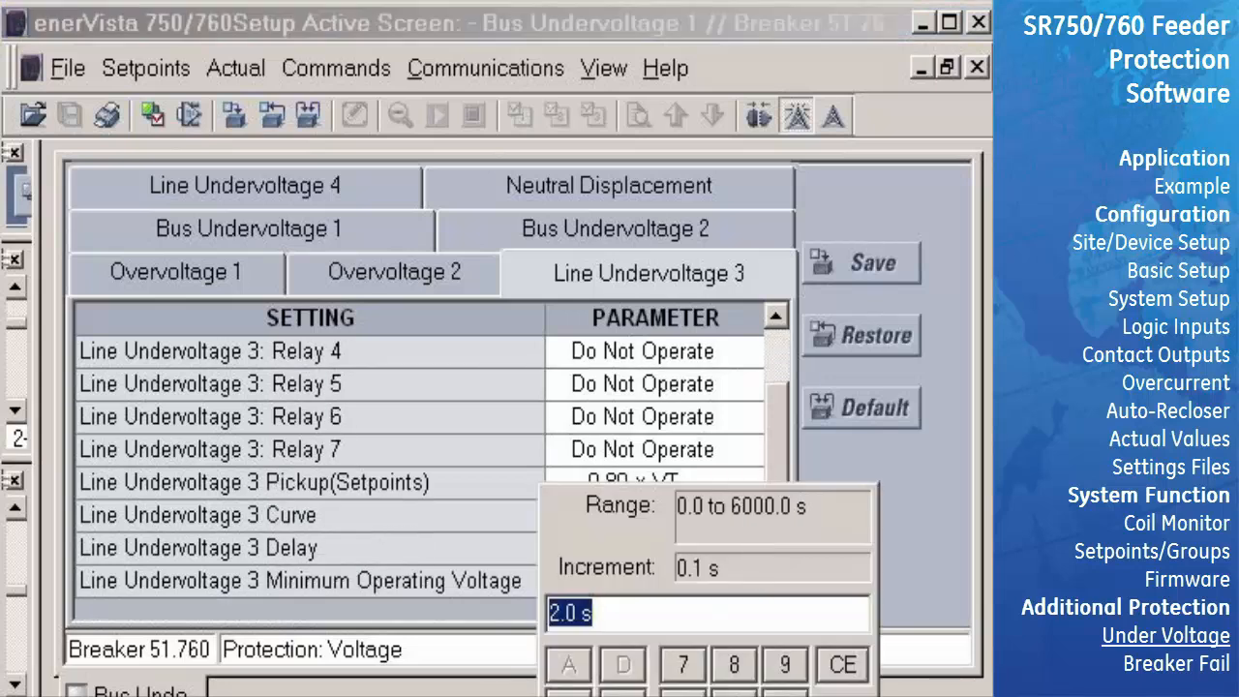
{"action": "type", "text": "1"}
{"action": "key", "text": "Return"}
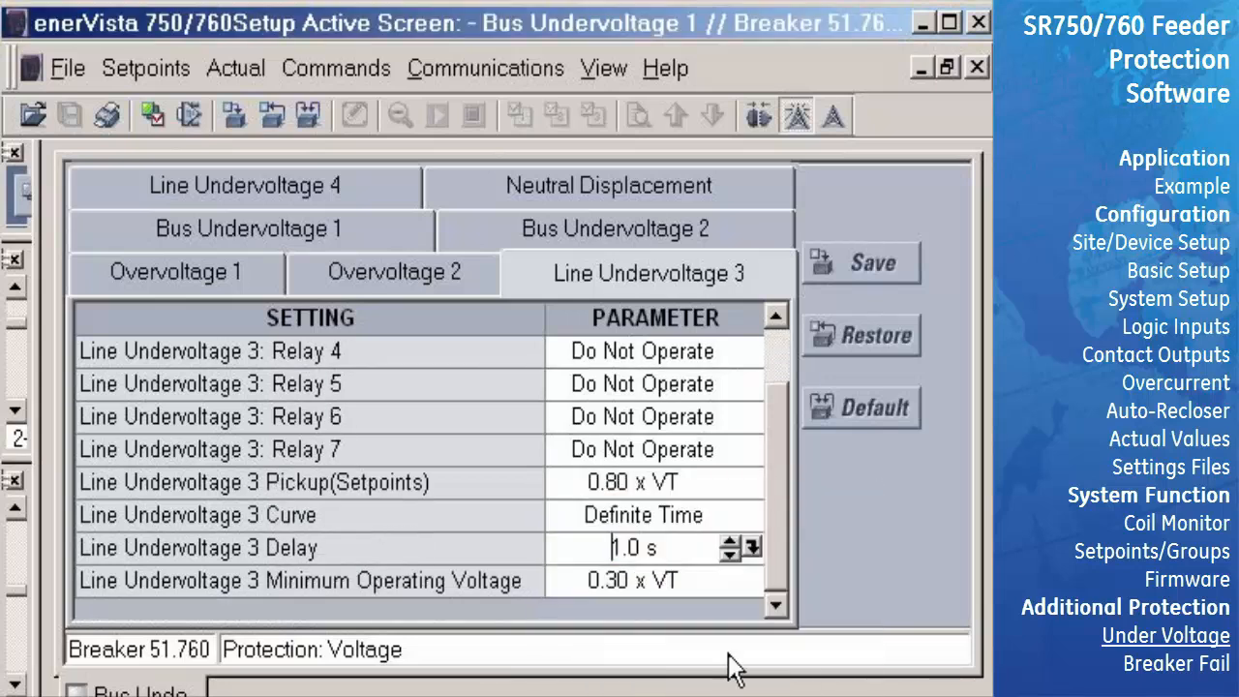
Step: Set the Line Undervoltage 3 minimum operating voltage to 0.20 x VT
{"action": "left_click", "coordinate": [752, 581]}
{"action": "type", "text": "."}
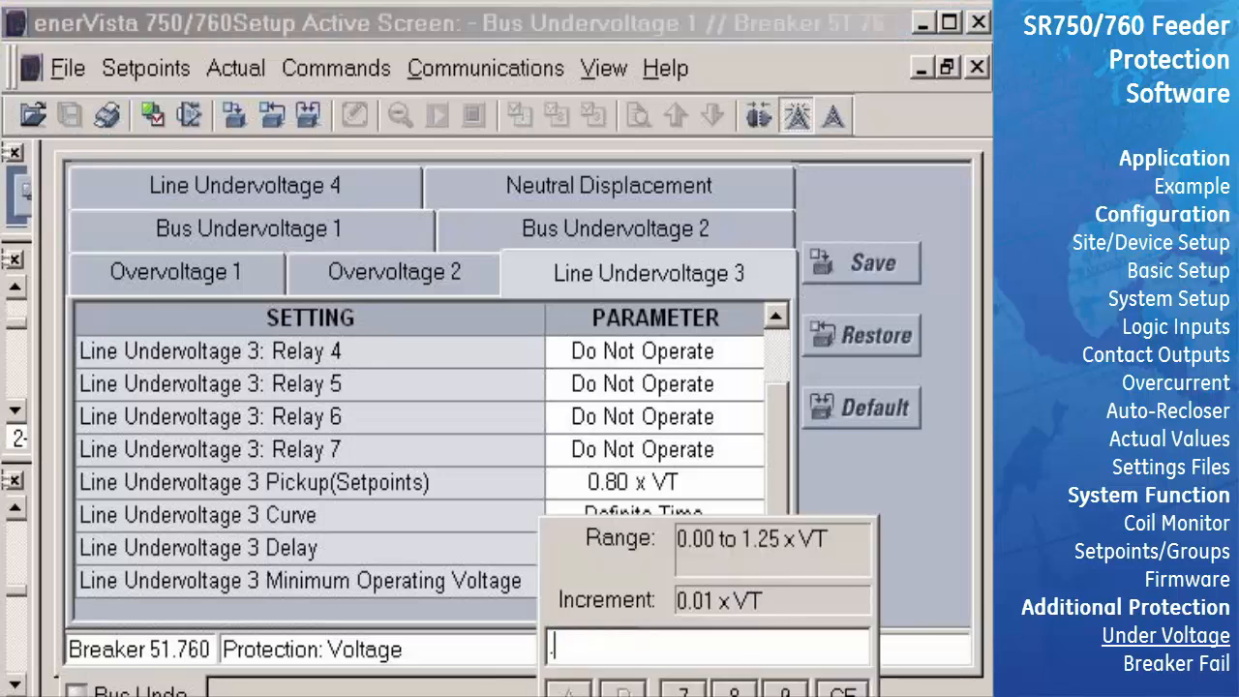
{"action": "type", "text": "2"}
{"action": "key", "text": "Return"}
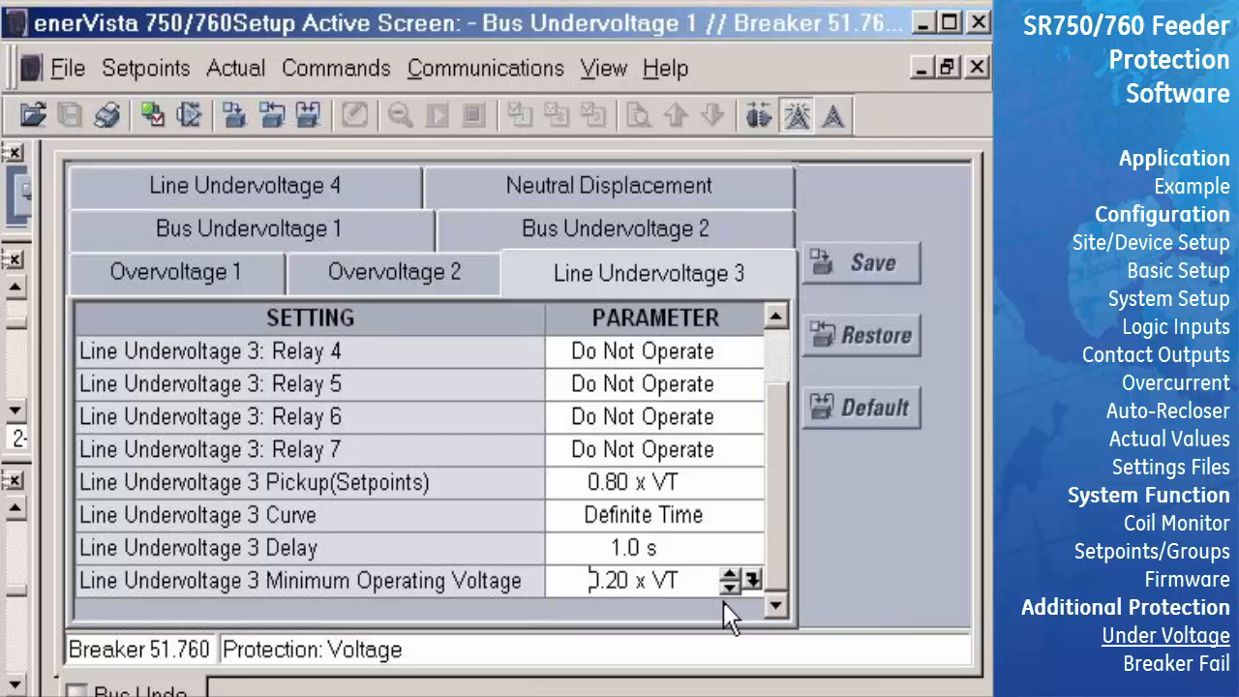
Step: Set the Line Undervoltage 4 Function to Alarm and its Relay 7 to Operate
{"action": "left_click", "coordinate": [409, 185]}
{"action": "left_click", "coordinate": [753, 346]}
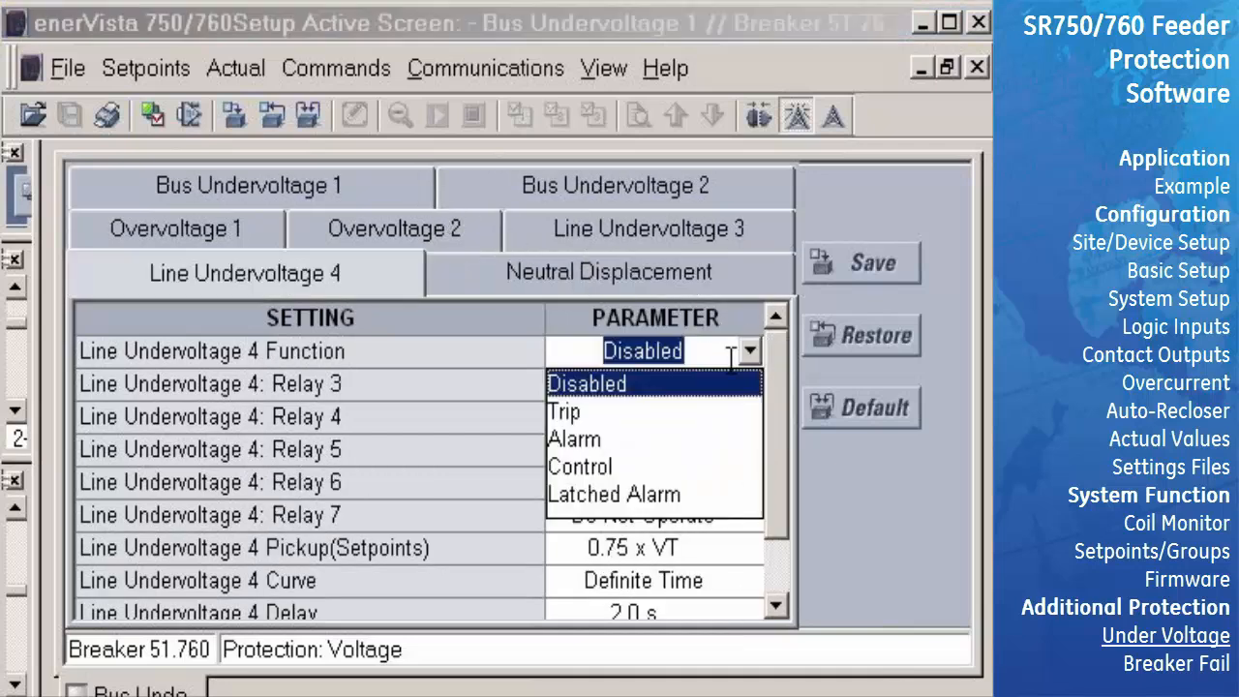
{"action": "left_click", "coordinate": [605, 438]}
{"action": "left_click", "coordinate": [748, 519]}
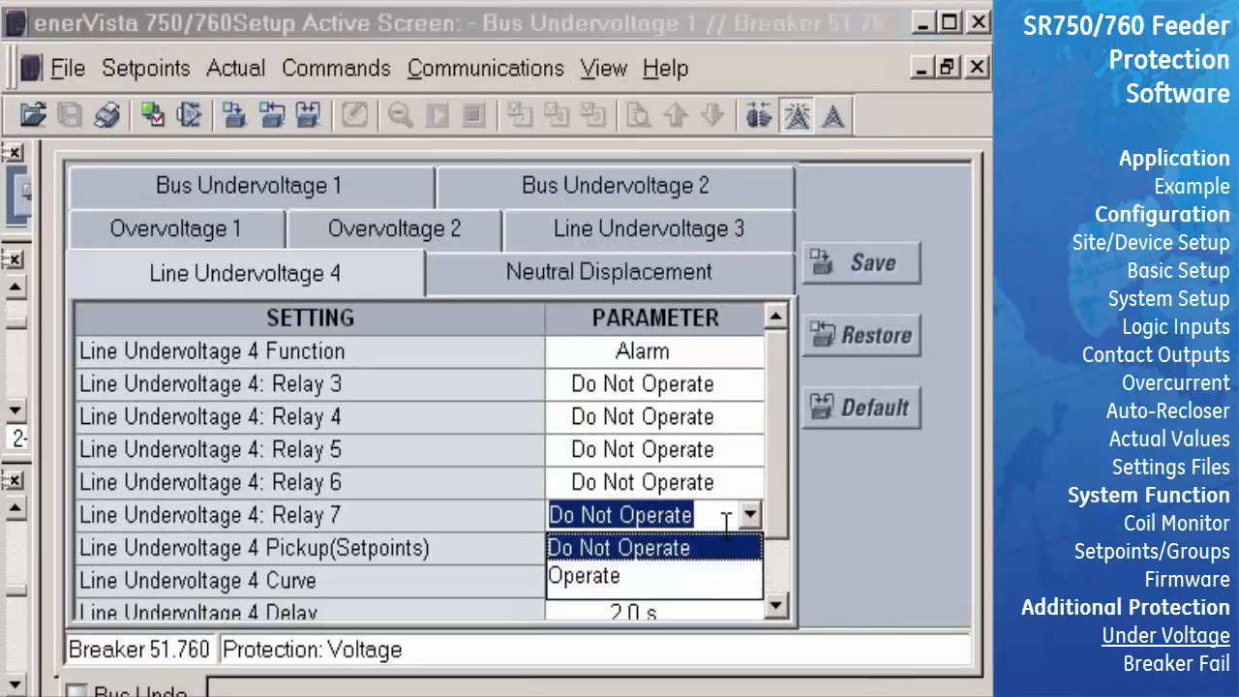
{"action": "left_click", "coordinate": [633, 581]}
Step: Set the Line Undervoltage 4 pickup to 0.90 x VT
{"action": "left_click", "coordinate": [752, 552]}
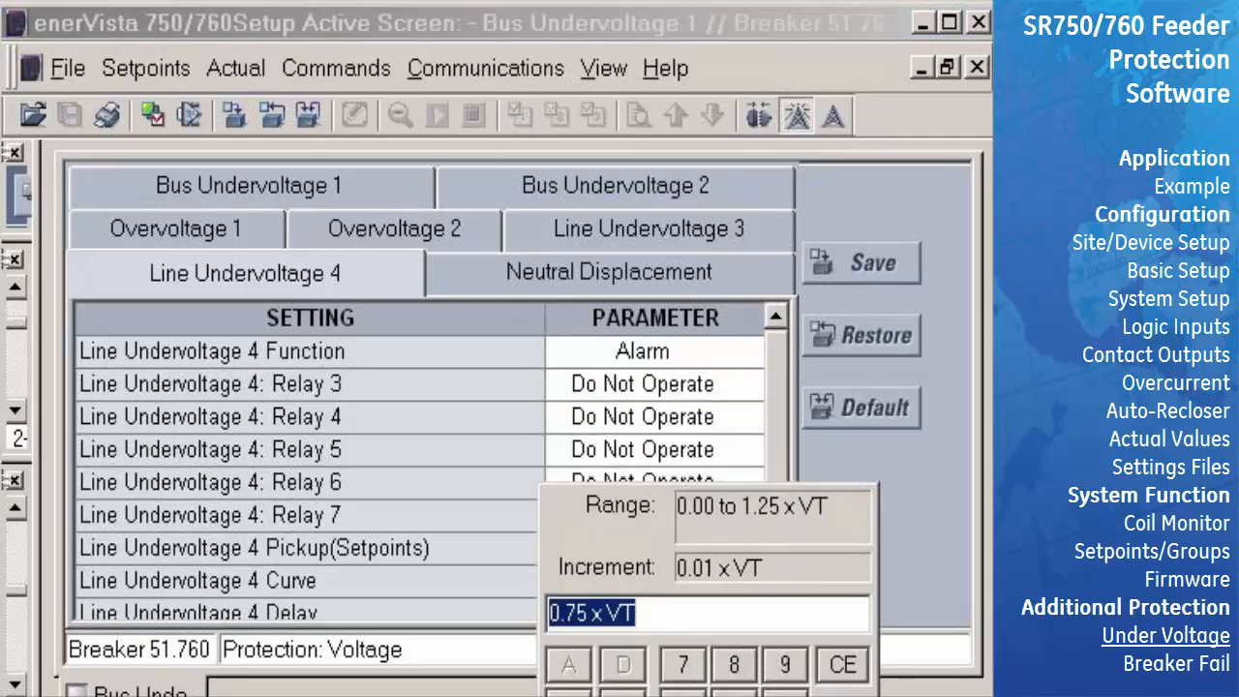
{"action": "left_click", "coordinate": [785, 695]}
{"action": "left_click", "coordinate": [786, 668]}
{"action": "key", "text": "Return"}
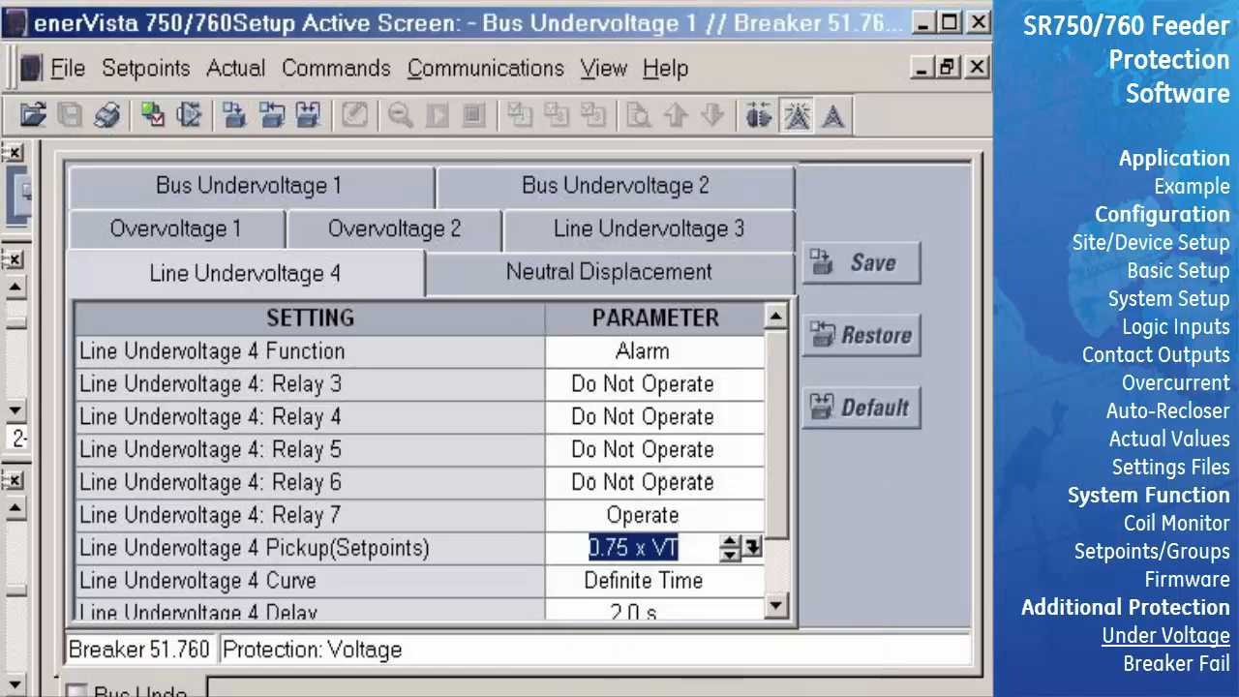
Step: Set the Line Undervoltage 4 delay to 1.0 s and save the voltage protection settings
{"action": "left_click", "coordinate": [778, 604]}
{"action": "left_click", "coordinate": [778, 603]}
{"action": "left_click", "coordinate": [759, 549]}
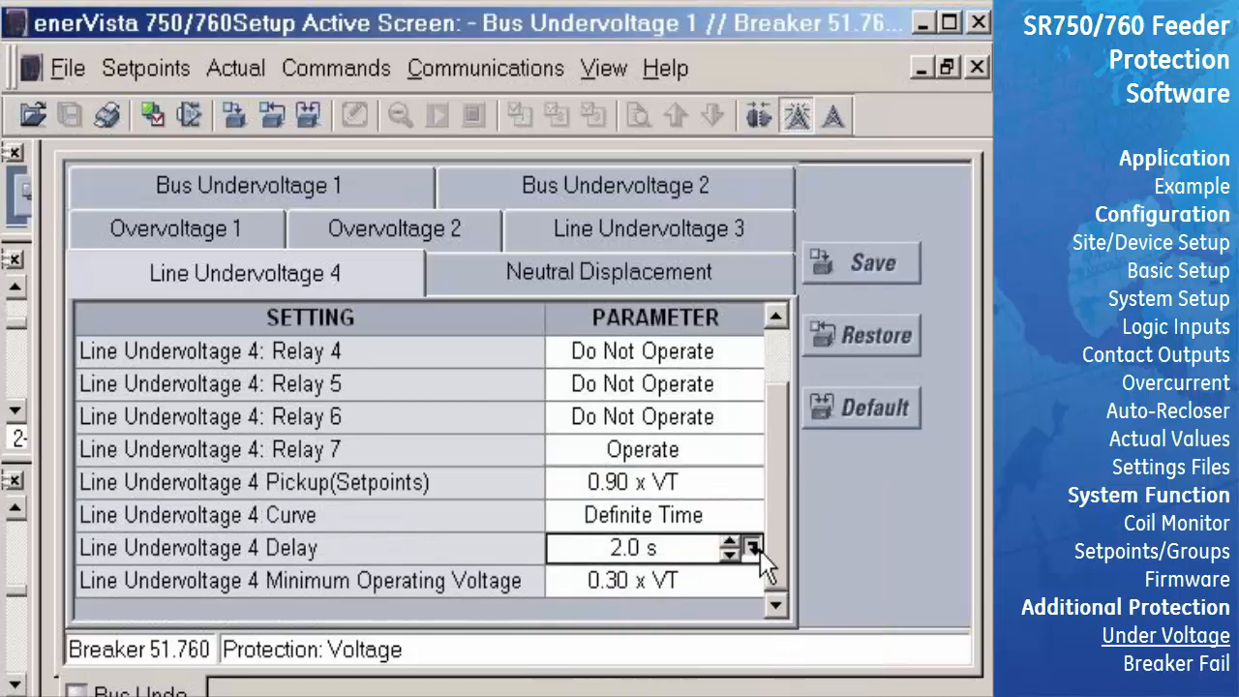
{"action": "left_click", "coordinate": [752, 548]}
{"action": "type", "text": "1"}
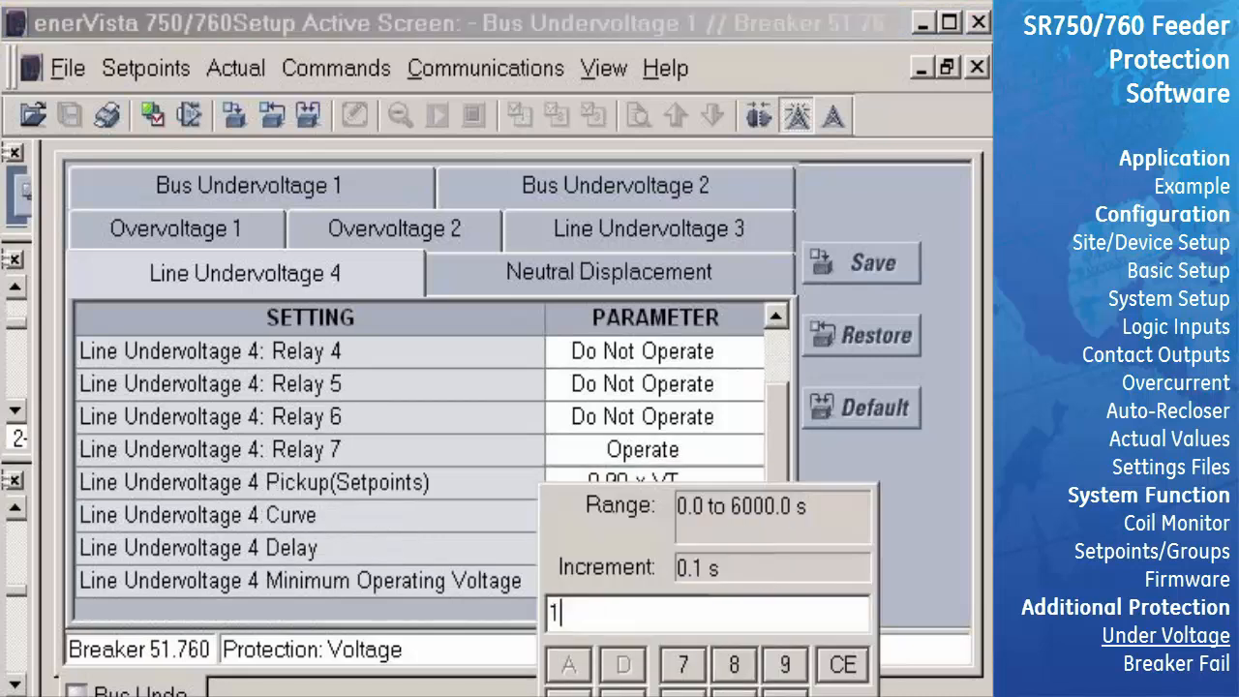
{"action": "key", "text": "Return"}
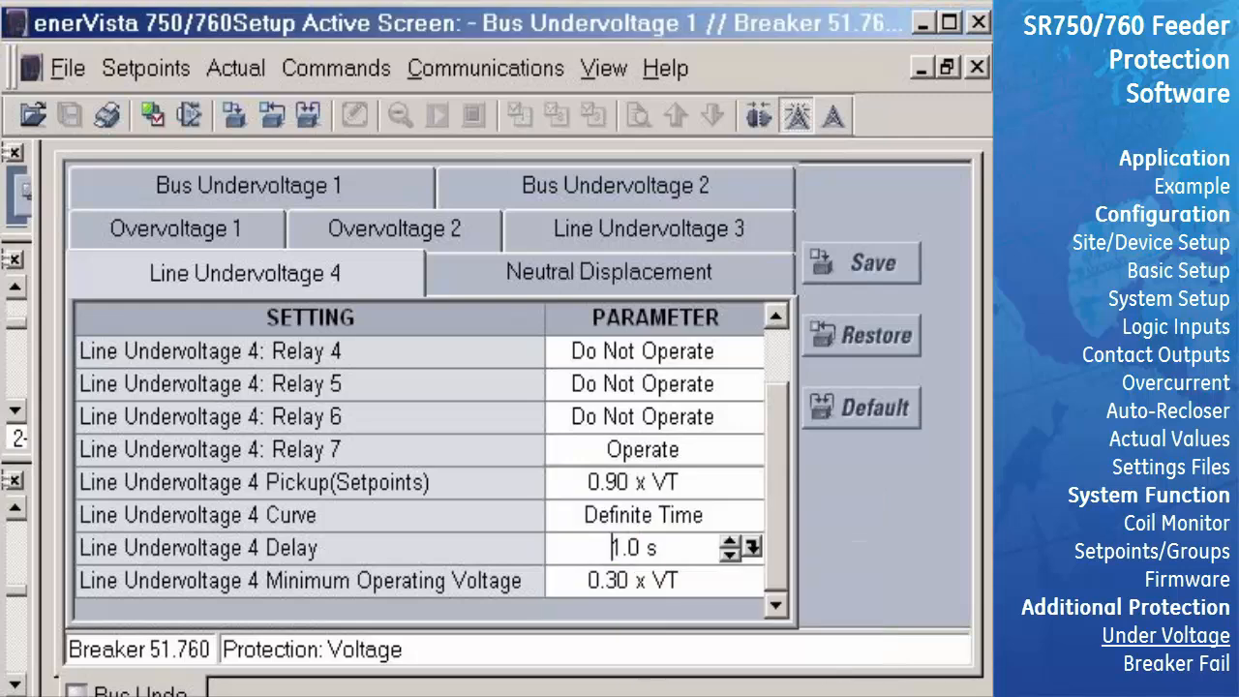
{"action": "left_click", "coordinate": [818, 276]}
{"action": "left_click", "coordinate": [478, 428]}
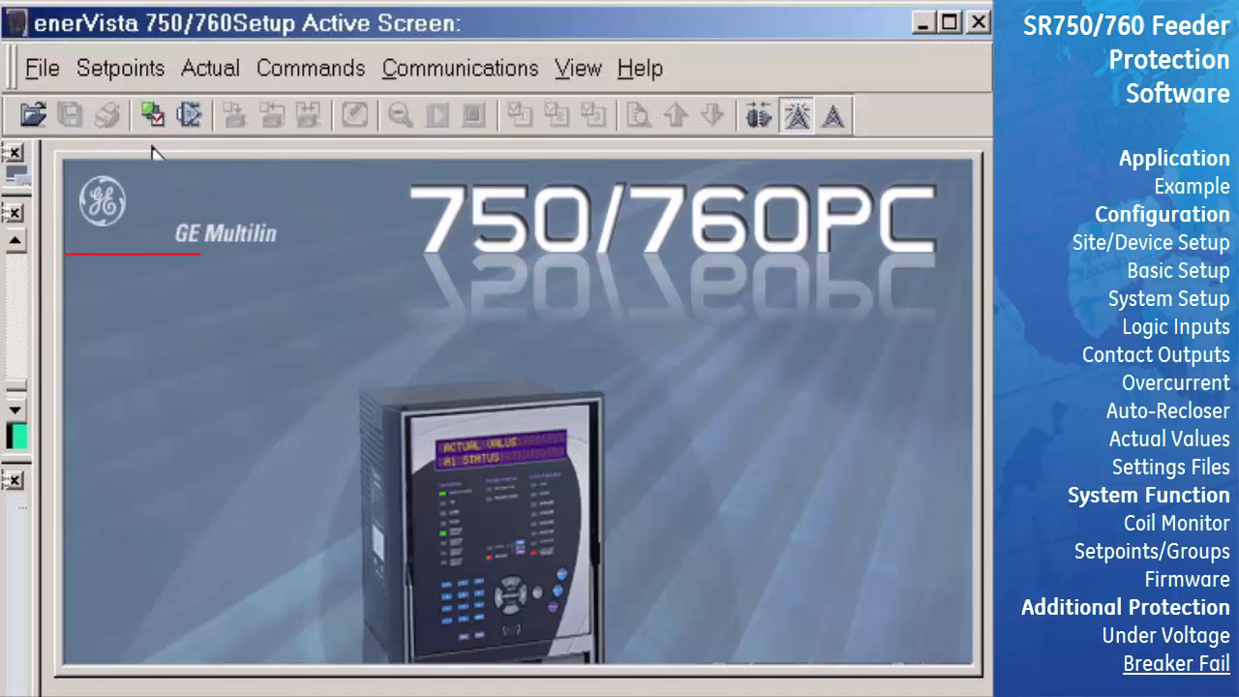
Step: Open the Breaker Failure protection settings for Breaker 51 and maximize their window
{"action": "left_click", "coordinate": [85, 75]}
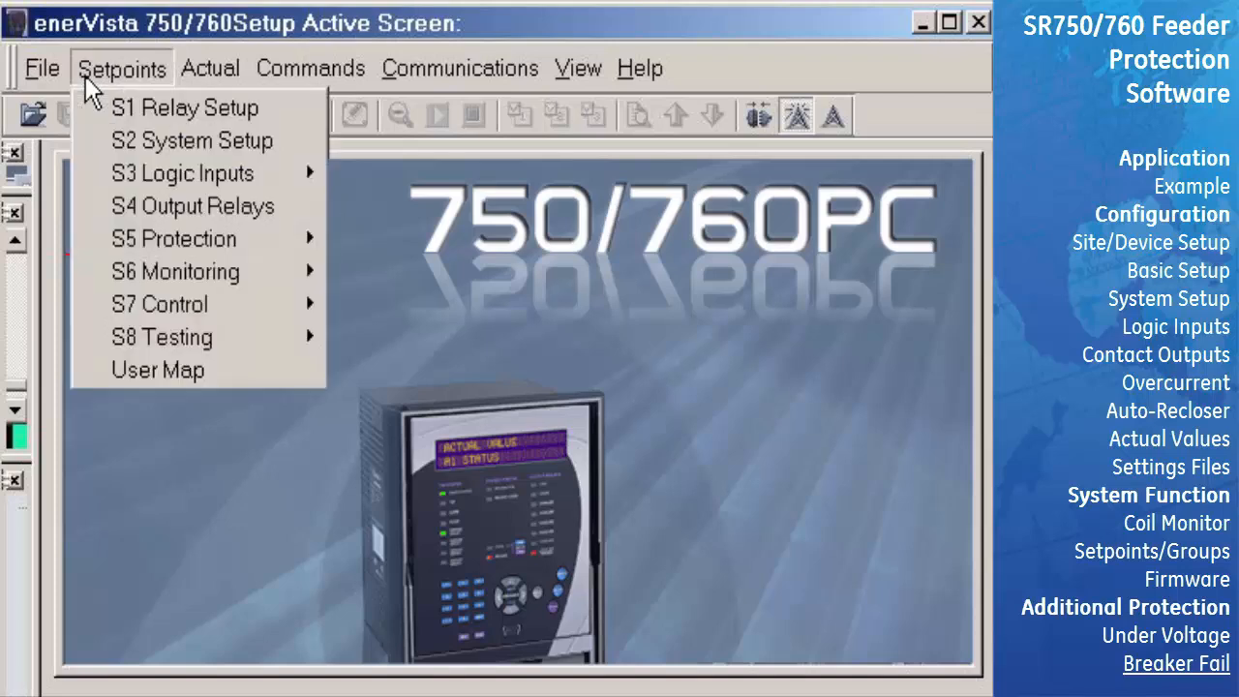
{"action": "mouse_move", "coordinate": [124, 242]}
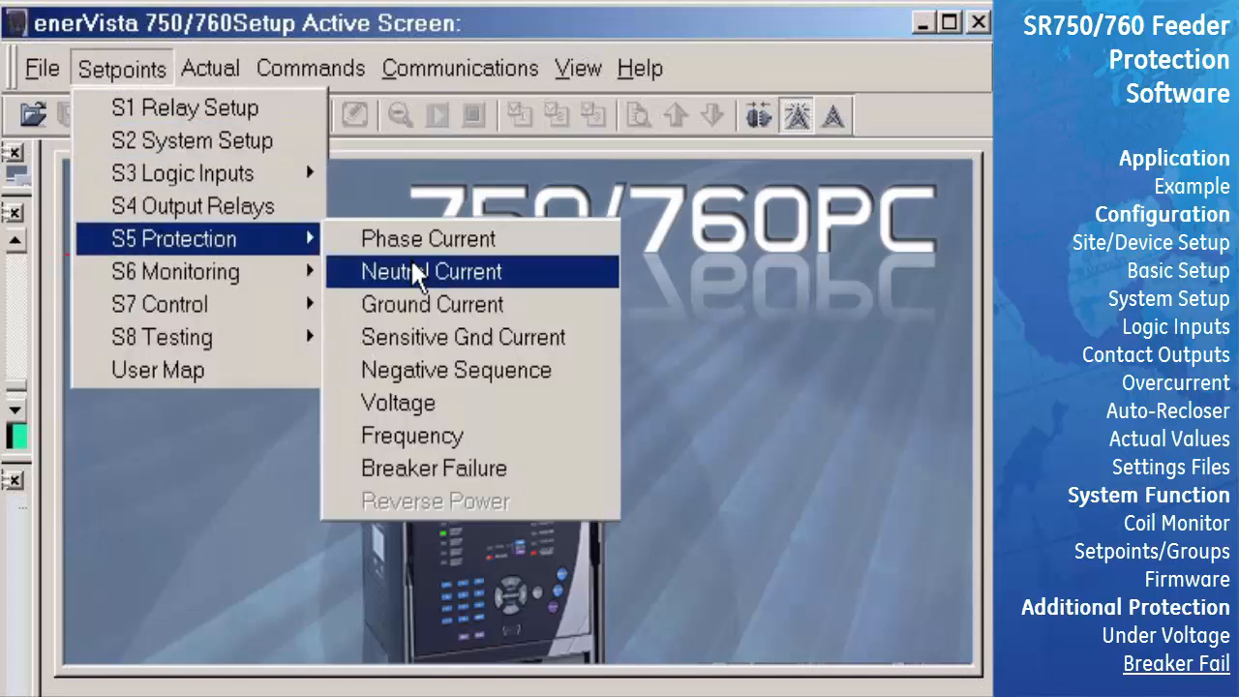
{"action": "left_click", "coordinate": [472, 474]}
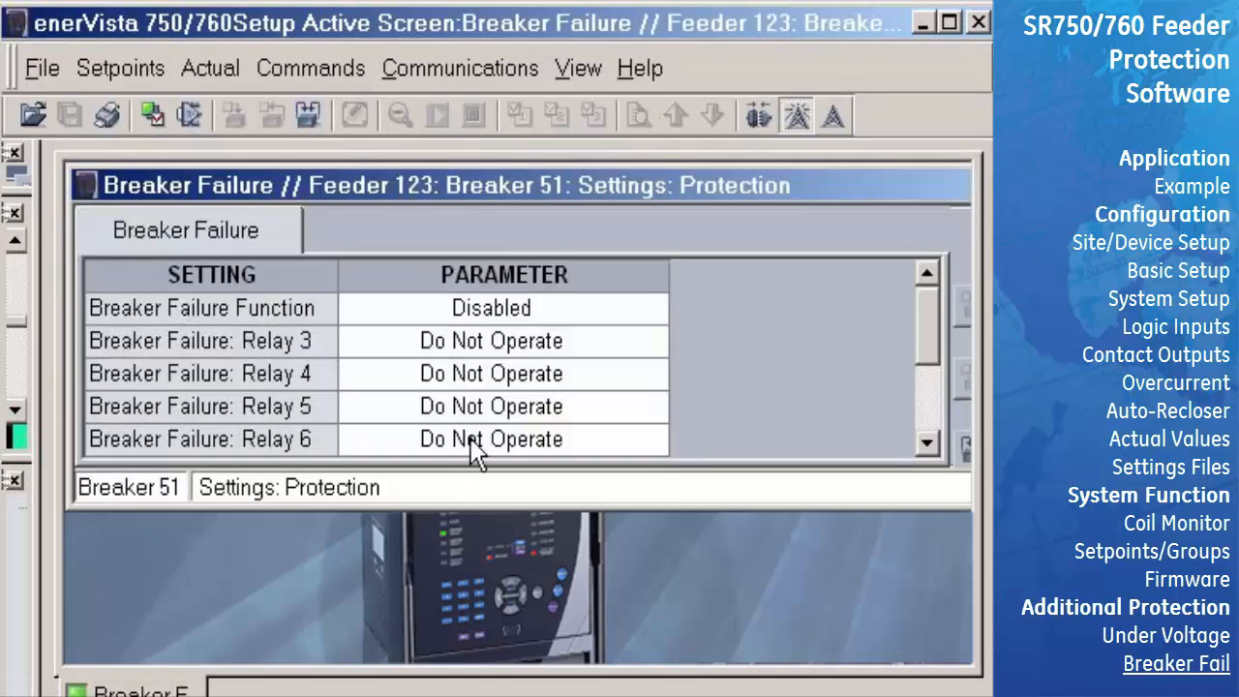
{"action": "double_click", "coordinate": [465, 188]}
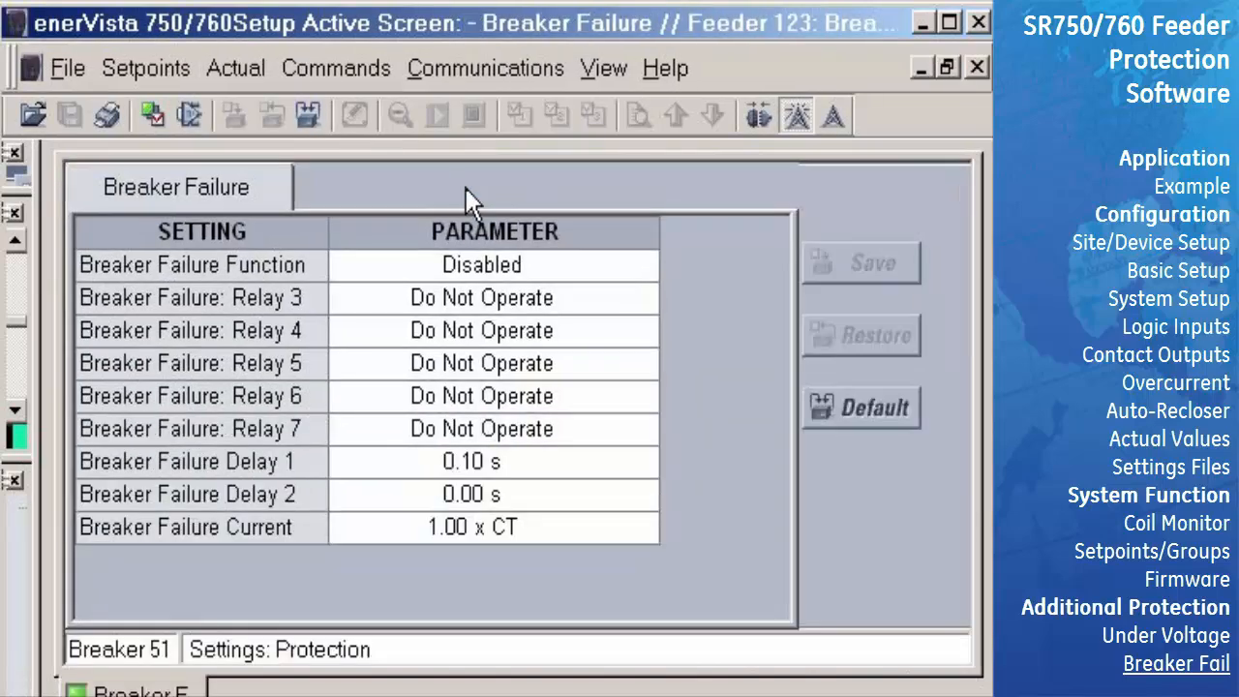
Step: Set the Breaker Failure Function to Latched Alarm and its Relay 7 and Relay 5 to Operate
{"action": "left_click", "coordinate": [644, 275]}
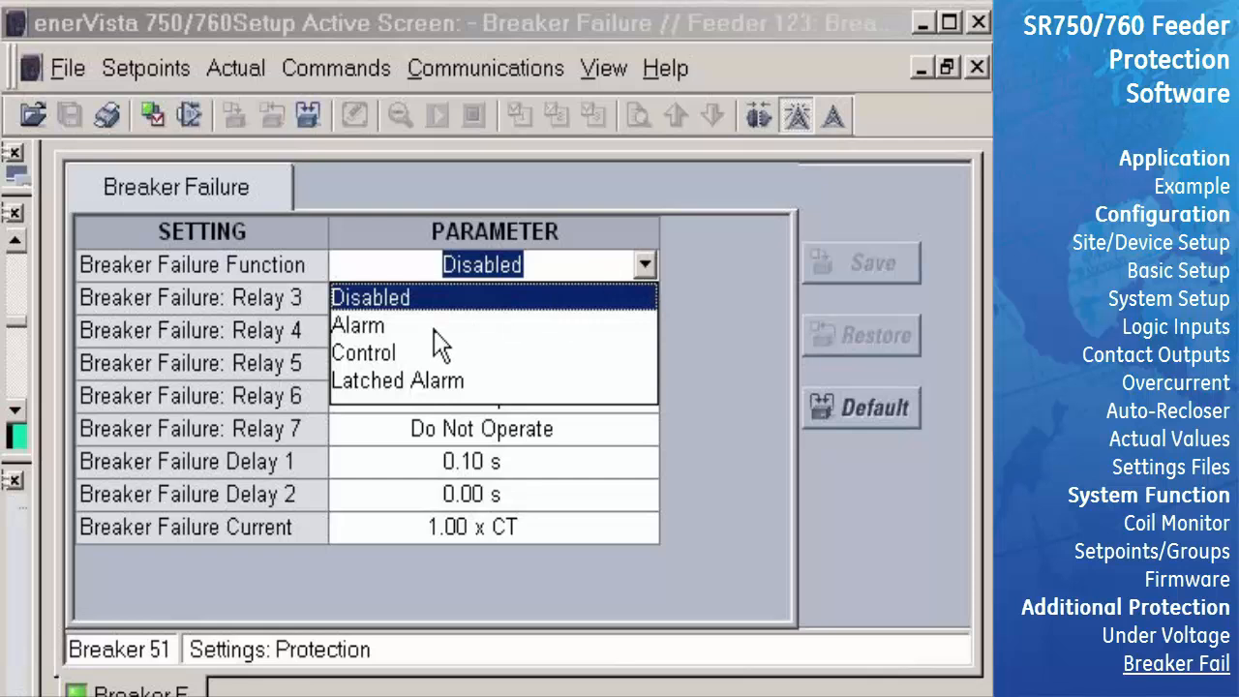
{"action": "left_click", "coordinate": [416, 381]}
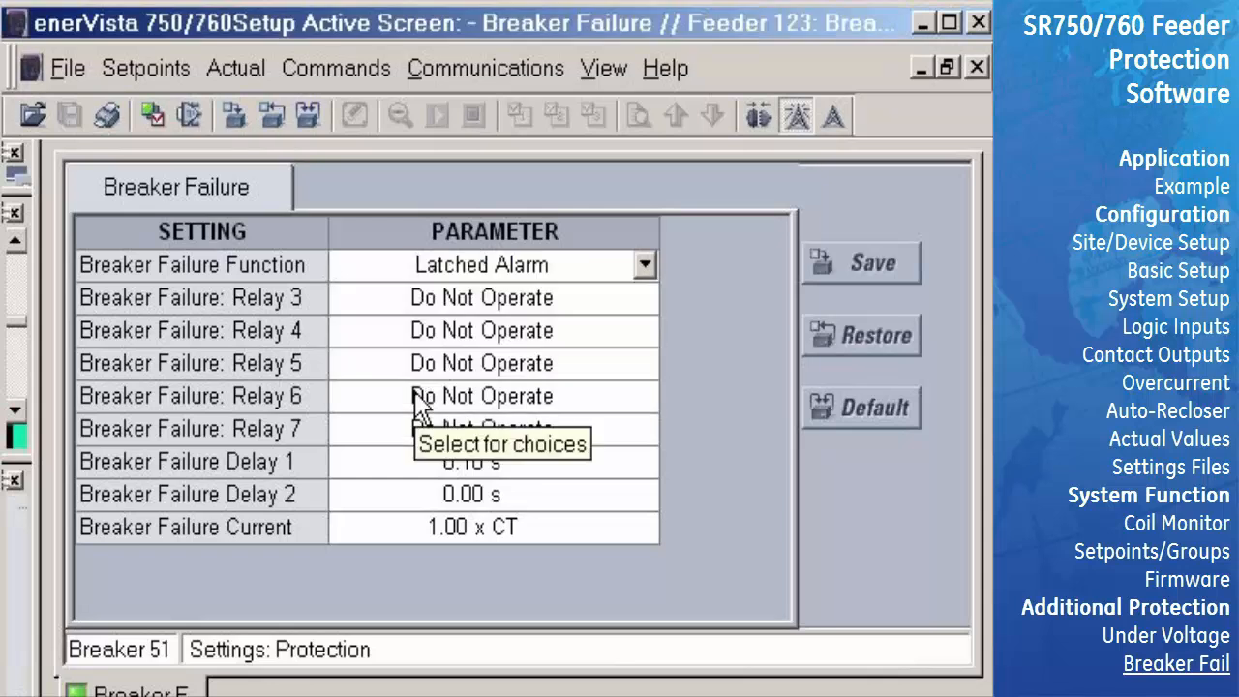
{"action": "left_click", "coordinate": [644, 434]}
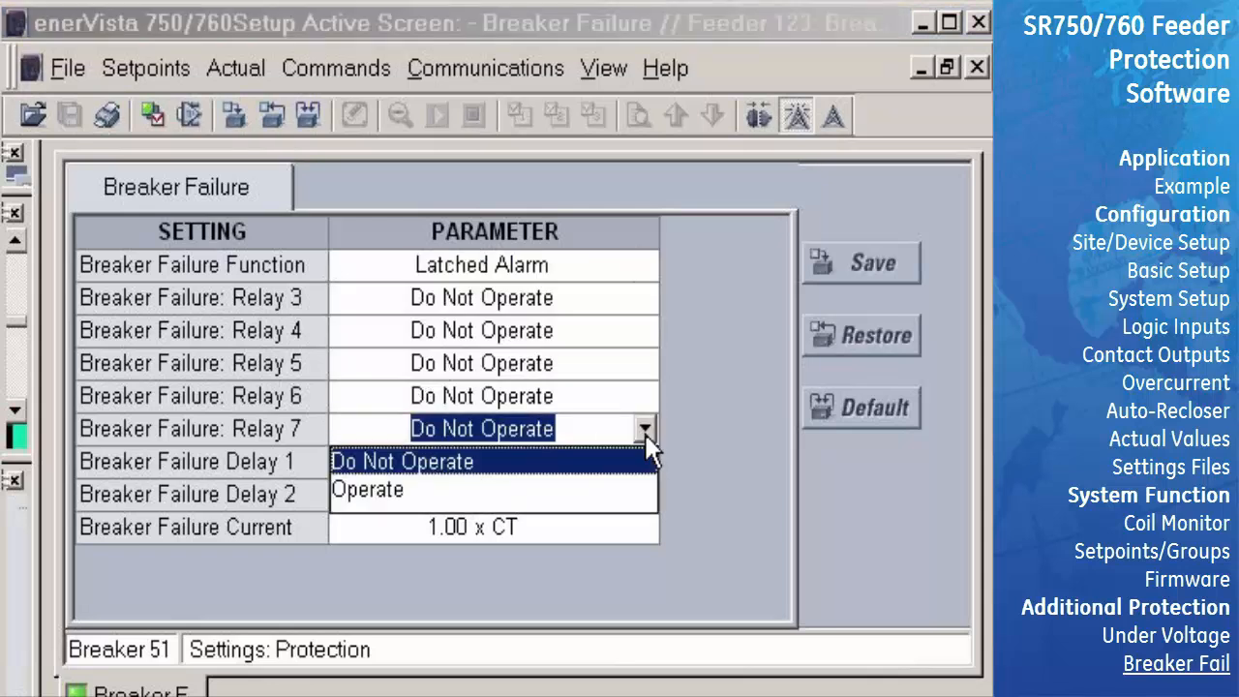
{"action": "left_click", "coordinate": [416, 490]}
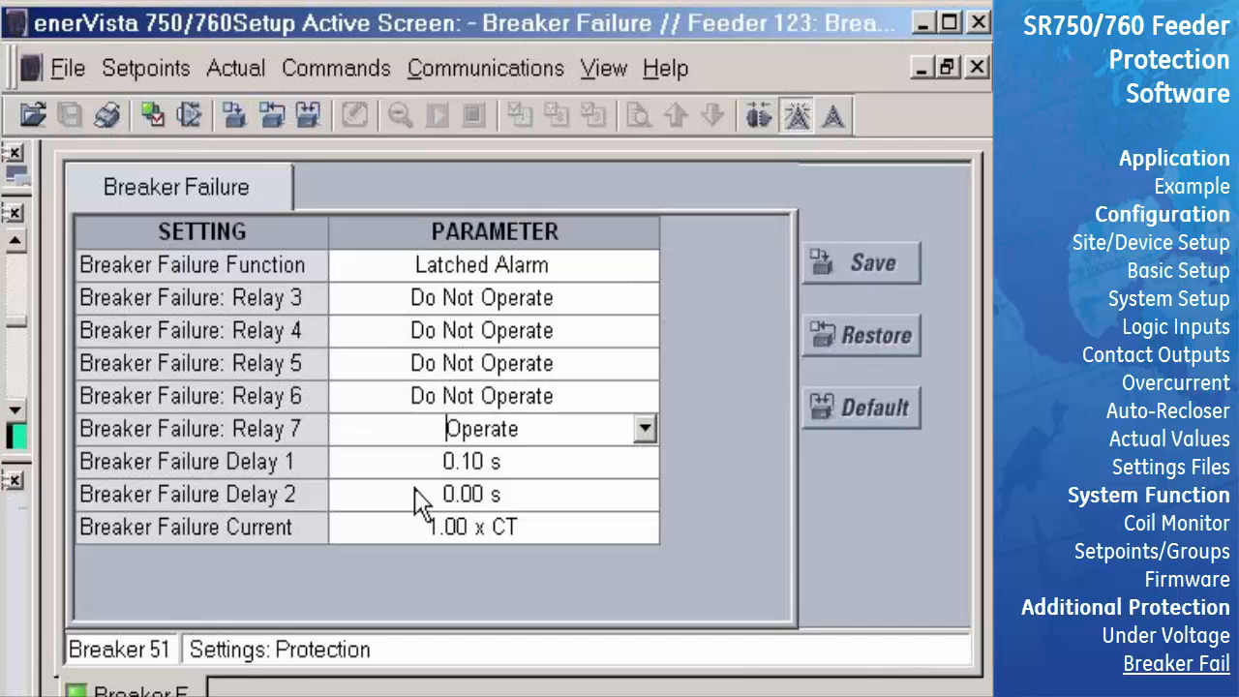
{"action": "left_click", "coordinate": [644, 363]}
{"action": "left_click", "coordinate": [410, 429]}
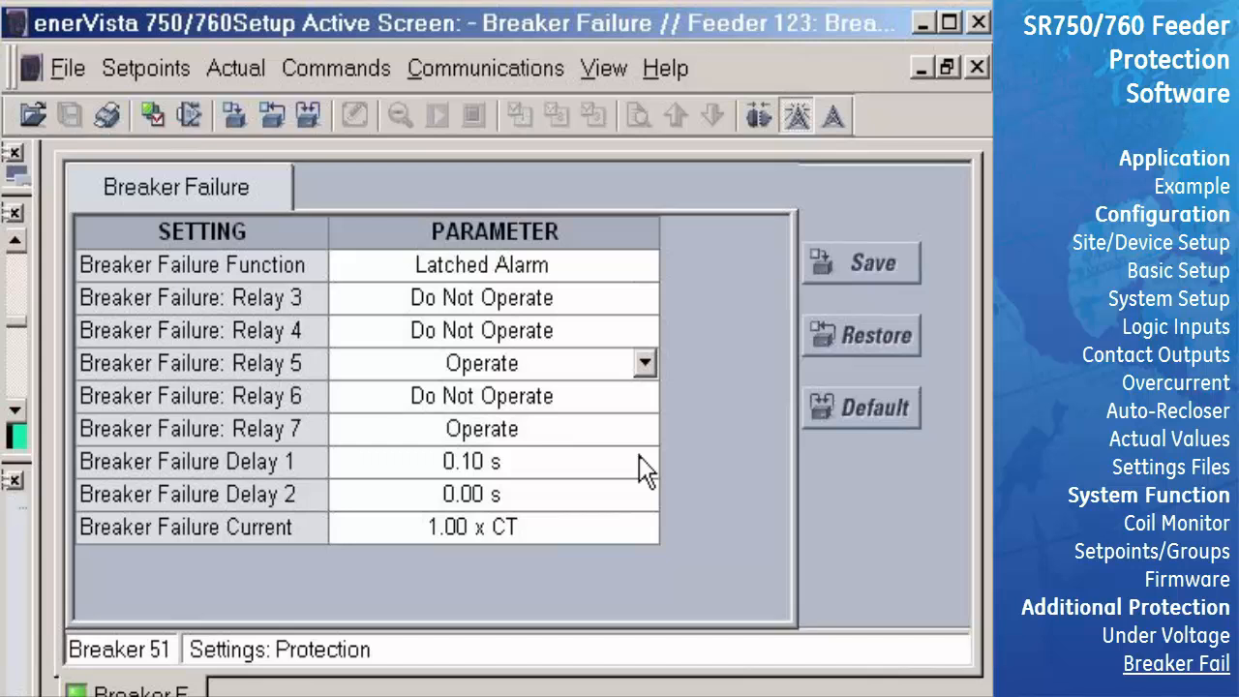
Step: Set the Breaker Failure Current to 0.10 x CT and save the breaker failure settings
{"action": "left_click", "coordinate": [649, 523]}
{"action": "left_click", "coordinate": [650, 526]}
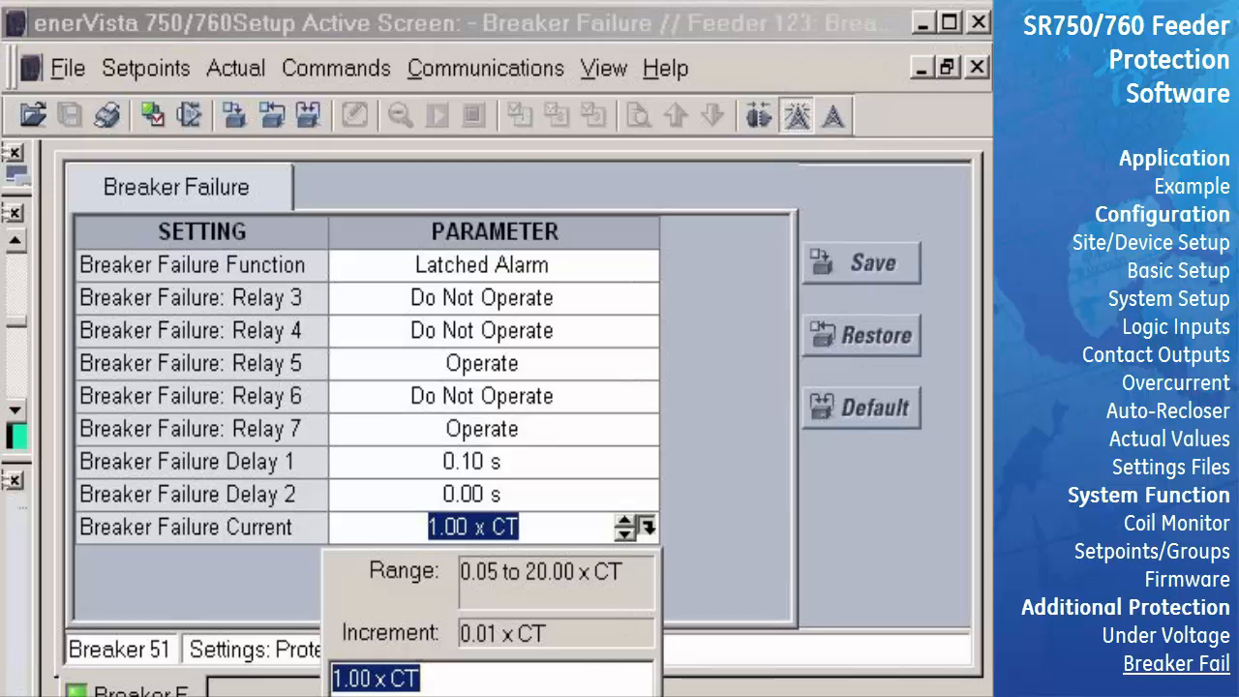
{"action": "type", "text": "0.1"}
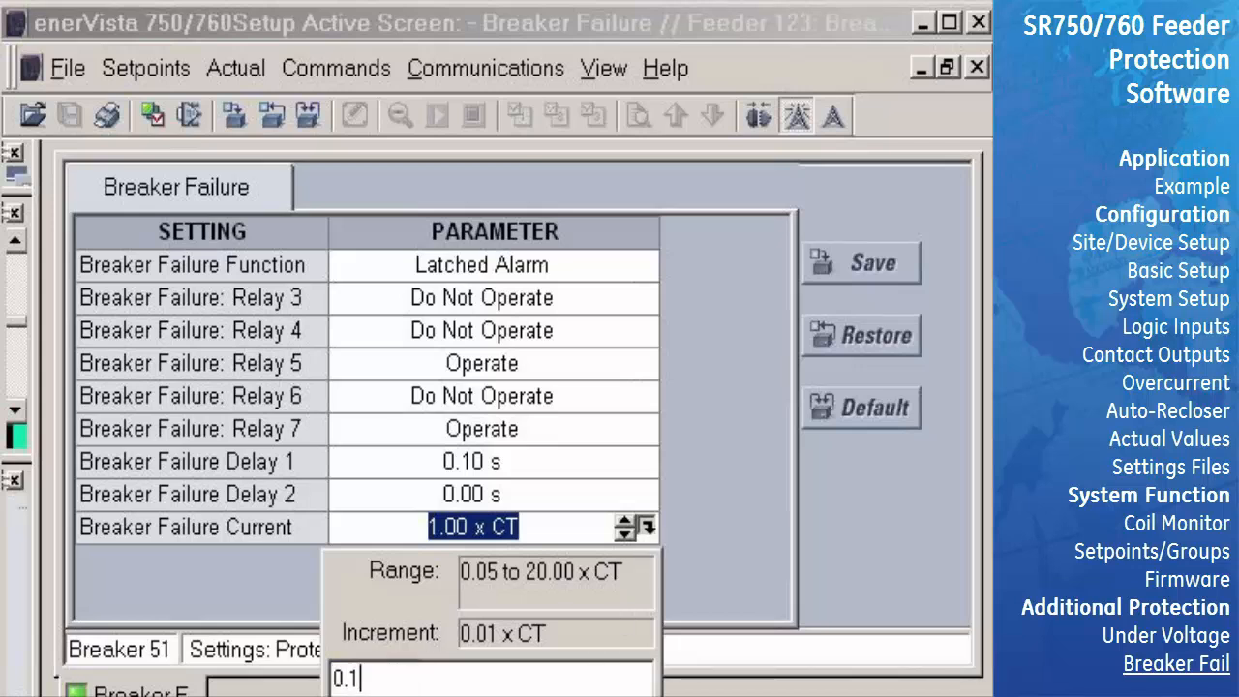
{"action": "key", "text": "Return"}
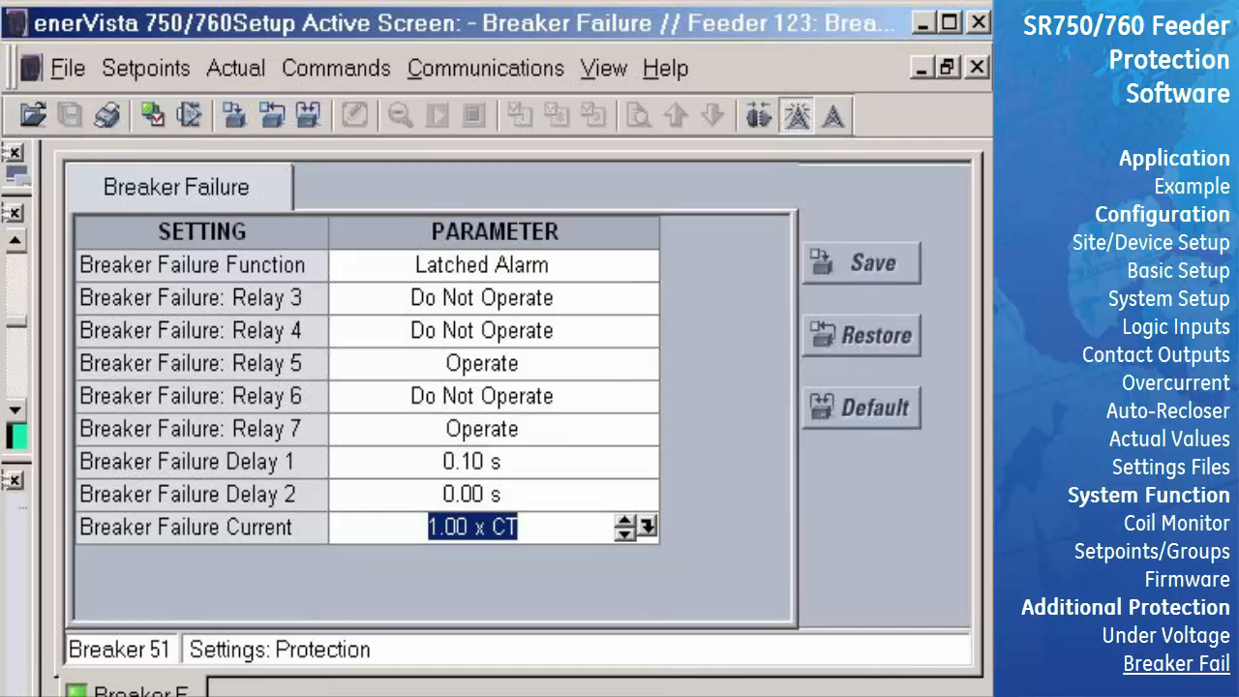
{"action": "left_click", "coordinate": [813, 273]}
{"action": "left_click", "coordinate": [471, 437]}
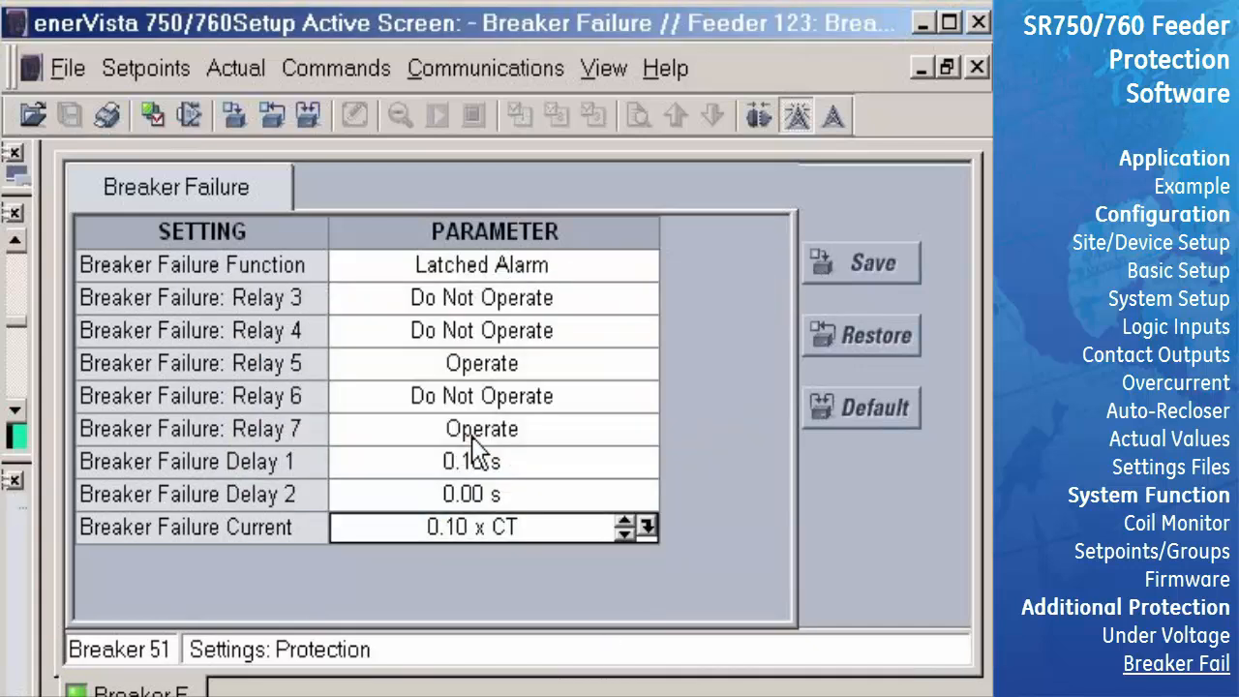